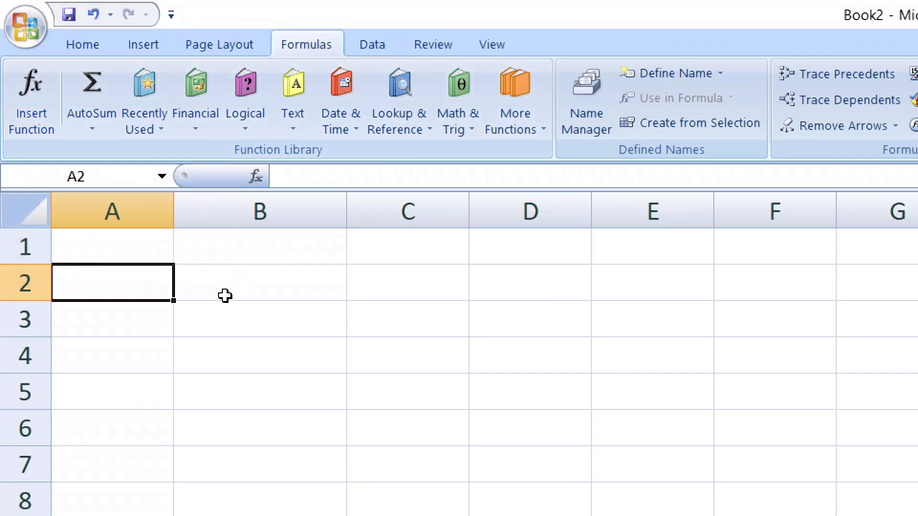
- Enter 45 in cell A2 and 85 in cell B2
type("45")
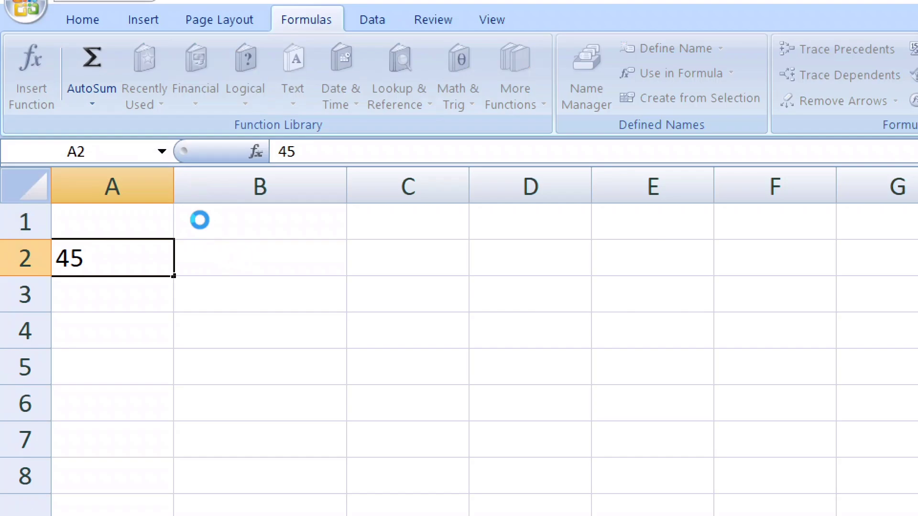
key("Tab")
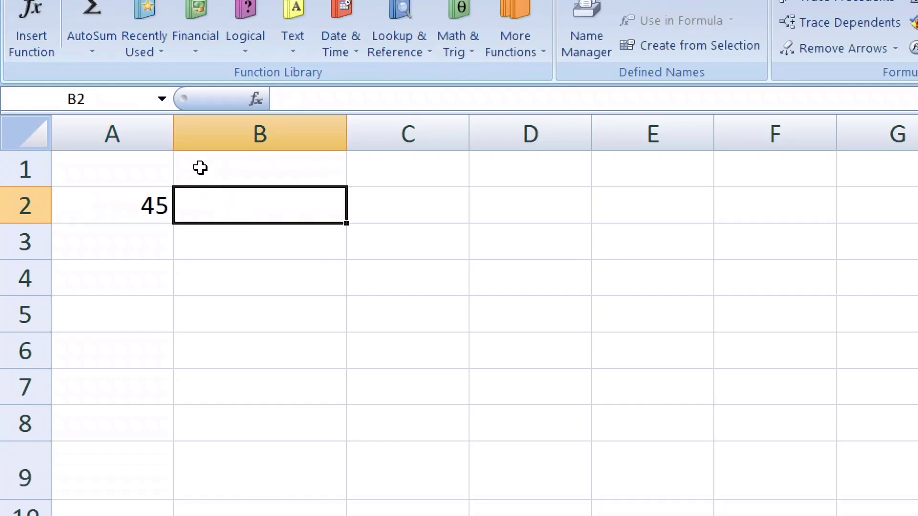
type("85")
key("Tab")
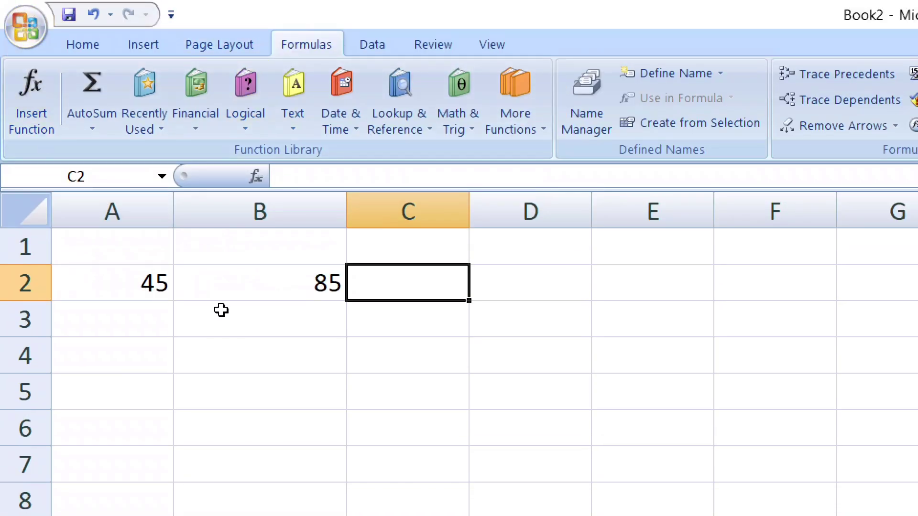
- Insert a SUM function in C2 with A2 as Number1 and B2 as Number2
left_click(30, 107)
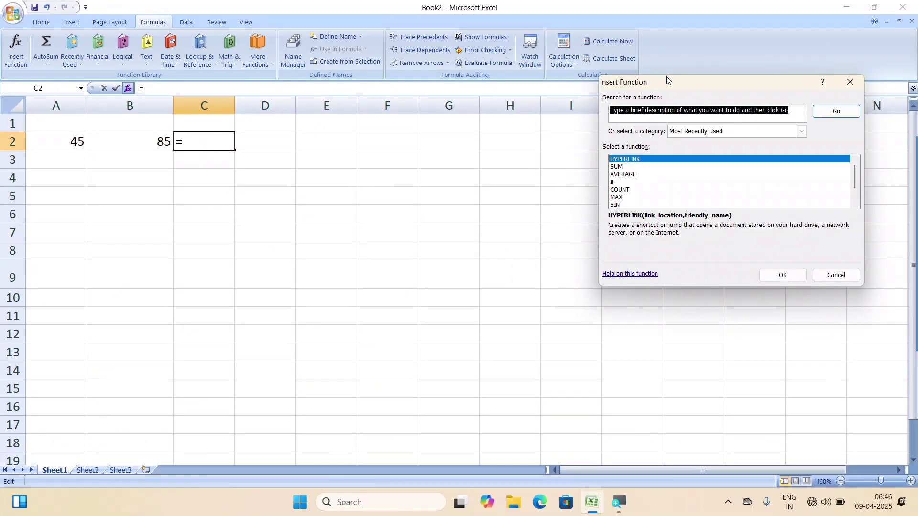
left_click_drag(674, 85, 359, 98)
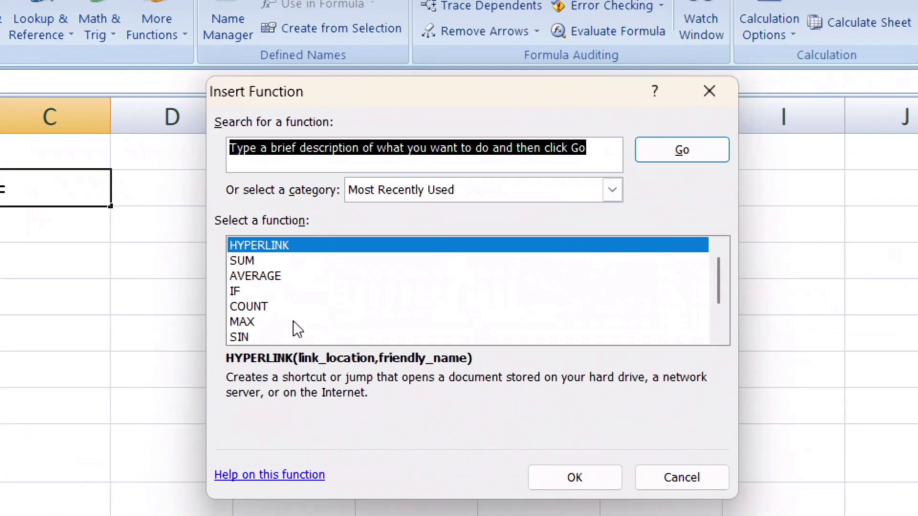
left_click(260, 259)
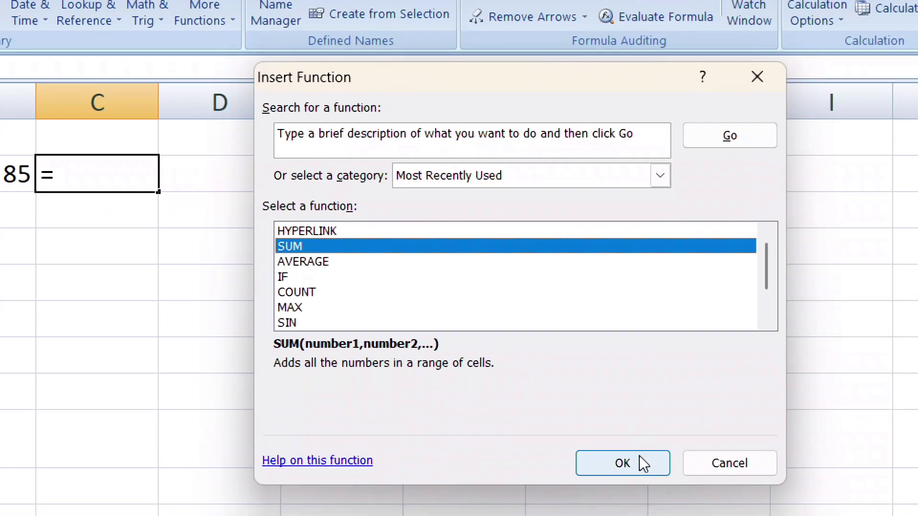
left_click(638, 455)
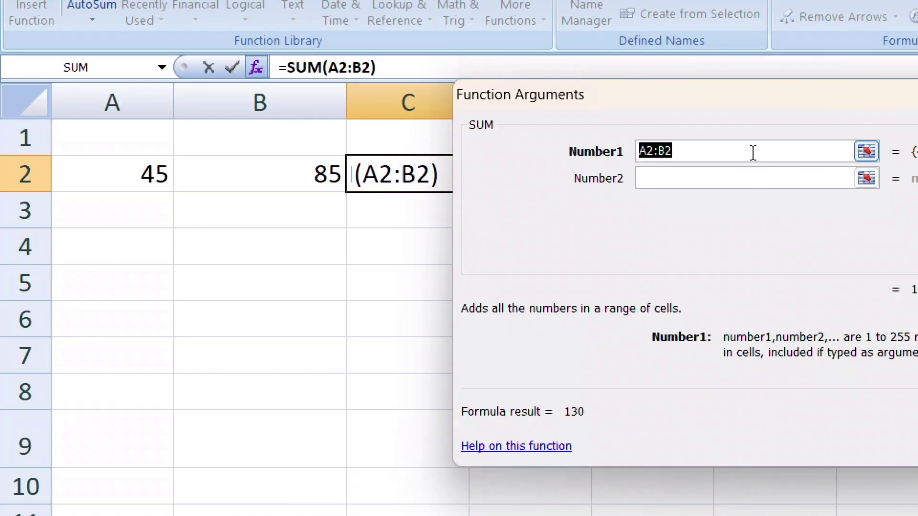
key("BackSpace")
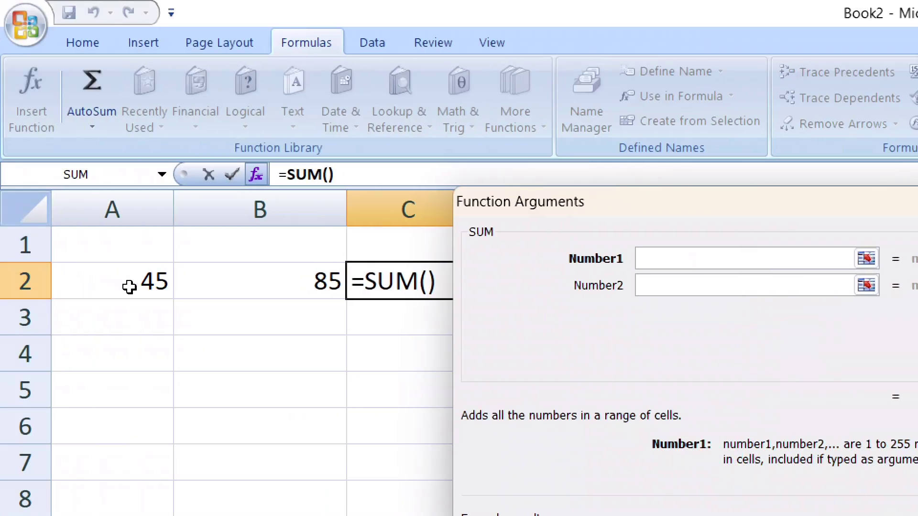
left_click(129, 286)
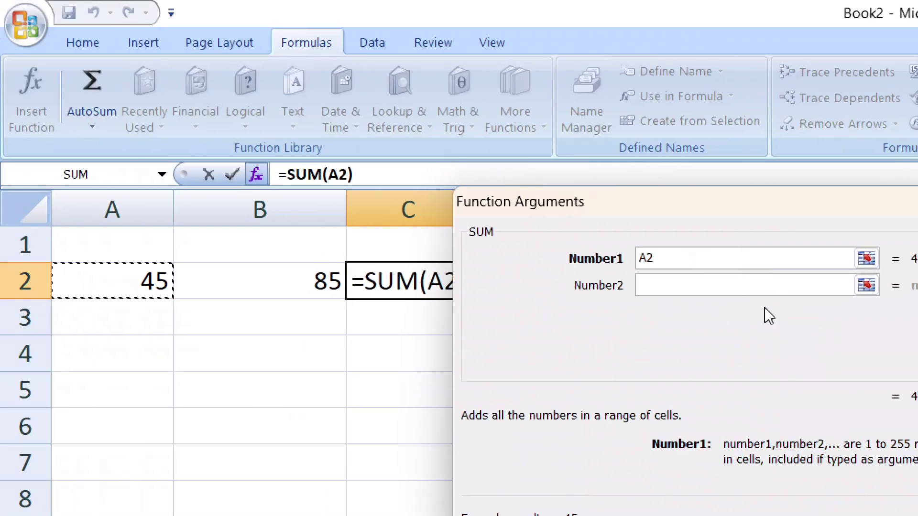
left_click(739, 285)
left_click(293, 289)
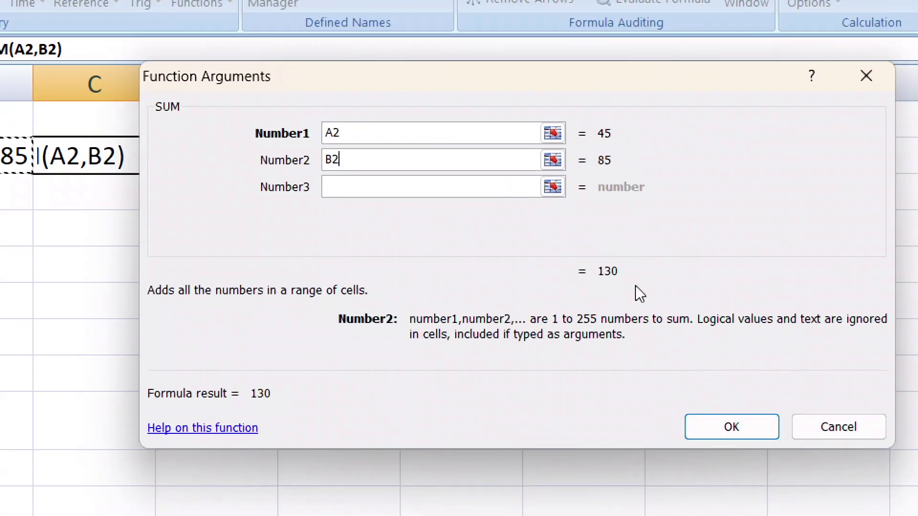
left_click(731, 427)
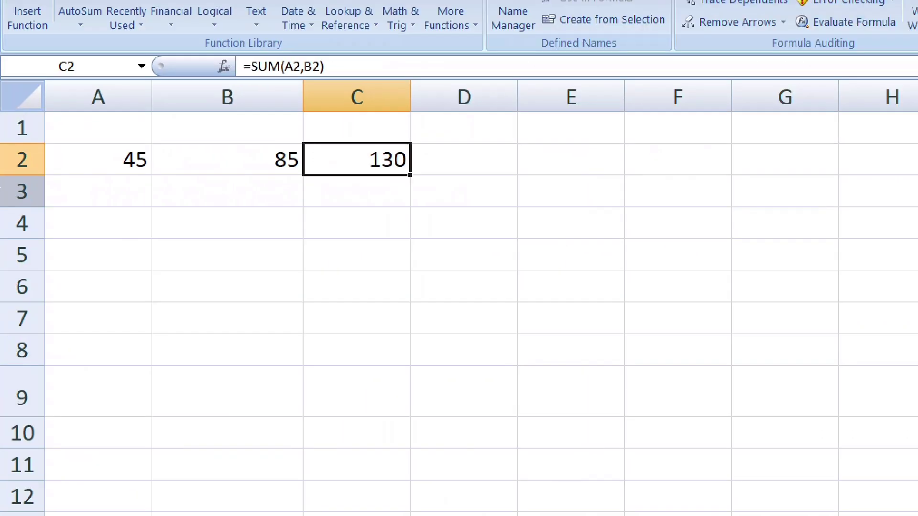
- Clear C2 and rebuild its SUM function with A2 and B2 as separate arguments
key("Delete")
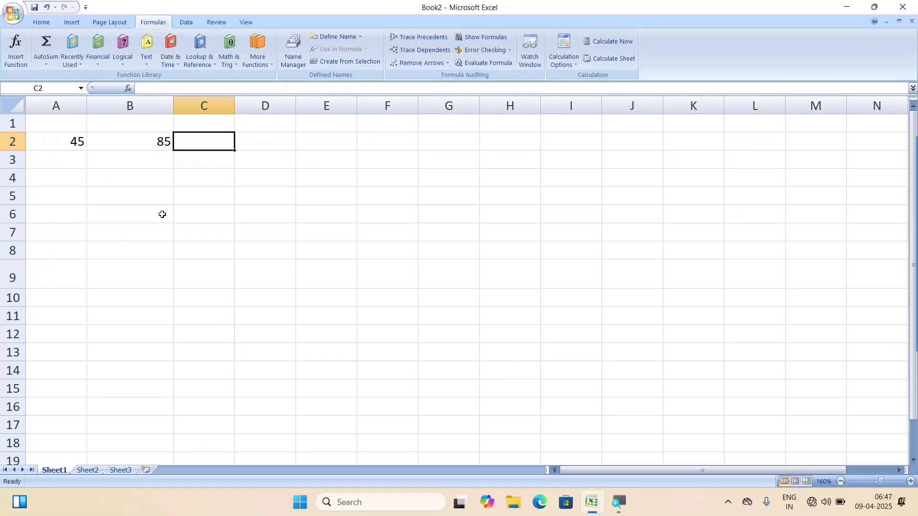
left_click(169, 196)
left_click(194, 142)
left_click(15, 49)
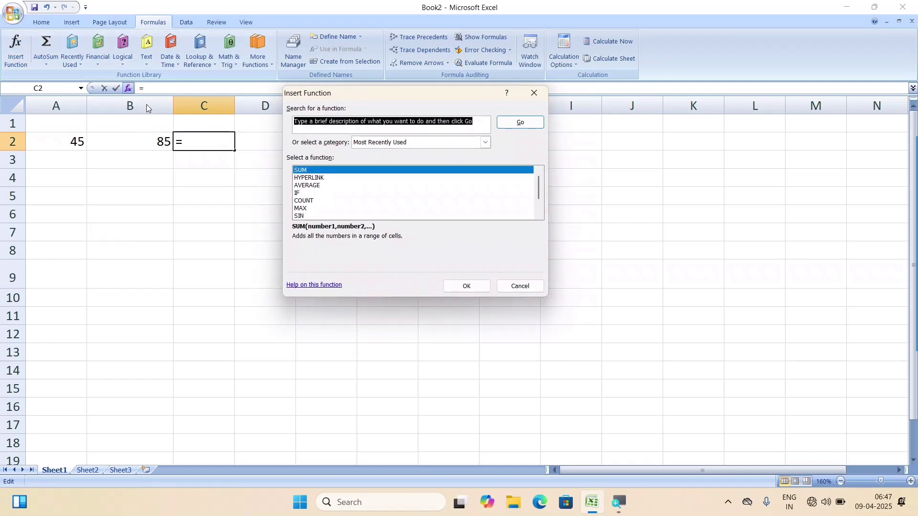
left_click(308, 170)
left_click(466, 286)
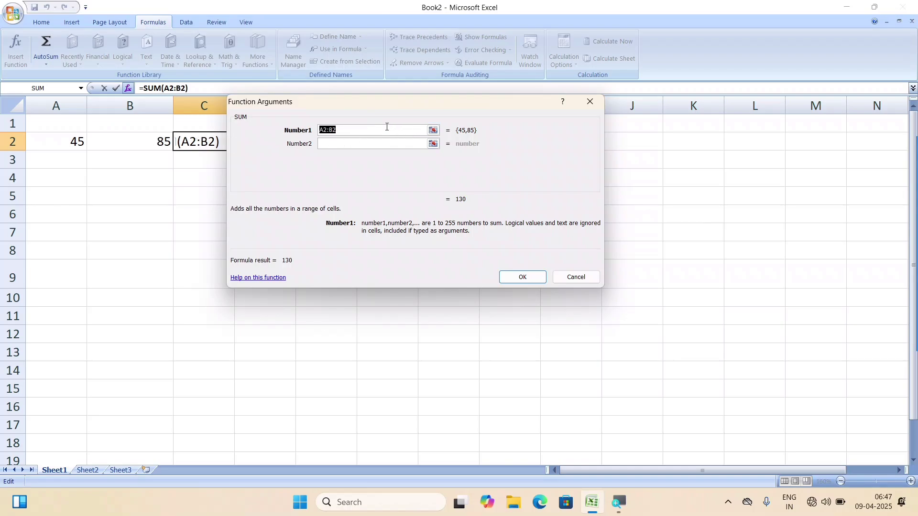
key("BackSpace")
left_click(70, 143)
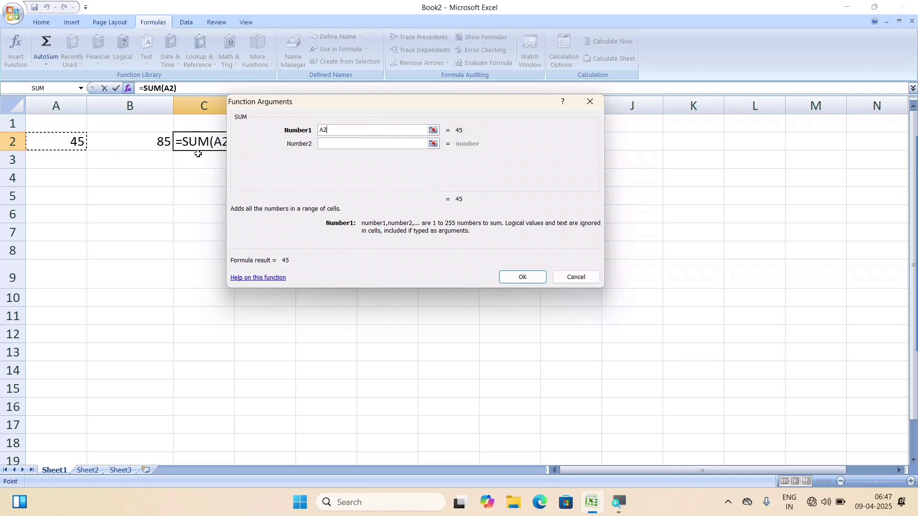
left_click(321, 145)
left_click(164, 138)
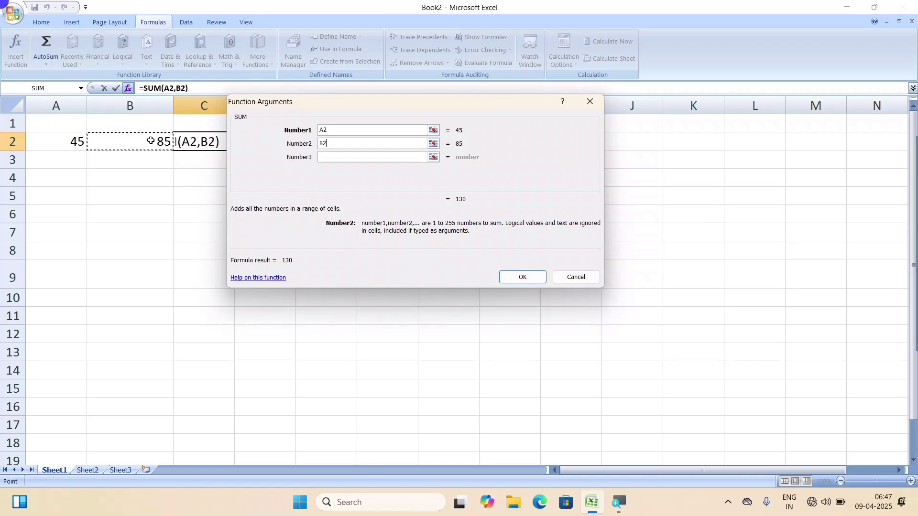
left_click(329, 156)
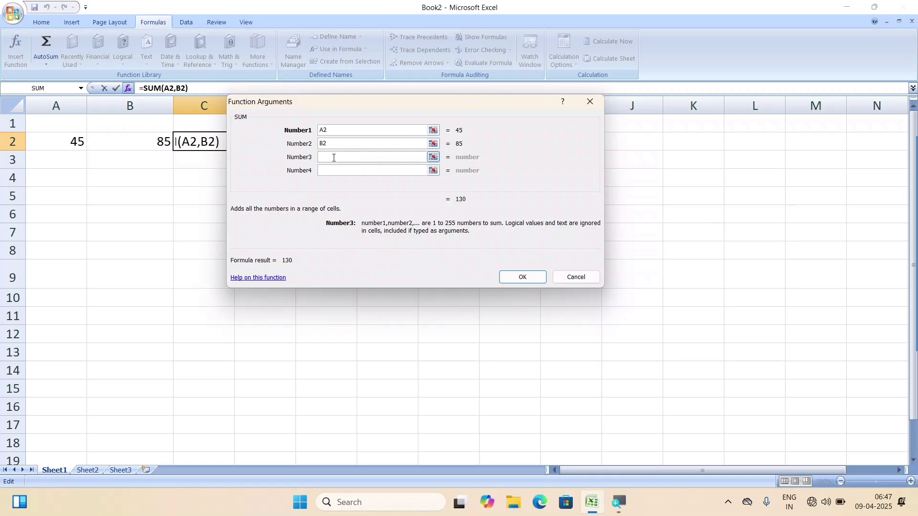
left_click(521, 279)
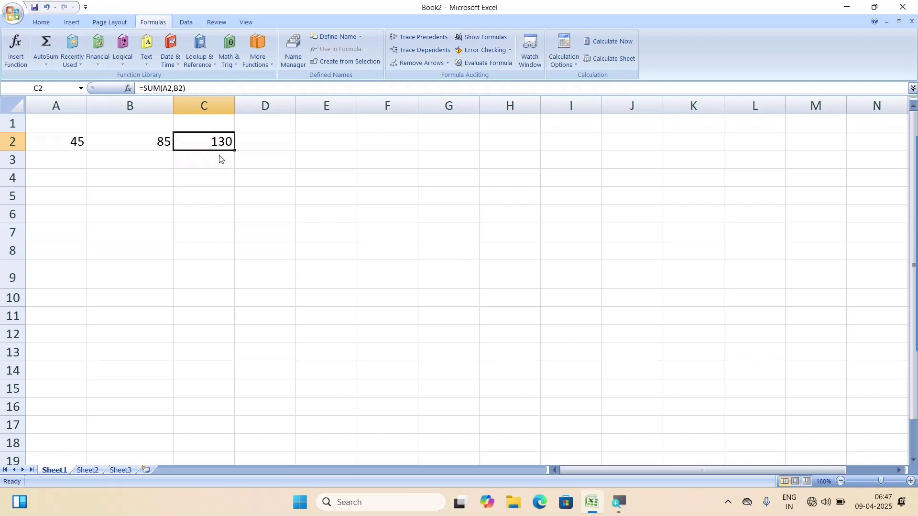
- Clear C2 and insert a COUNT function there over the range A2:B2
key("Delete")
left_click(16, 50)
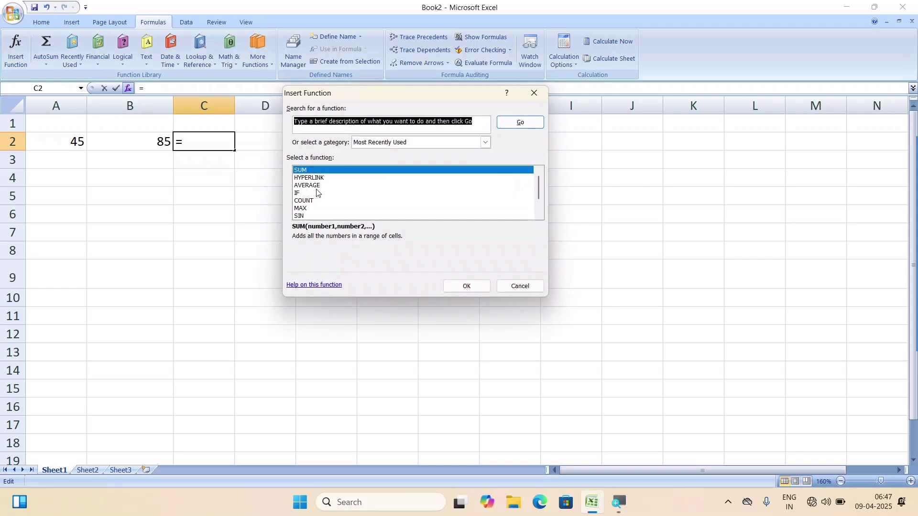
scroll(317, 193, "down", 1)
left_click(310, 178)
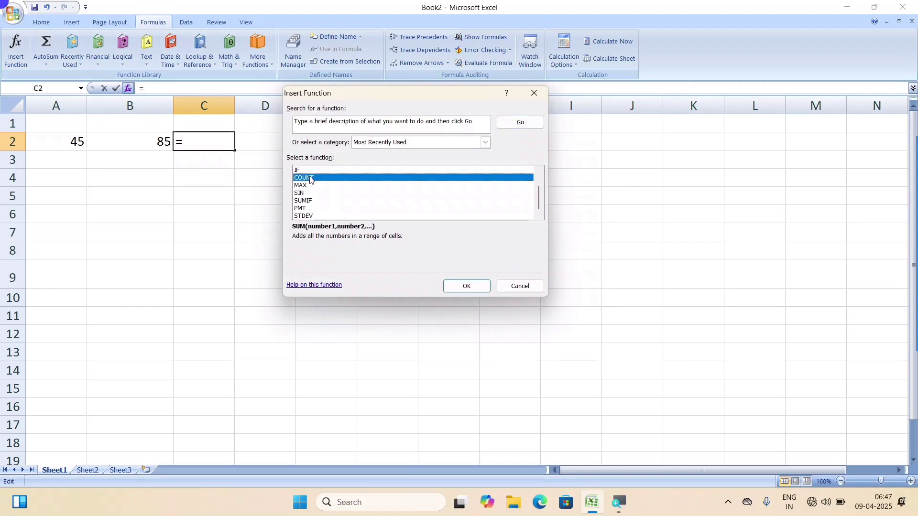
left_click(480, 288)
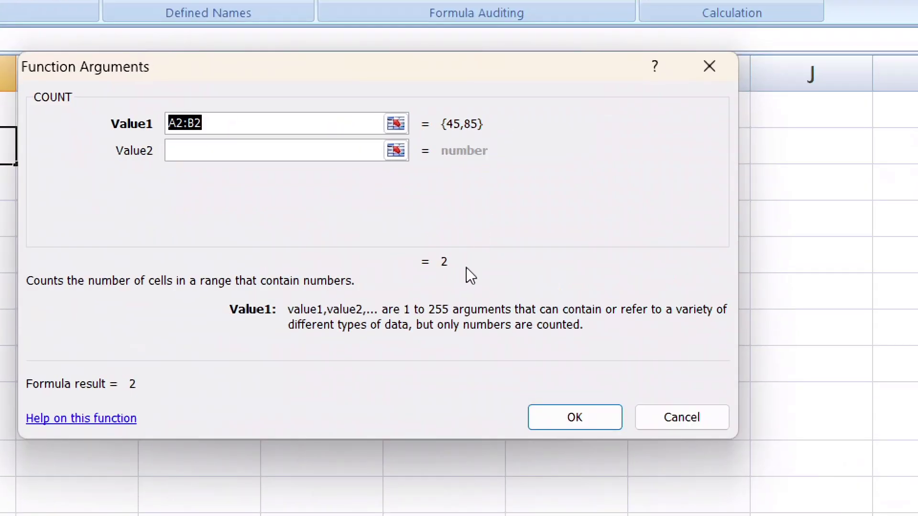
left_click(575, 417)
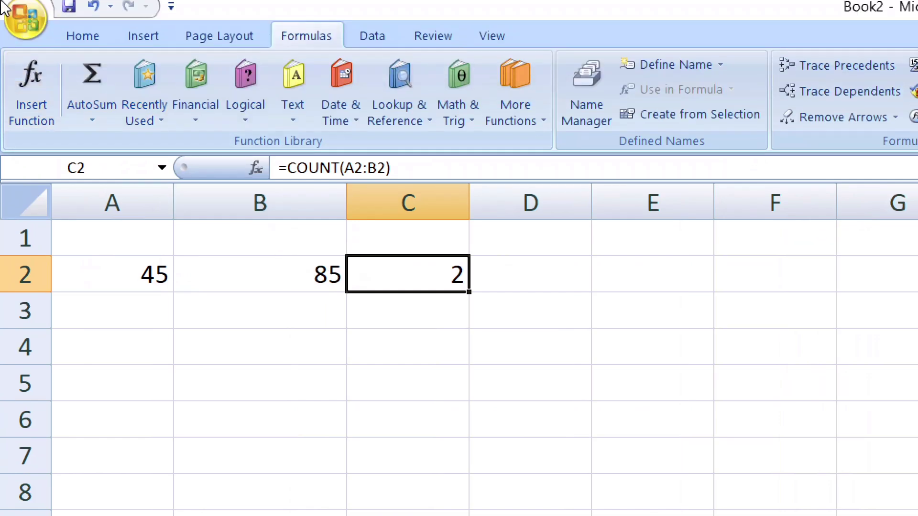
- Reopen the arguments of C2's COUNT formula, cancel without changes and clear the cell
left_click(30, 108)
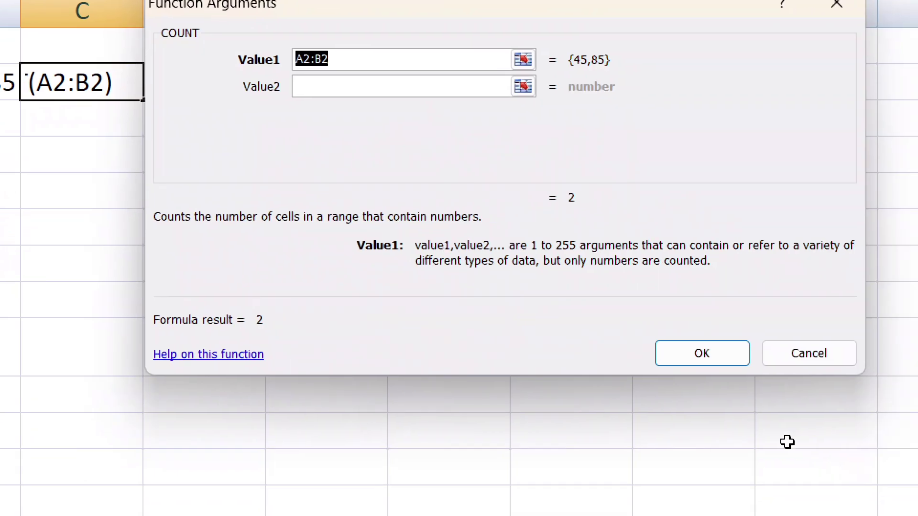
left_click(806, 349)
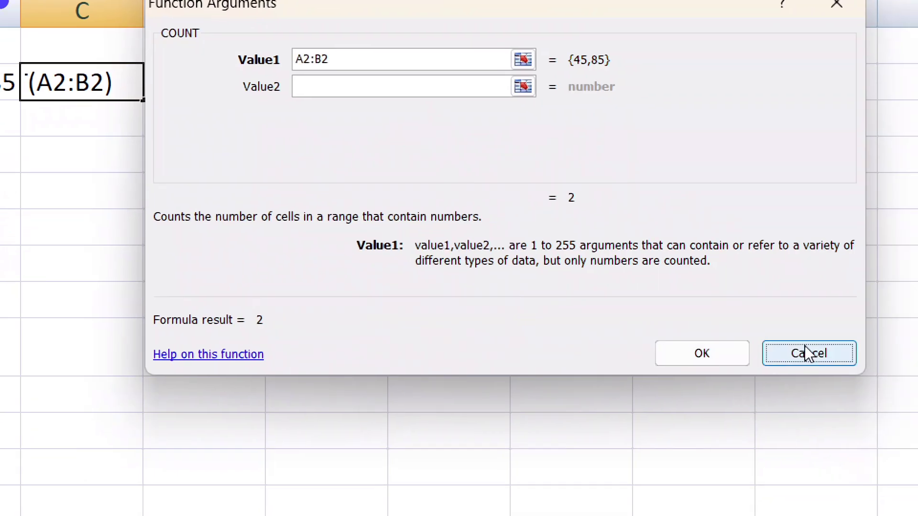
key("Delete")
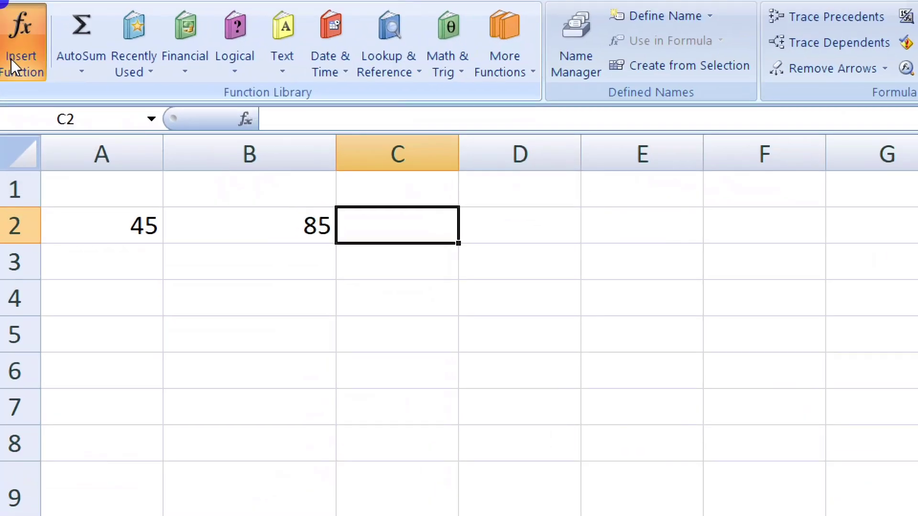
- Insert a SUM function in C2 that adds the range A2:B2
left_click(11, 58)
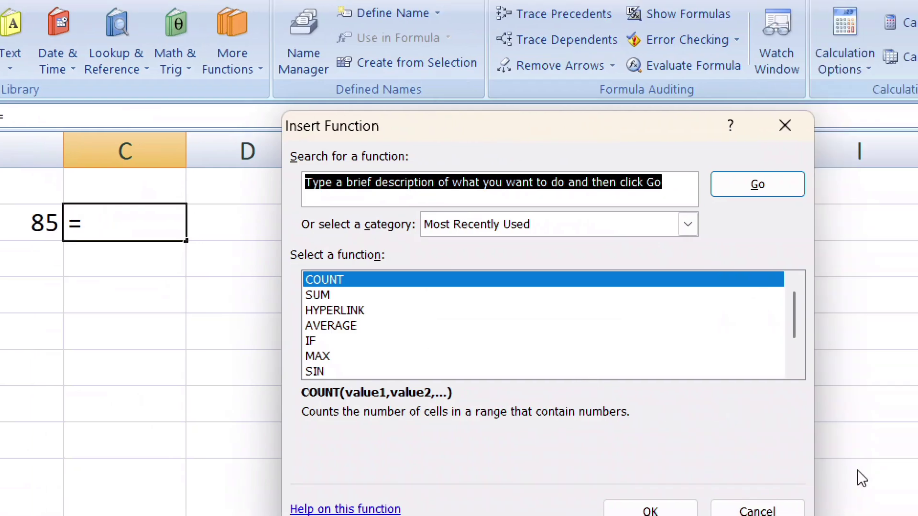
left_click(313, 295)
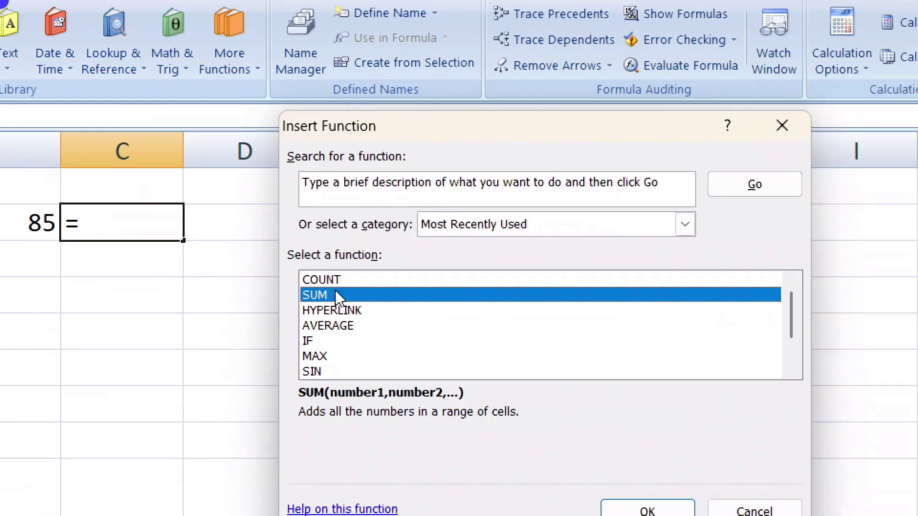
left_click(353, 339)
scroll(378, 342, "down", 1)
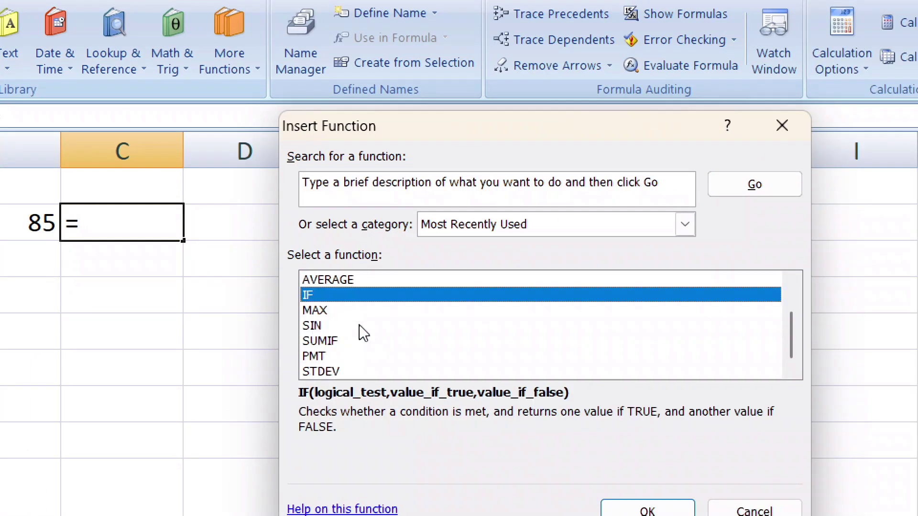
scroll(365, 349, "up", 1)
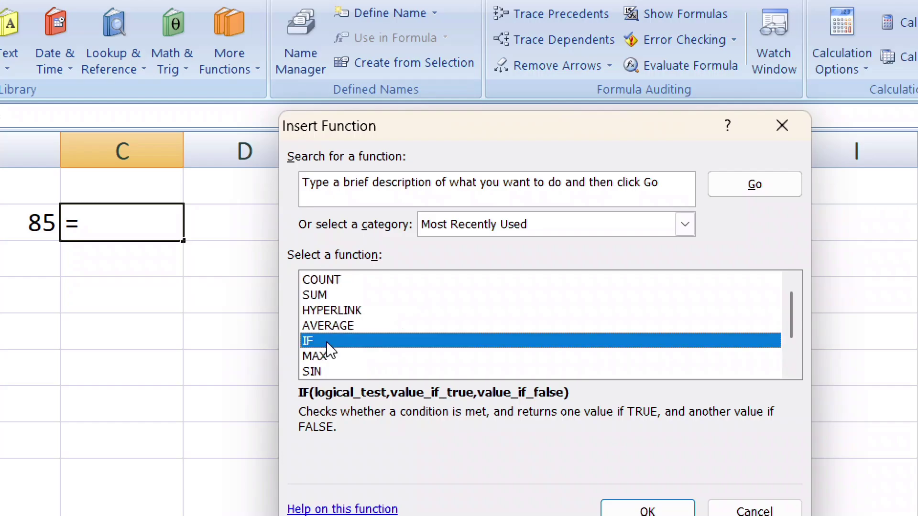
left_click(334, 295)
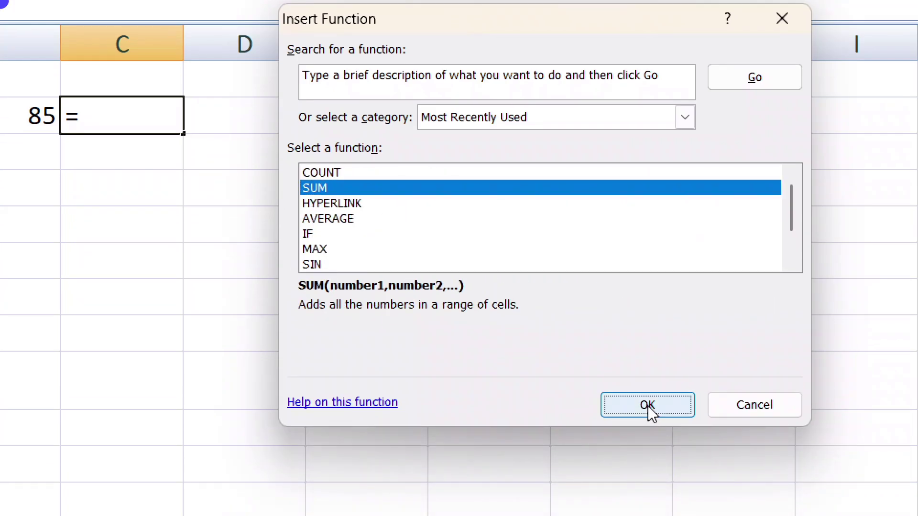
left_click(647, 406)
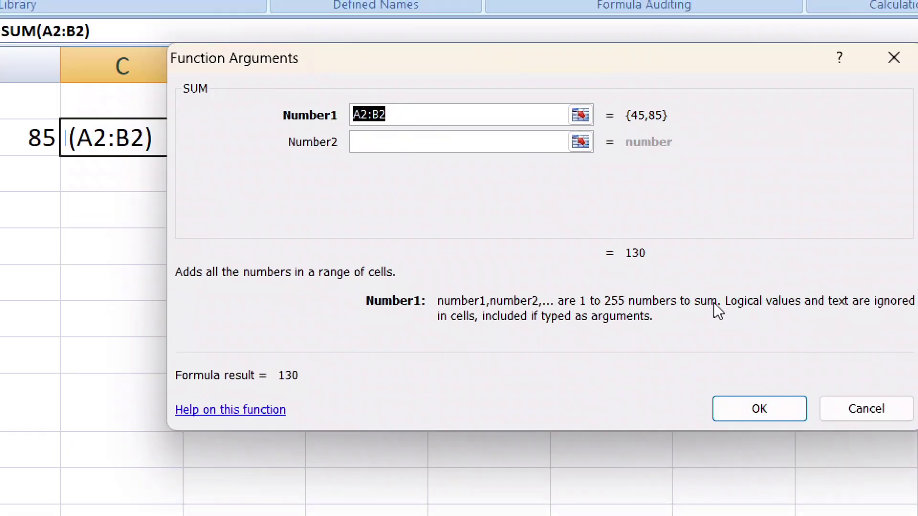
left_click(782, 419)
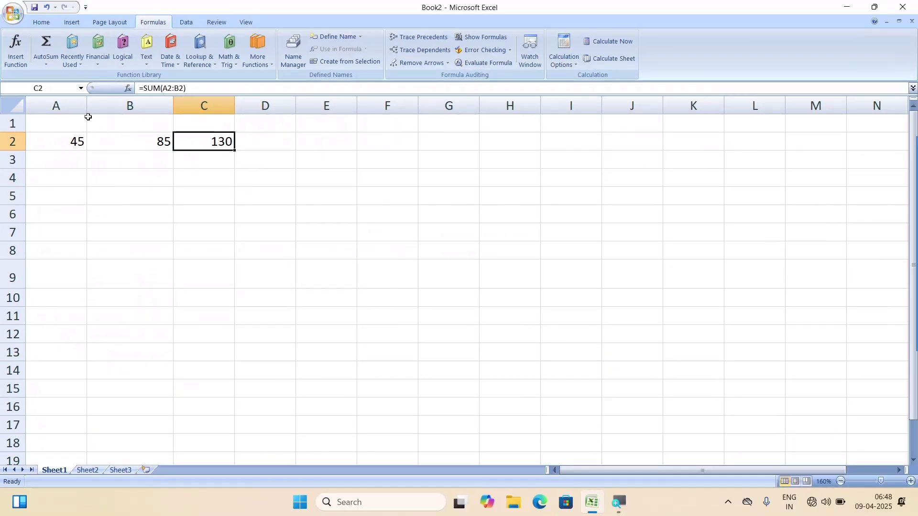
- Review the arguments of the SUM formula in C2, close them and select cell A2
left_click(17, 59)
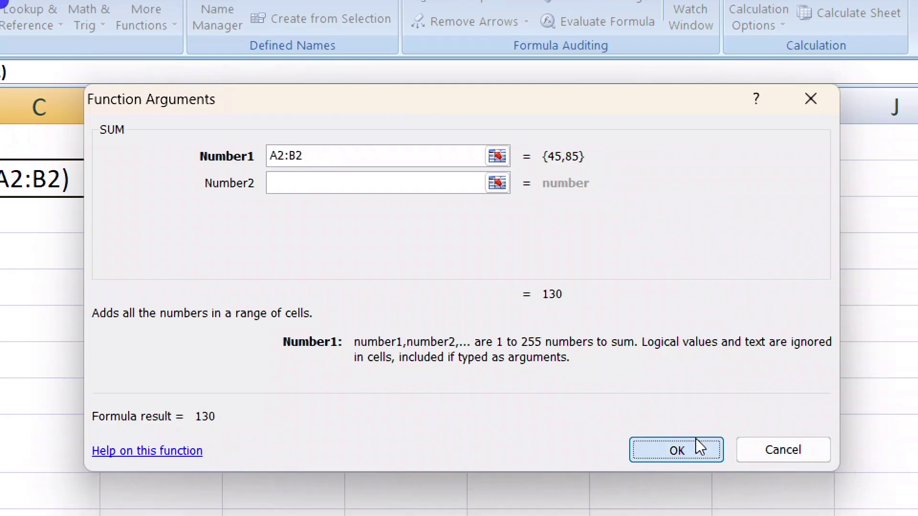
left_click(711, 467)
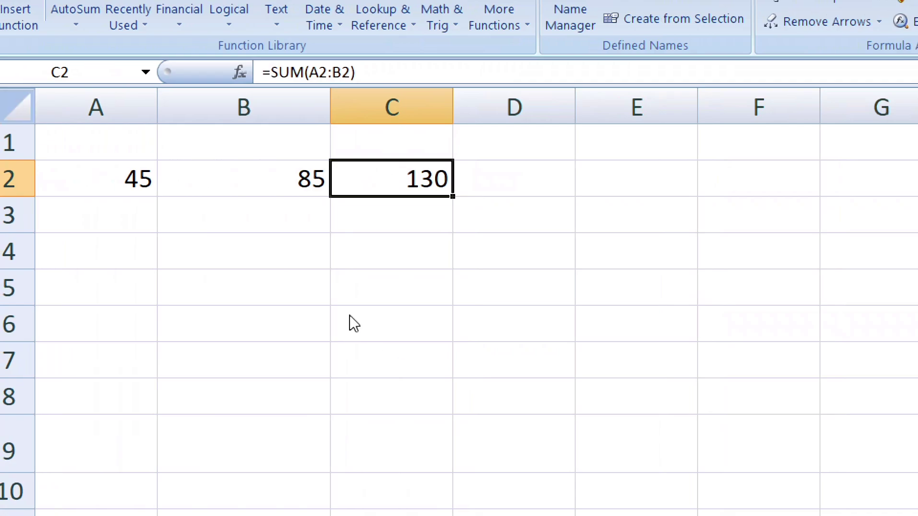
left_click(131, 177)
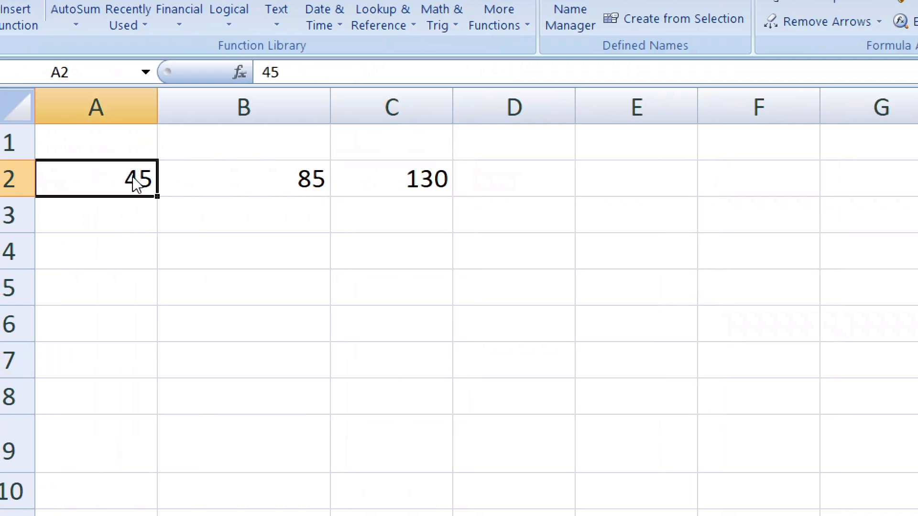
- Change the numbers in A2 and B2 to 32 each
double_click(132, 177)
key("BackSpace")
key("BackSpace")
type("32")
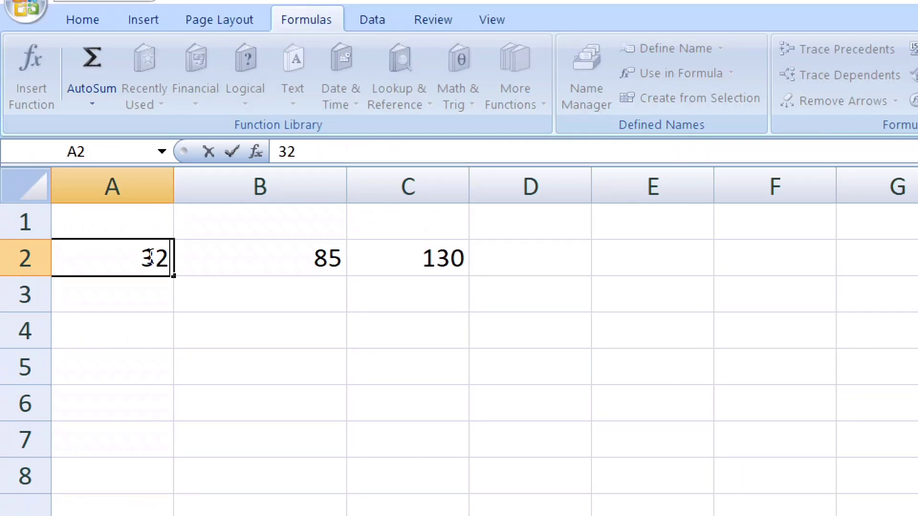
key("Return")
key("Up")
key("Right")
type("32")
key("Return")
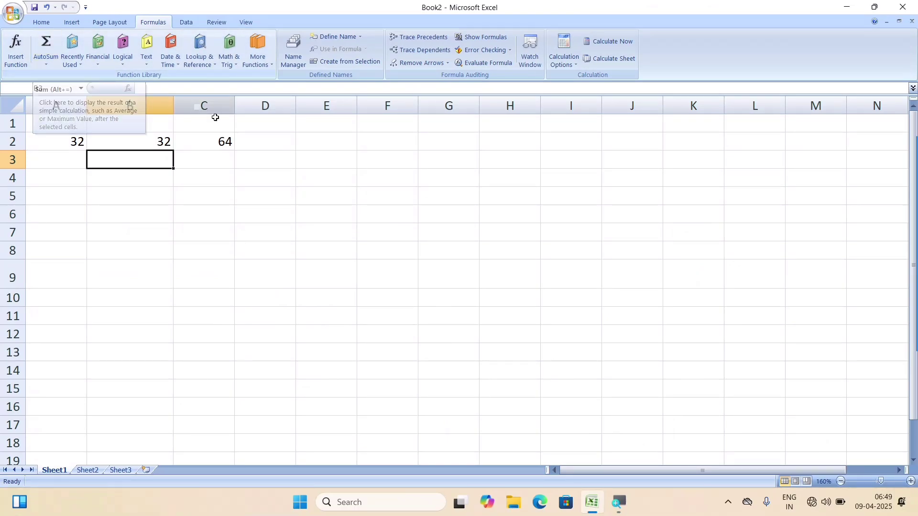
- Enter 45, 85, 75, 45, 85, 45, 85, 45 and 858 down the range F2:F10
left_click_drag(377, 145, 403, 314)
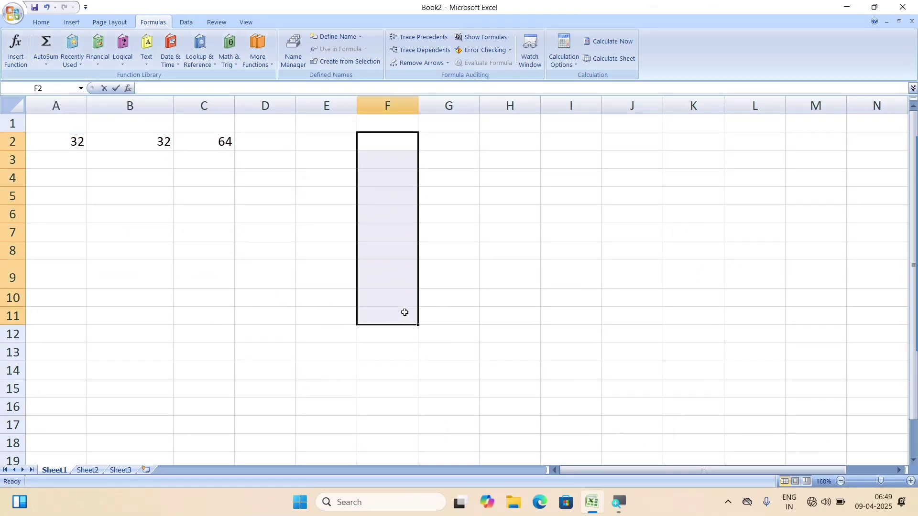
type("45")
key("Return")
type("85")
key("Return")
type("75 ")
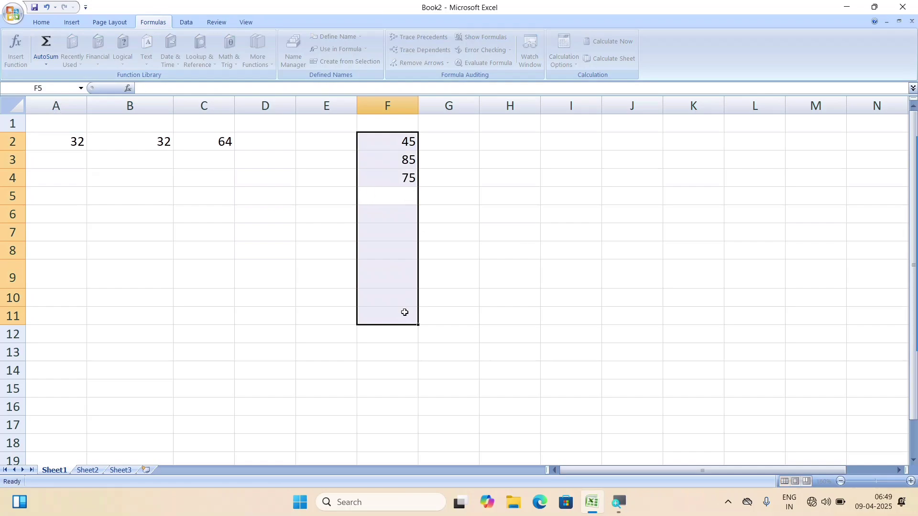
type("45 85 45 85")
key("Return")
type("45")
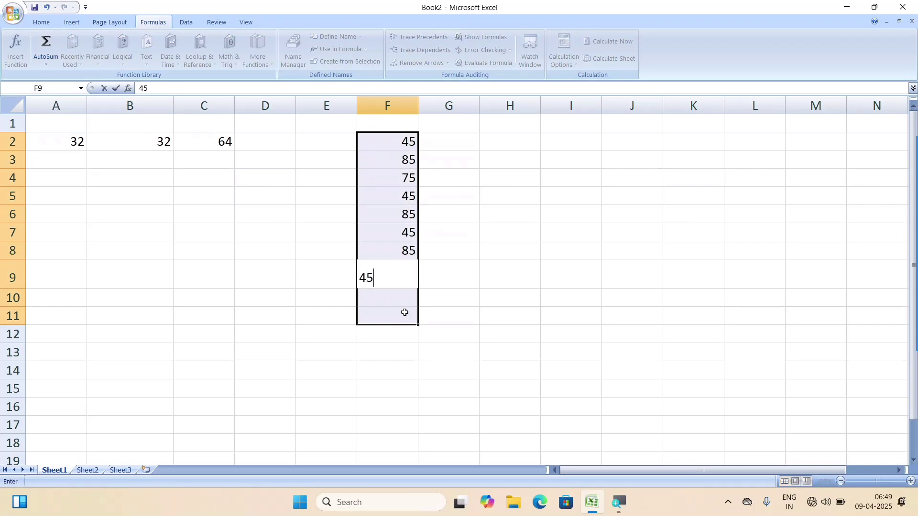
key("Return")
type("858")
key("Return")
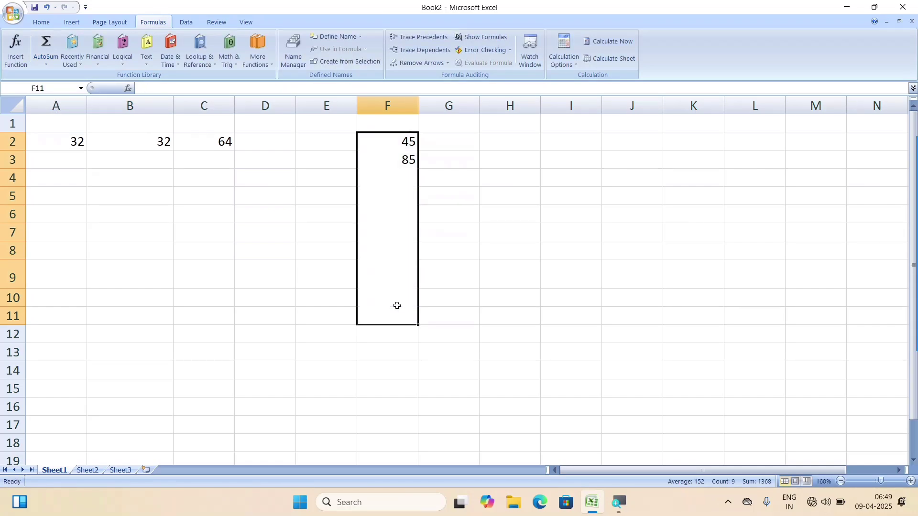
- Replace the number in F10 with 25
left_click(398, 302)
type("25")
key("Return")
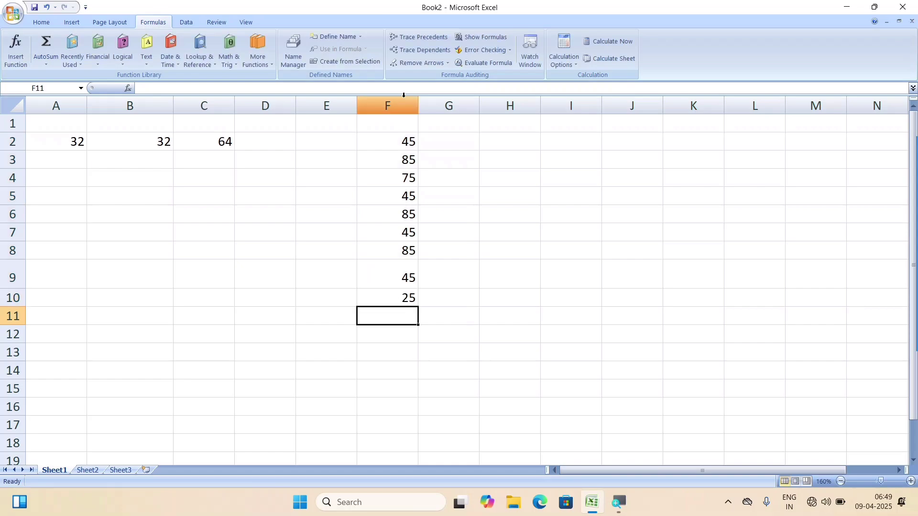
- Total F2:F10 in cell F11 with AutoSum
left_click(404, 275)
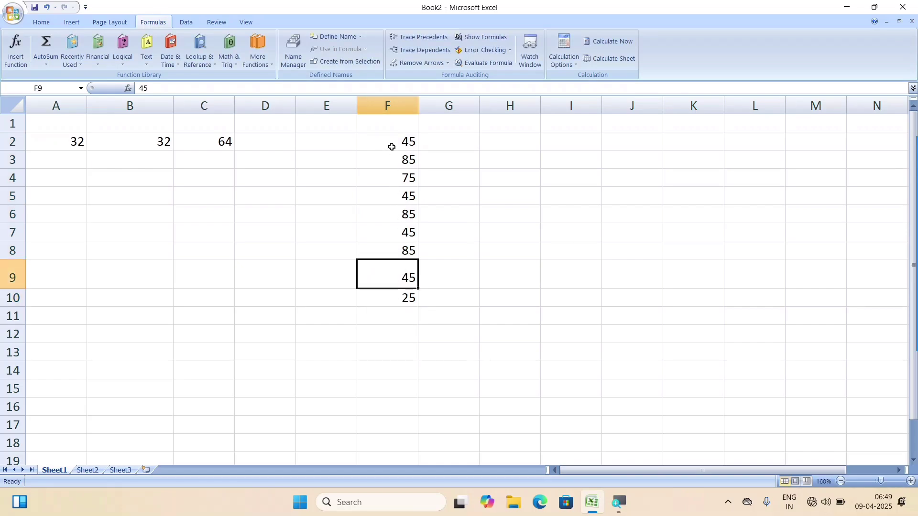
left_click_drag(392, 147, 397, 318)
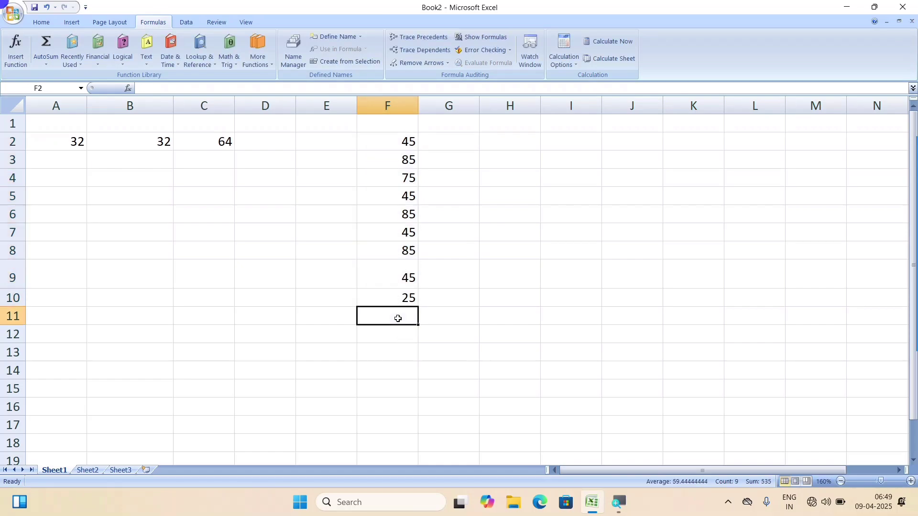
left_click(397, 319)
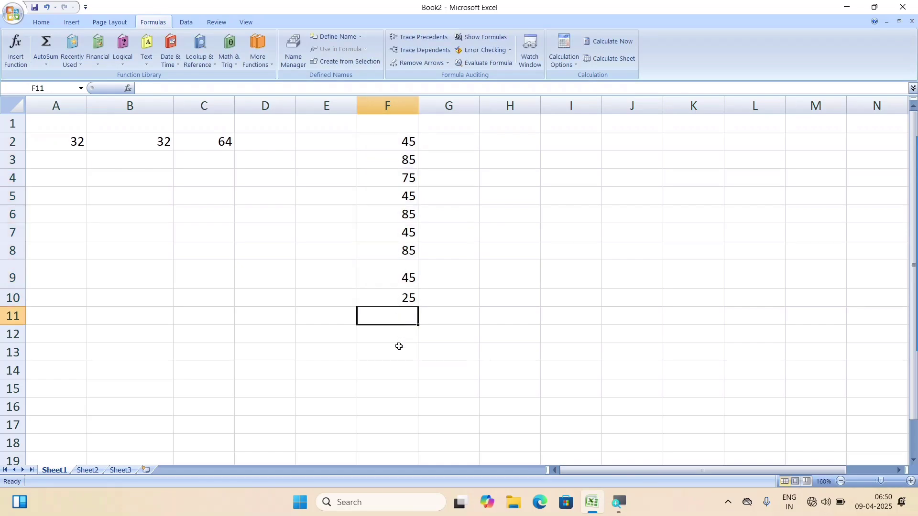
left_click(40, 50)
key("Return")
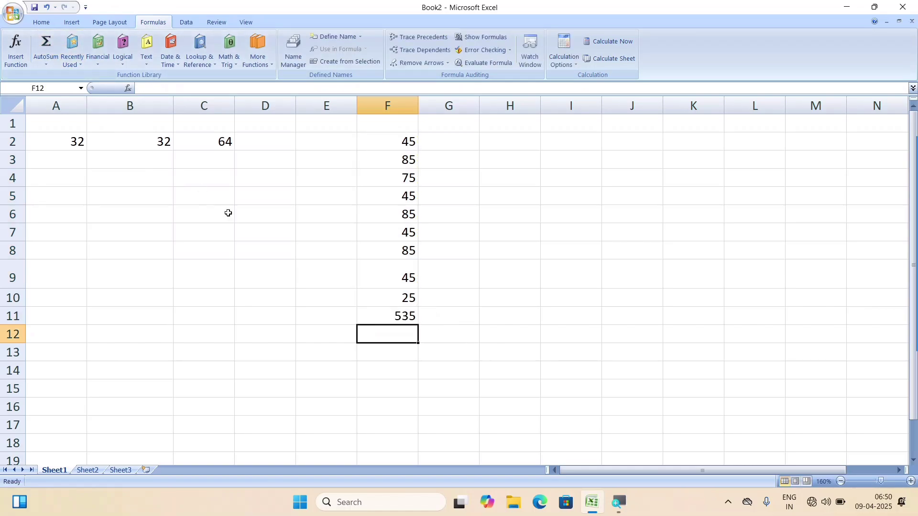
- Fill the total cell F11 with yellow
left_click(372, 317)
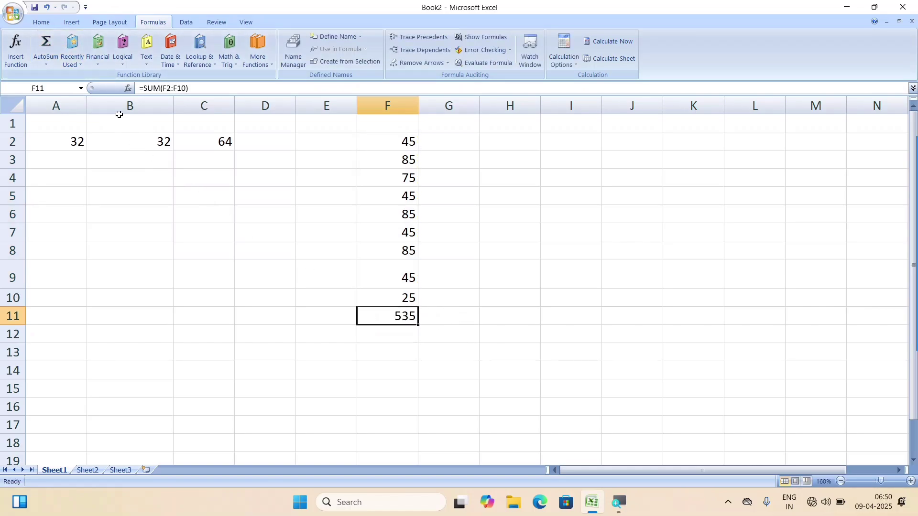
left_click(42, 22)
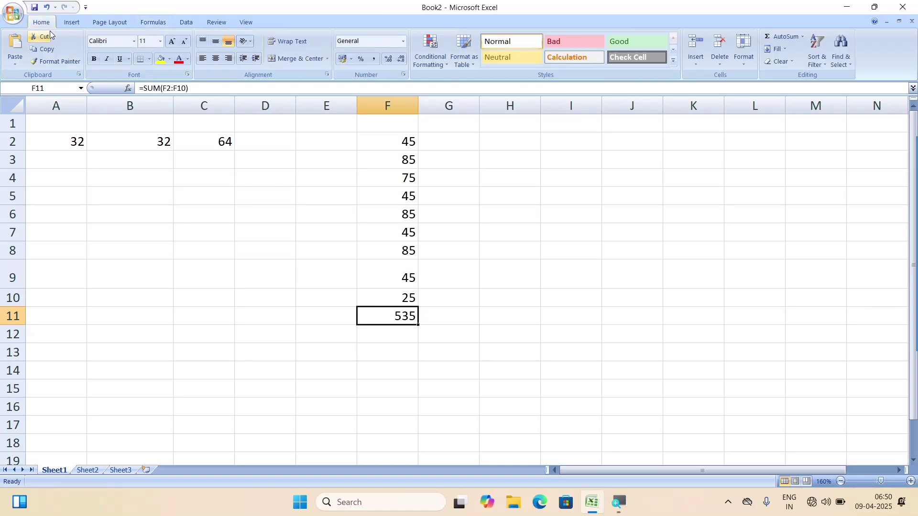
left_click(161, 59)
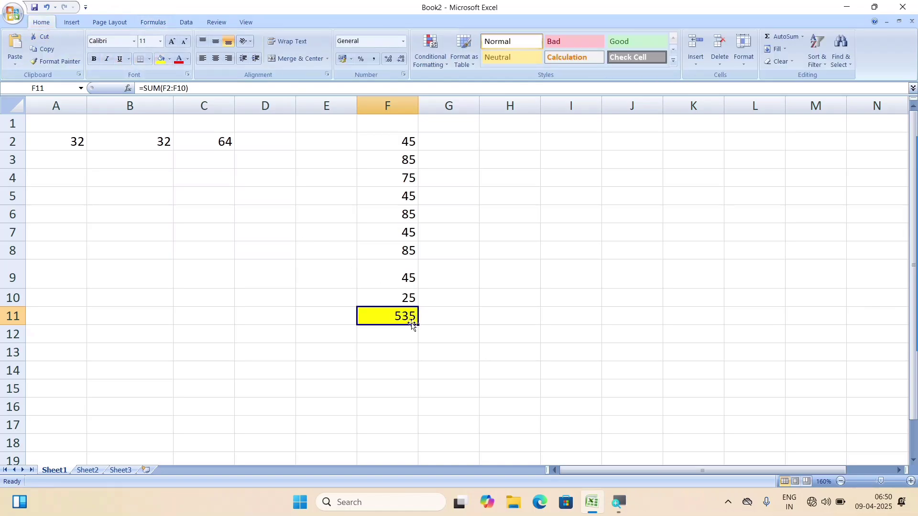
- Clear the contents of F11 and insert the AutoSum total of F2:F10 there again
key("Delete")
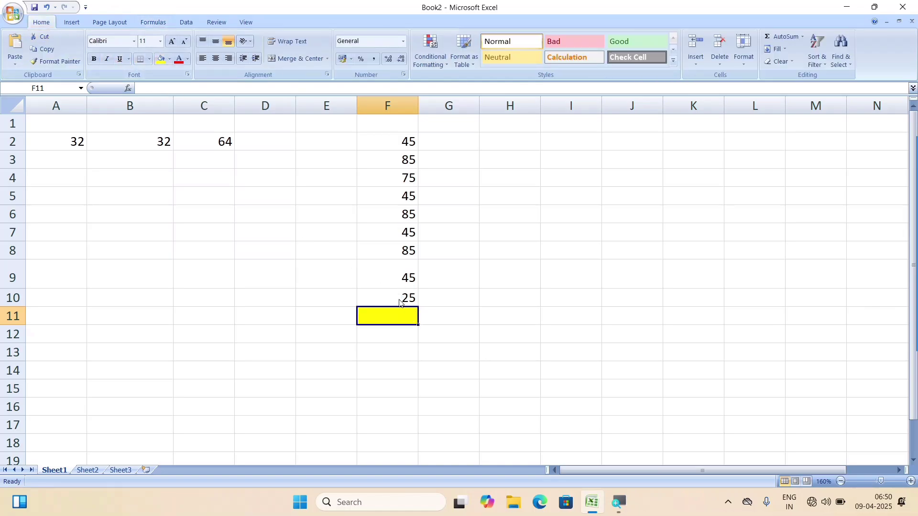
left_click(152, 22)
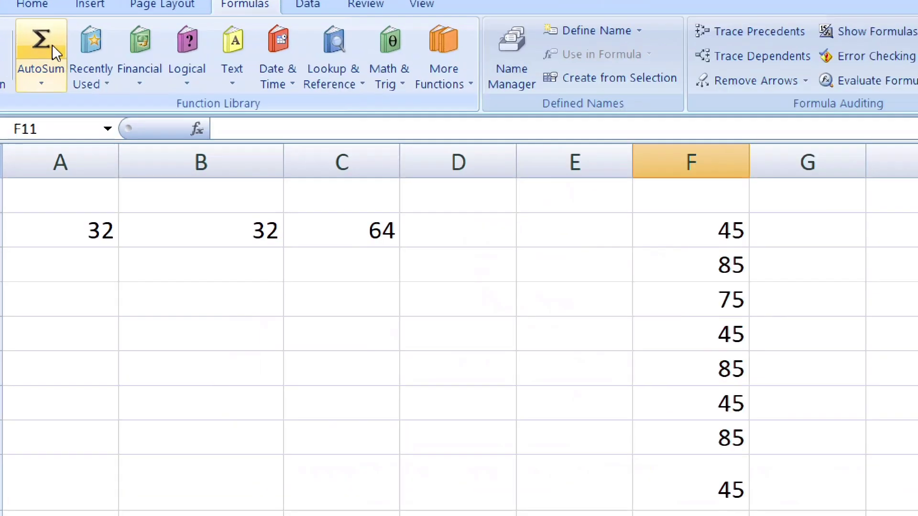
left_click(52, 44)
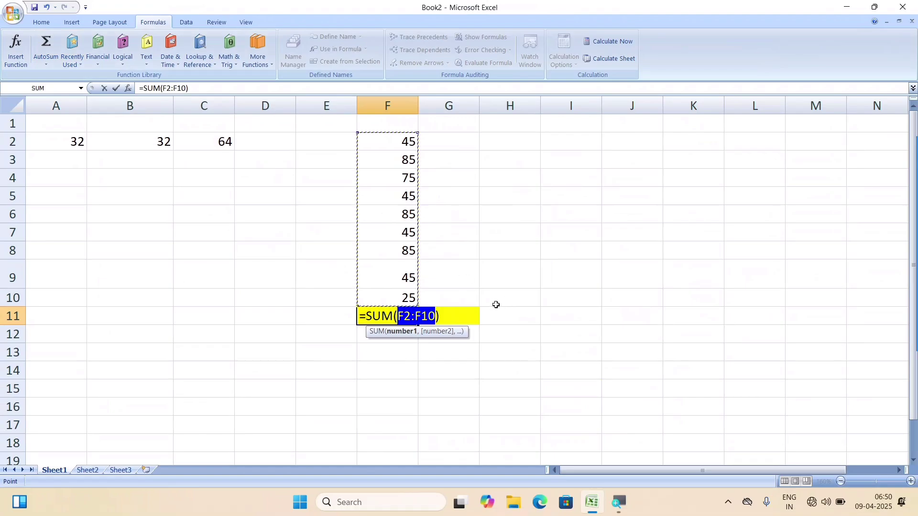
key("Return")
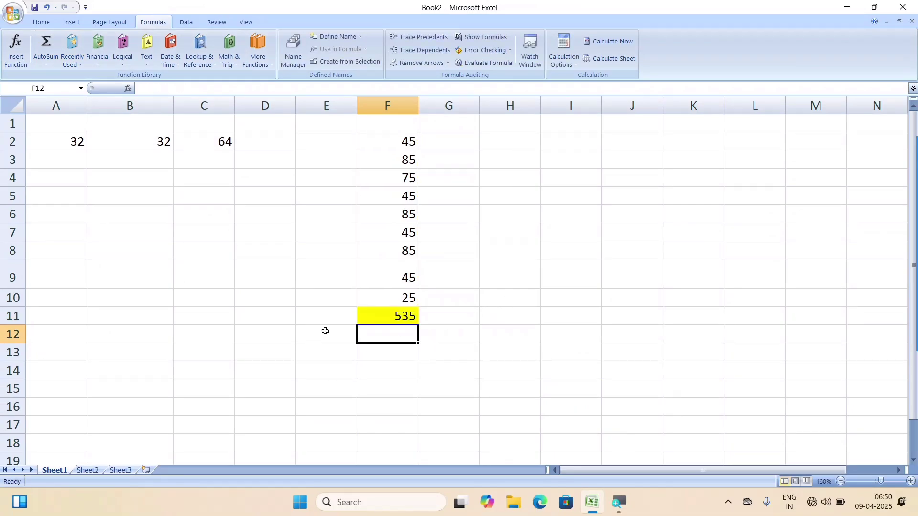
- Replace the total in F11 with an AutoSum Average of F2:F10
left_click(381, 321)
key("Delete")
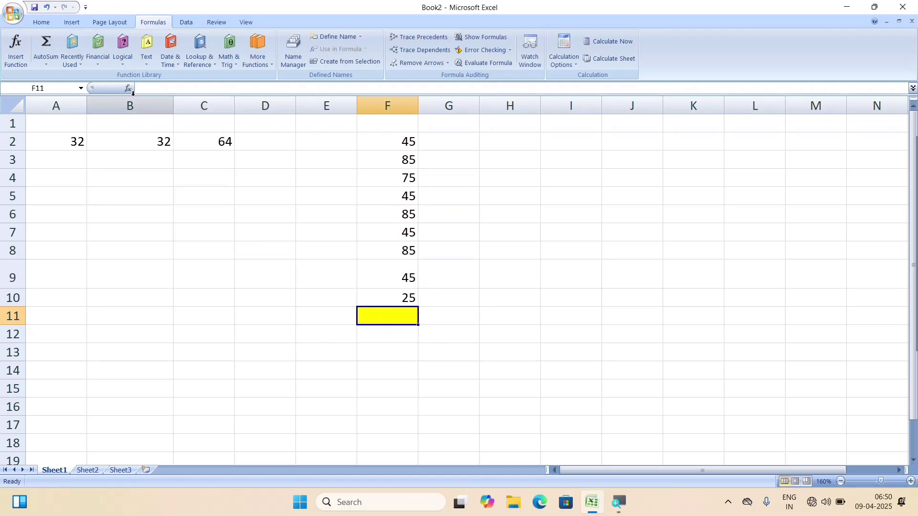
left_click(37, 65)
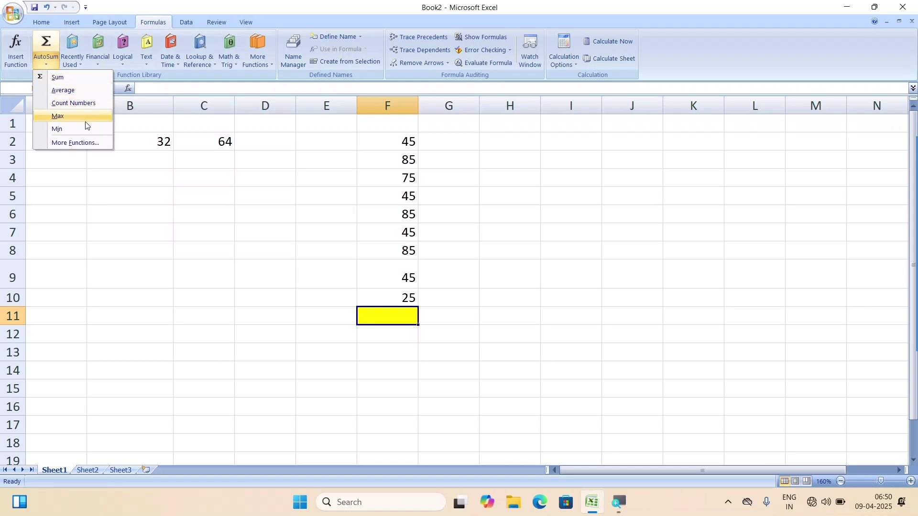
left_click(73, 91)
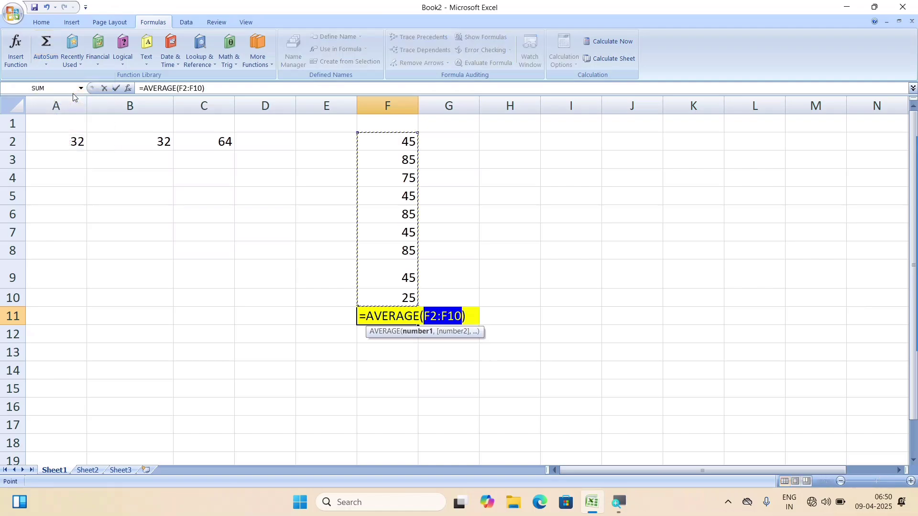
key("Return")
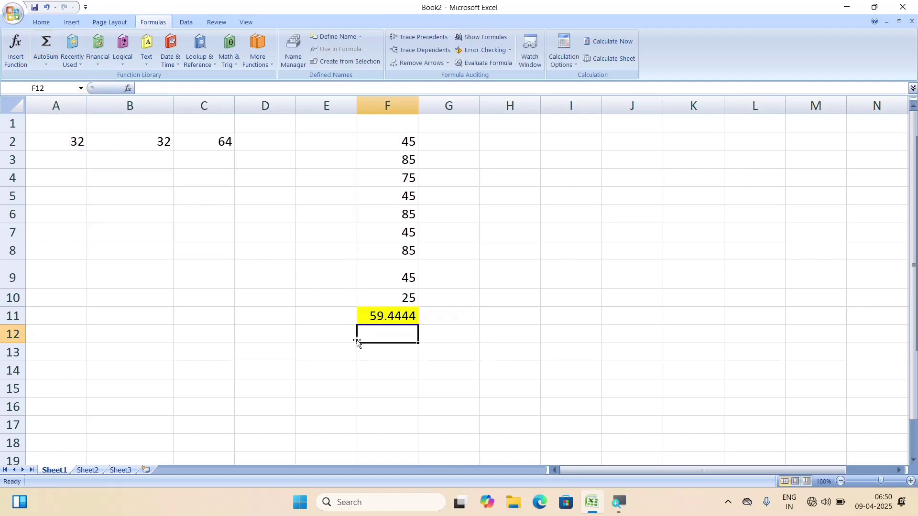
- Replace the average in F11 with an AutoSum Count Numbers formula over F2:F10
left_click(376, 317)
key("Delete")
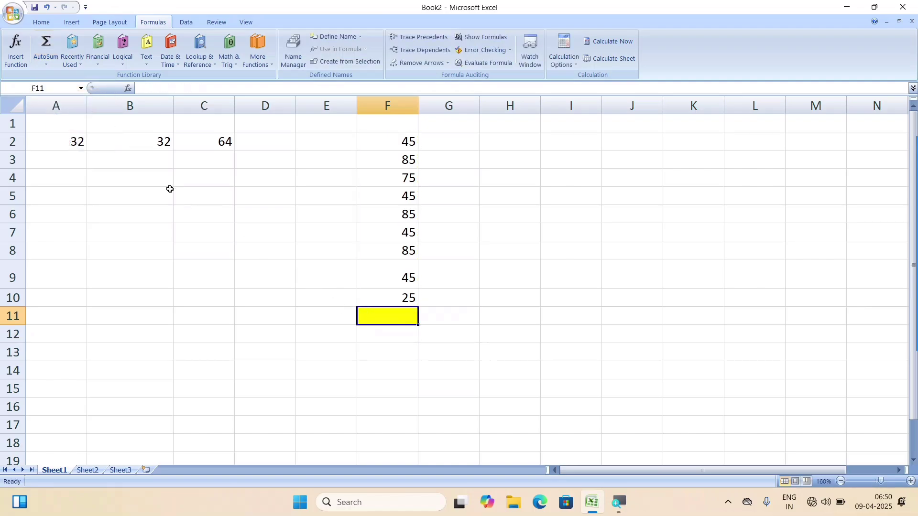
left_click(45, 63)
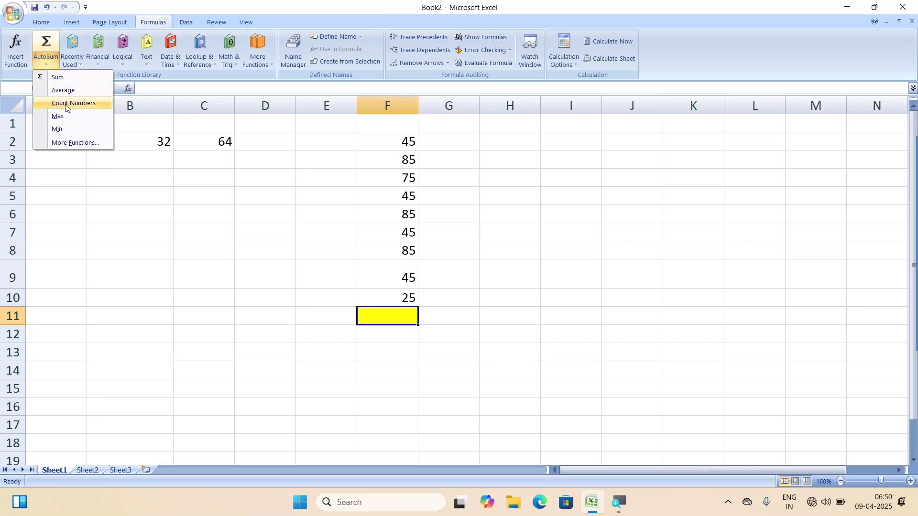
left_click(71, 106)
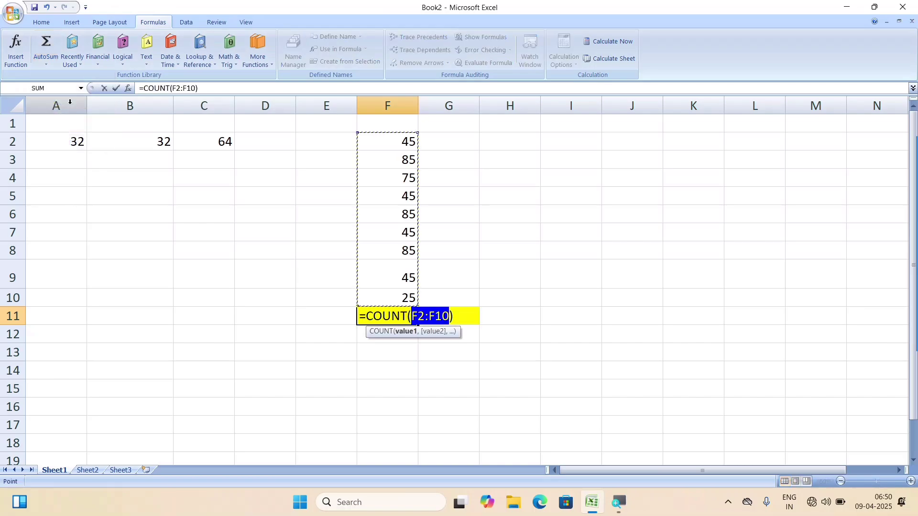
key("Return")
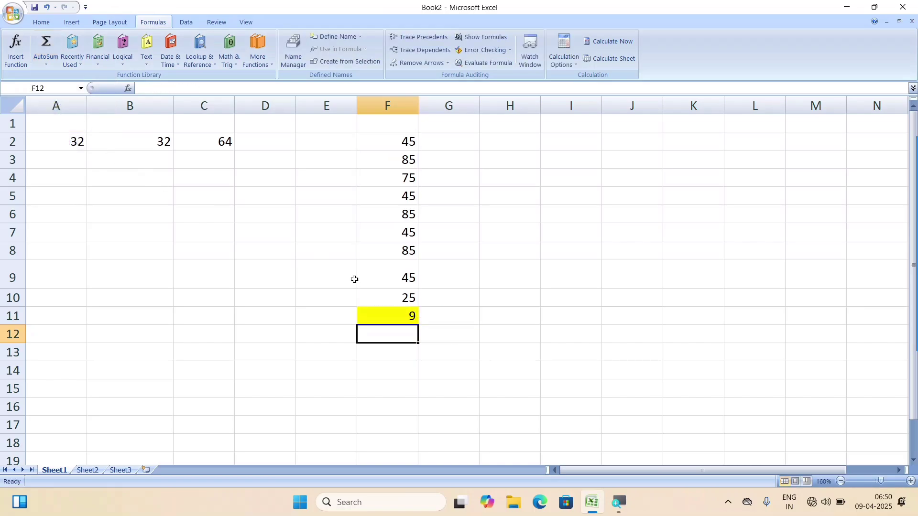
- Replace the count in F11 with an AutoSum Max formula over F2:F10 and compare its result with the listed numbers
left_click(390, 316)
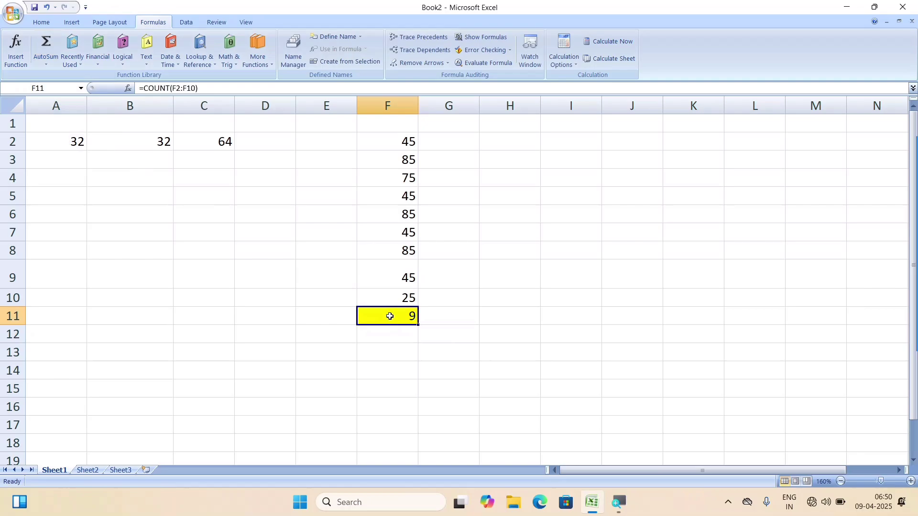
key("Delete")
left_click(45, 63)
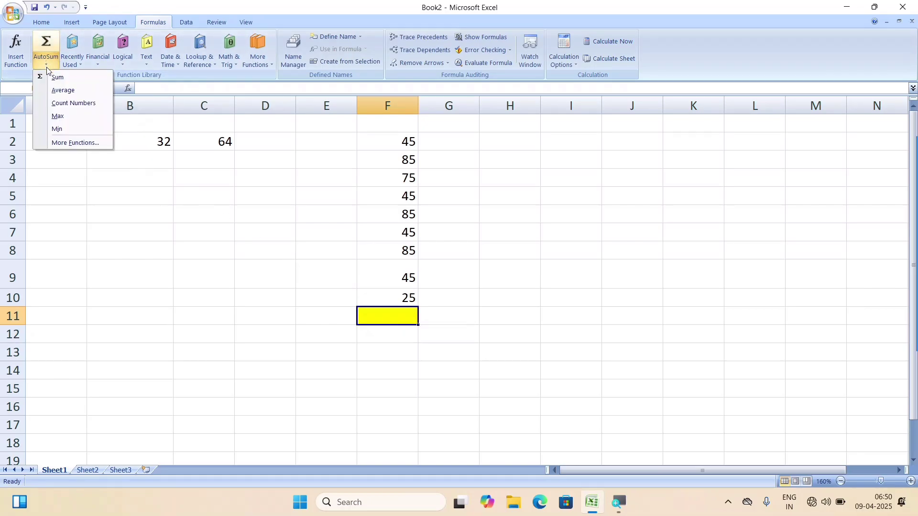
left_click(58, 116)
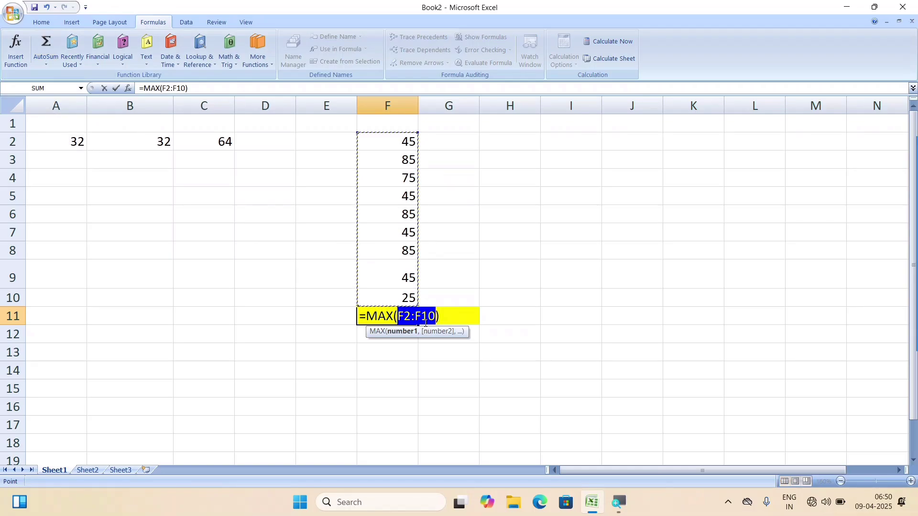
key("Return")
left_click(407, 315)
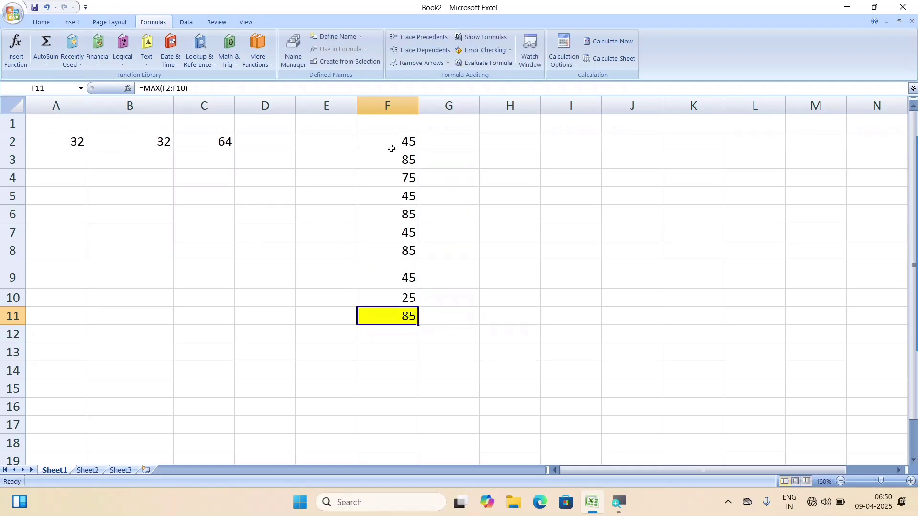
left_click_drag(391, 148, 366, 295)
left_click(397, 250)
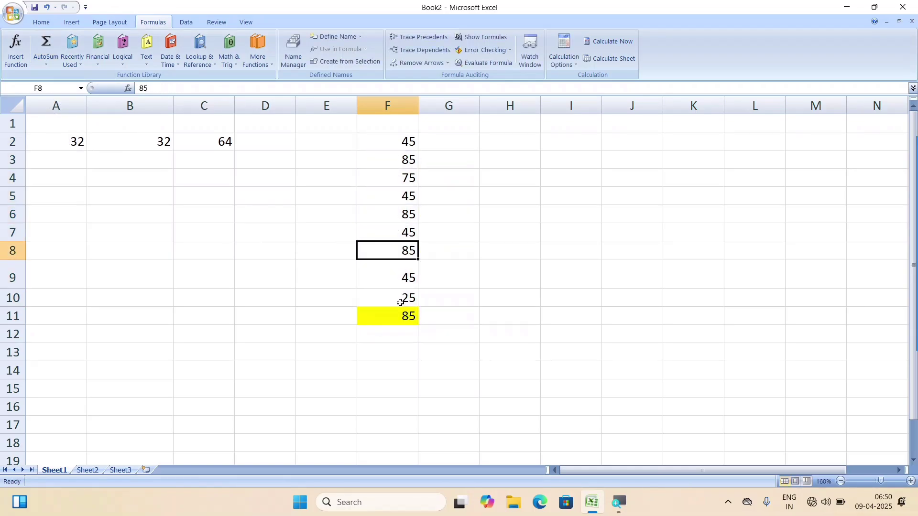
- Replace the maximum in F11 with an AutoSum Min formula over F2:F10 and compare its result with the listed numbers
left_click(402, 317)
key("Delete")
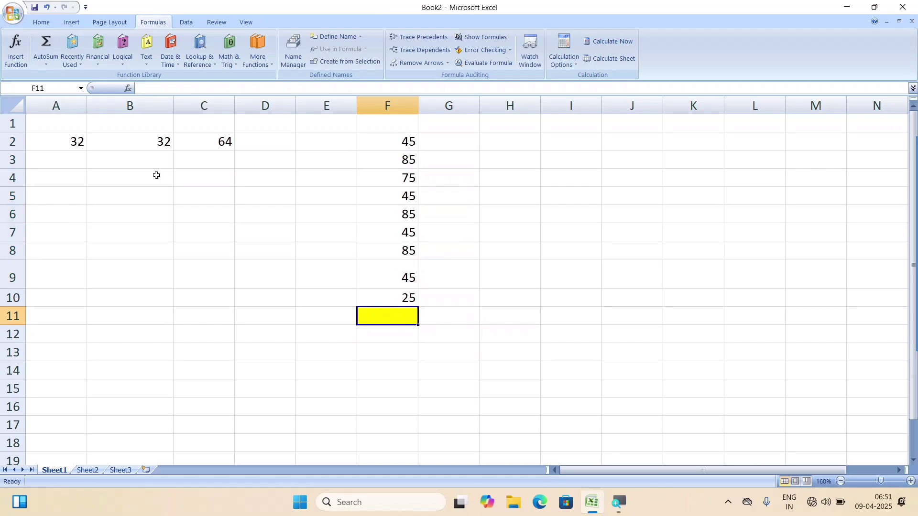
left_click(45, 64)
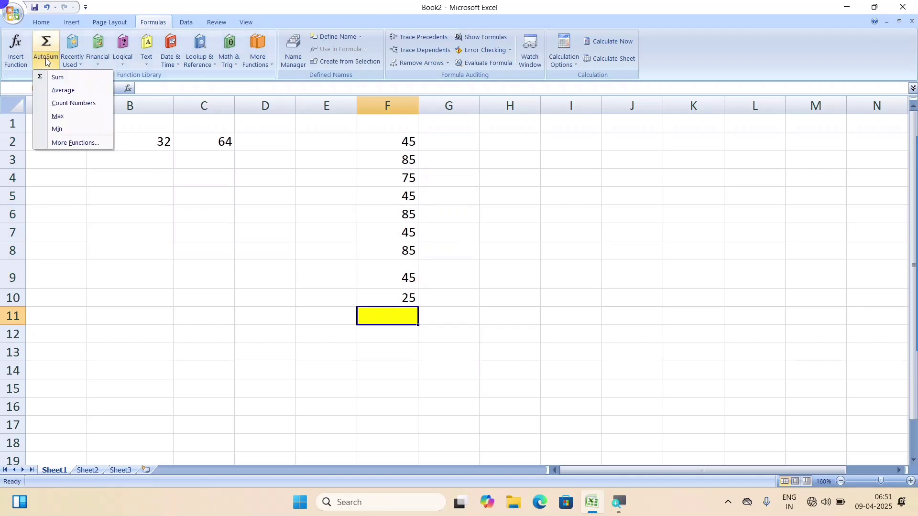
left_click(75, 133)
key("Return")
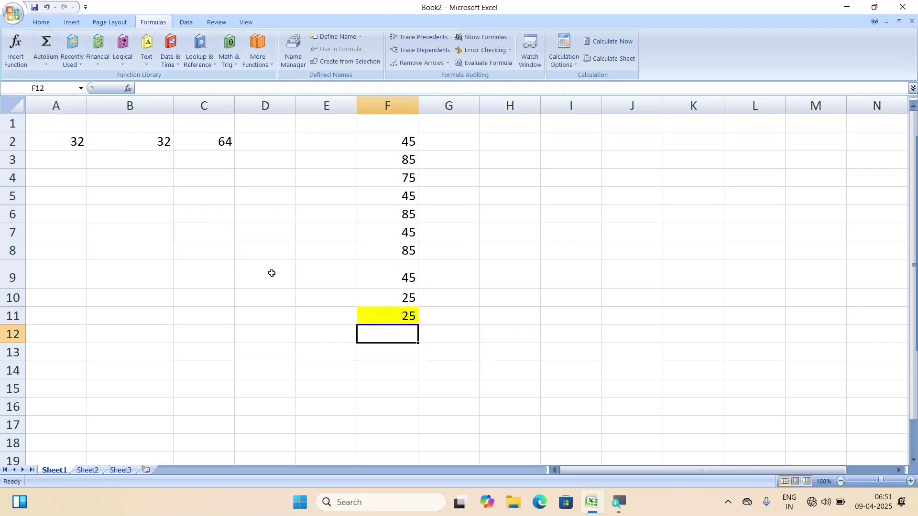
left_click_drag(380, 145, 395, 276)
left_click(395, 299)
left_click(398, 320)
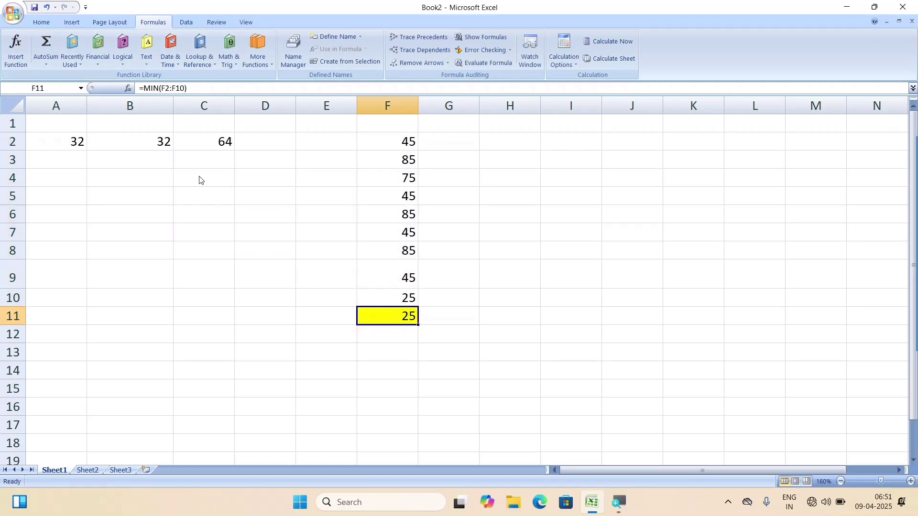
- Clear the MIN formula from F11
left_click(40, 67)
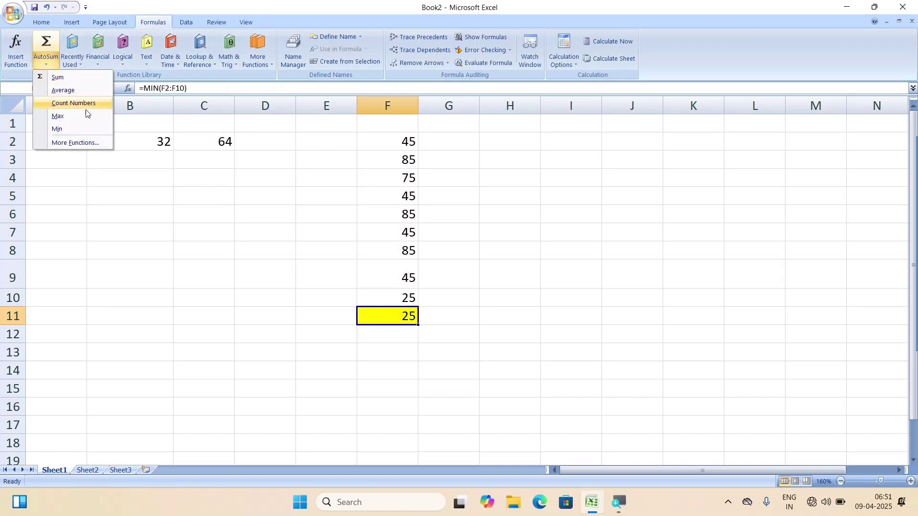
left_click(71, 143)
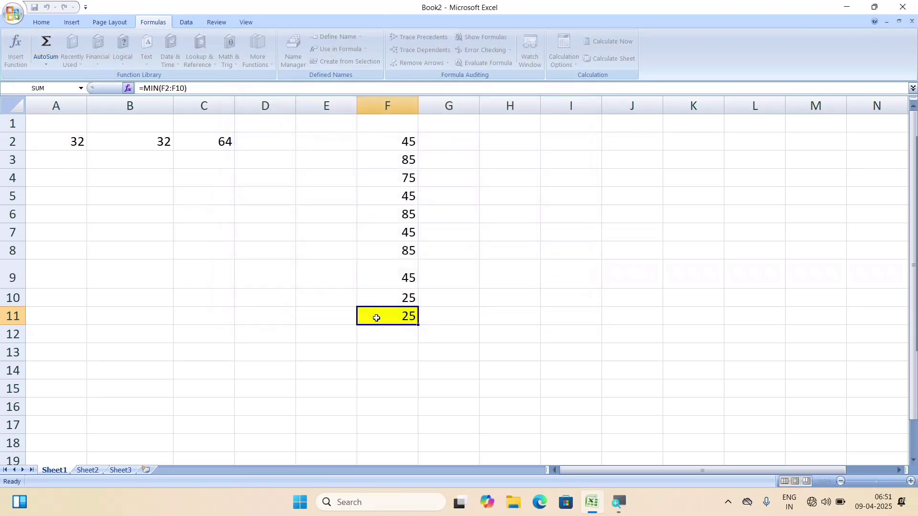
left_click(512, 277)
key("Delete")
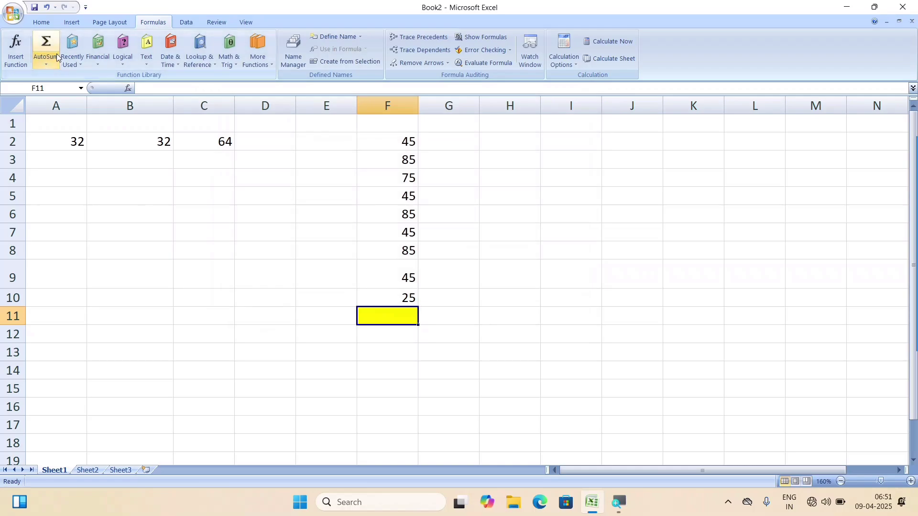
- Examine the descriptions of functions such as PMT and IF in Insert Function, and look over the AutoSum and recently used function lists
left_click(47, 64)
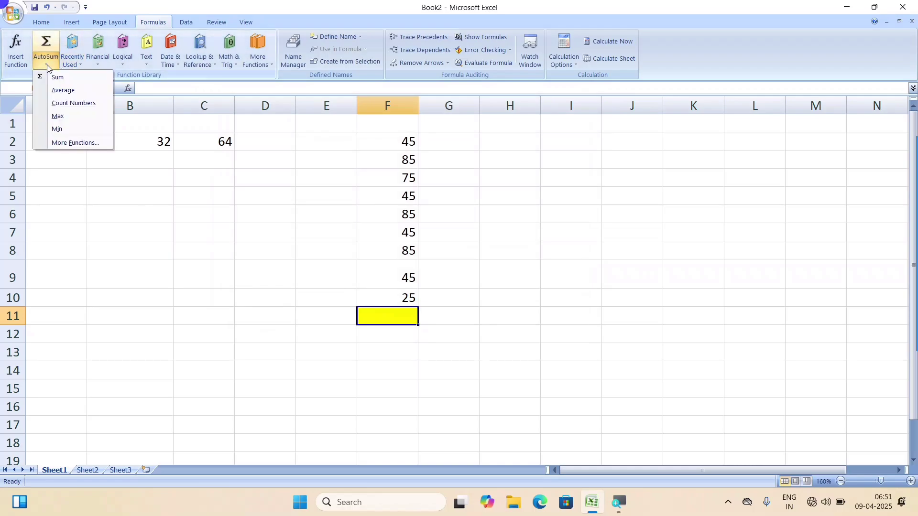
left_click(69, 142)
scroll(430, 196, "down", 1)
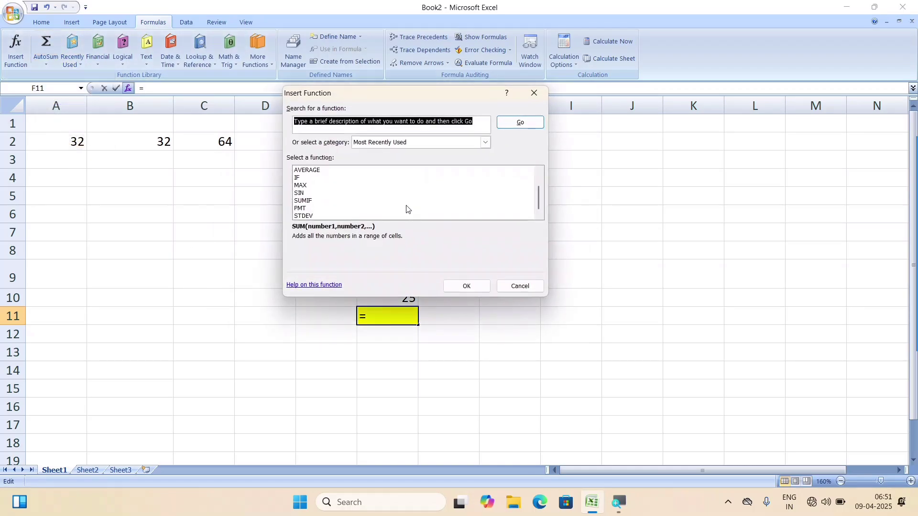
left_click(301, 209)
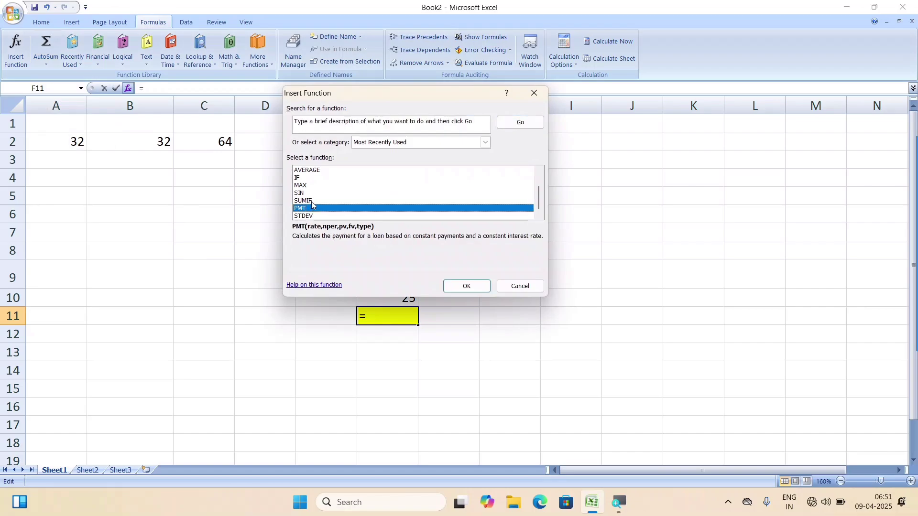
scroll(310, 201, "up", 1)
left_click(308, 193)
key("Down")
key("Down")
key("Down")
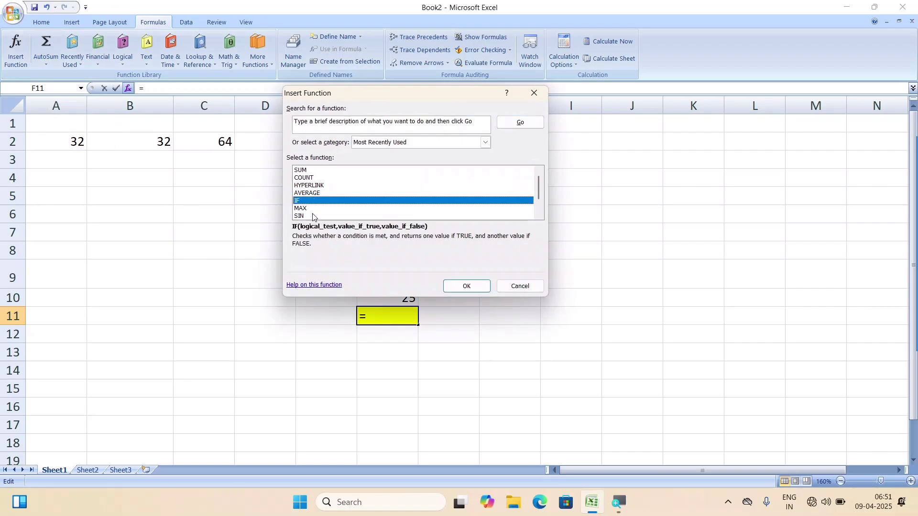
left_click(528, 285)
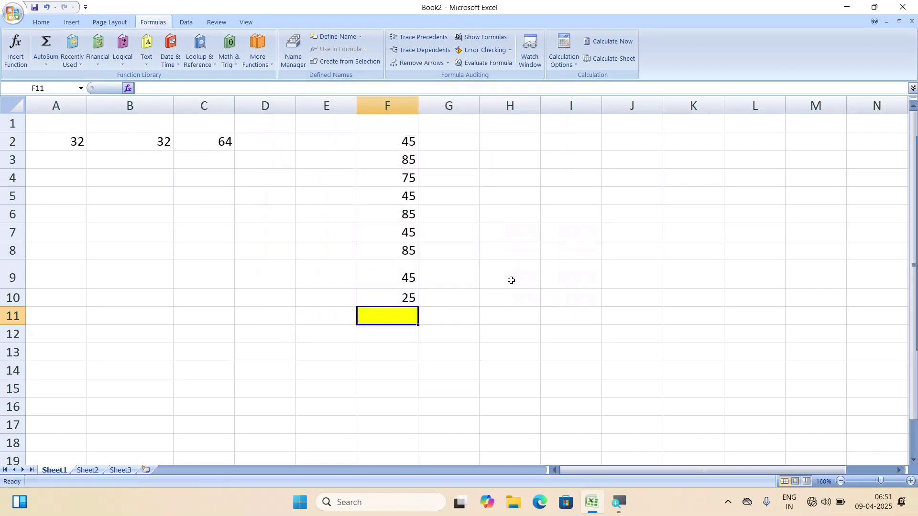
left_click(43, 64)
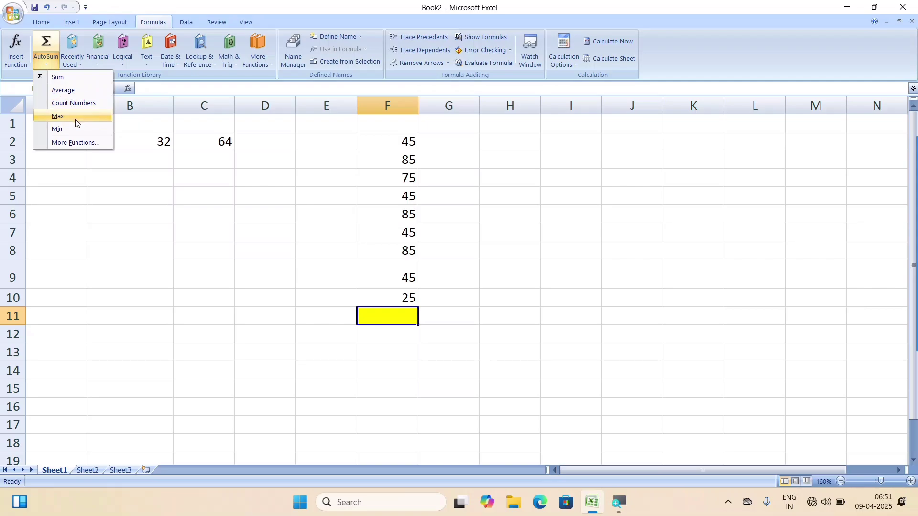
left_click(72, 57)
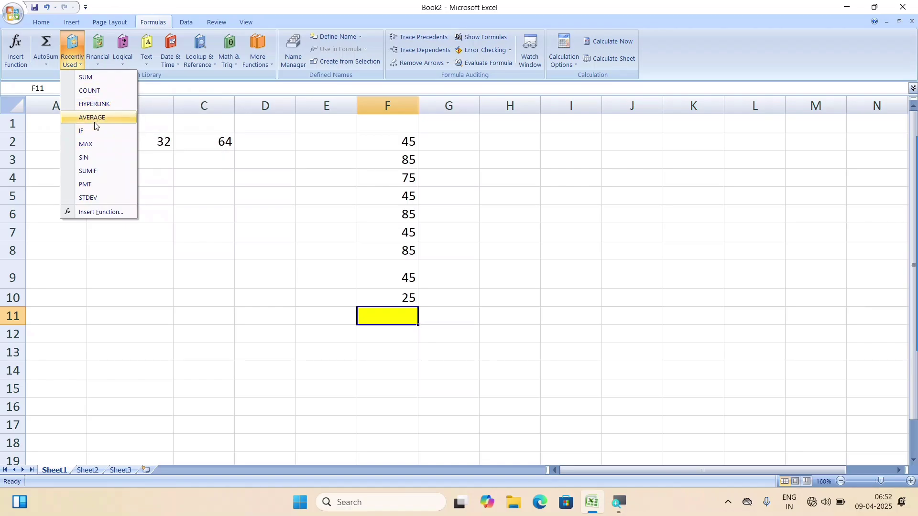
- Enter the numbers 1 through 7 down C7:C13
left_click(231, 235)
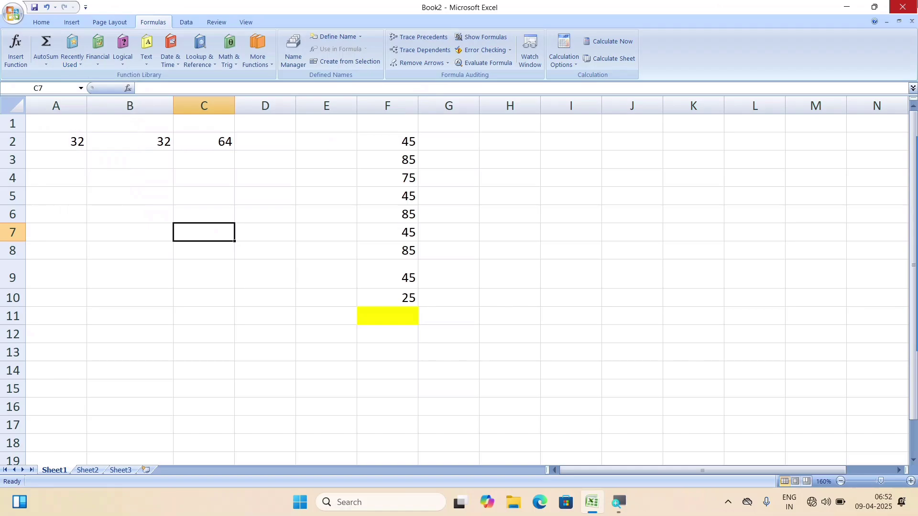
type("10")
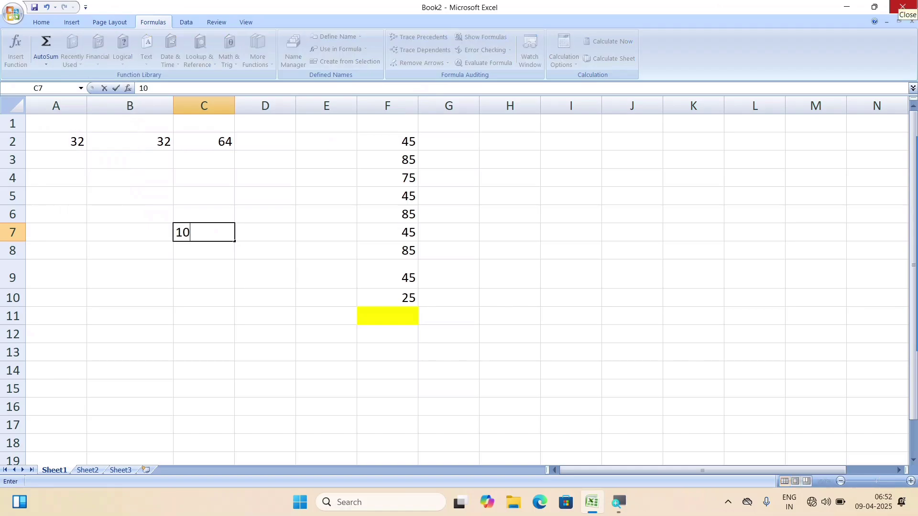
key("BackSpace")
key("BackSpace")
key("Return")
type("2")
key("Return")
type("3")
key("Return")
type("4")
key("Return")
type("5")
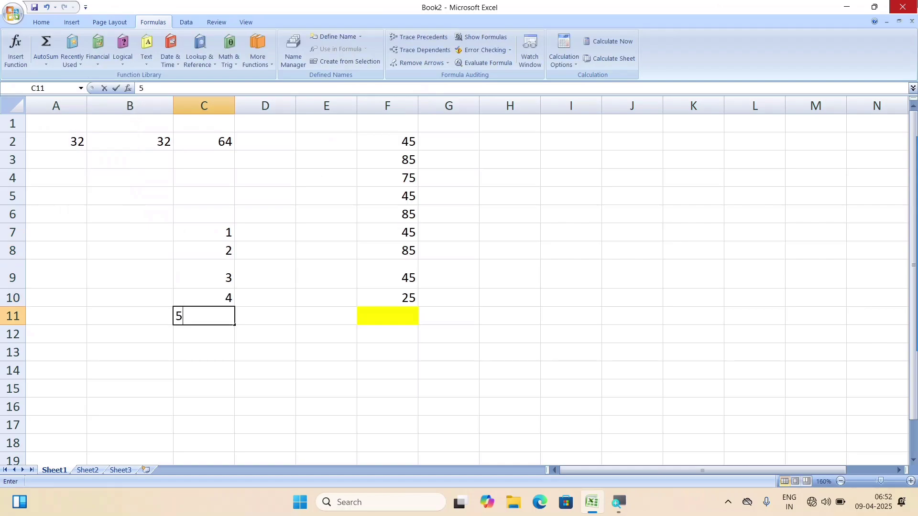
key("Return")
type("6")
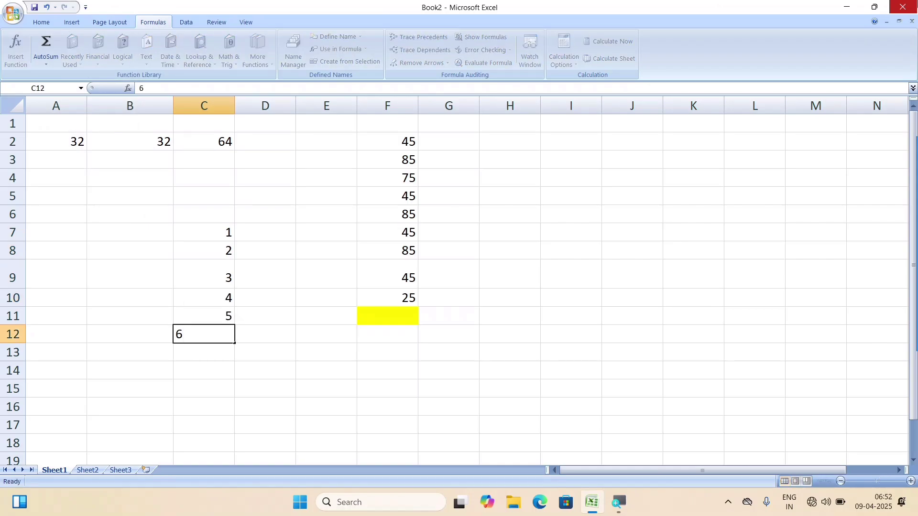
key("Return")
type("7")
key("Return")
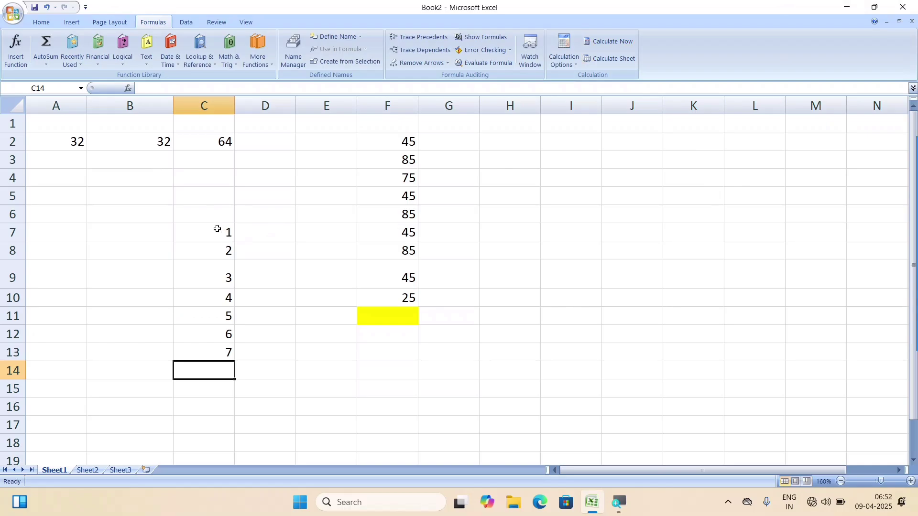
- Insert an AVERAGE function over C7:C13 into C14 from the recently used functions
left_click_drag(217, 229, 211, 351)
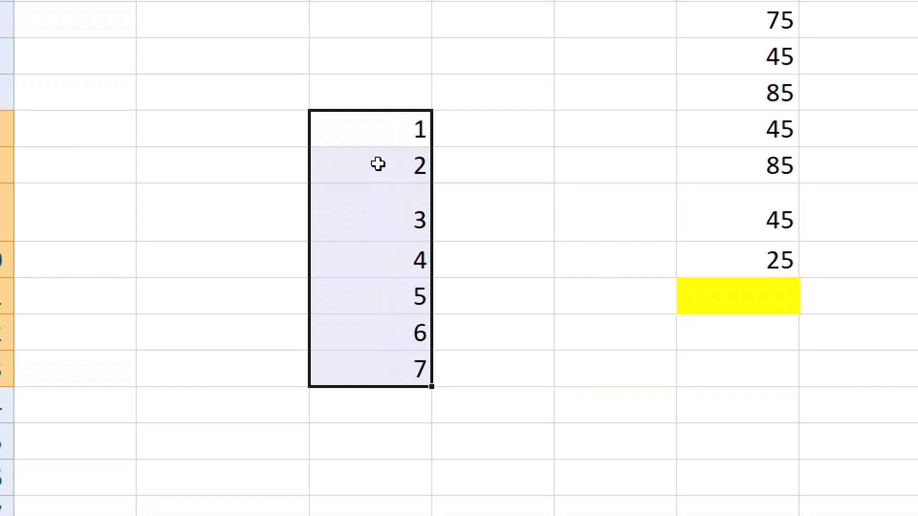
scroll(415, 424, "down", 1)
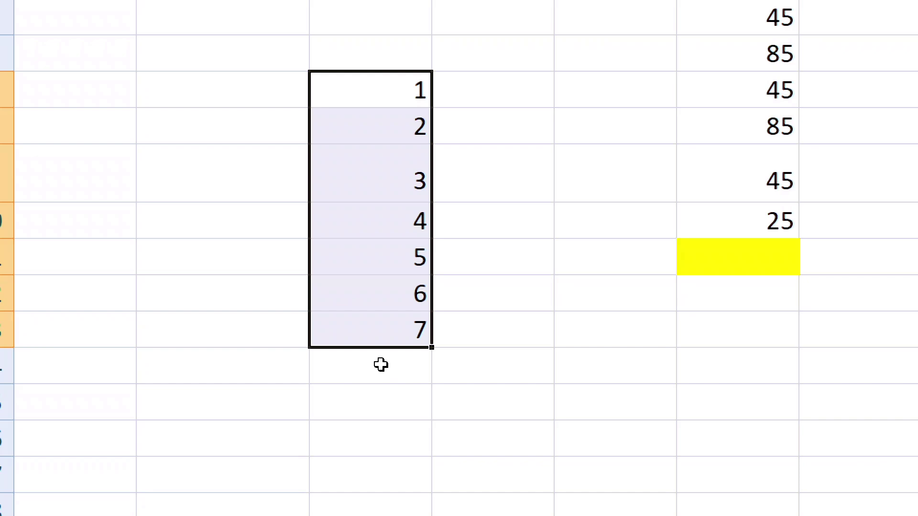
left_click(380, 365)
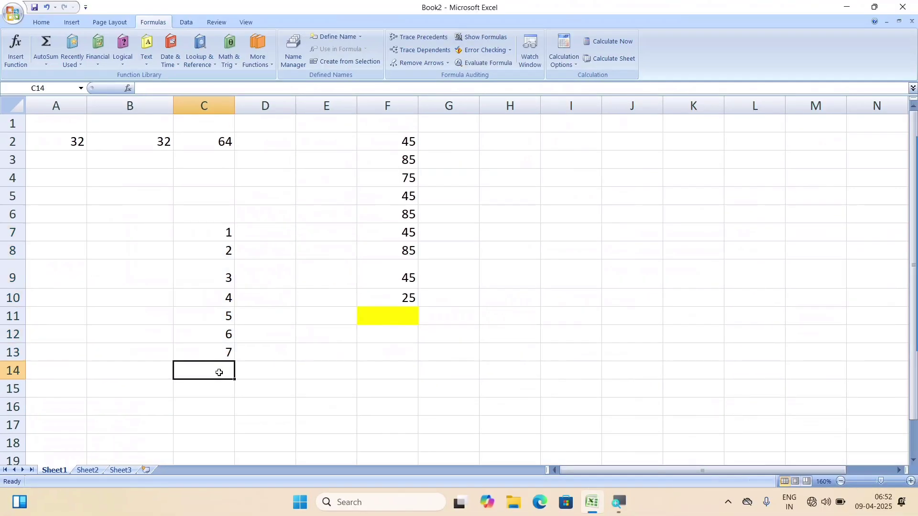
left_click(76, 62)
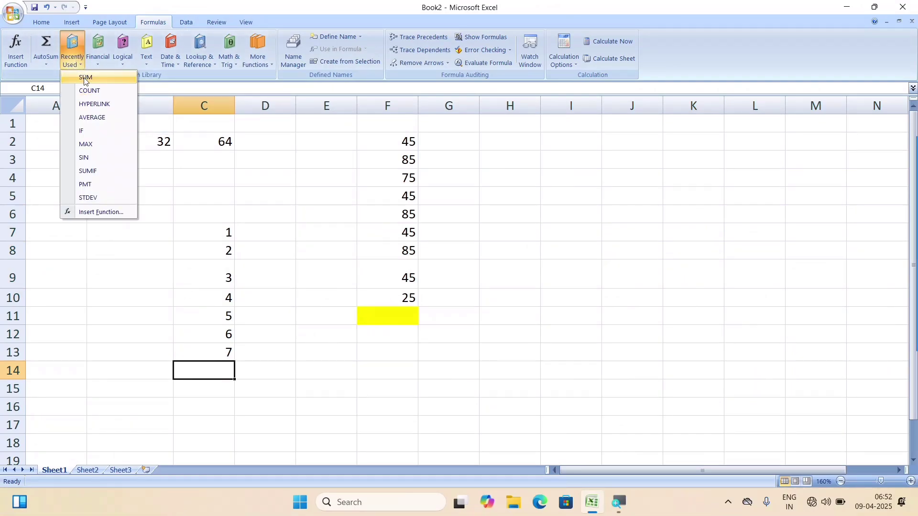
left_click(98, 118)
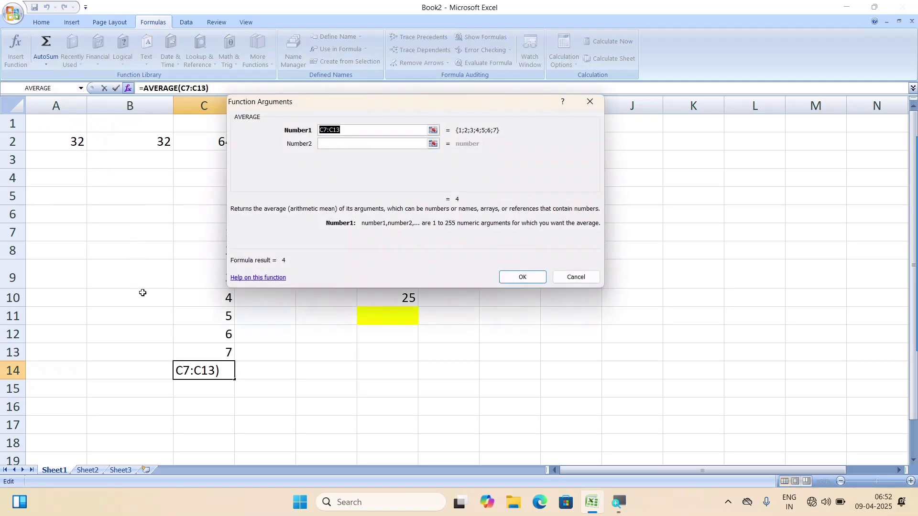
left_click(526, 276)
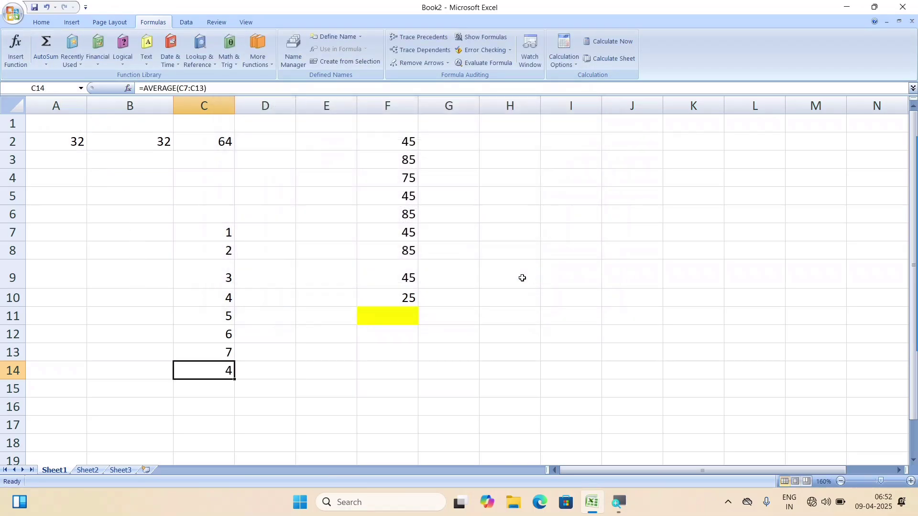
- Compare the numbers in C7:C13 with the average in C14
left_click_drag(220, 242, 215, 341)
left_click(218, 382)
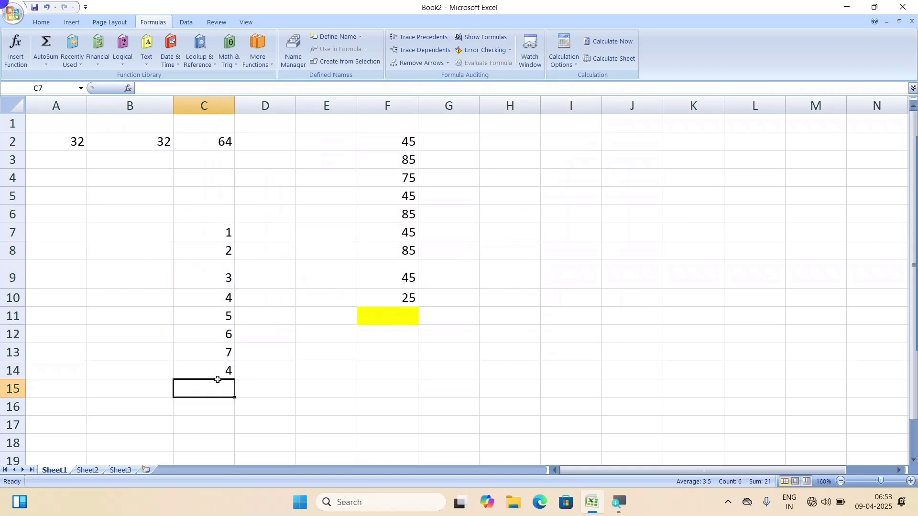
left_click(218, 372)
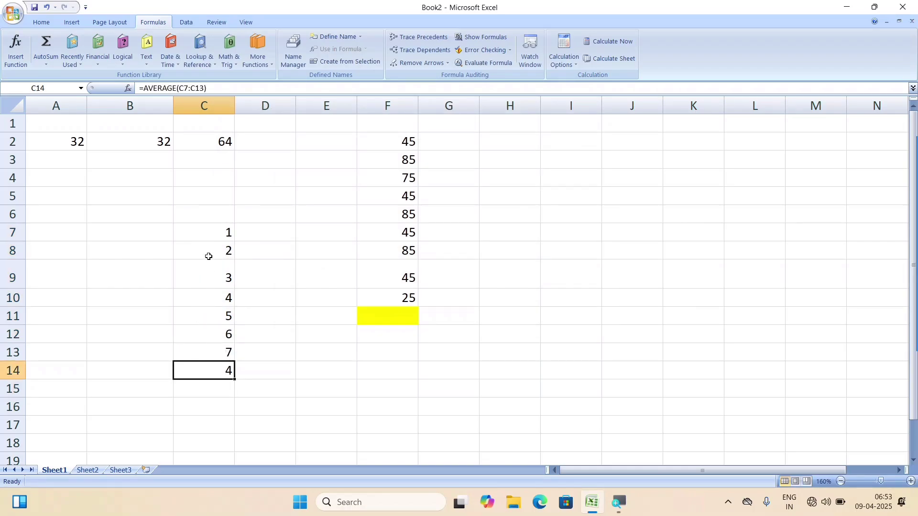
left_click_drag(206, 233, 215, 352)
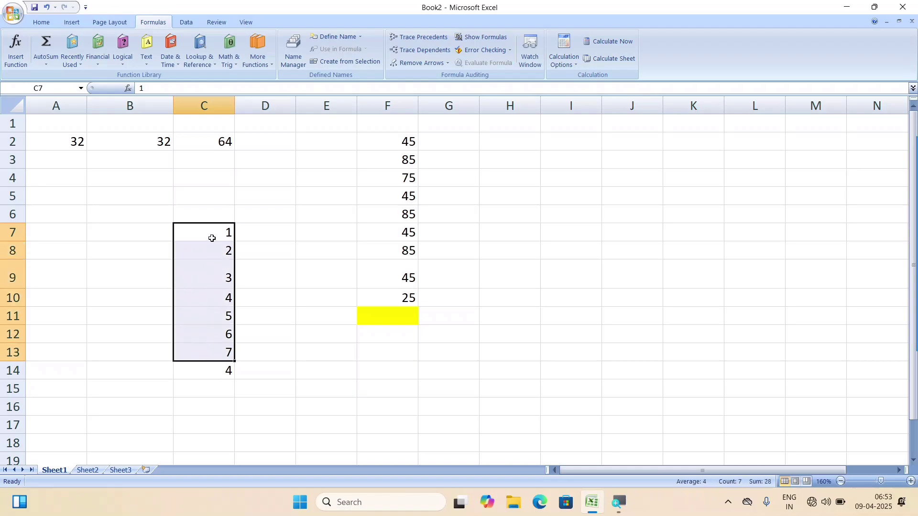
left_click(220, 369)
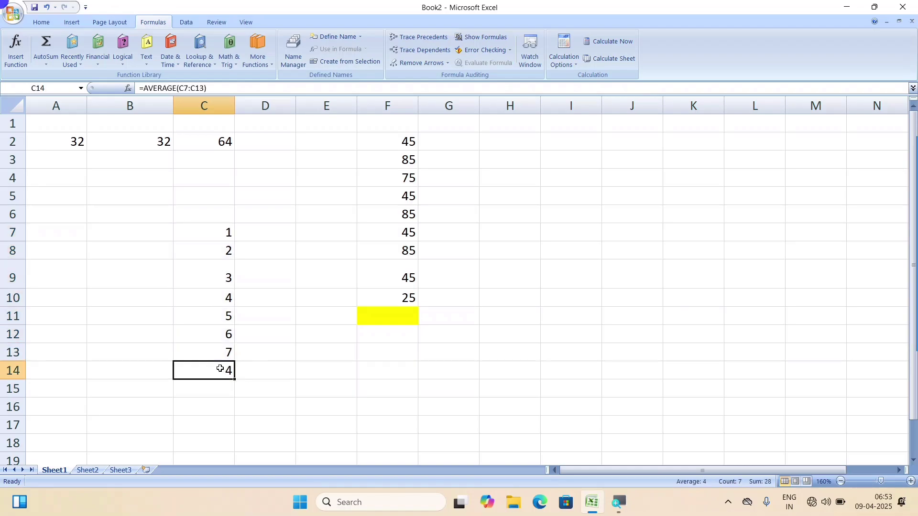
- Re-enter 1 in C7 and clear the numbers in C12 and C13 from the averaged range
left_click(224, 237)
type("1")
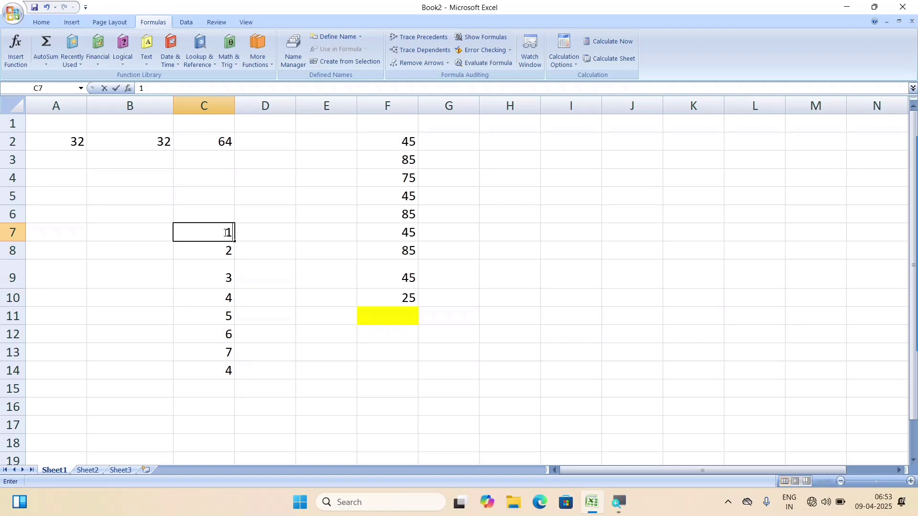
key("Return")
key("Return")
key("Return")
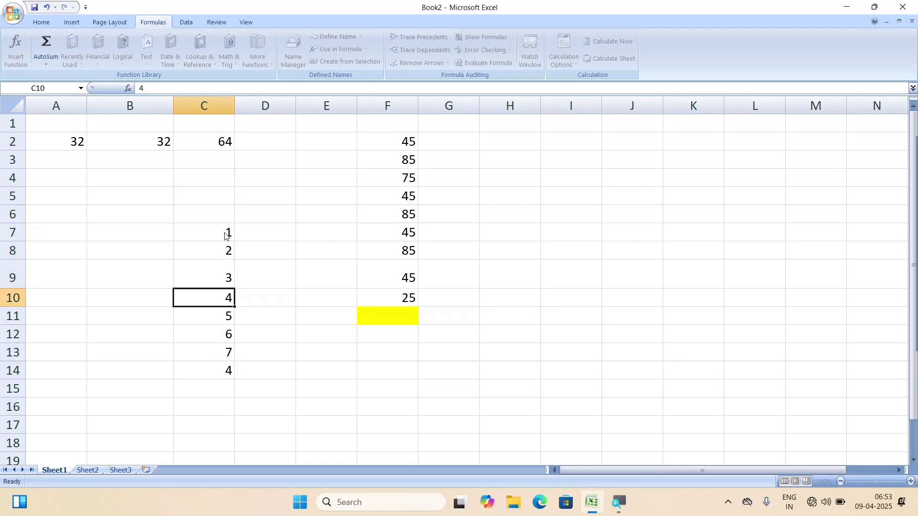
key("Return")
key("Return")
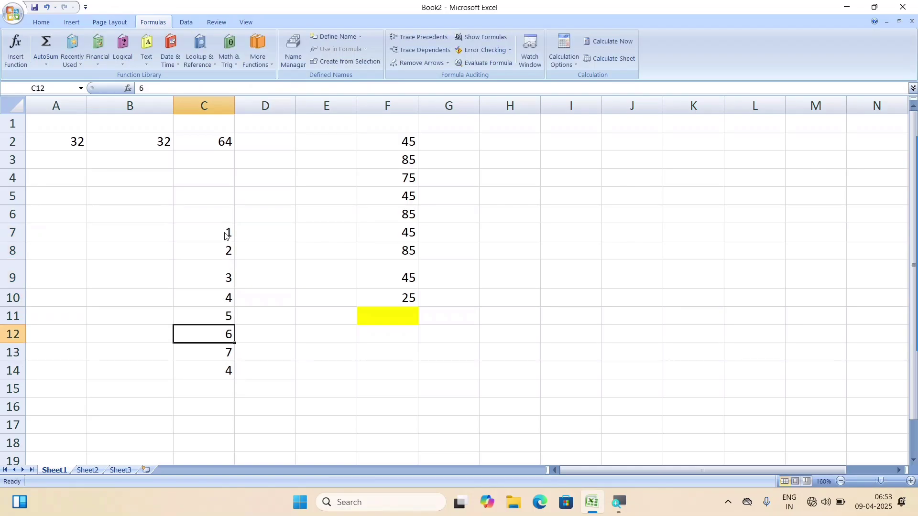
key("Delete")
key("Down")
key("Delete")
- Check the remaining numbers in C7:C11 against the average in C14 and look over the recently used functions
key("Up")
key("Up")
key("Up")
key("Up")
key("Up")
key("Up")
key("Down")
key("Down")
key("Down")
key("Down")
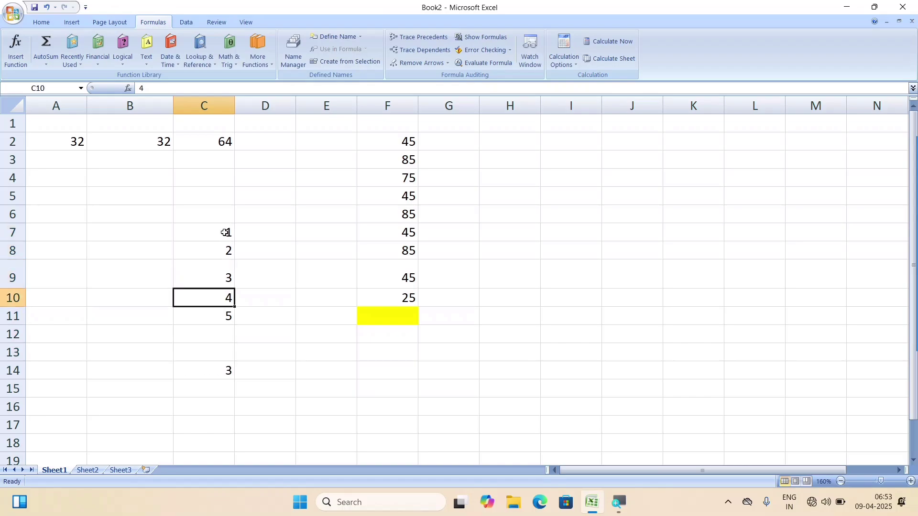
key("Up")
key("Up")
key("Up")
key("Down")
key("Down")
key("Down")
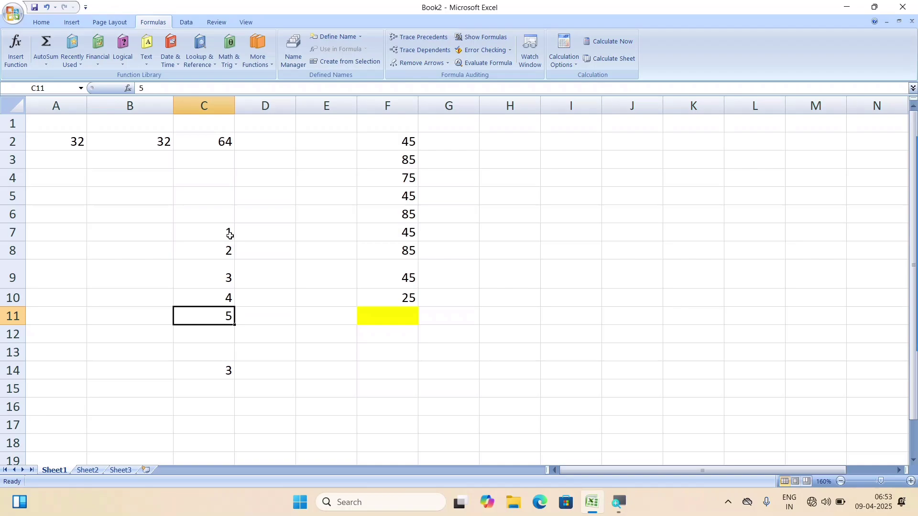
left_click(69, 64)
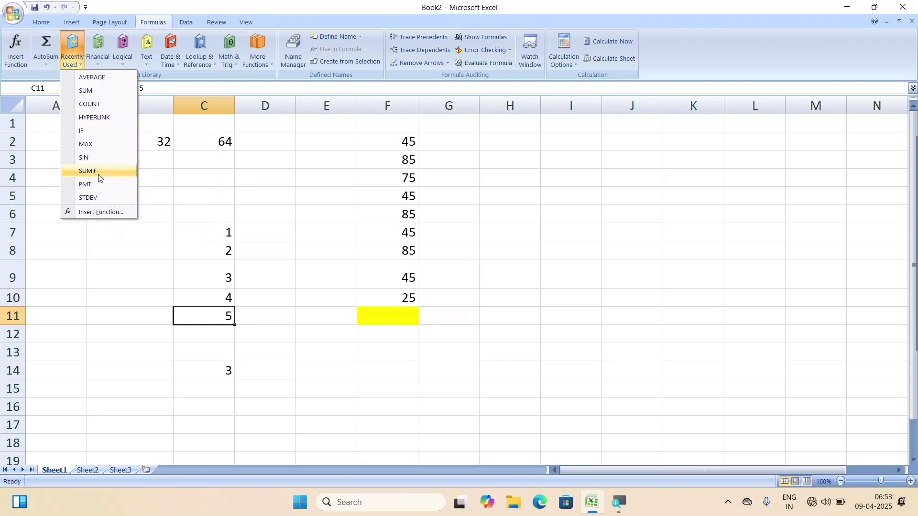
left_click(358, 256)
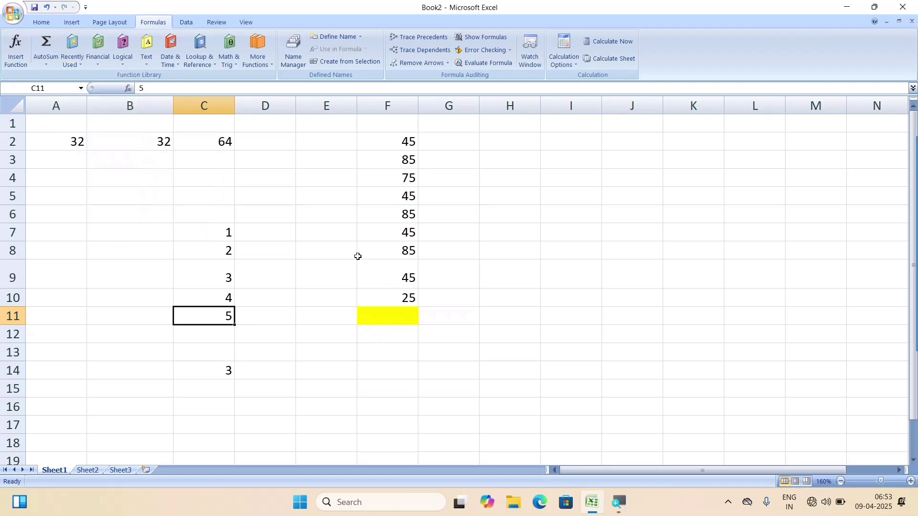
- Clear all sample numbers and formulas from A2:D14
left_click_drag(45, 137, 287, 372)
key("Delete")
left_click(500, 321)
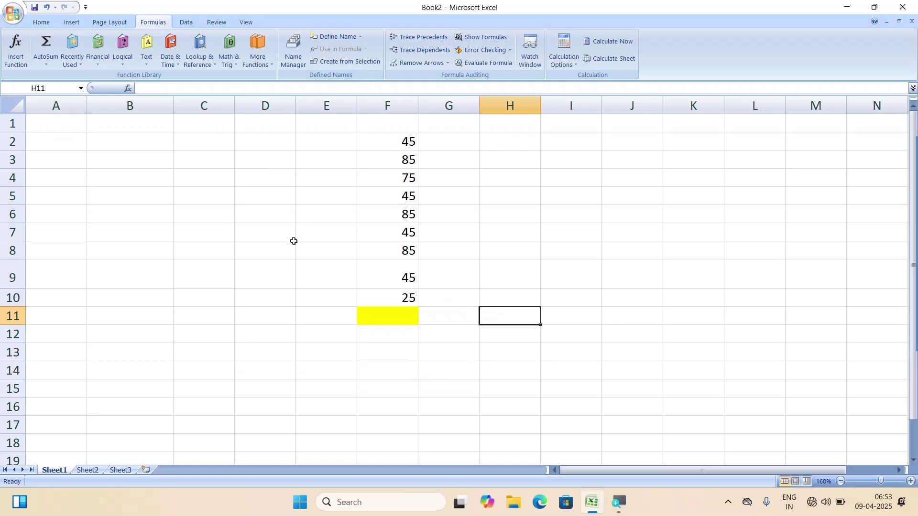
- Examine the list of recently used functions
left_click(72, 57)
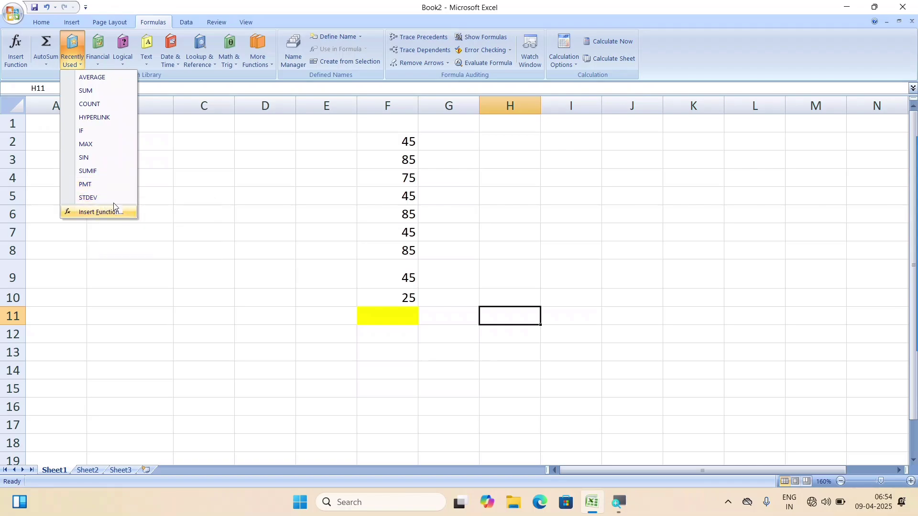
left_click(208, 144)
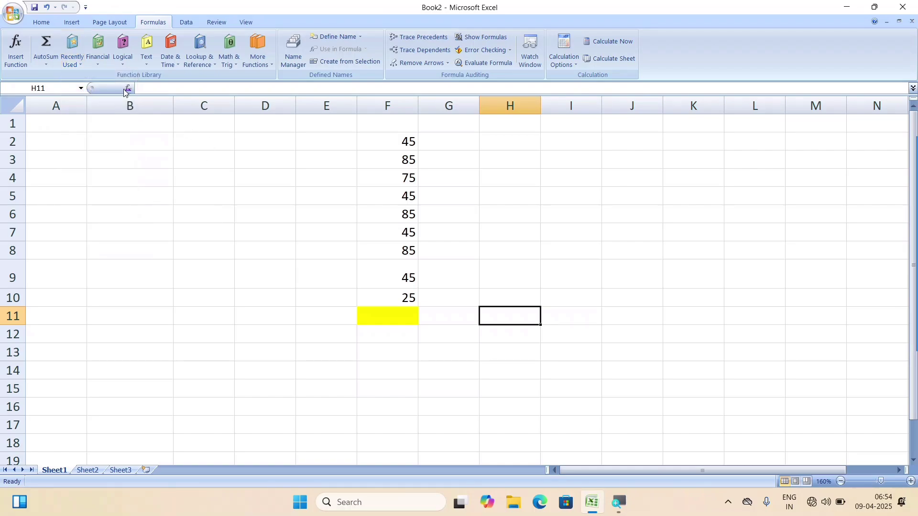
- Examine the functions offered in the Financial, Logical, Text, Date & Time, Lookup & Reference and More Functions categories
left_click(100, 61)
scroll(108, 229, "down", 4)
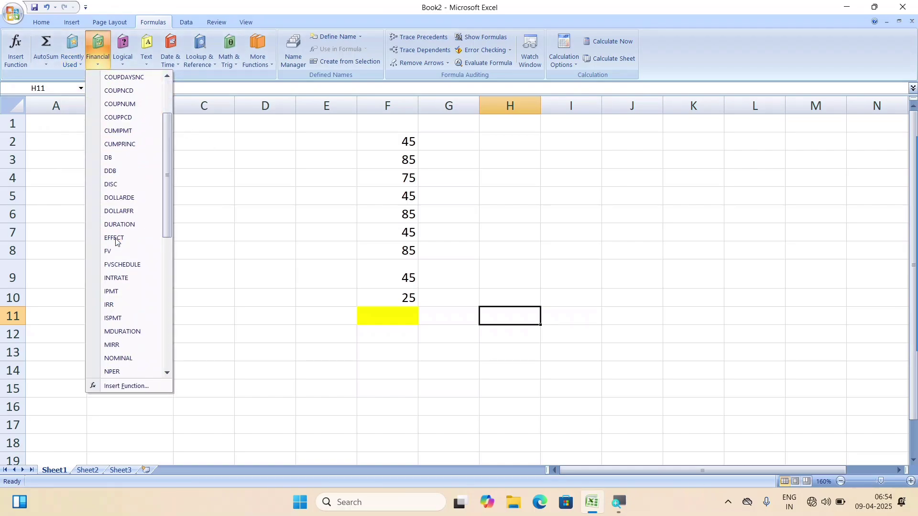
scroll(118, 202, "up", 4)
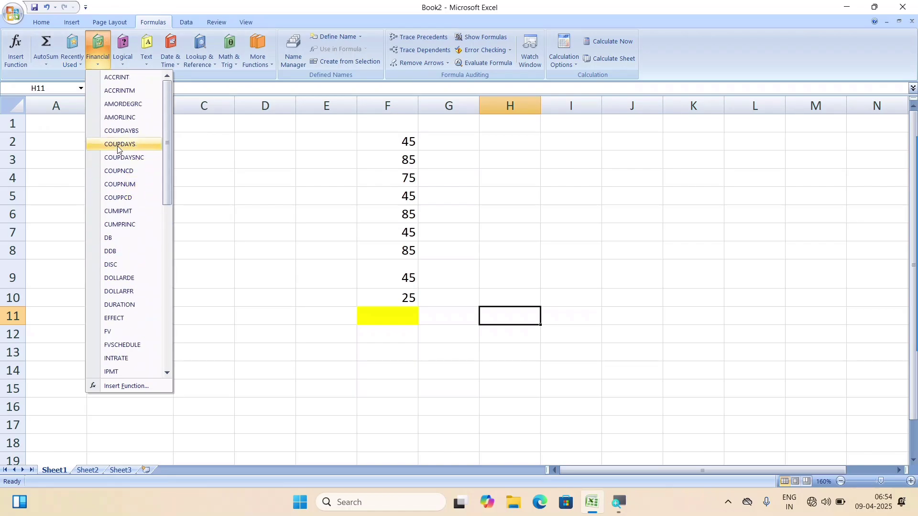
scroll(122, 215, "down", 10)
scroll(129, 334, "up", 5)
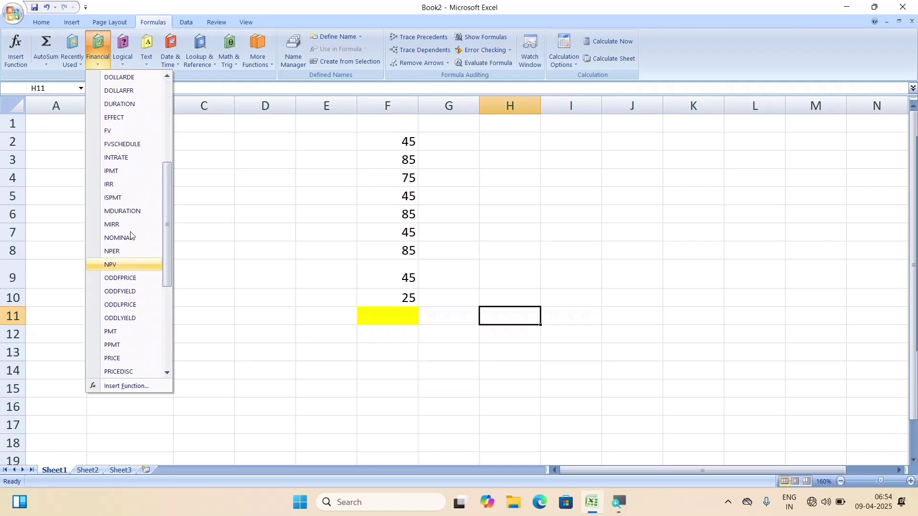
left_click(125, 64)
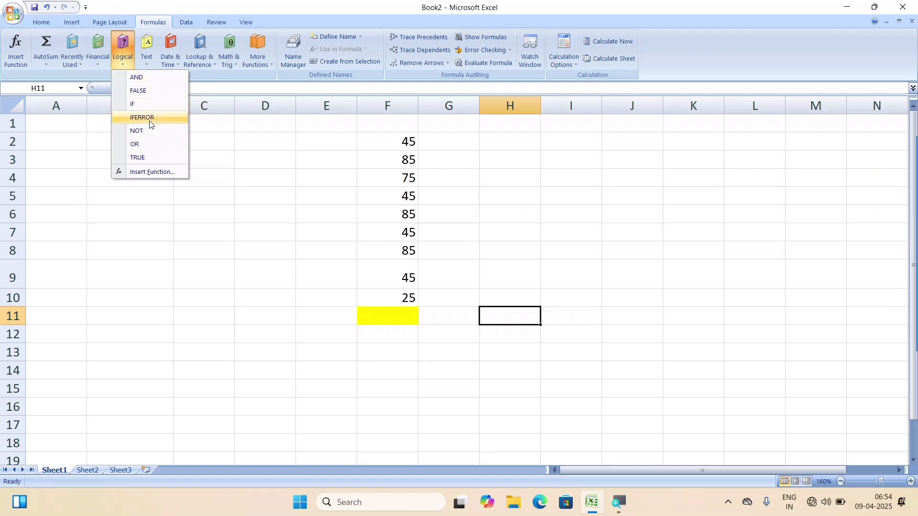
left_click(145, 61)
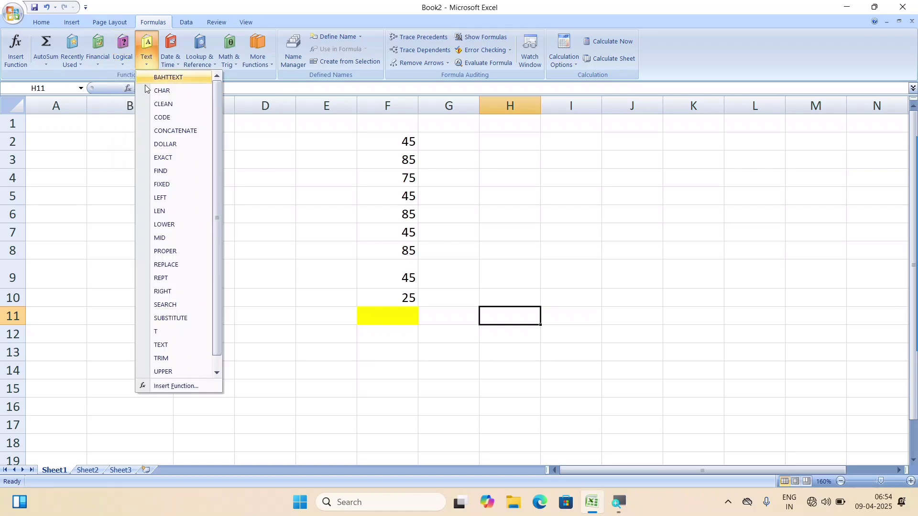
scroll(170, 296, "down", 1)
scroll(173, 118, "up", 1)
left_click(168, 62)
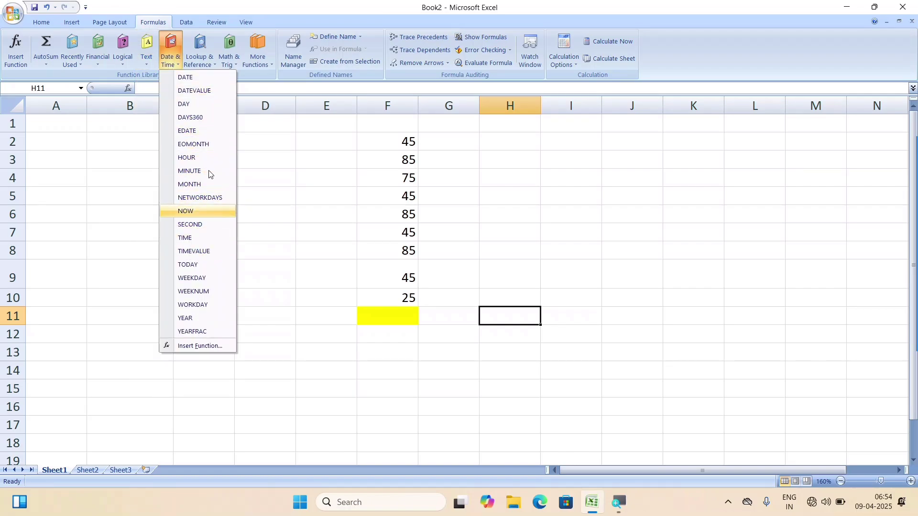
left_click(200, 62)
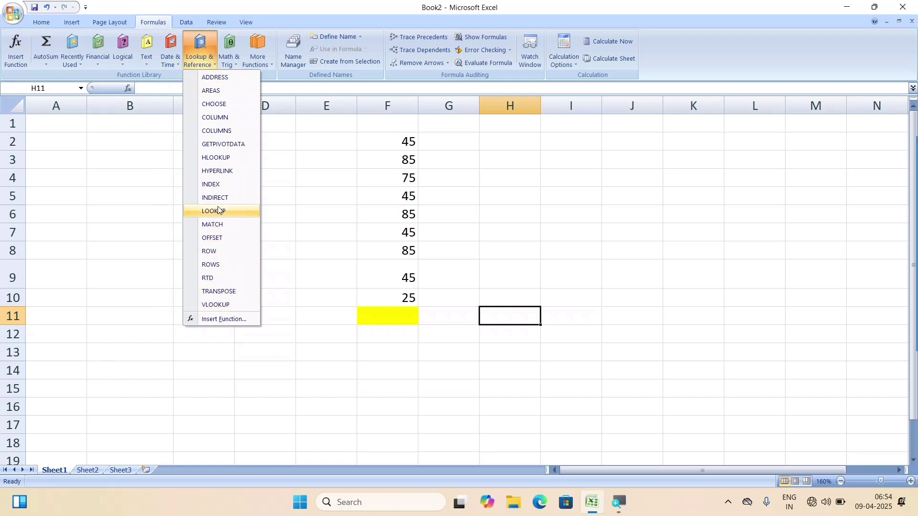
left_click(234, 60)
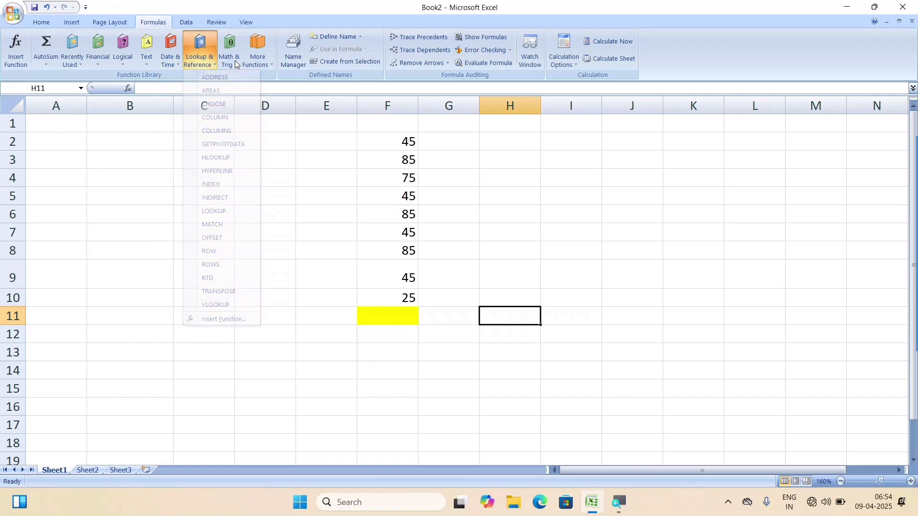
left_click(256, 63)
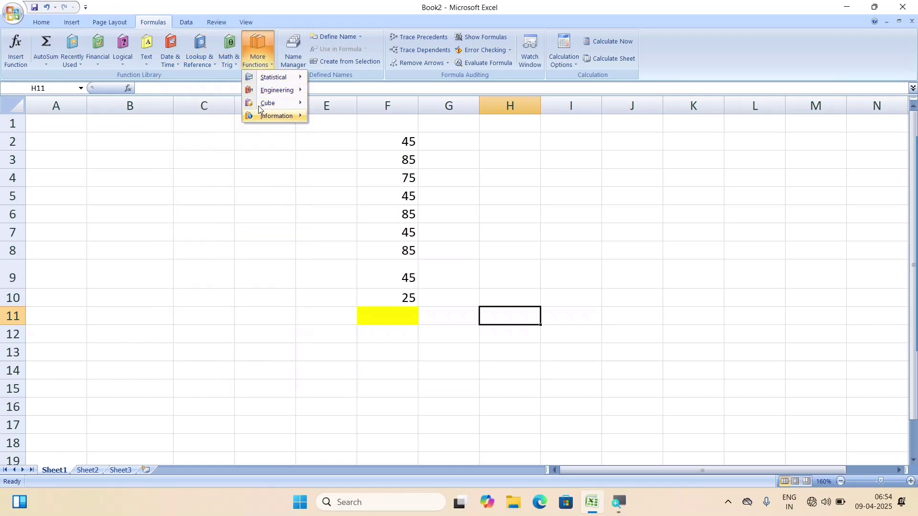
left_click(284, 164)
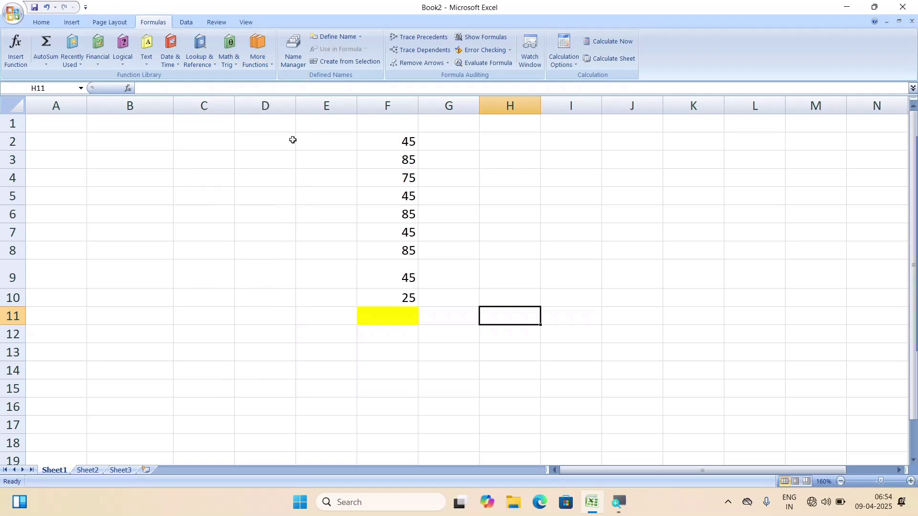
- Clear the sample numbers from the range D1:H14
left_click_drag(265, 123, 528, 381)
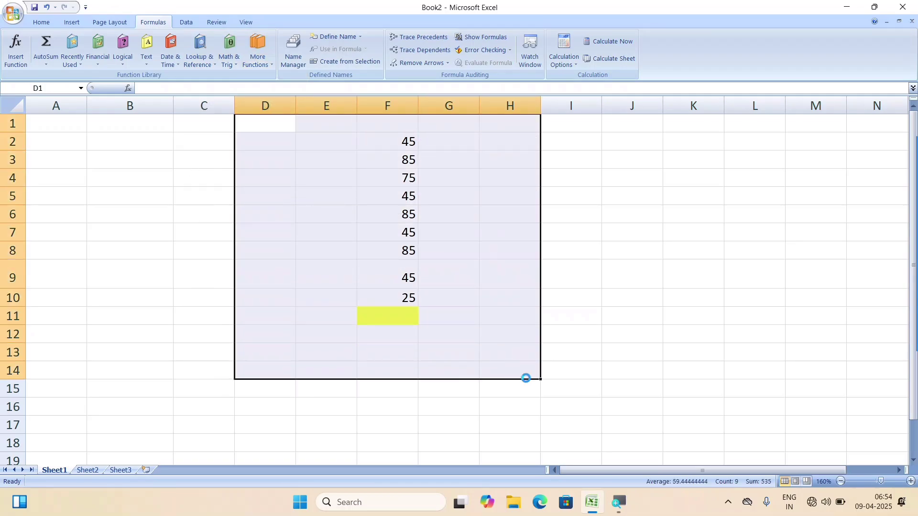
key("Delete")
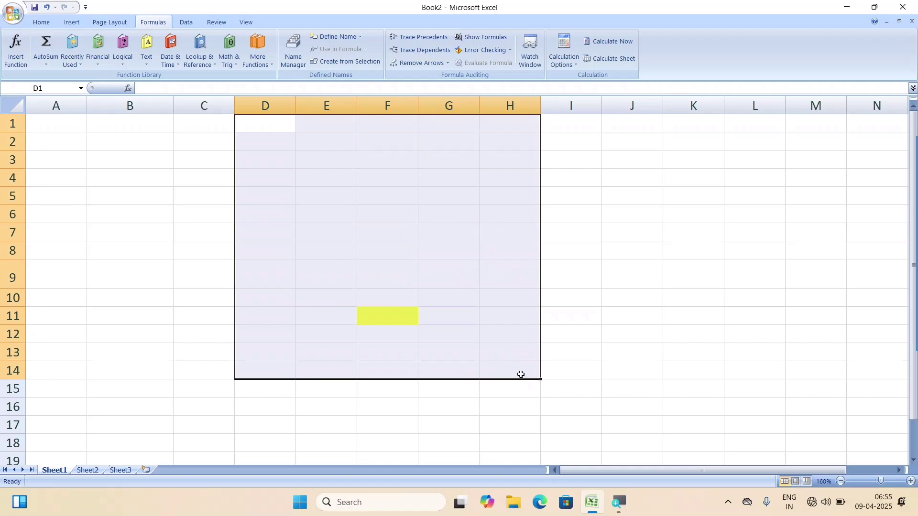
left_click_drag(80, 142, 690, 407)
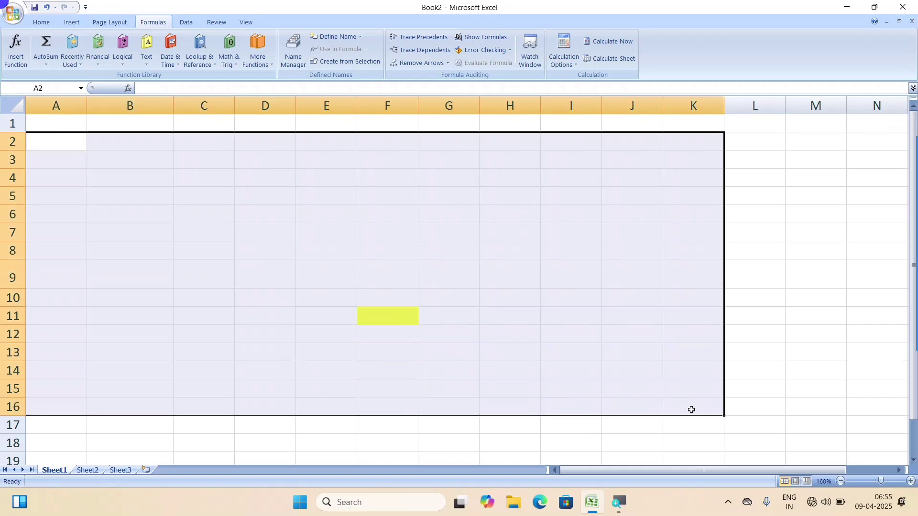
left_click(170, 202)
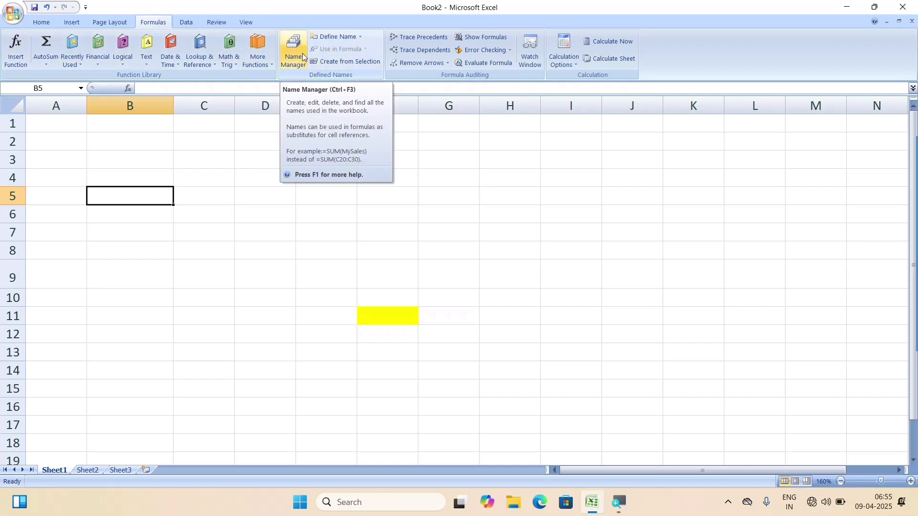
left_click(242, 173)
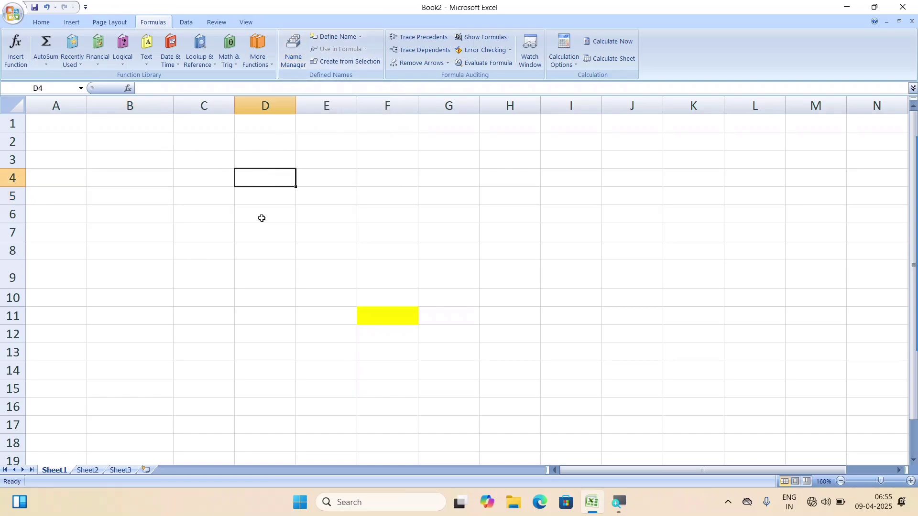
left_click_drag(209, 160, 206, 349)
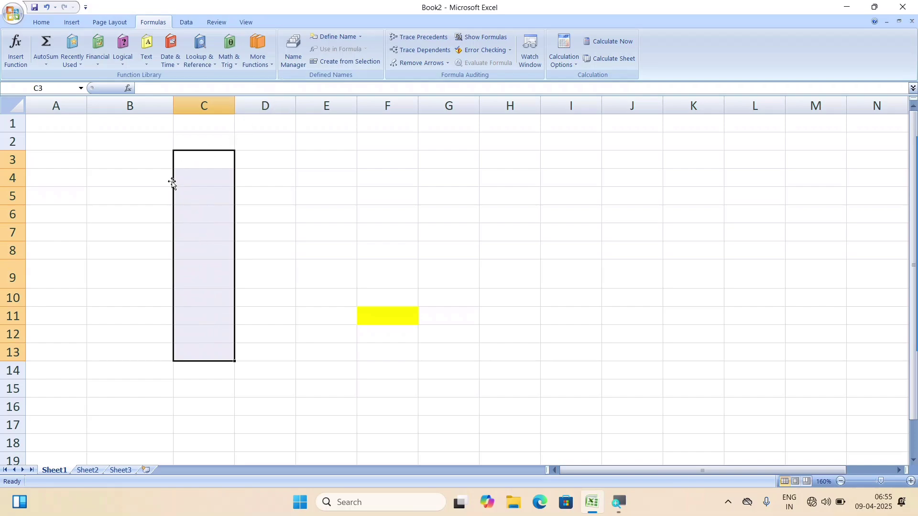
- Enter the sample numbers 45, 85, 75, 45, 85, 45, 85 and 95 down cells C3:C10
left_click(179, 162)
type("45")
key("Return")
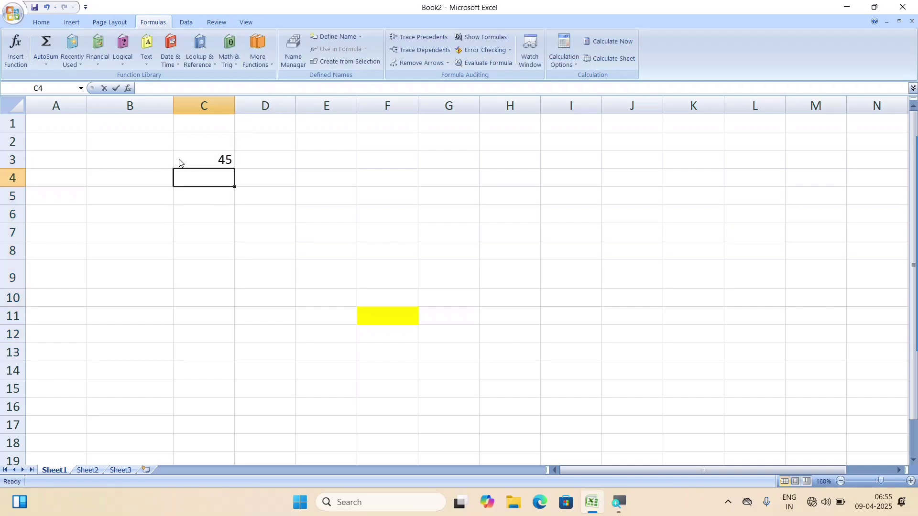
type("85 75 45 85 4")
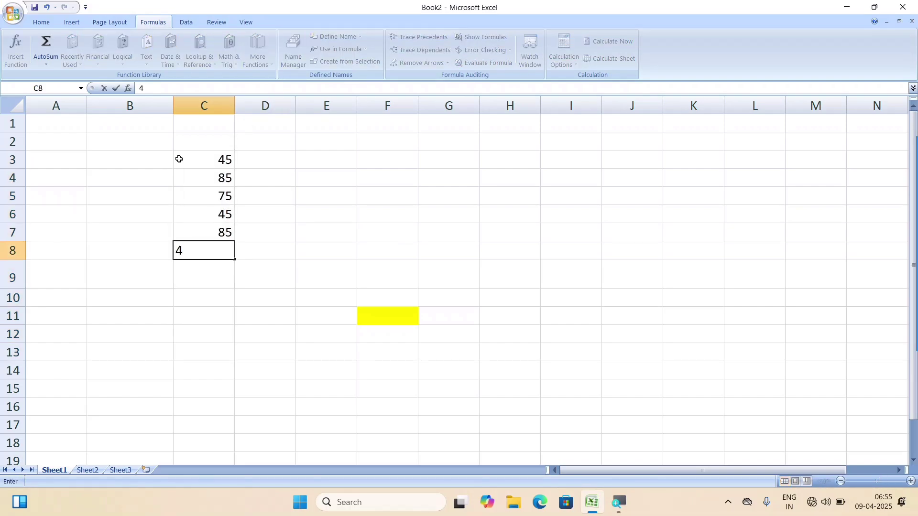
type("5")
key("Return")
type("85")
key("Return")
type("95")
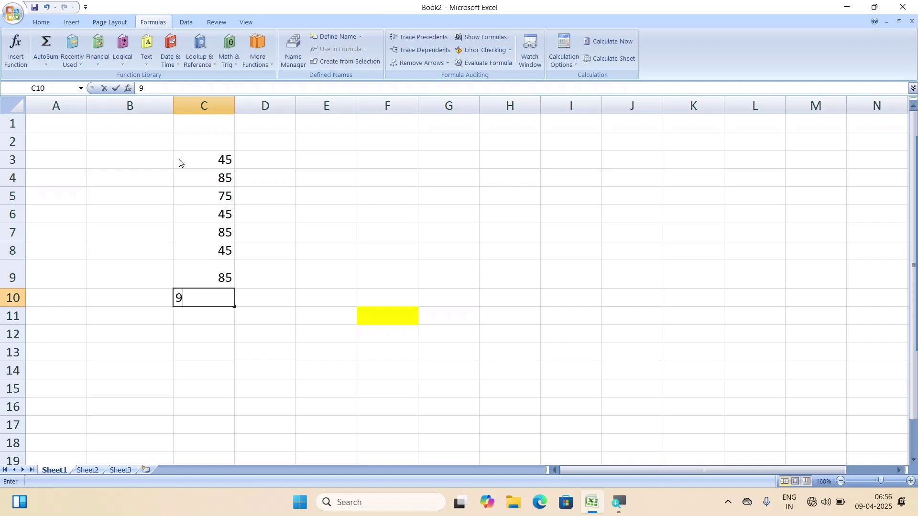
key("Return")
- Define the name "number" with Workbook scope for the range C3:C10
left_click(190, 148)
left_click_drag(190, 148, 180, 250)
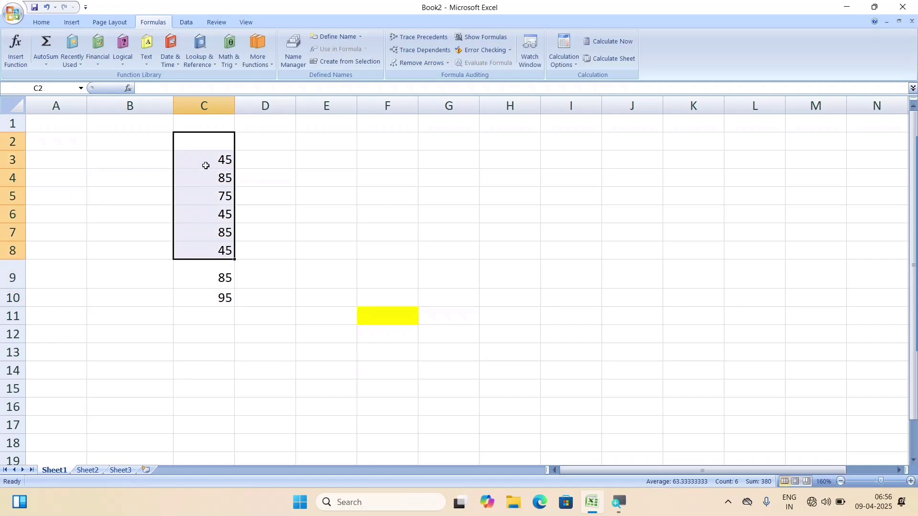
left_click_drag(200, 159, 211, 290)
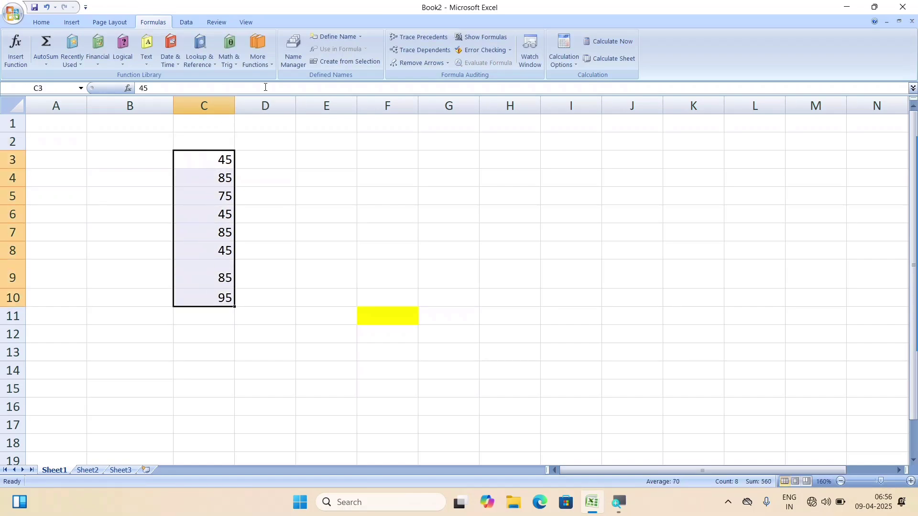
left_click(326, 39)
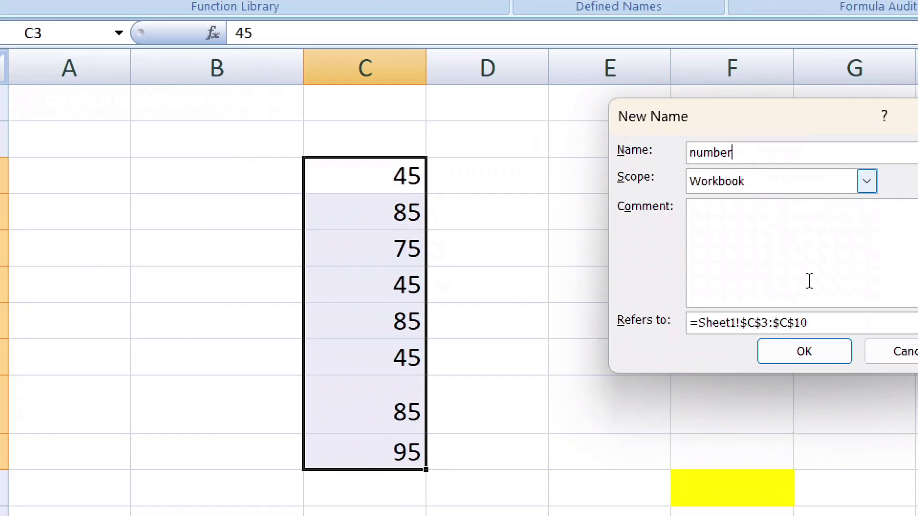
left_click(803, 360)
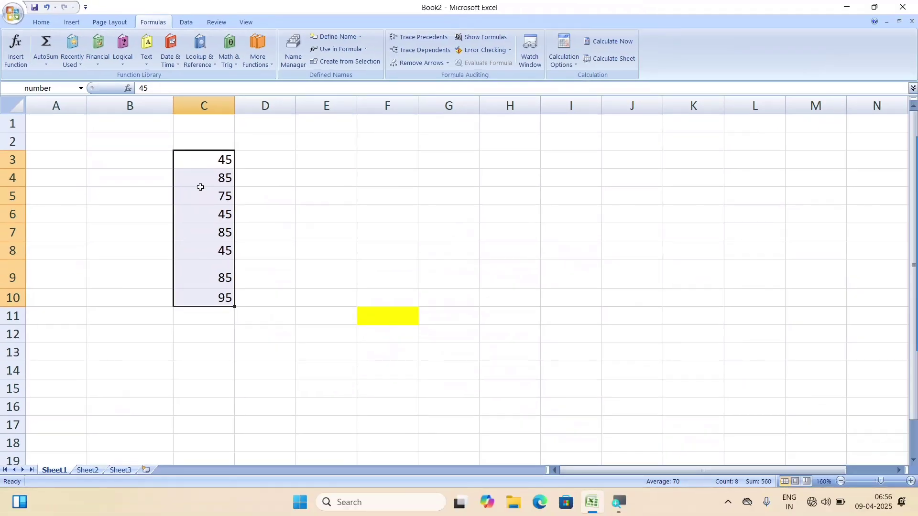
- Compare the cell reference shown for single cells with the name shown when C3:C10 is selected
left_click(425, 164)
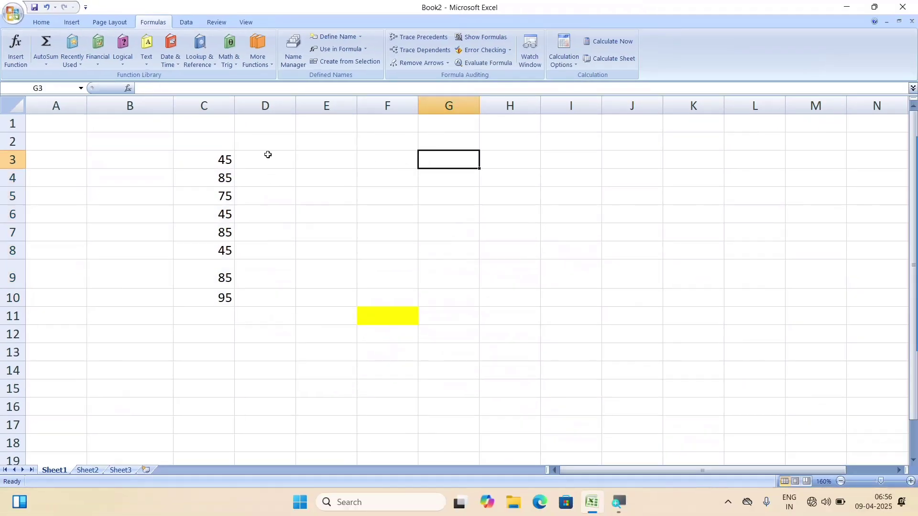
left_click(101, 156)
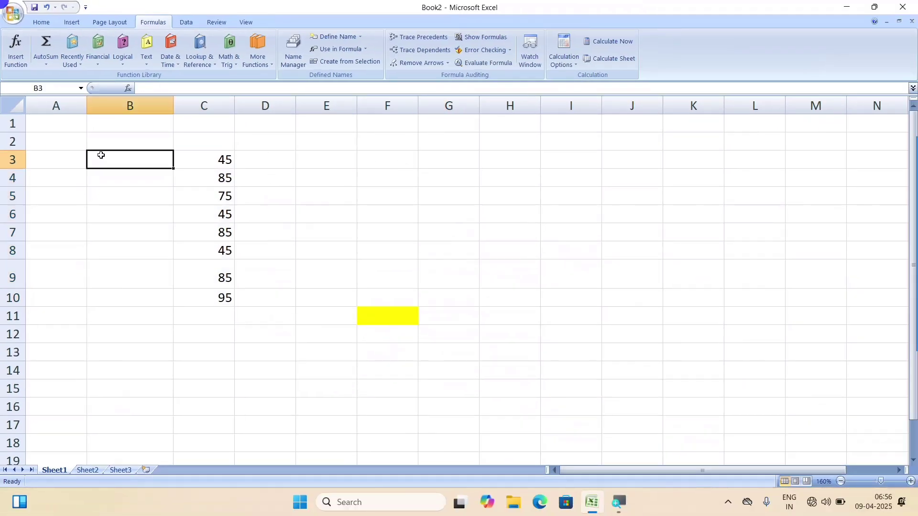
left_click(90, 216)
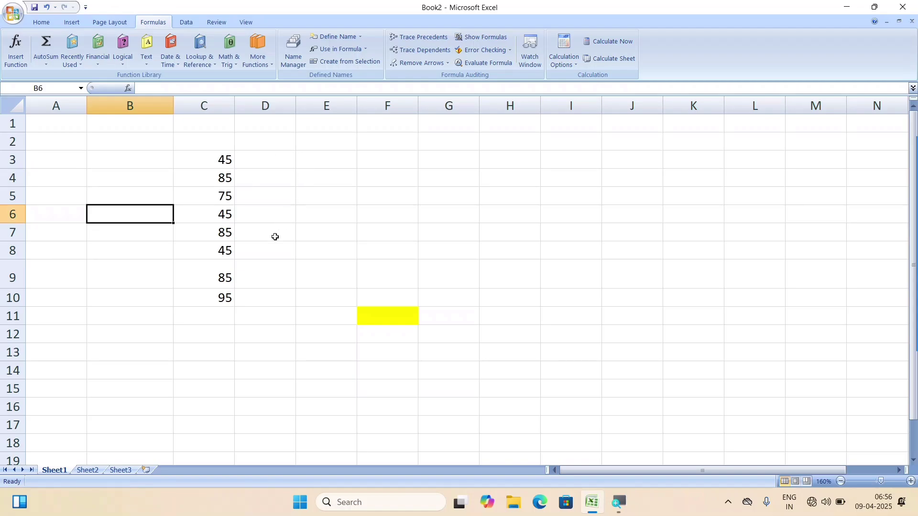
left_click_drag(193, 159, 191, 293)
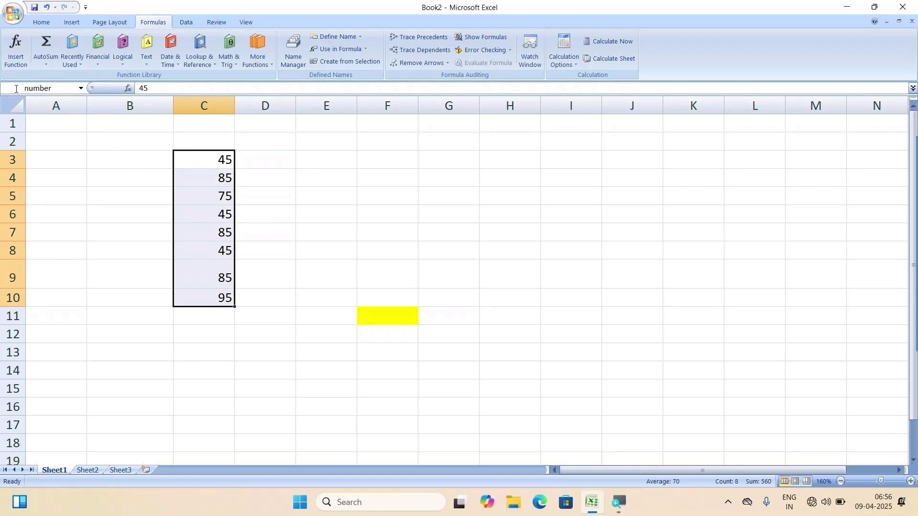
left_click(481, 188)
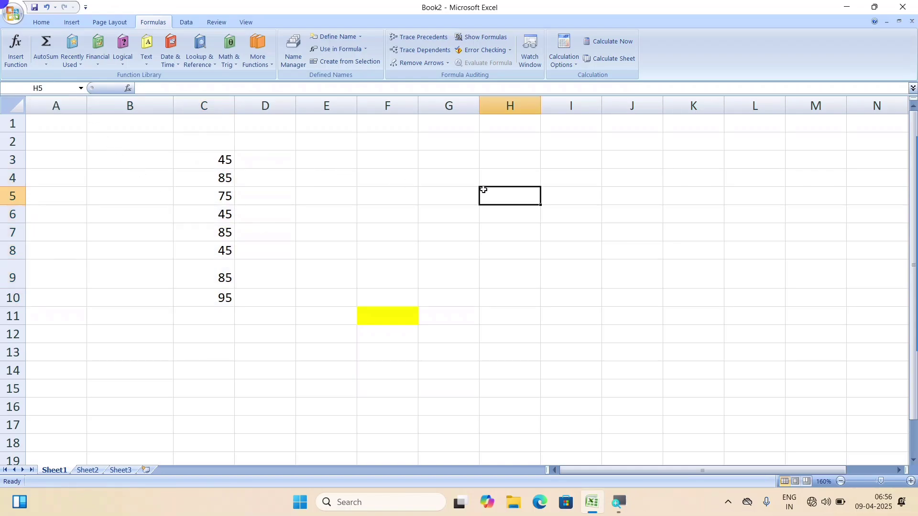
left_click_drag(197, 159, 223, 299)
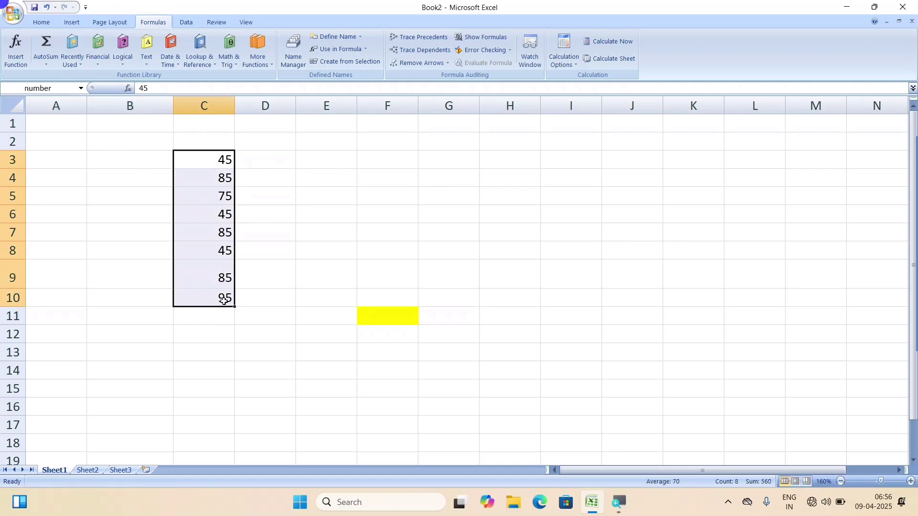
- Total the named range in F6 with the formula =sum(number), and reselect C3:C10 to check it
left_click(377, 217)
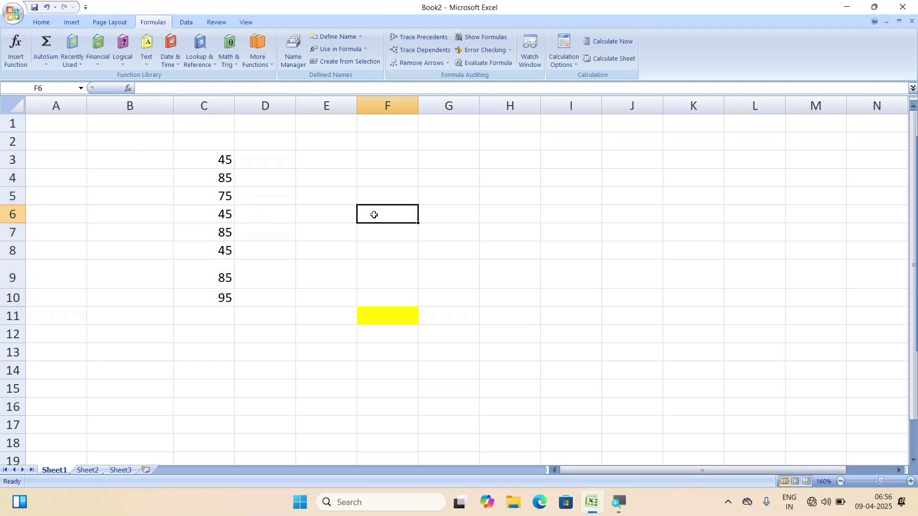
type("=")
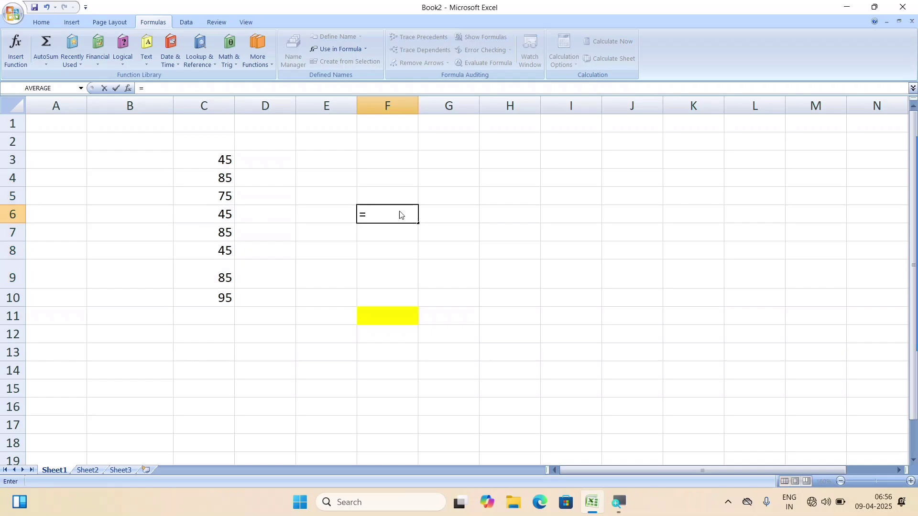
type("sum(")
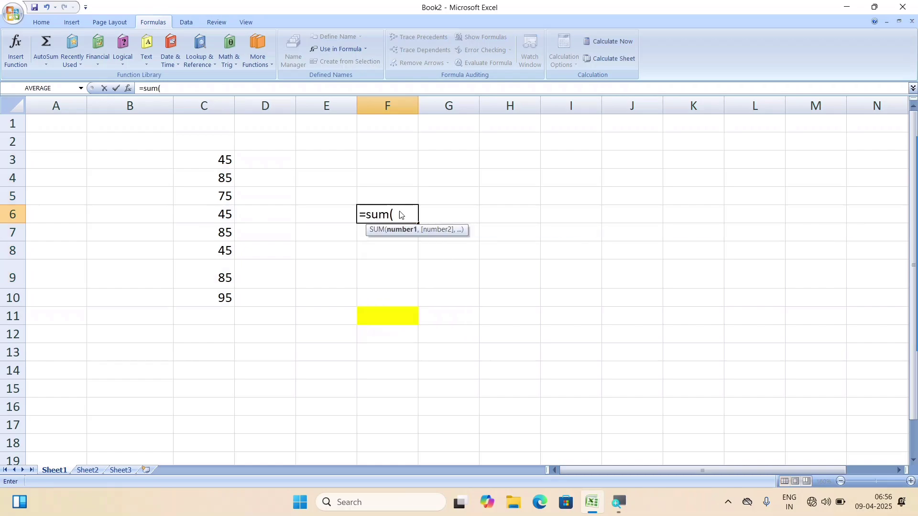
type("number")
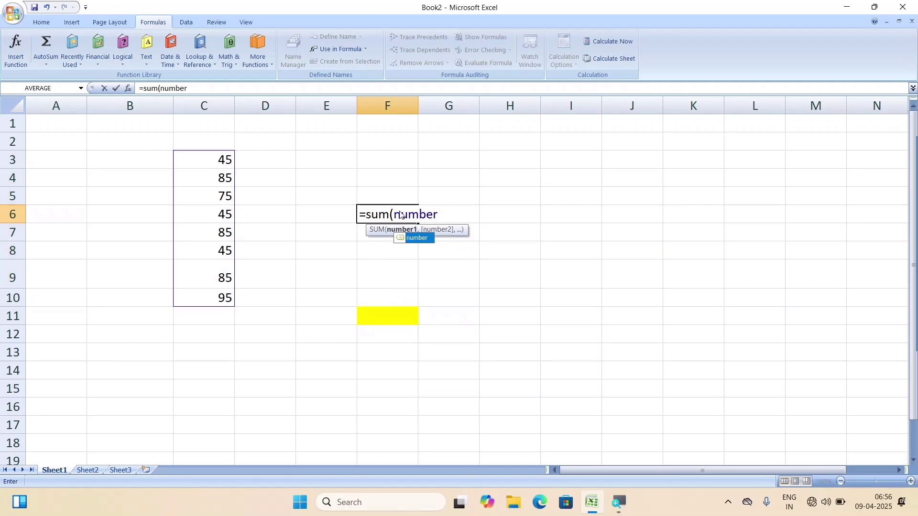
type(")")
key("Return")
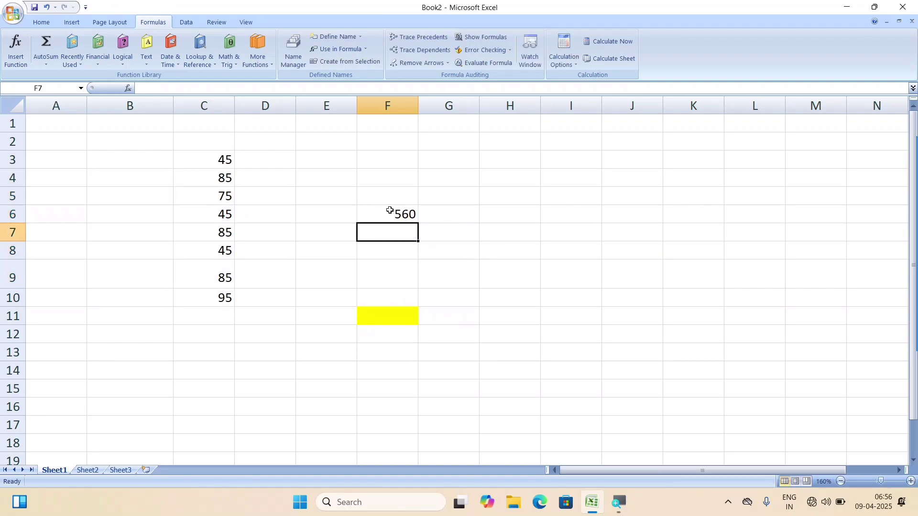
left_click_drag(226, 155, 219, 297)
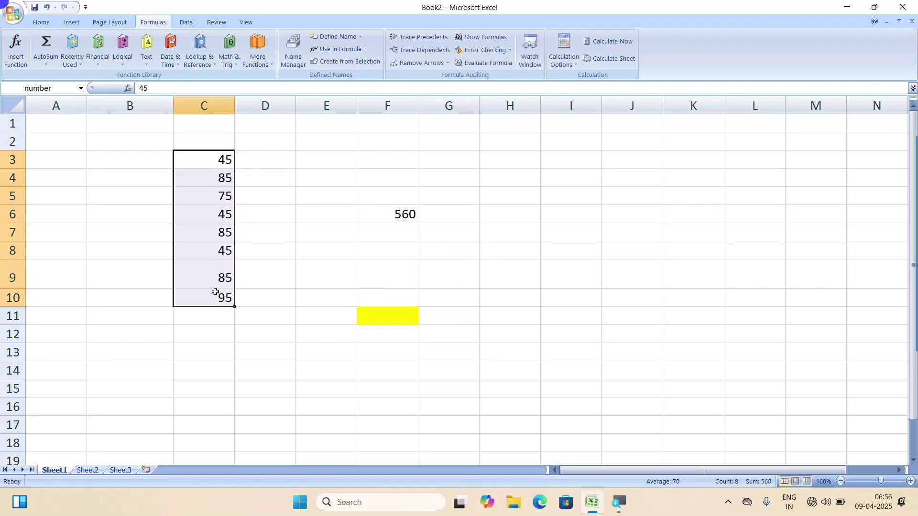
- Enter the numbers 45, 85, 45, 85, 45, 85, 45 and 85 down cells I4:I11
left_click(403, 214)
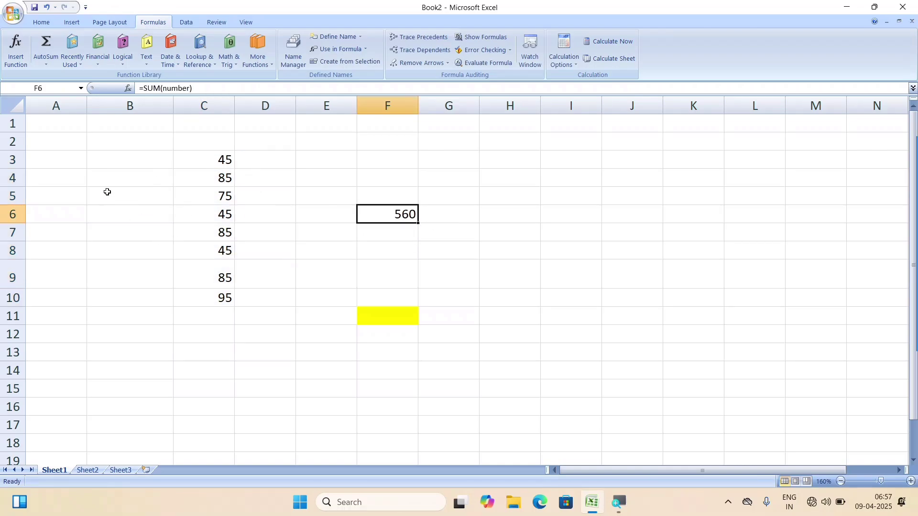
left_click_drag(105, 159, 119, 295)
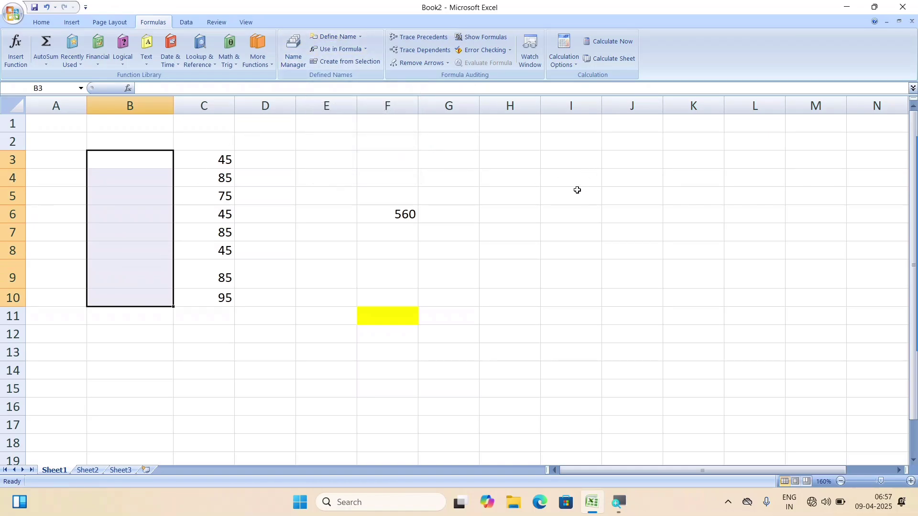
left_click_drag(577, 185, 578, 313)
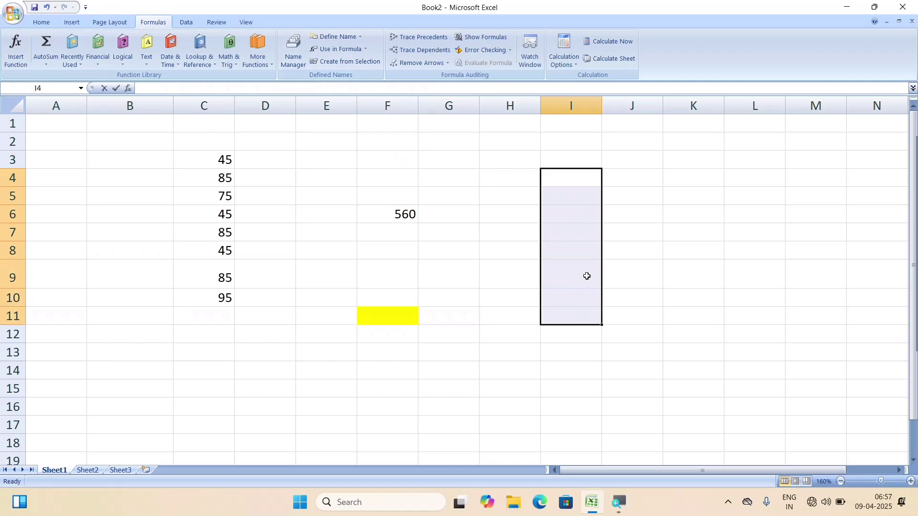
type("45")
key("Return")
type("85")
key("Return")
type("45")
key("Return")
type("85 4")
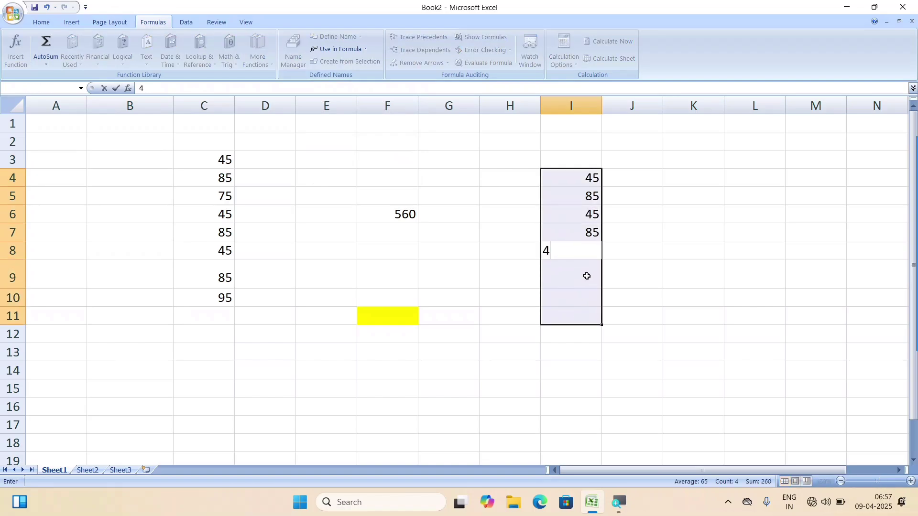
type("5")
key("Return")
type("85")
key("Return")
type("45")
key("Return")
type("85")
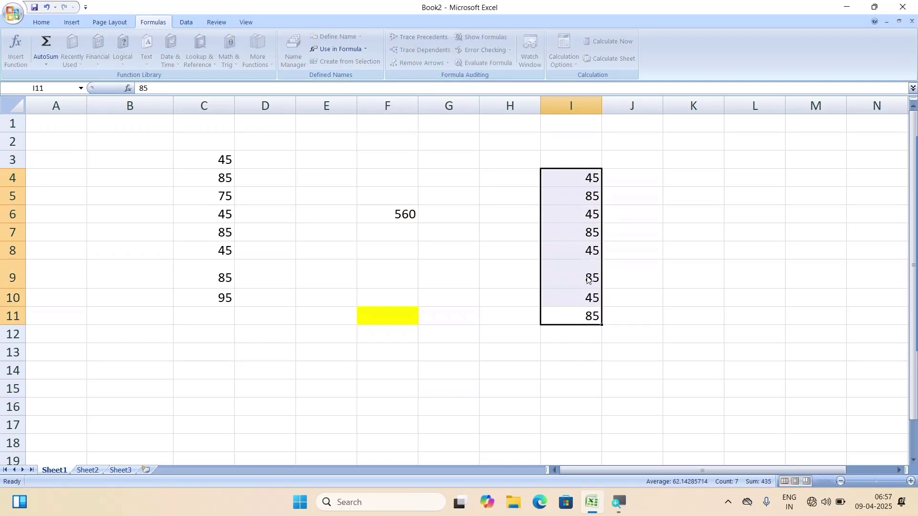
key("Return")
- Add the column headings "person A" in I3 and "Person B" in J3
key("Up")
key("Up")
key("Up")
key("Down")
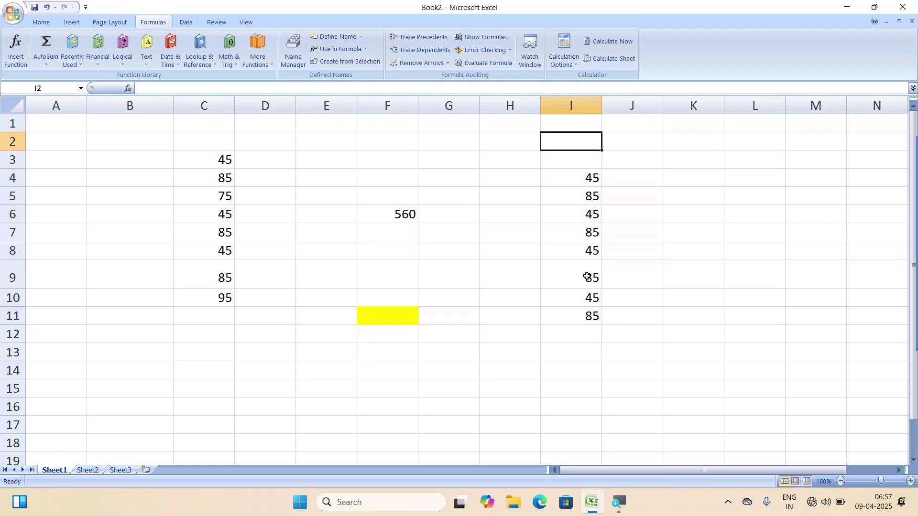
key("Down")
type("pers")
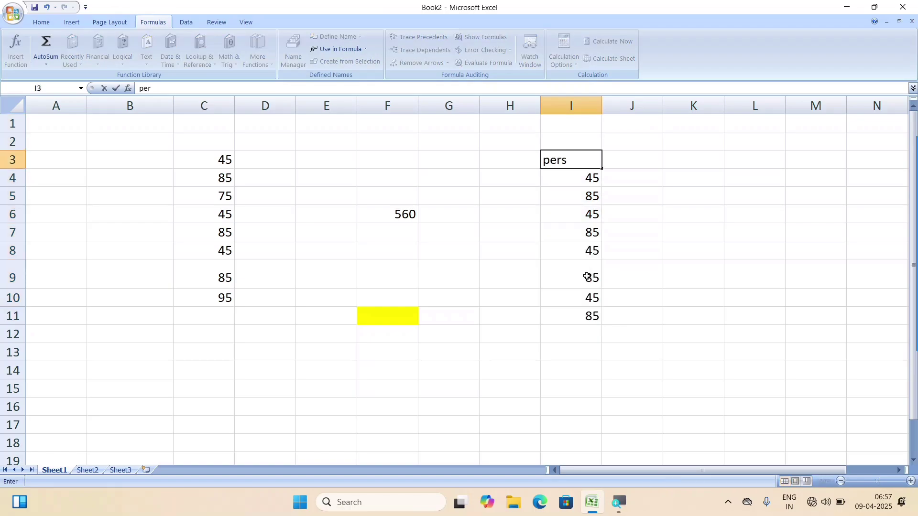
type("on A")
key("Tab")
type("Per")
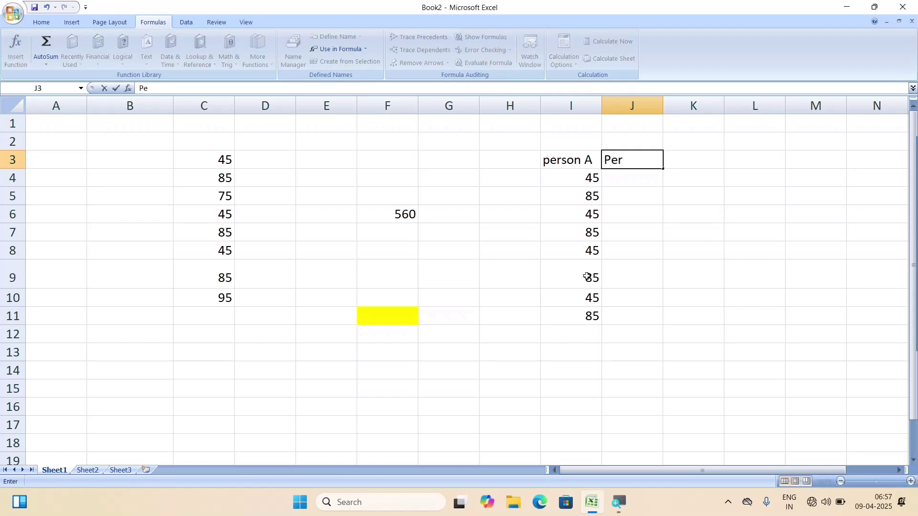
type("son B")
key("Return")
- Set I4 to 85 and enter 95, 65, 45, 85, 45, 85, 45 and 85 down J4:J11
type("85")
key("Tab")
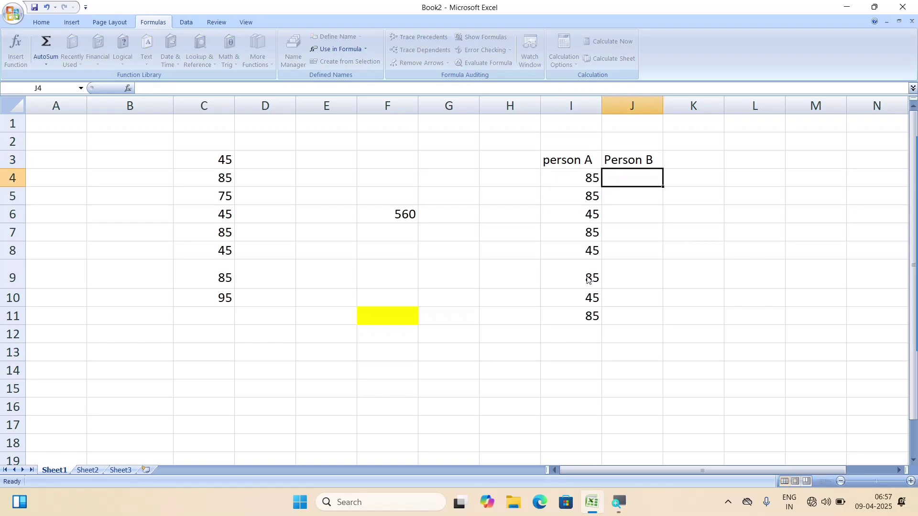
type("95")
key("Down")
type("65")
key("Down")
type("45")
key("Down")
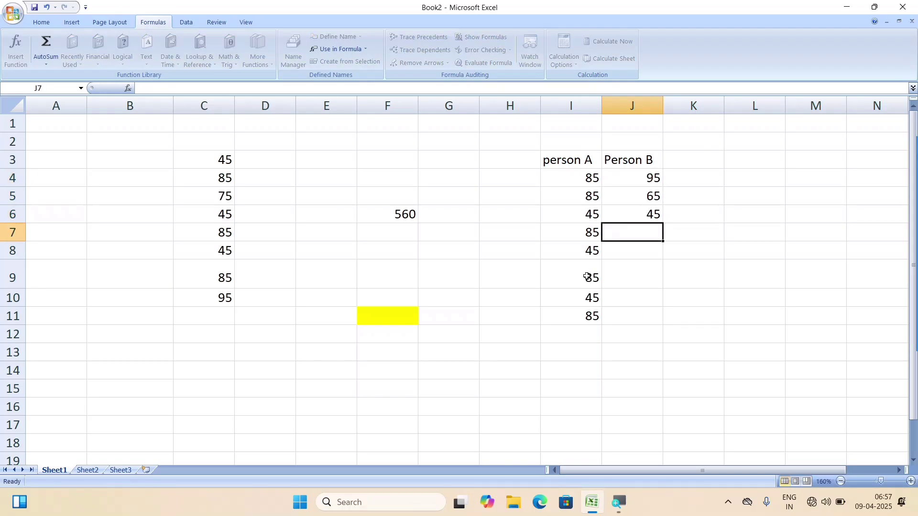
type("85")
key("Down")
type("45")
key("Down")
type("85")
key("Down")
type("45")
key("Down")
type("8")
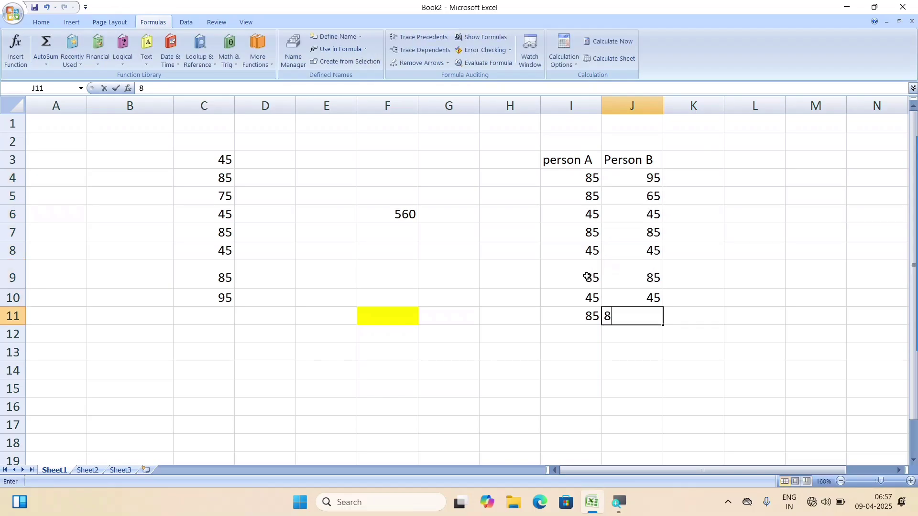
type("5")
key("Down")
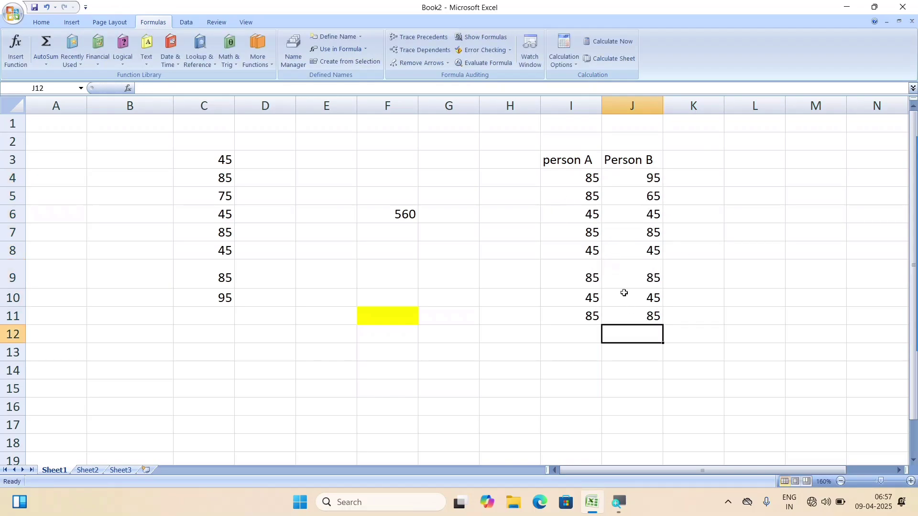
- Define the name "pa" with Workbook scope for person A's numbers in I4:I11
left_click_drag(580, 179, 588, 314)
left_click_drag(633, 182, 633, 299)
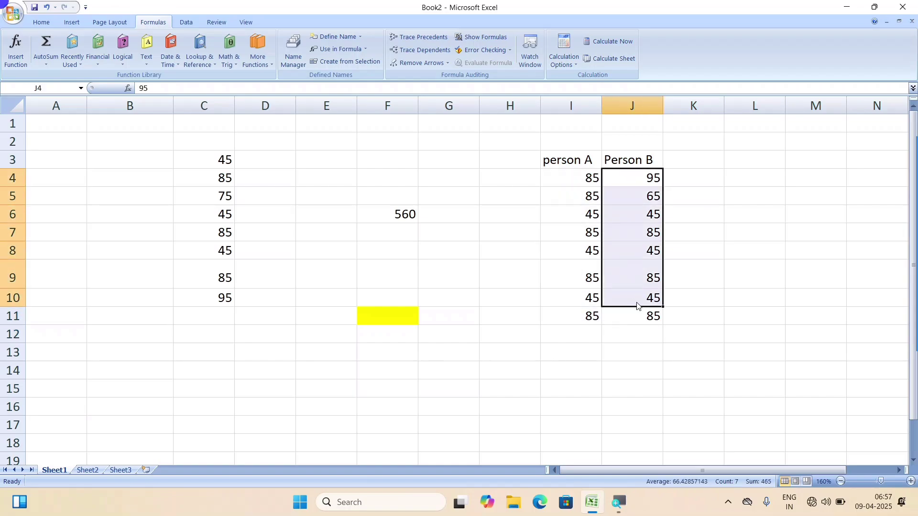
left_click_drag(574, 181, 574, 316)
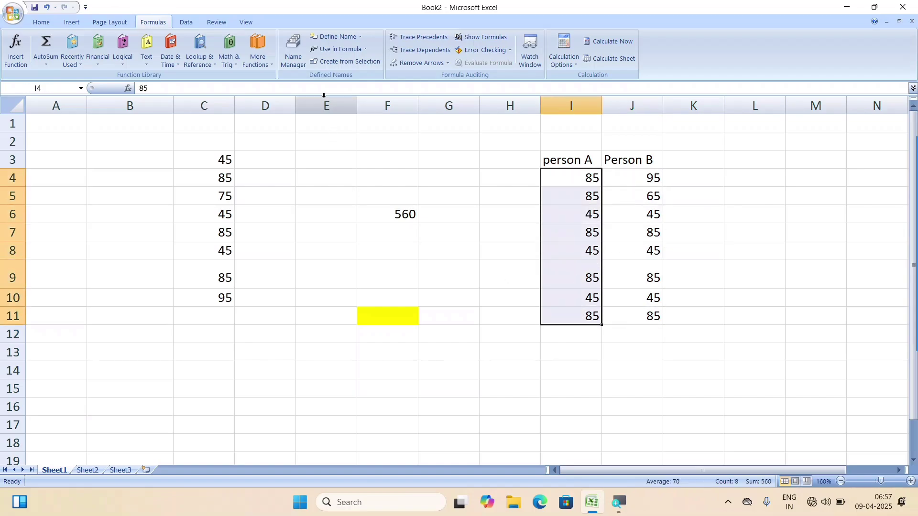
left_click(331, 37)
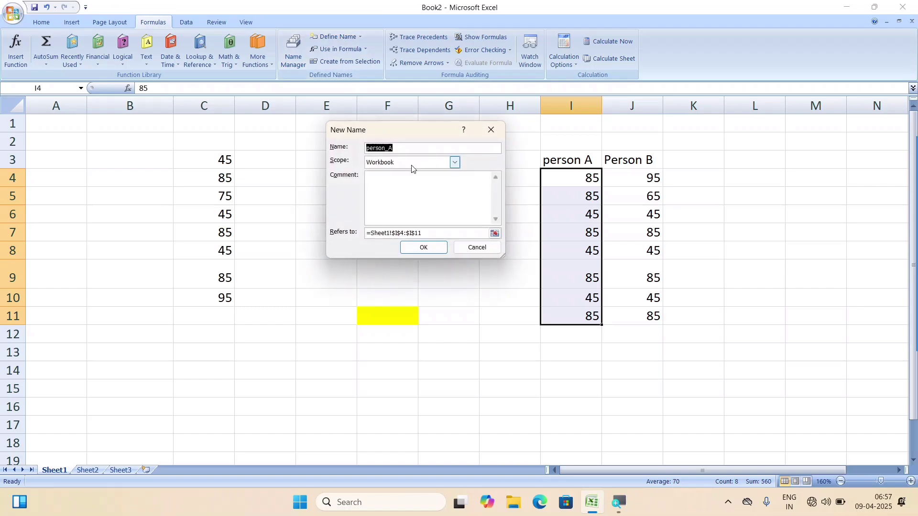
type("pa")
left_click(414, 248)
left_click(453, 294)
left_click(424, 247)
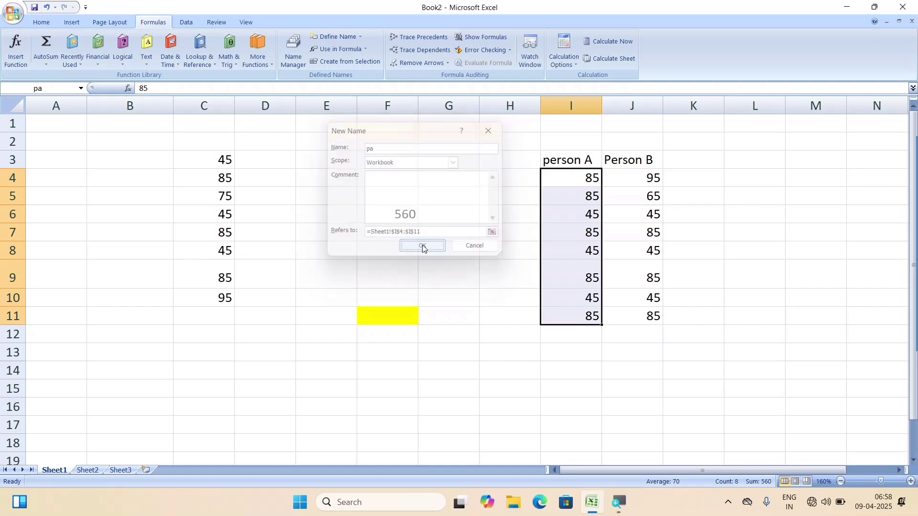
- Define the name "pb" with Workbook scope for Person B's numbers in J4:J11
left_click_drag(634, 176, 608, 312)
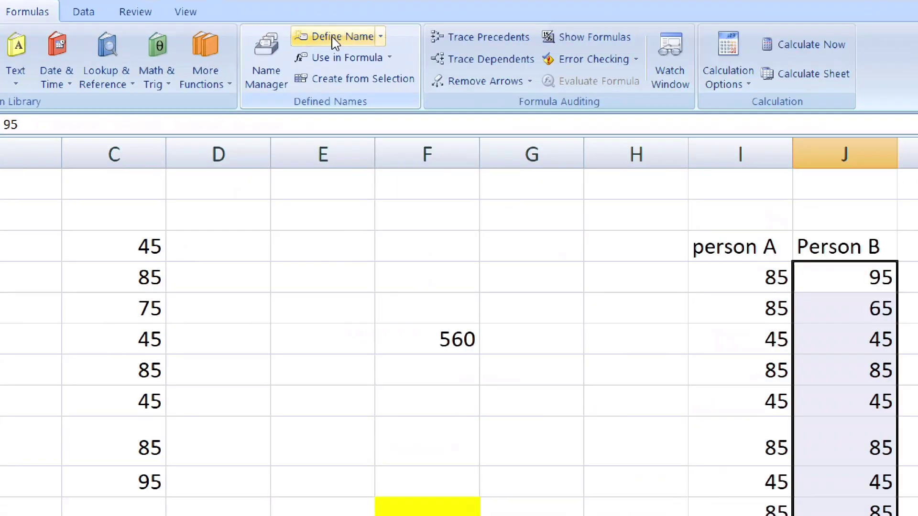
left_click(331, 36)
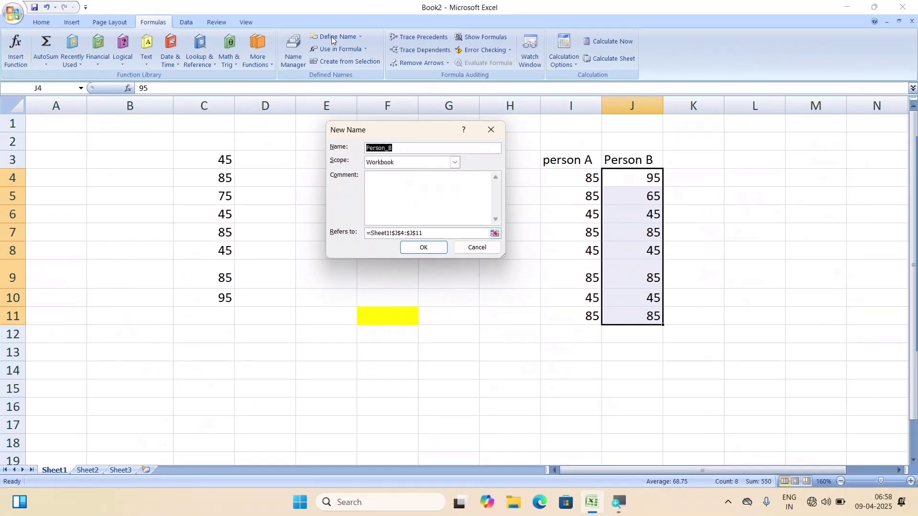
type("pb")
left_click(420, 248)
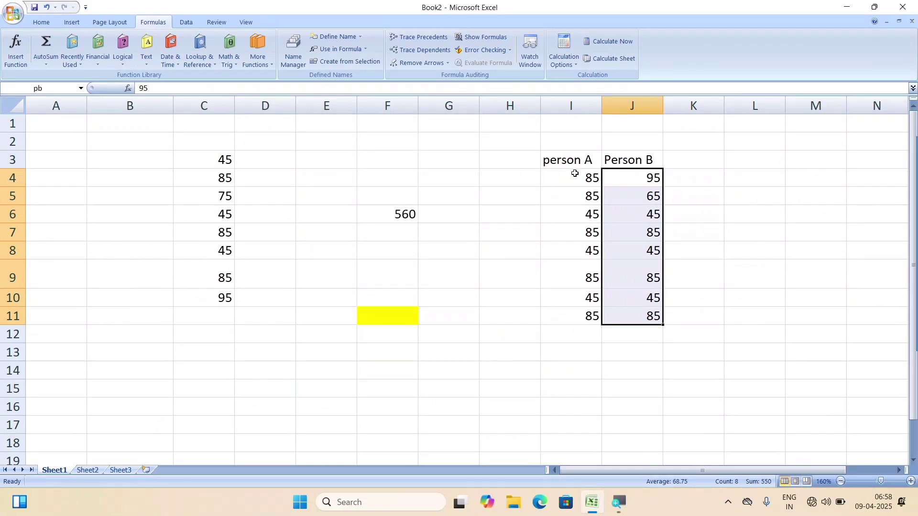
- Total person A's named range in D15 with the formula =sum(pa)
left_click(293, 391)
type("=")
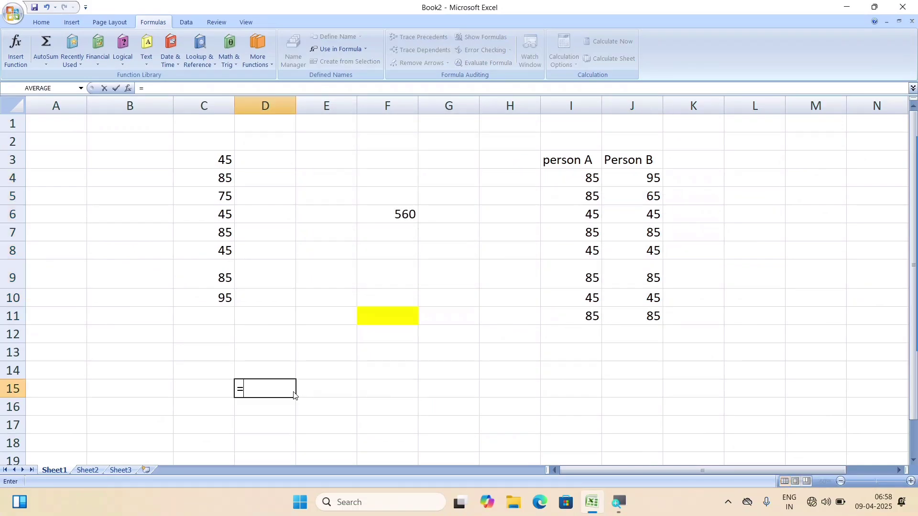
type("sum*")
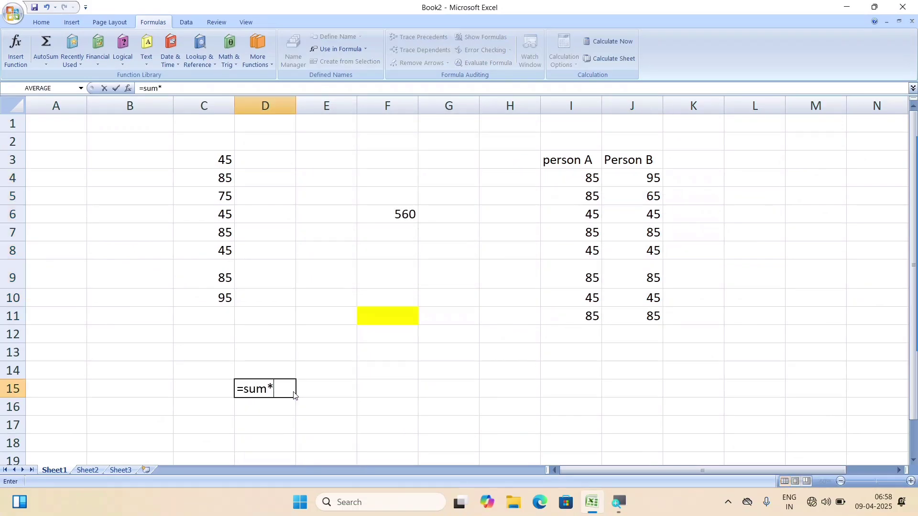
key("BackSpace")
type("(p")
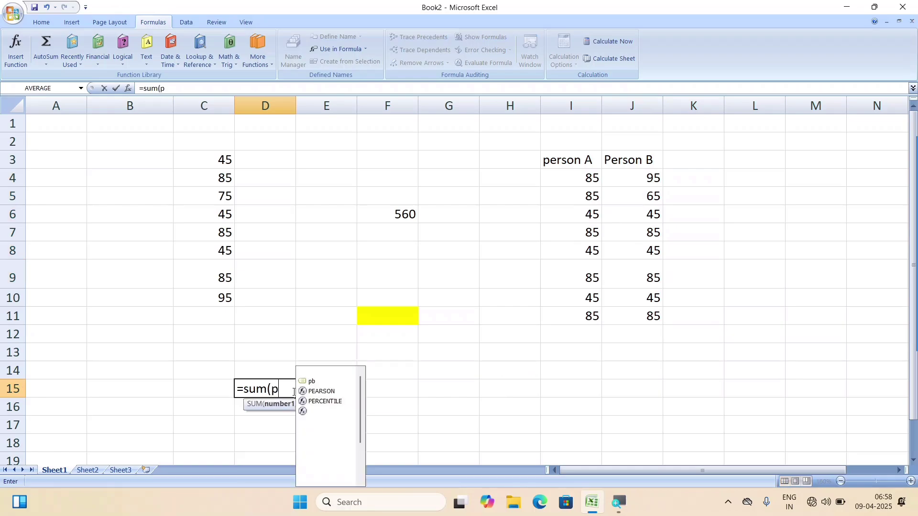
type("a)")
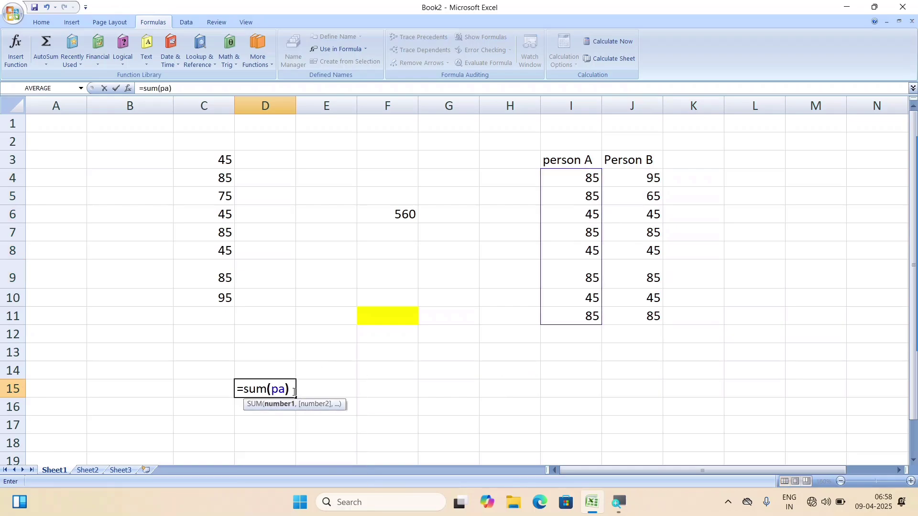
key("Return")
left_click(293, 395)
- Total Person B's named range in E15 with the formula =sum(pb), and reselect the cell to check its formula
key("Right")
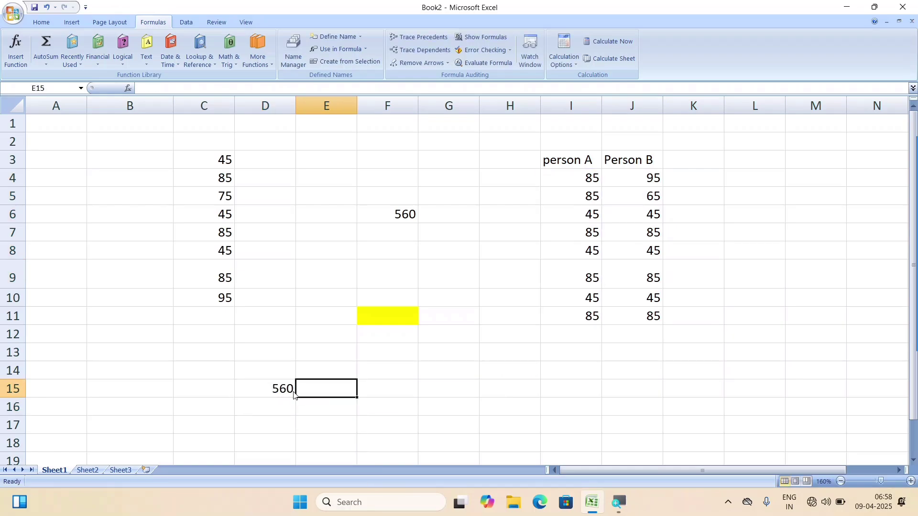
type("=su")
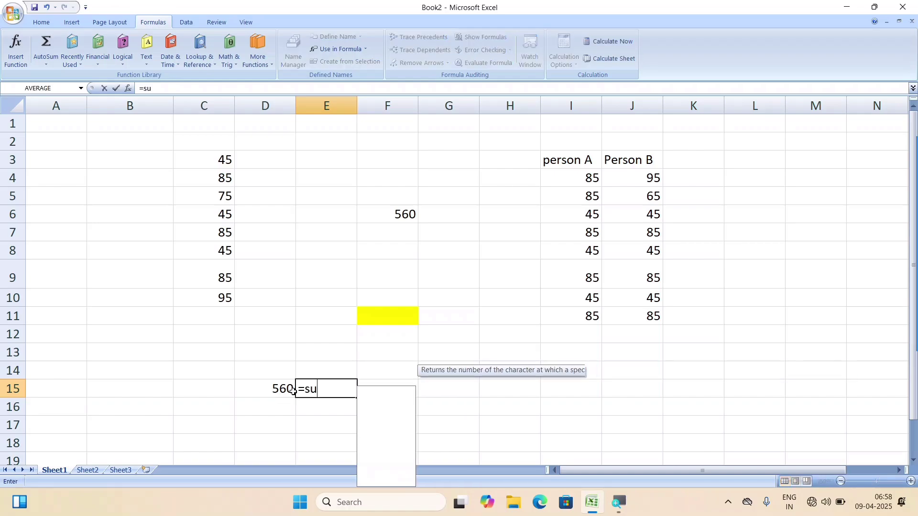
type("m(pb)")
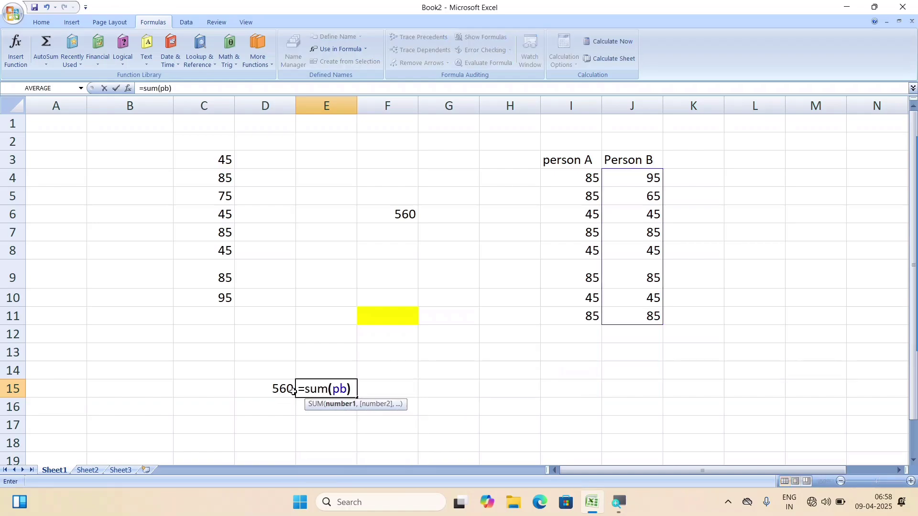
key("Return")
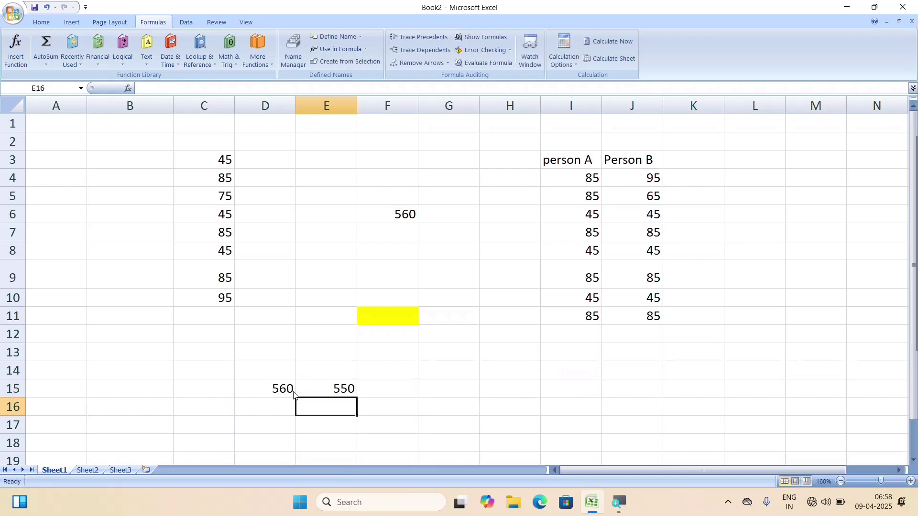
left_click(340, 386)
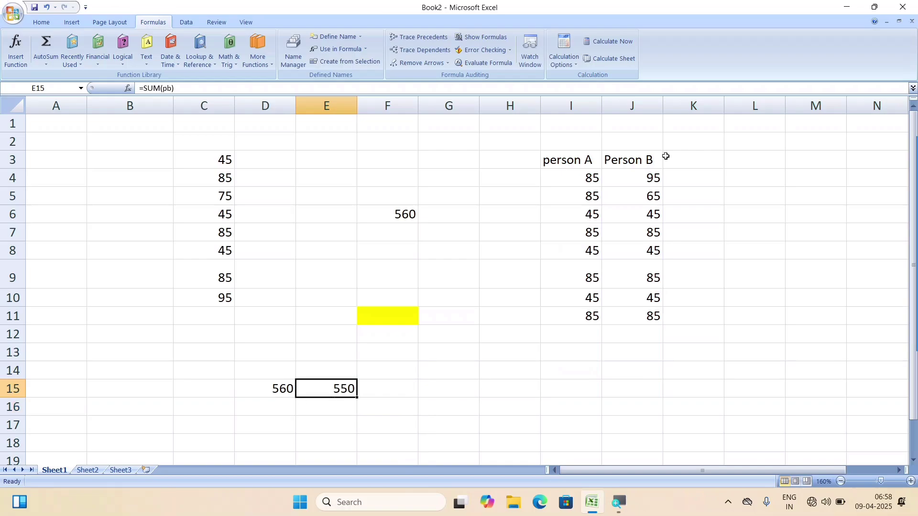
- Replace person A's numbers in I6:I11 with 77, 44, 5, 55, 6 and 8
left_click(586, 212)
type("77")
key("Return")
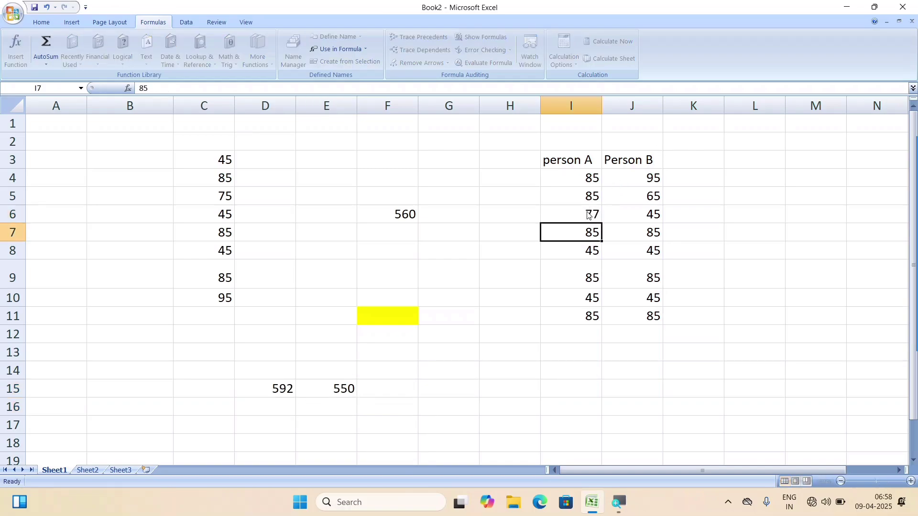
type("44")
key("Return")
type("5")
key("Return")
type("55")
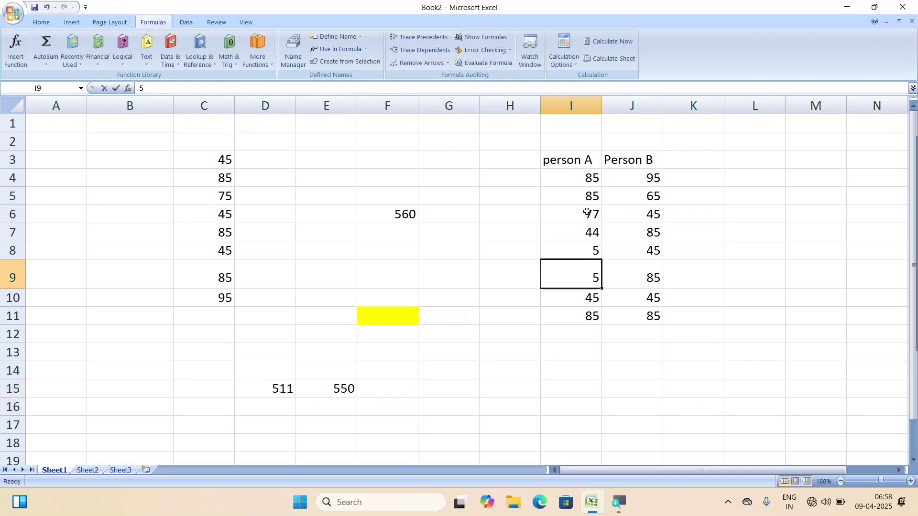
key("ctrl+Return")
key("Return")
type("6")
key("Return")
type("8")
key("Return")
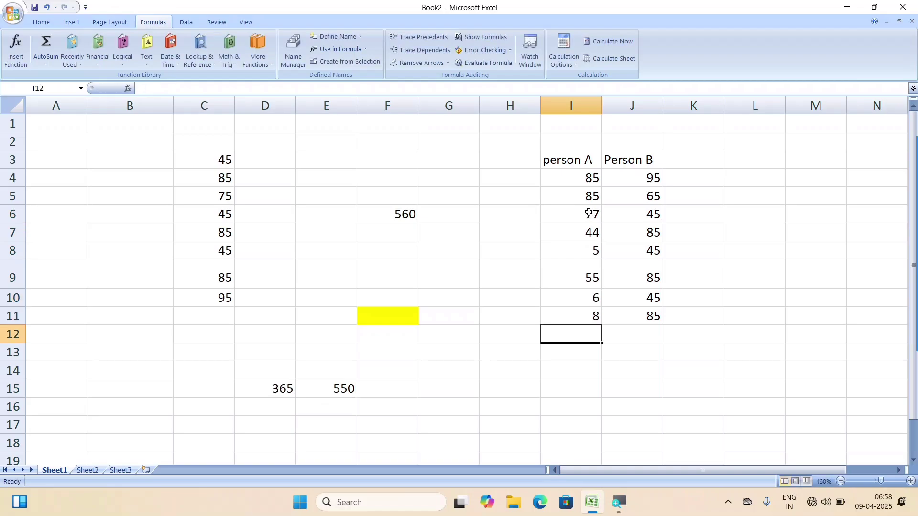
- Try to total both named ranges together in H15 with the formula =sum(pa+pb)
left_click(494, 391)
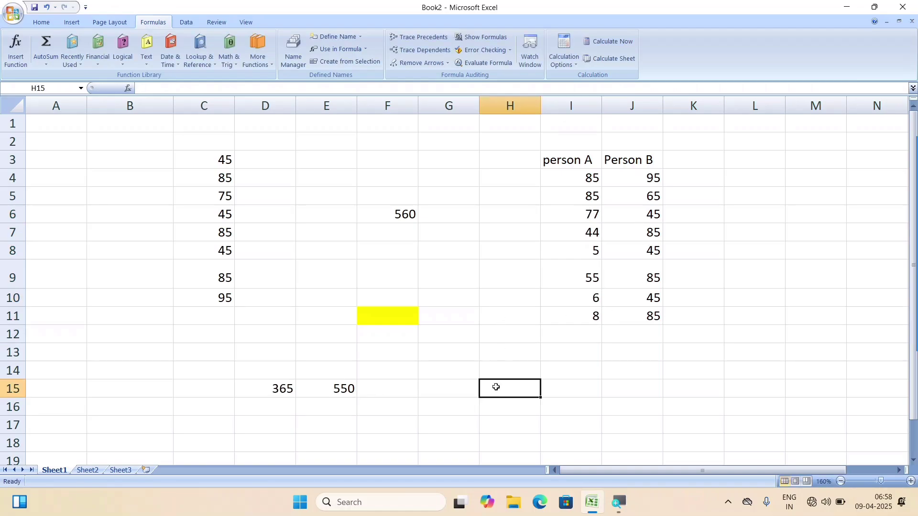
type("=sum")
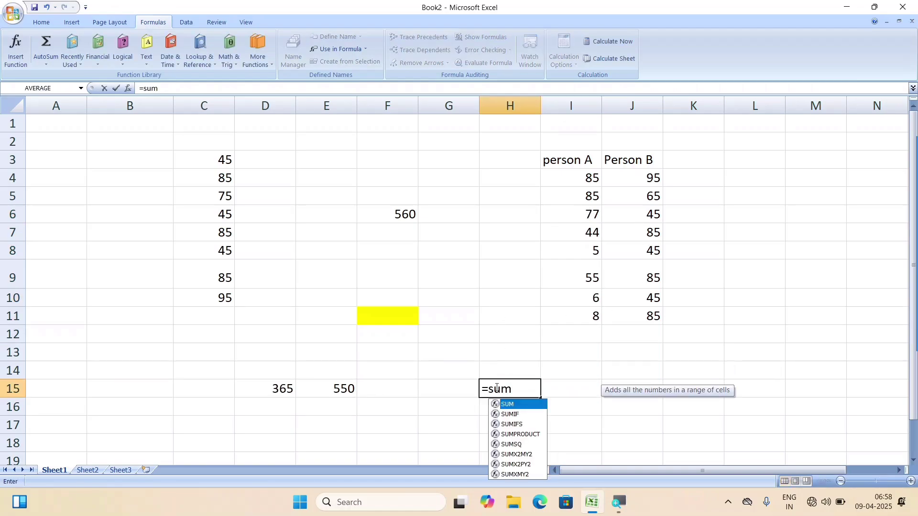
type("(pa")
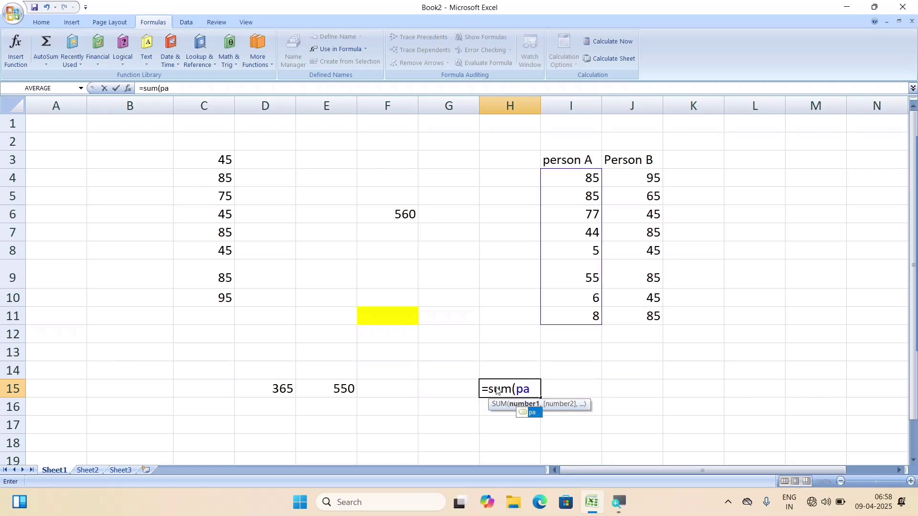
type("+")
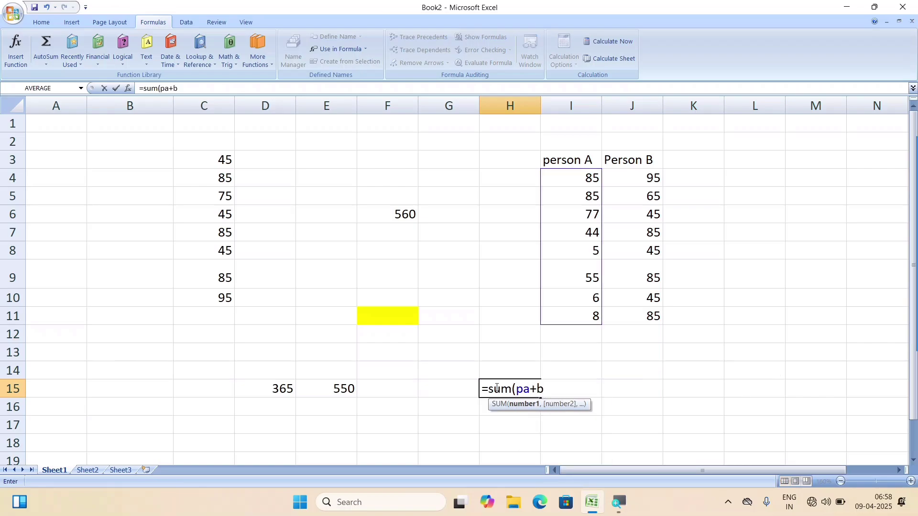
type("bb")
key("BackSpace")
key("BackSpace")
type("pb)")
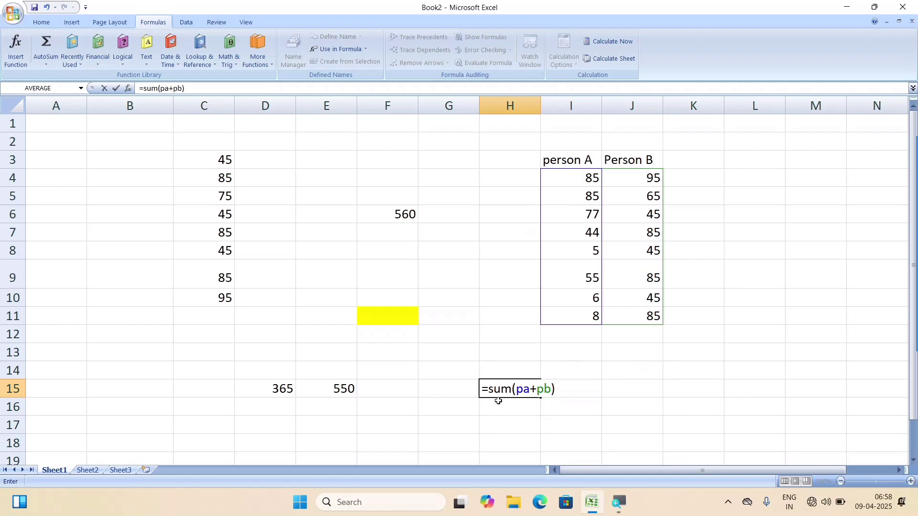
key("ctrl+Return")
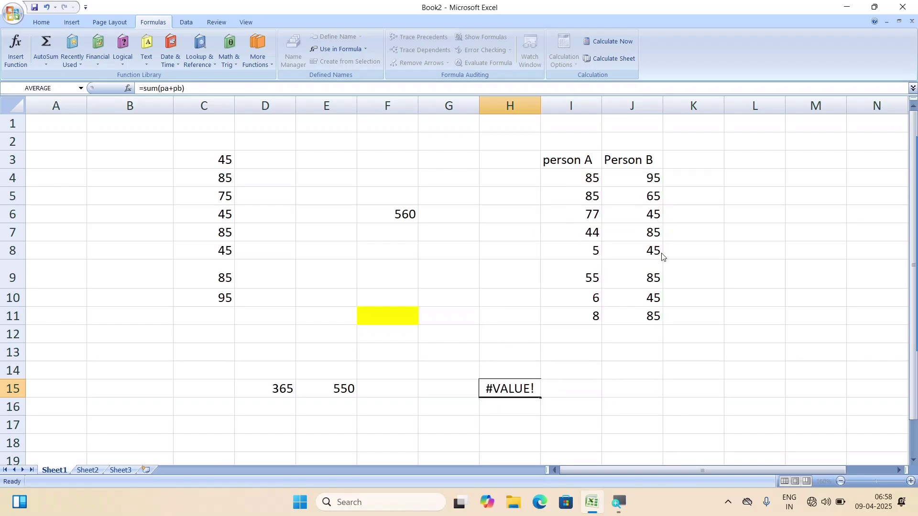
- Replace the plus sign in H15's formula with a comma to make it =SUM(pa,pb)
double_click(516, 391)
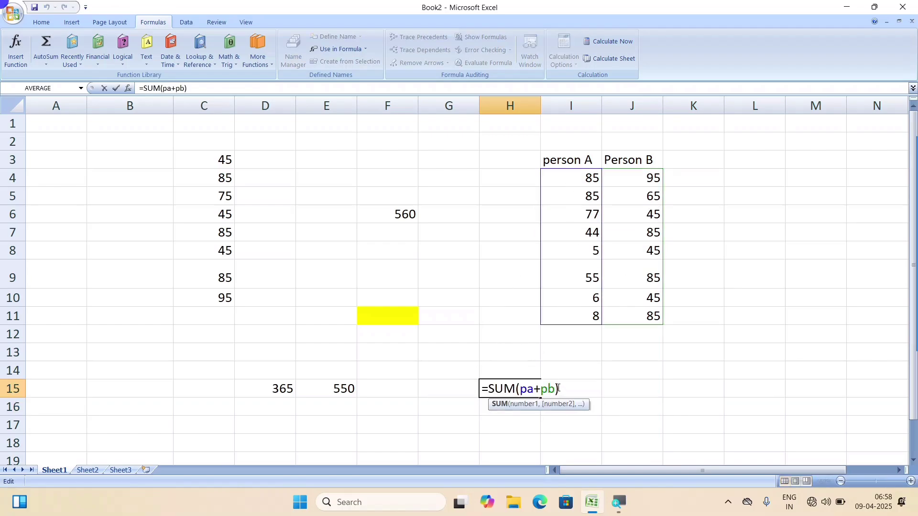
left_click(542, 388)
key("BackSpace")
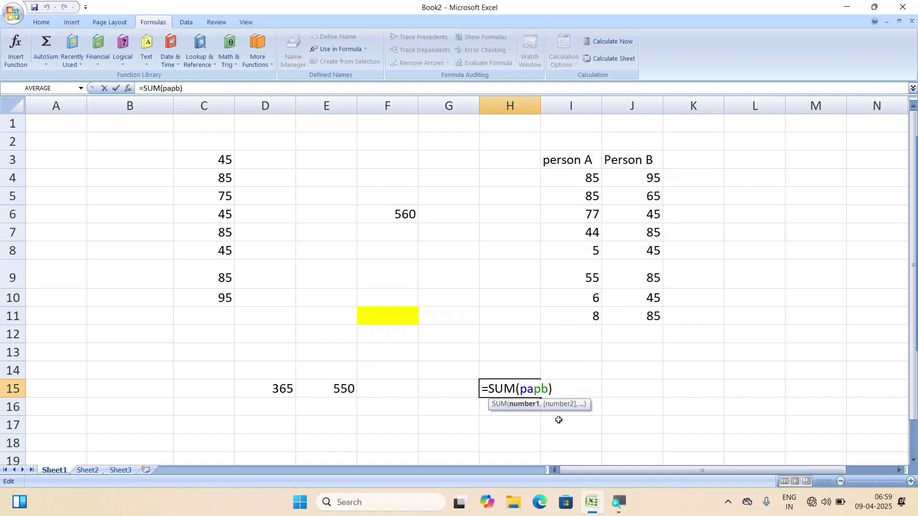
type(",")
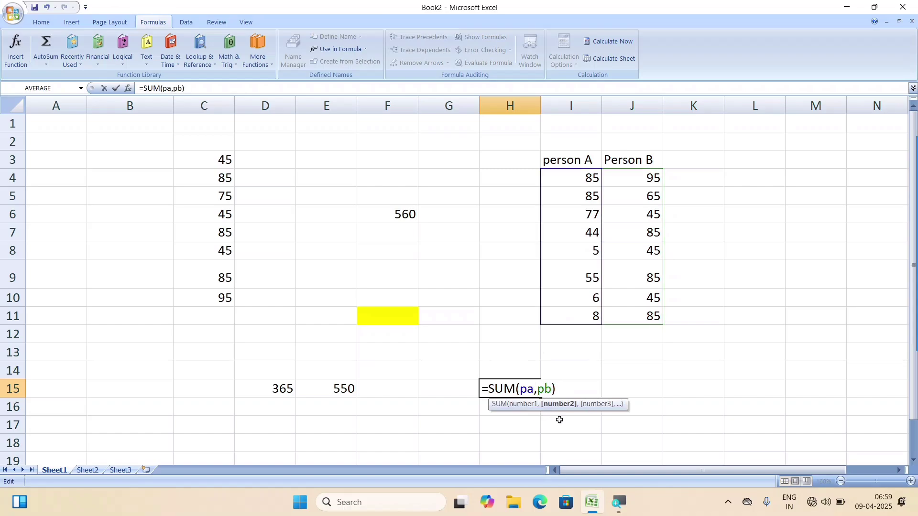
key("Return")
left_click(530, 388)
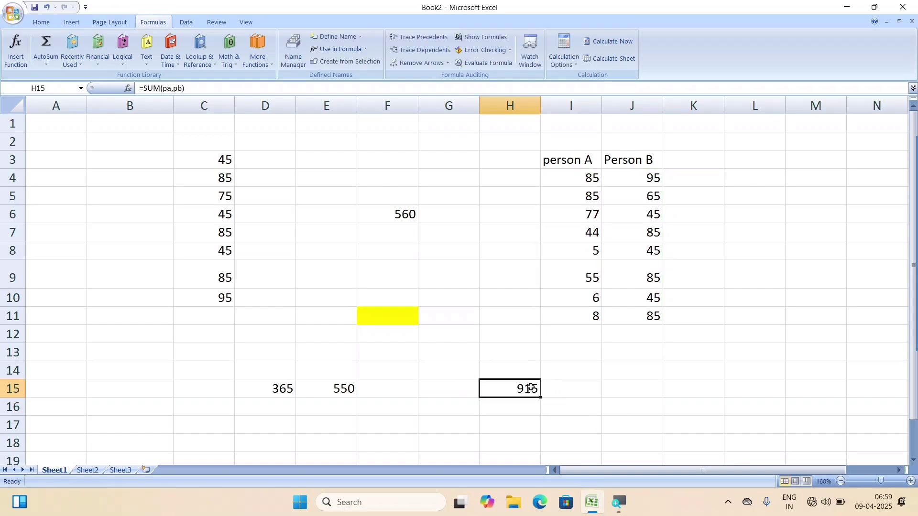
- Inspect how the combined formula in H15 refers to the two named ranges, leaving it as it is
double_click(531, 388)
left_click(541, 392)
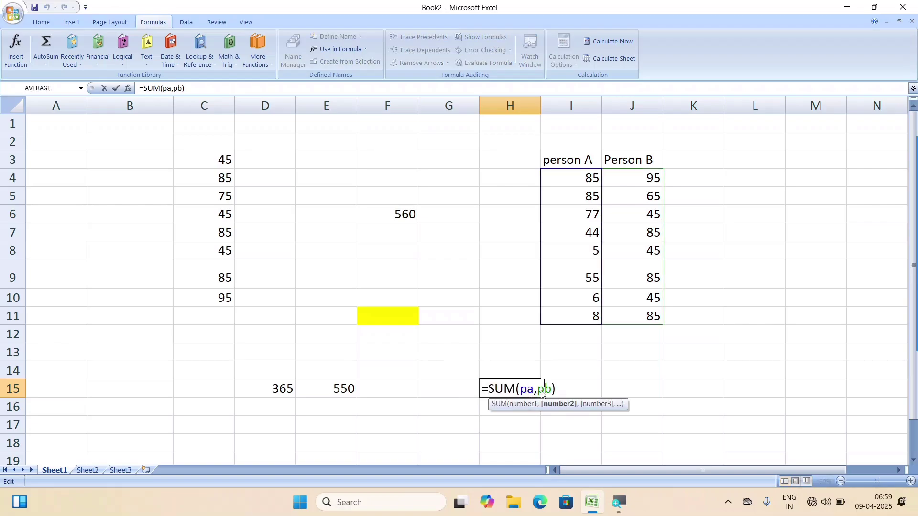
key("Return")
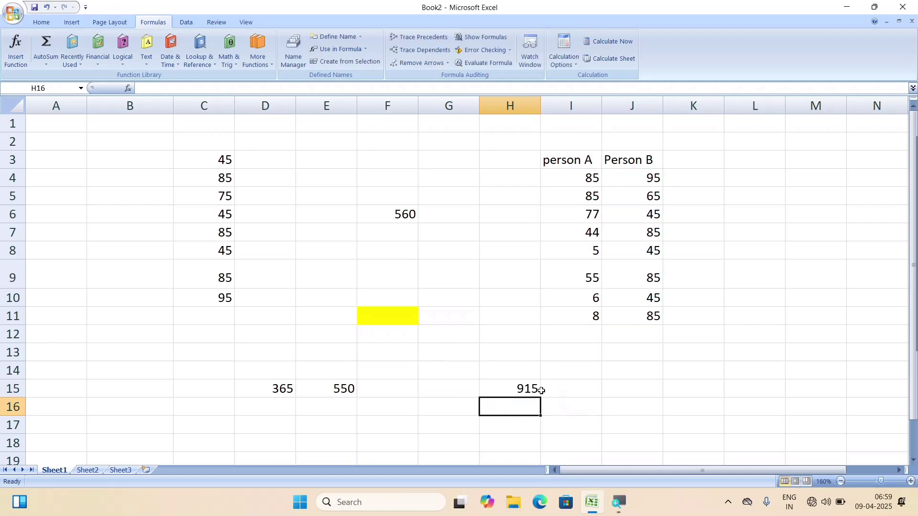
double_click(521, 388)
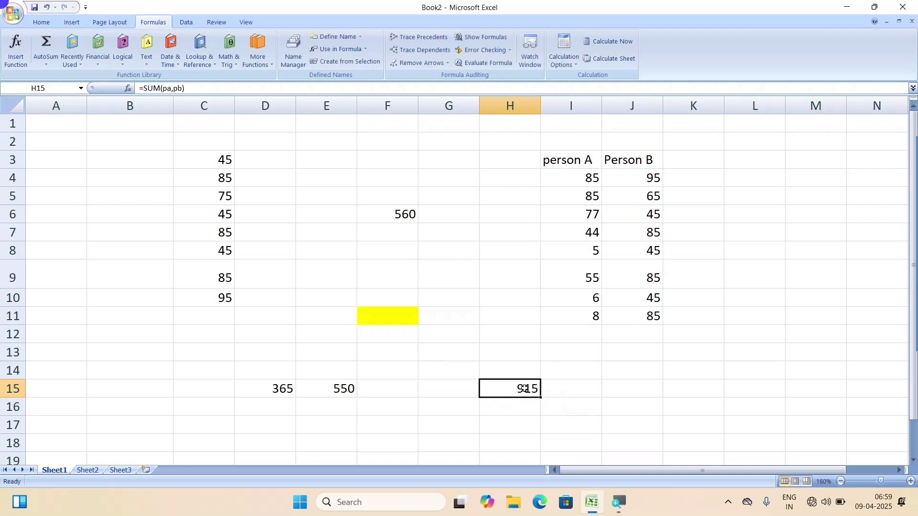
key("Return")
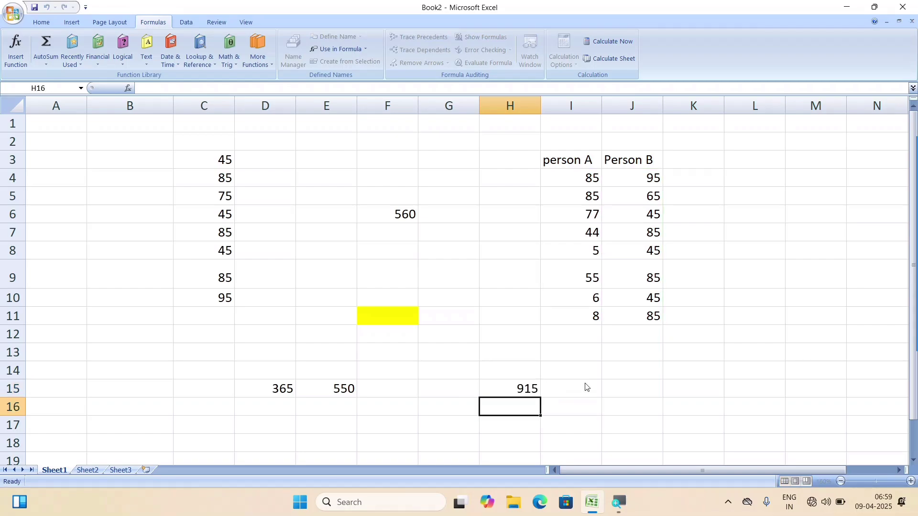
- Enter the formula =pa+pb in L6 and reselect the cell to check it
left_click(748, 210)
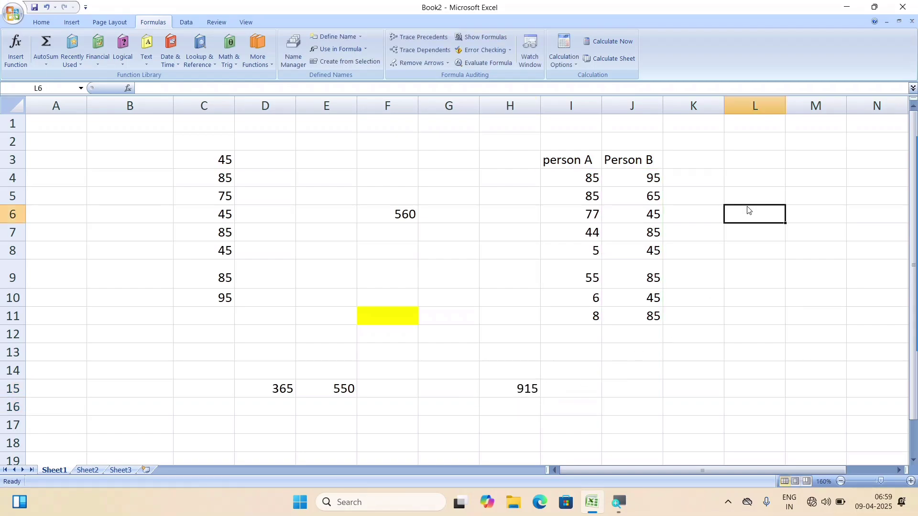
type("=pa")
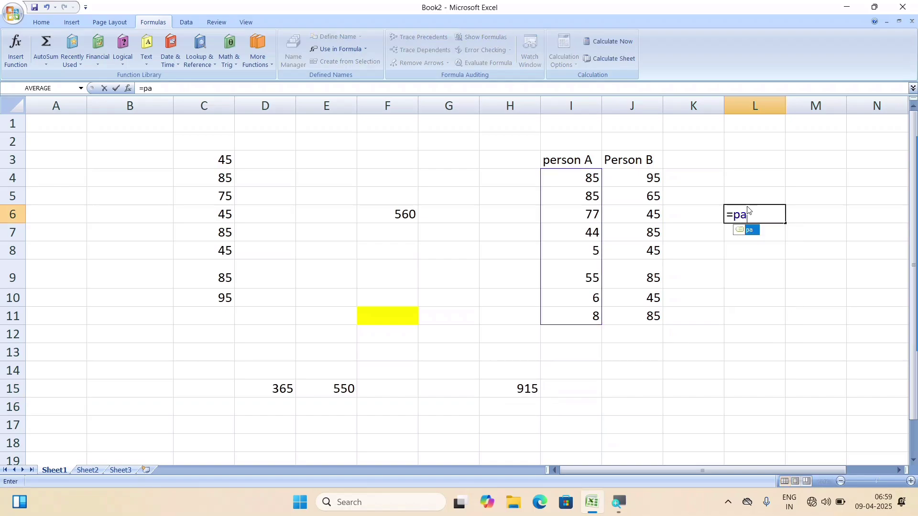
type("+pb")
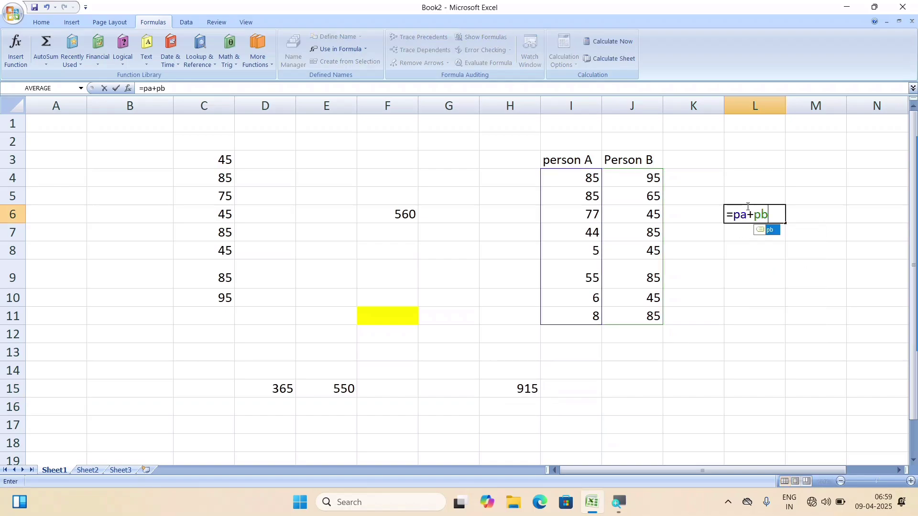
key("Return")
left_click(748, 209)
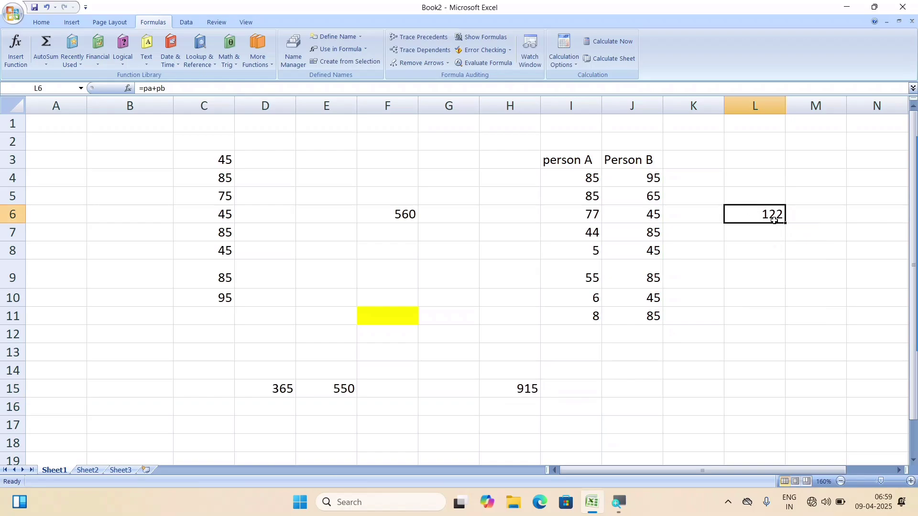
- Replace the formula in L6 with =sum(ba,pb)
double_click(763, 214)
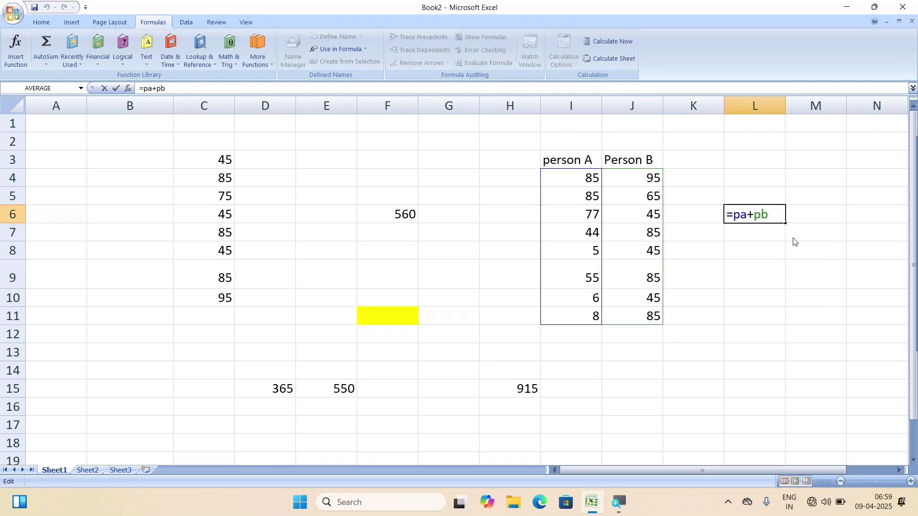
key("BackSpace")
key("BackSpace")
key("BackSpace")
key("BackSpace")
key("BackSpace")
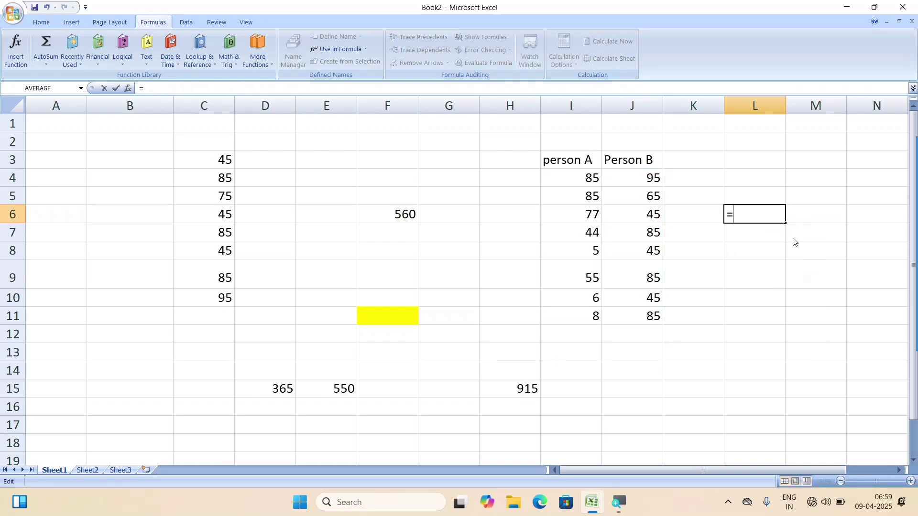
type("sum(")
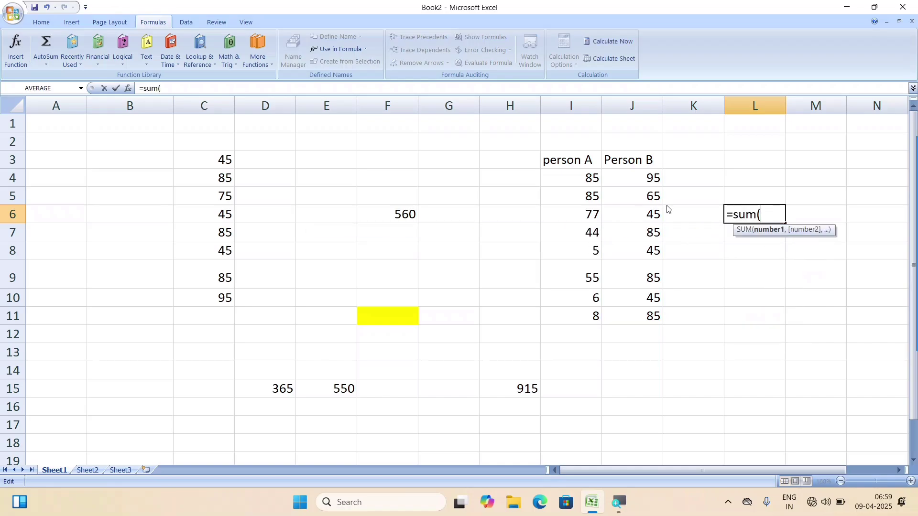
type("b")
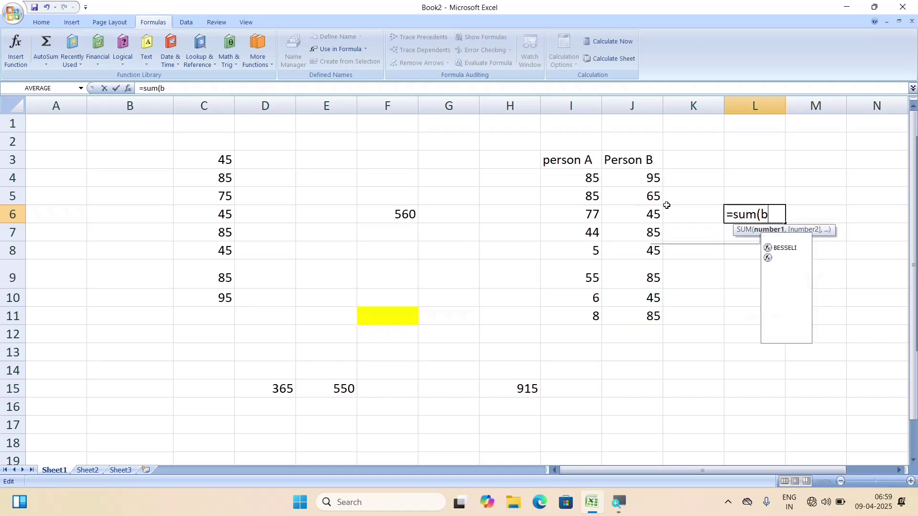
type("a,pb)")
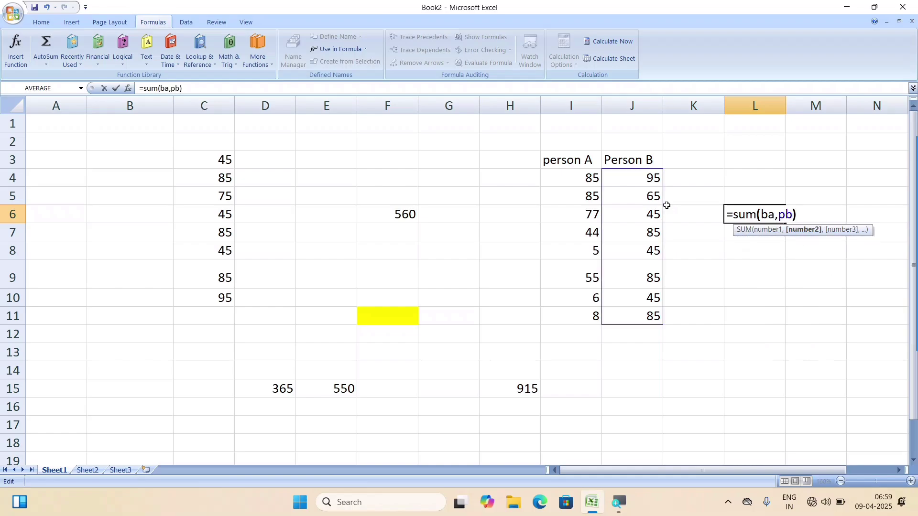
key("Return")
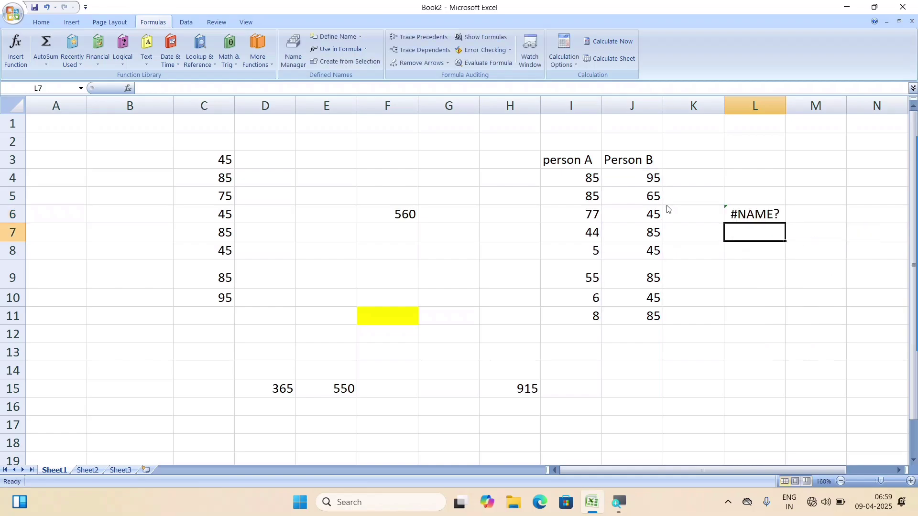
- Correct the name ba to pa in L6's SUM formula, and undo the last two formula changes in that cell
double_click(753, 210)
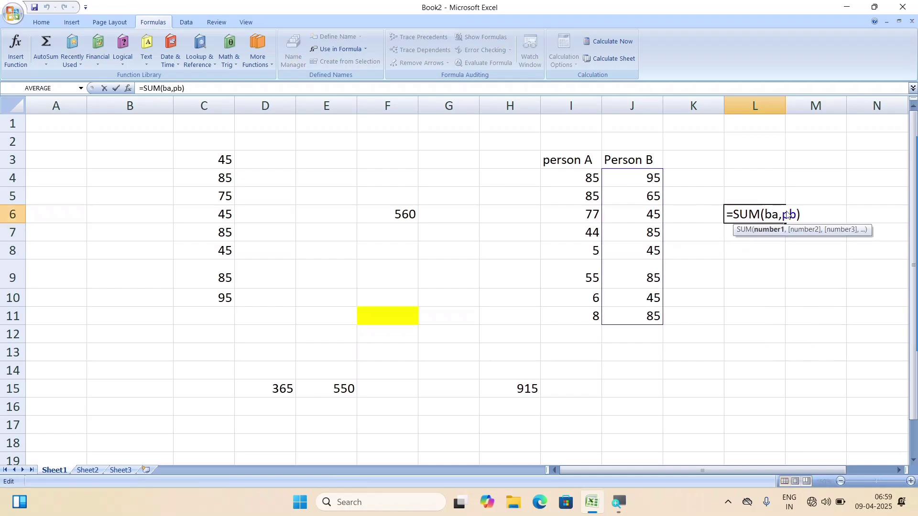
key("BackSpace")
type("p")
key("Return")
key("Up")
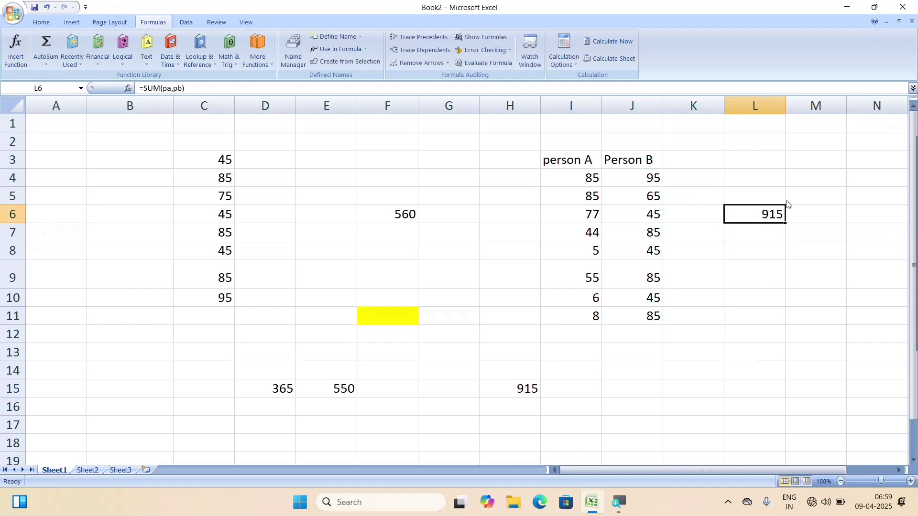
key("ctrl+z")
key("ctrl+z")
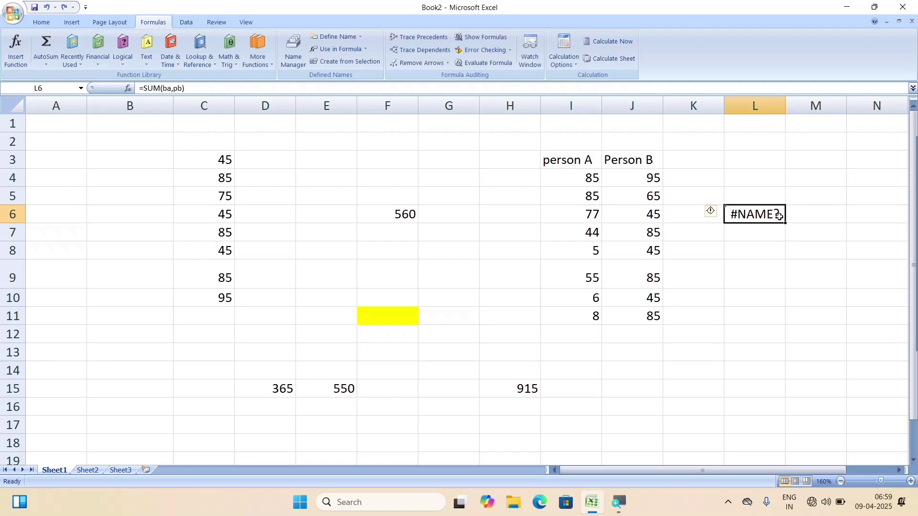
- Replace the formula in L6 with =sum(pa,pb) to total both named ranges together
double_click(780, 216)
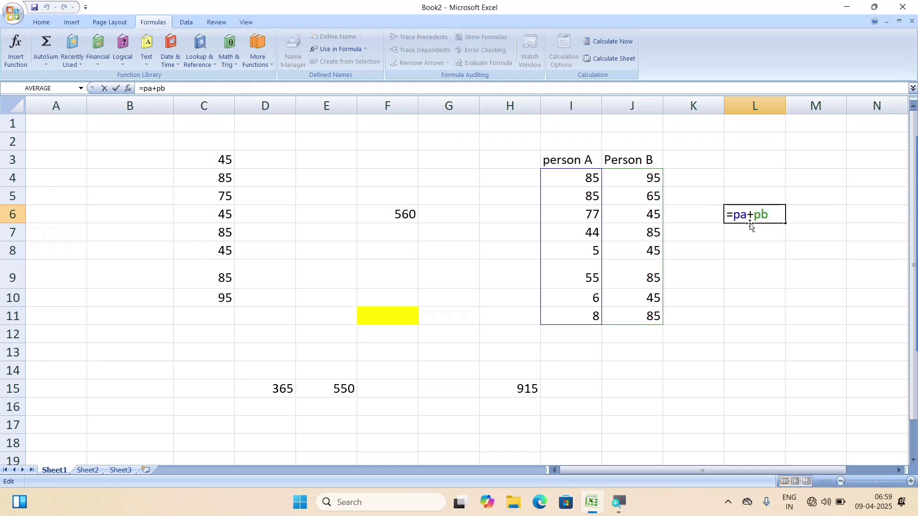
left_click_drag(770, 213, 737, 216)
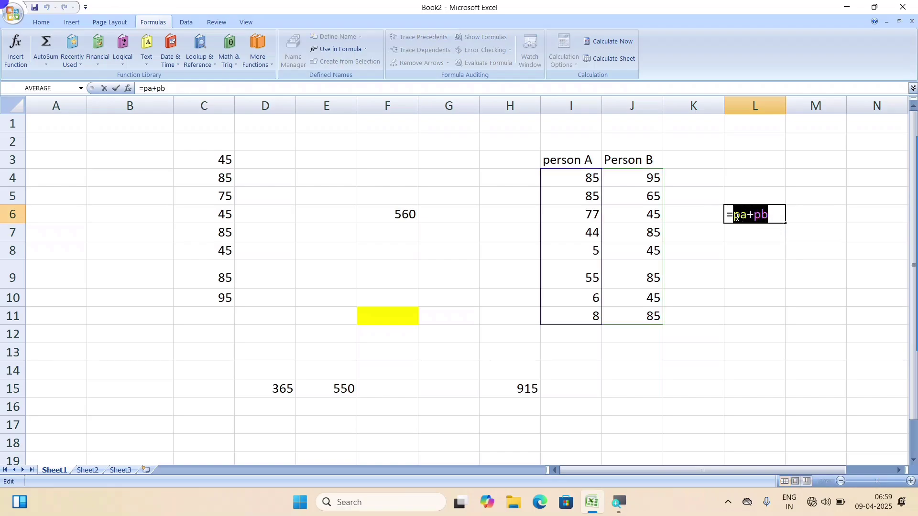
key("BackSpace")
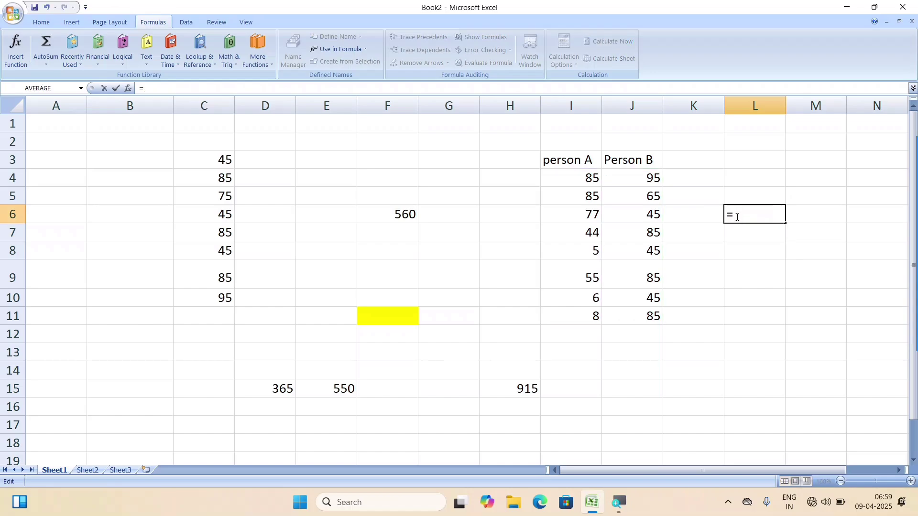
type("sum")
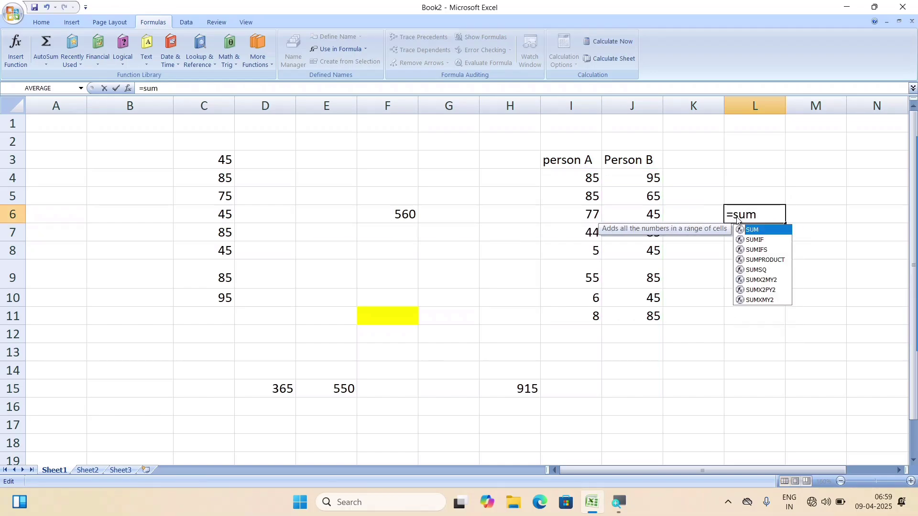
type("(")
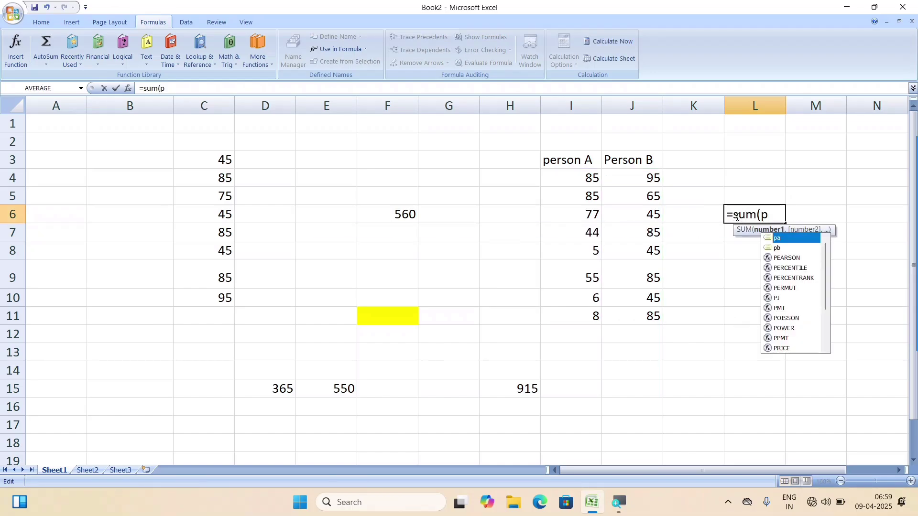
type("pa,")
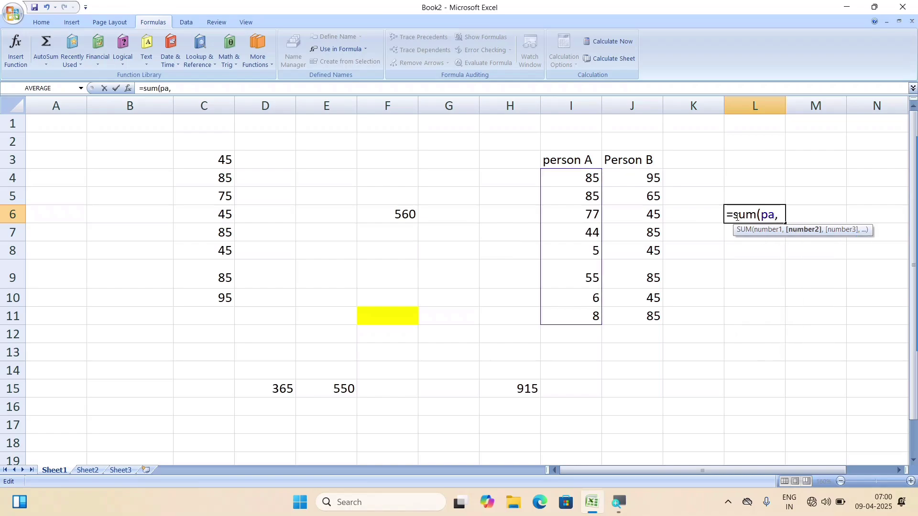
type("pb)")
key("Return")
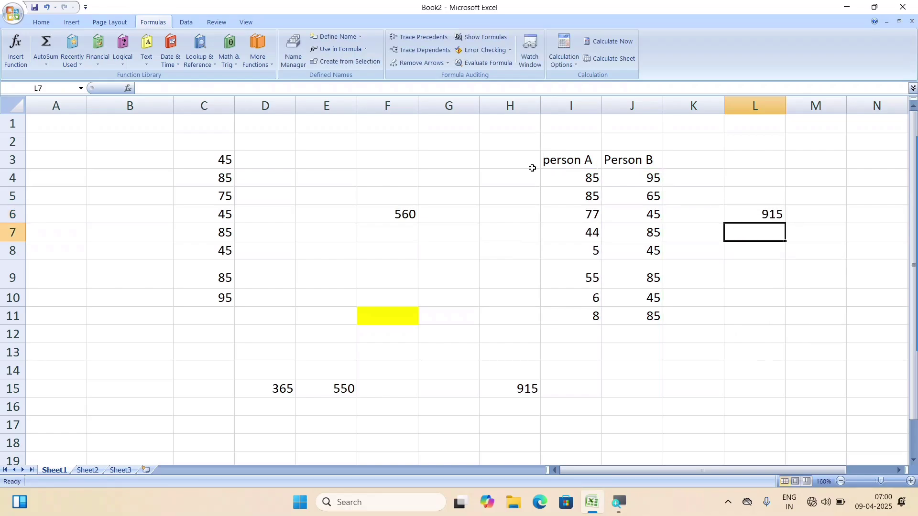
left_click_drag(532, 168, 682, 296)
scroll(340, 301, "down", 8)
left_click(173, 169)
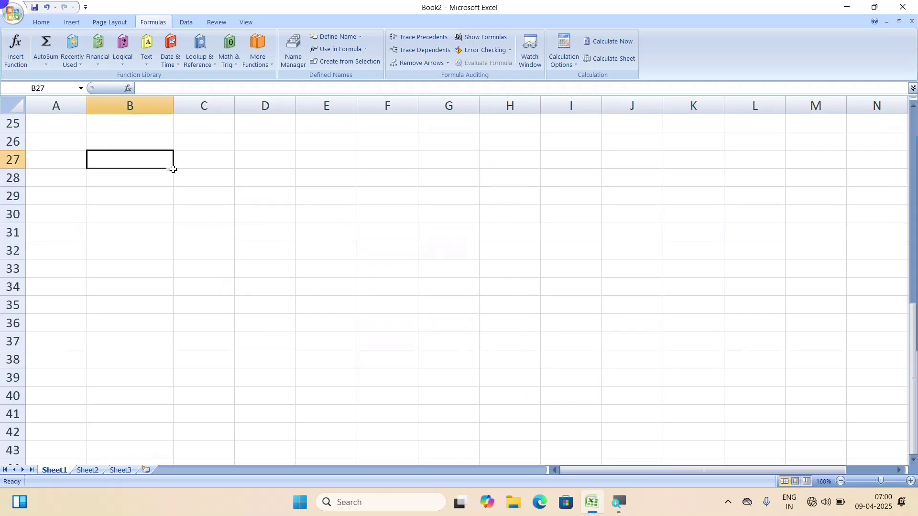
left_click_drag(173, 169, 509, 342)
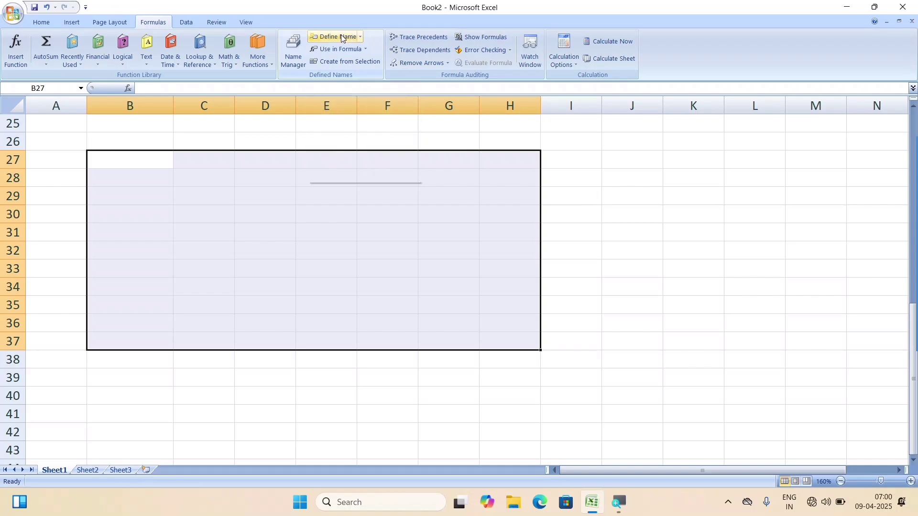
left_click(342, 193)
scroll(330, 192, "up", 8)
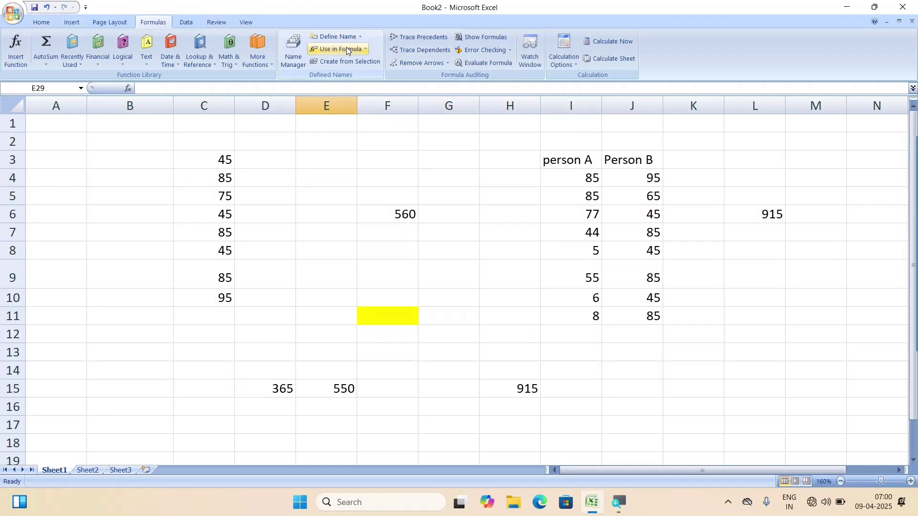
scroll(301, 205, "down", 14)
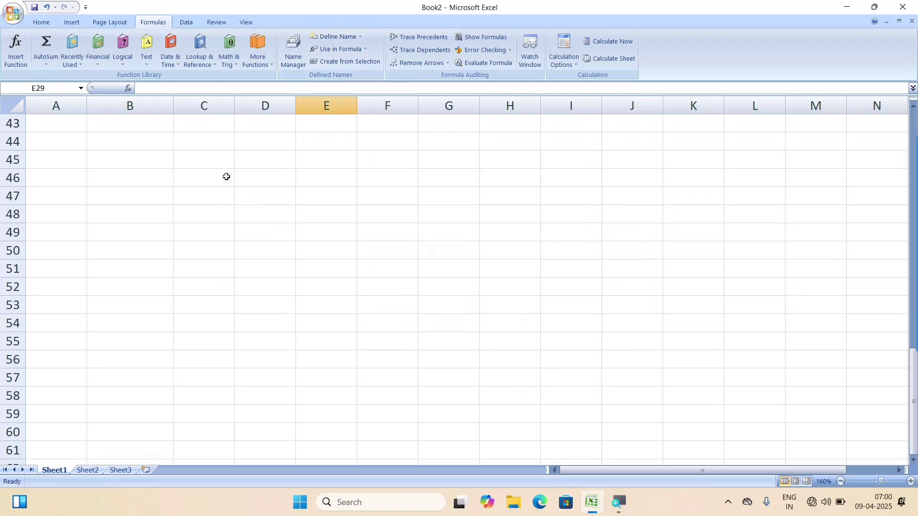
scroll(234, 181, "up", 12)
scroll(258, 199, "down", 8)
- Enter =sum(pa,pb) in E33, inserting the defined names pa and pb with Use in Formula
left_click(277, 163)
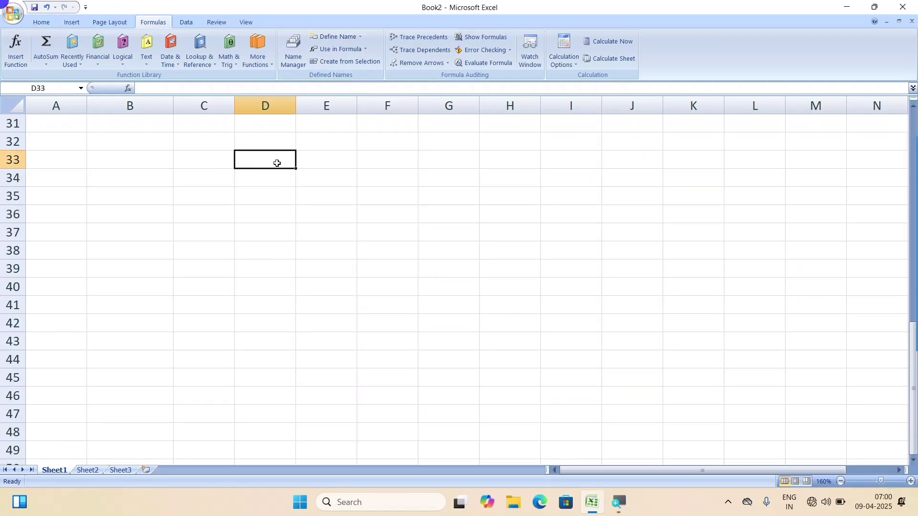
left_click(350, 50)
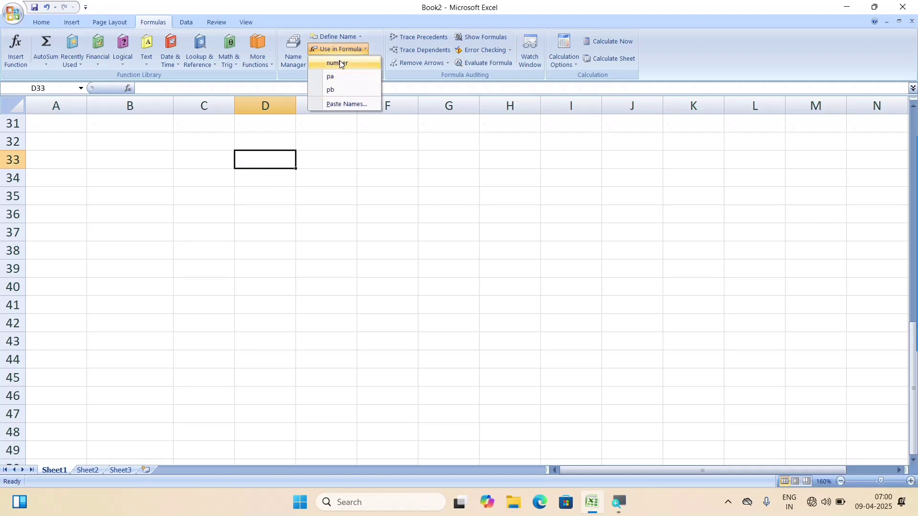
left_click(310, 157)
left_click(311, 159)
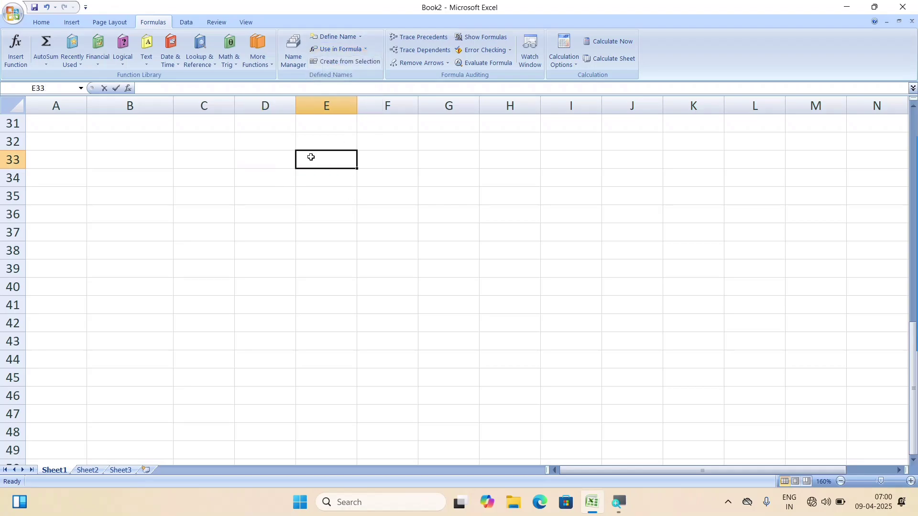
type("=sum(")
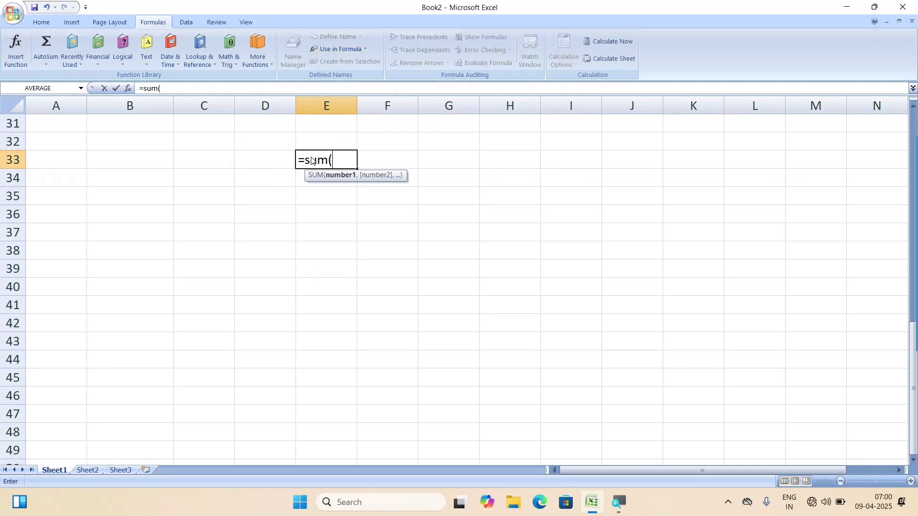
left_click(343, 48)
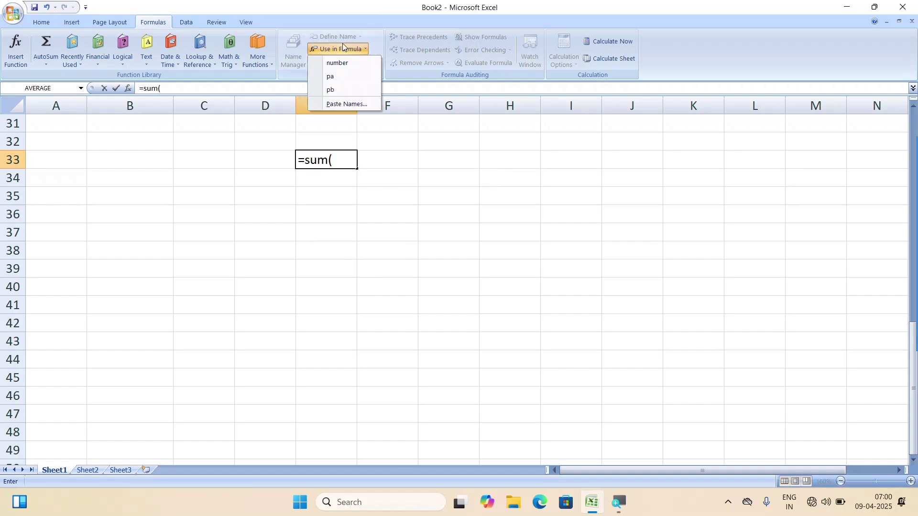
left_click(347, 78)
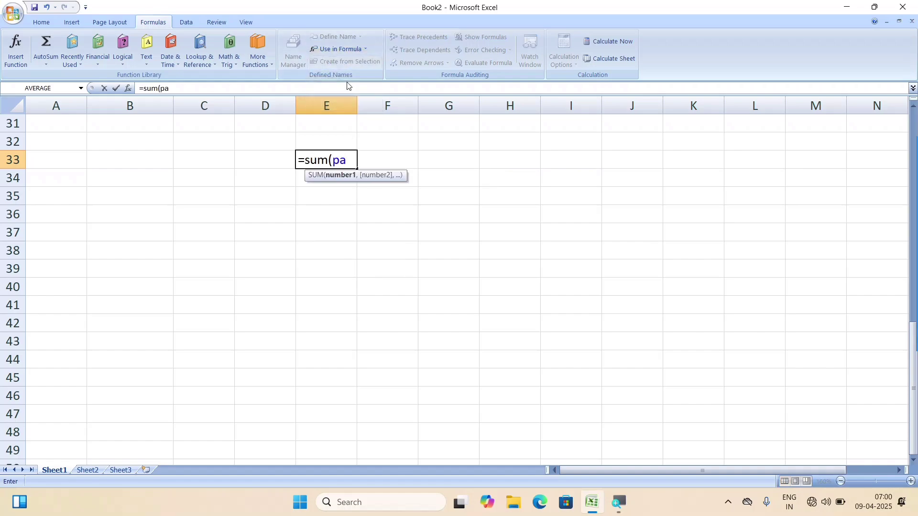
type(",")
left_click(345, 49)
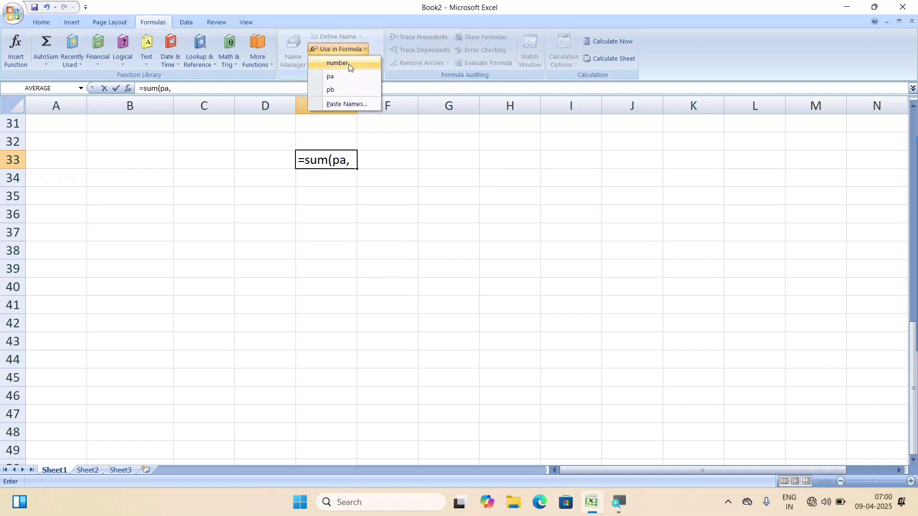
left_click(349, 89)
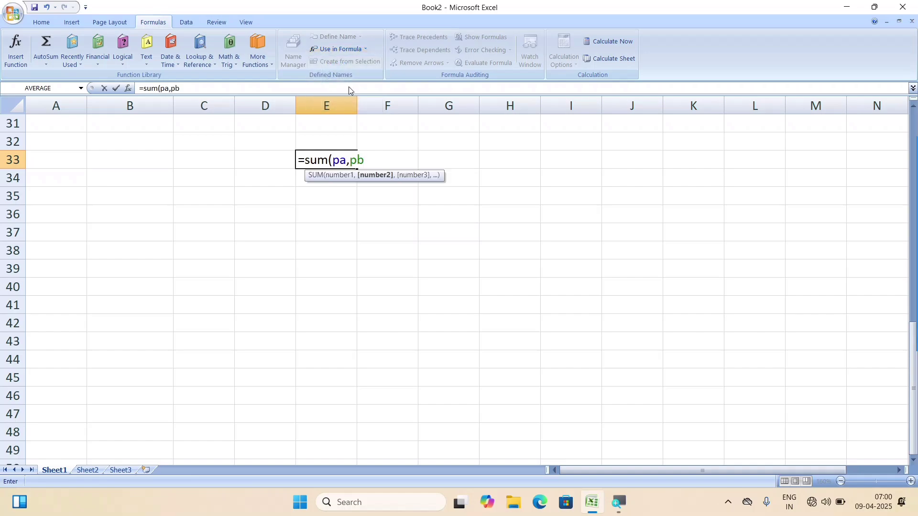
type(")")
key("Return")
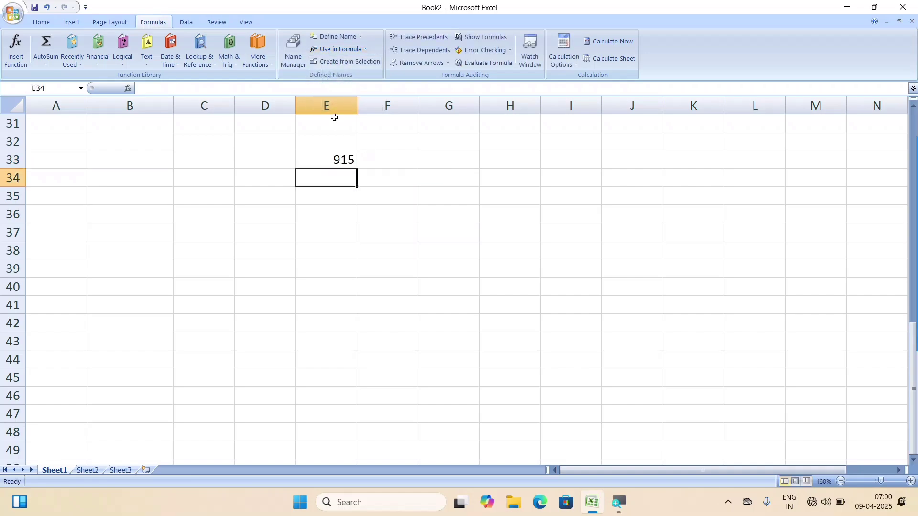
- Paste the list of all defined names with their cell references into the sheet starting at E34
left_click(363, 50)
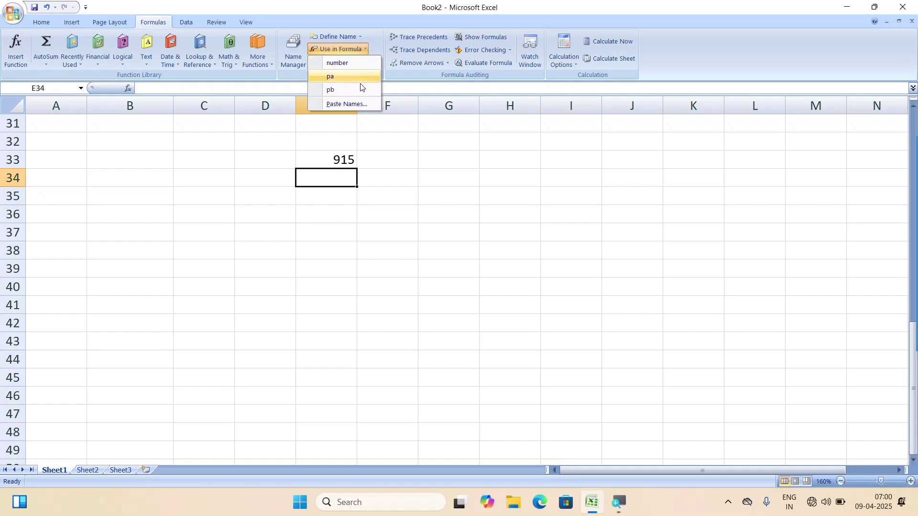
left_click(340, 103)
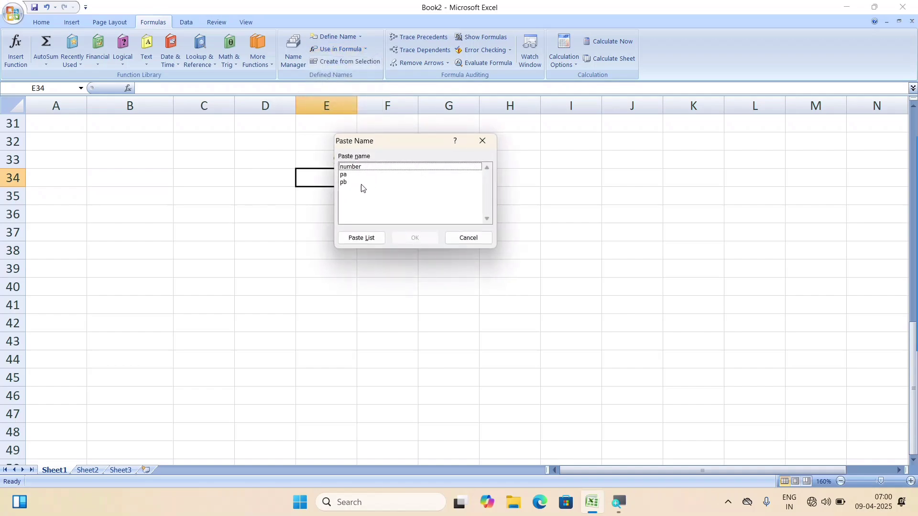
left_click(361, 183)
left_click(353, 175)
left_click(363, 167)
left_click(358, 176)
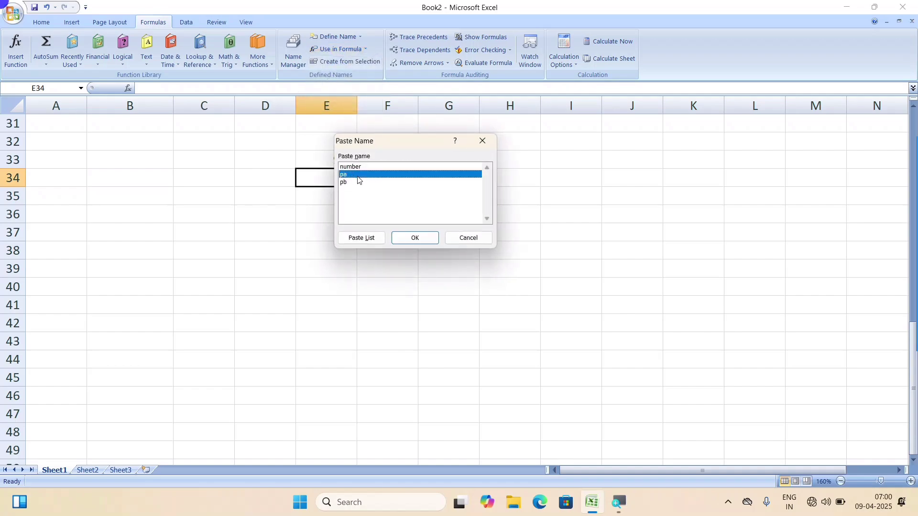
left_click(360, 182)
left_click(376, 176)
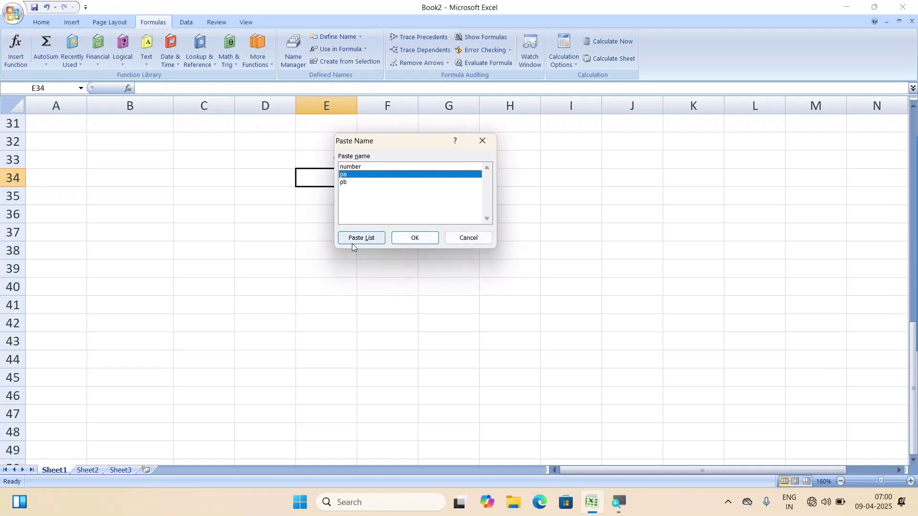
left_click(360, 184)
left_click(356, 239)
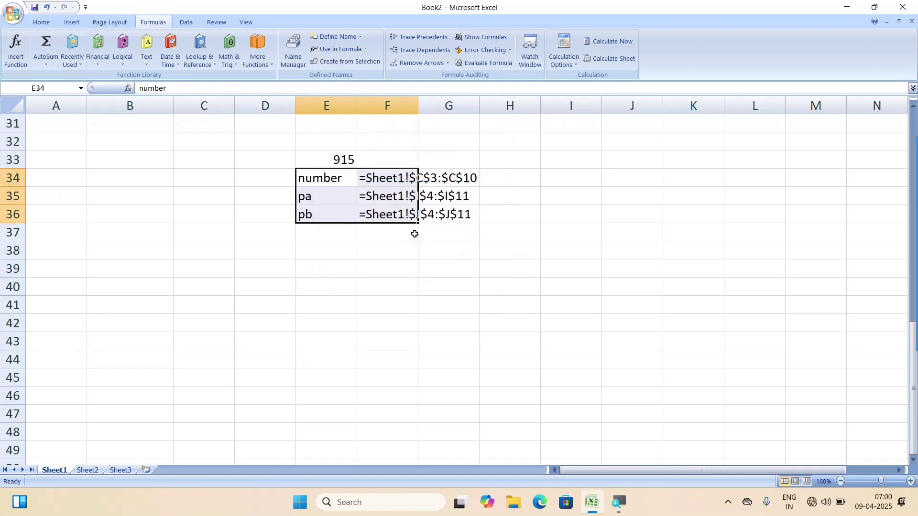
- Check the pasted names and references, and paste the defined names list again starting at F36
left_click(347, 197)
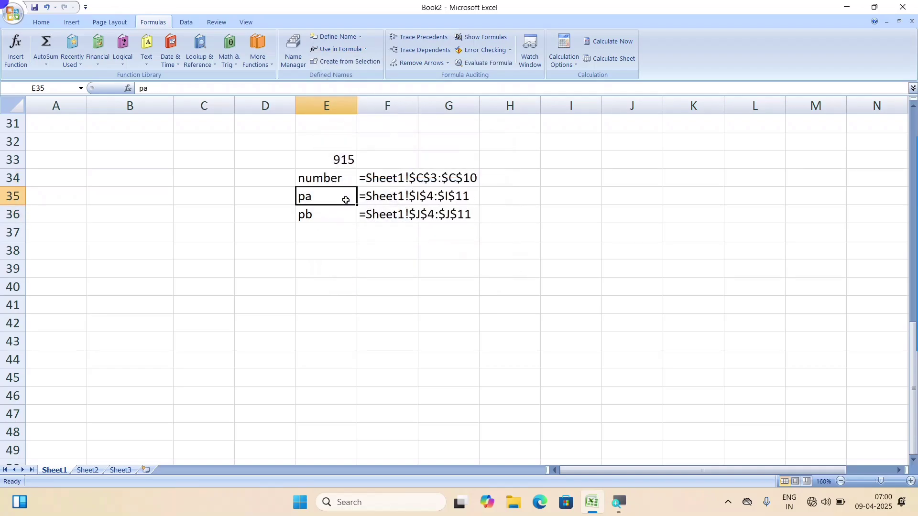
left_click(363, 177)
left_click(392, 197)
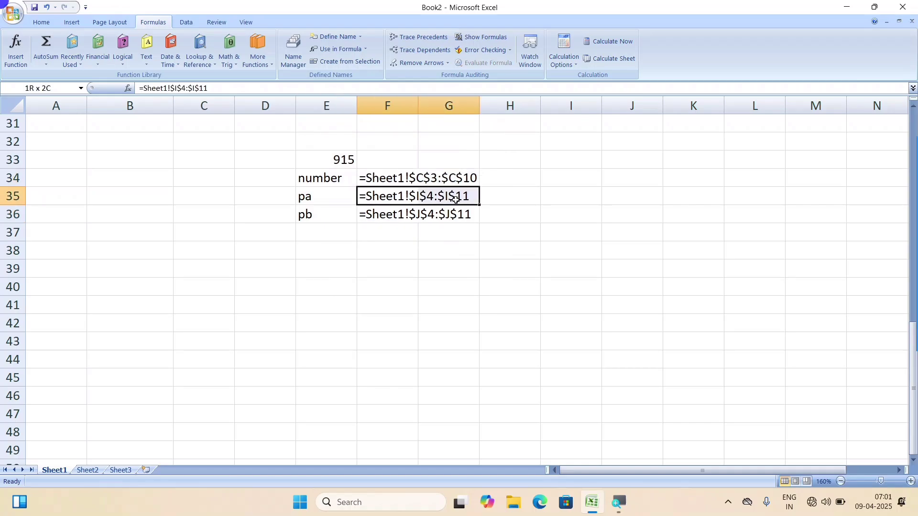
left_click(389, 213)
left_click(354, 50)
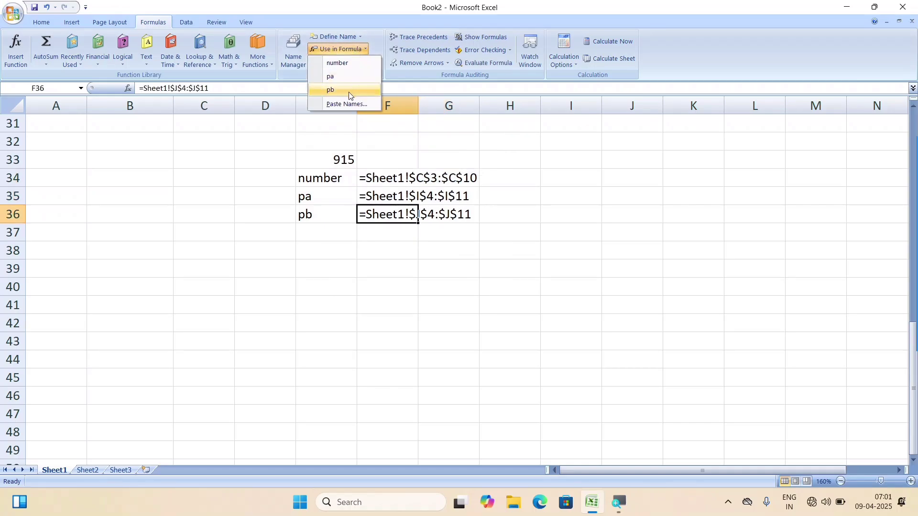
left_click(348, 105)
left_click(362, 238)
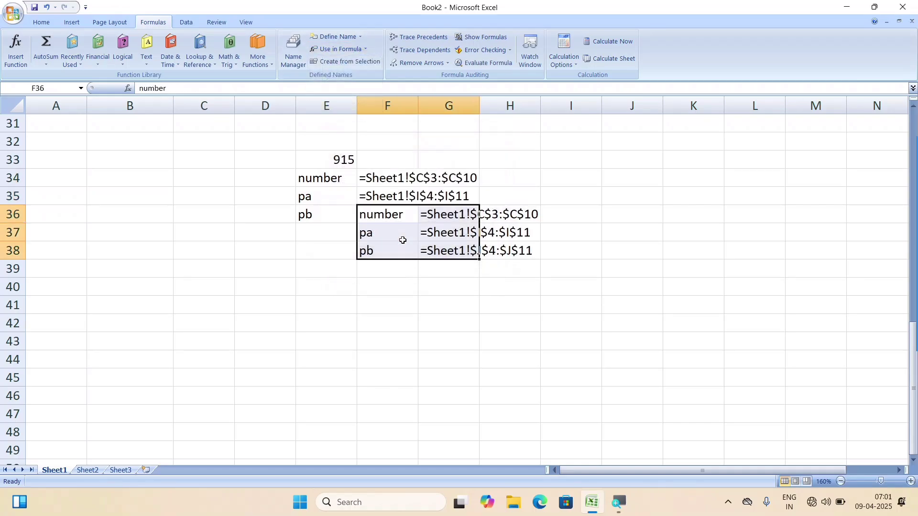
left_click(396, 216)
left_click_drag(437, 216, 531, 217)
left_click(408, 213)
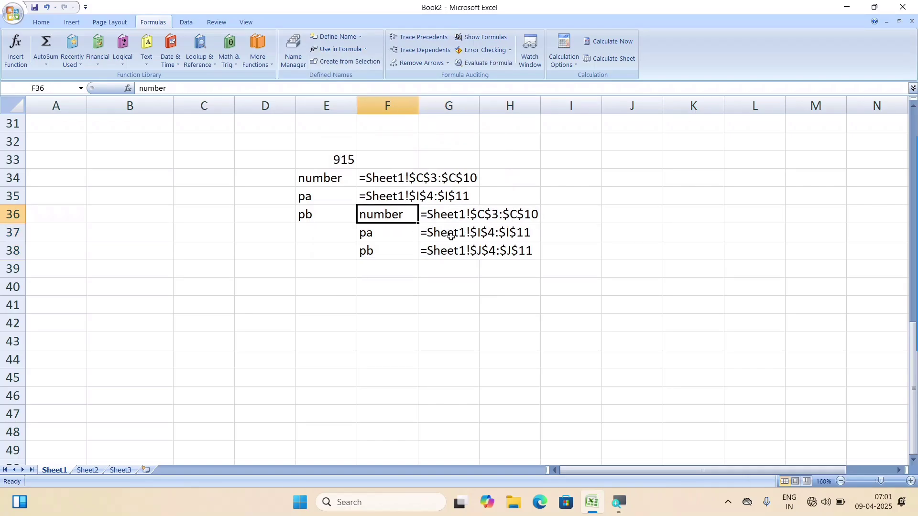
- Clear the sample SUM formula in E33 and both pasted name lists below it
left_click_drag(450, 238, 428, 241)
left_click_drag(332, 162, 497, 289)
key("Delete")
left_click(143, 214)
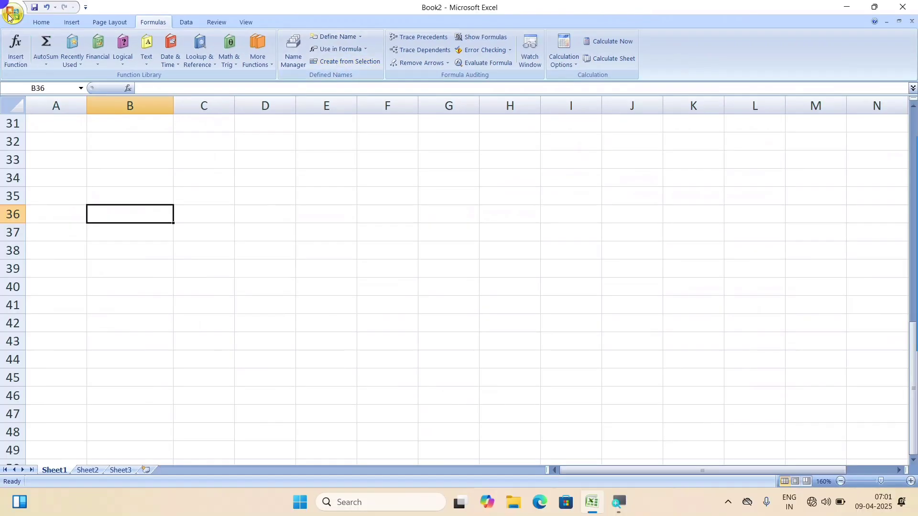
- Open the recent workbook SIMPLE BILL.xlsx
left_click(9, 16)
left_click(108, 46)
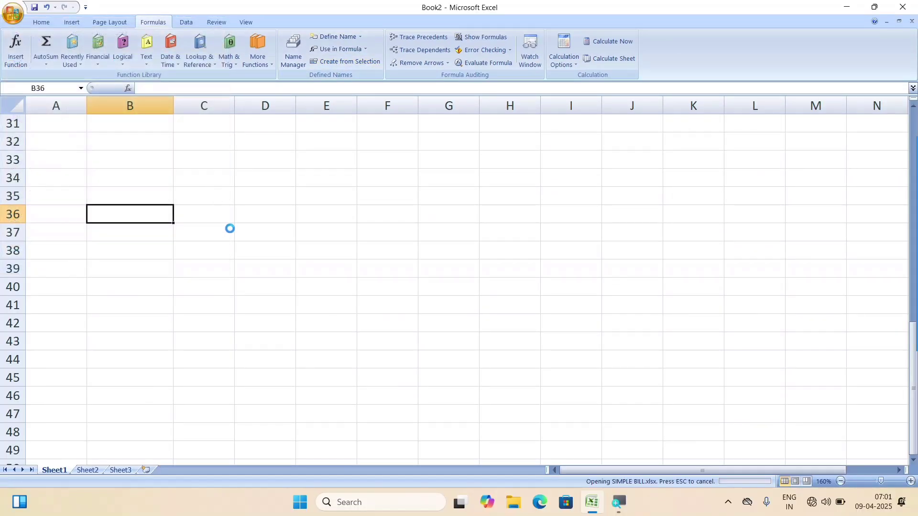
left_click(330, 303)
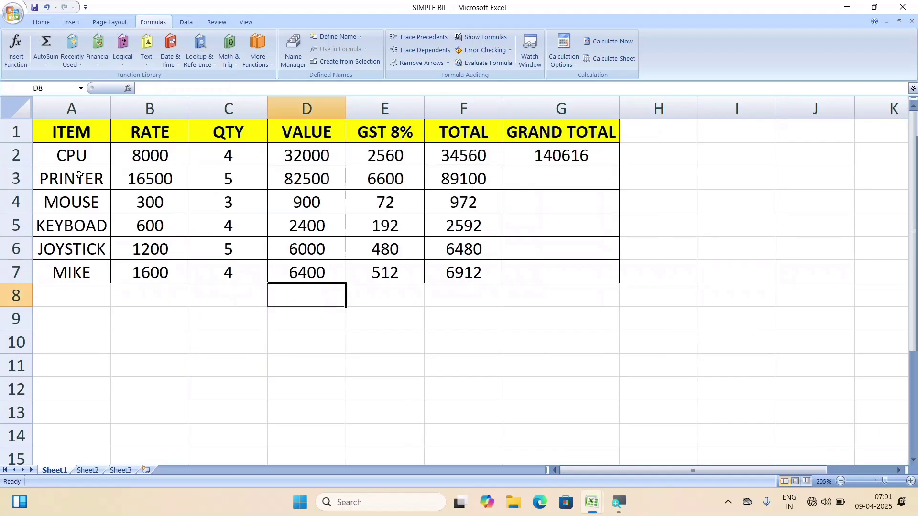
- Examine the bill table's columns from ITEM and RATE through to TOTAL and GRAND TOTAL
left_click_drag(77, 139, 77, 274)
left_click_drag(150, 132, 155, 273)
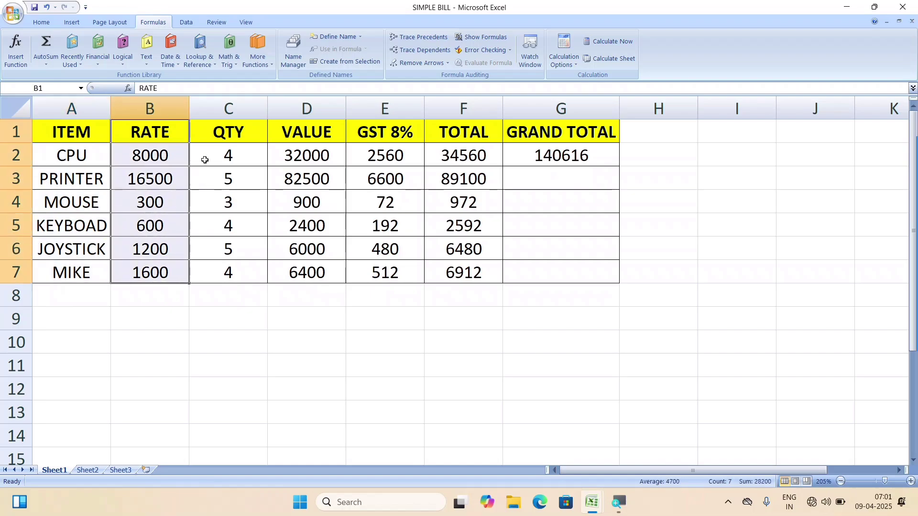
left_click_drag(209, 139, 241, 272)
left_click_drag(312, 126, 329, 294)
left_click_drag(393, 134, 449, 253)
left_click(577, 161)
left_click_drag(495, 148, 563, 225)
- Define the name av, with Workbook scope, for the empty range E22:F30 below the bill table
left_click(466, 333)
scroll(371, 301, "down", 6)
left_click(394, 195)
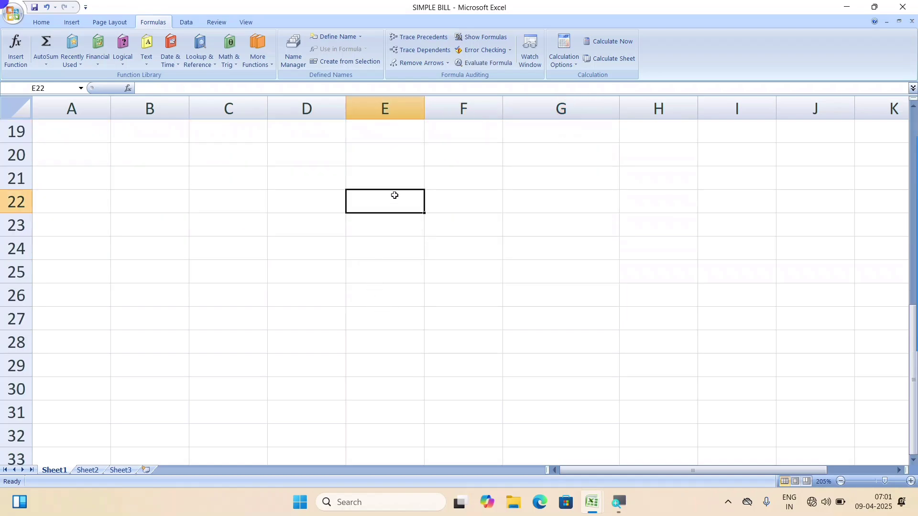
left_click_drag(394, 195, 426, 383)
left_click(333, 38)
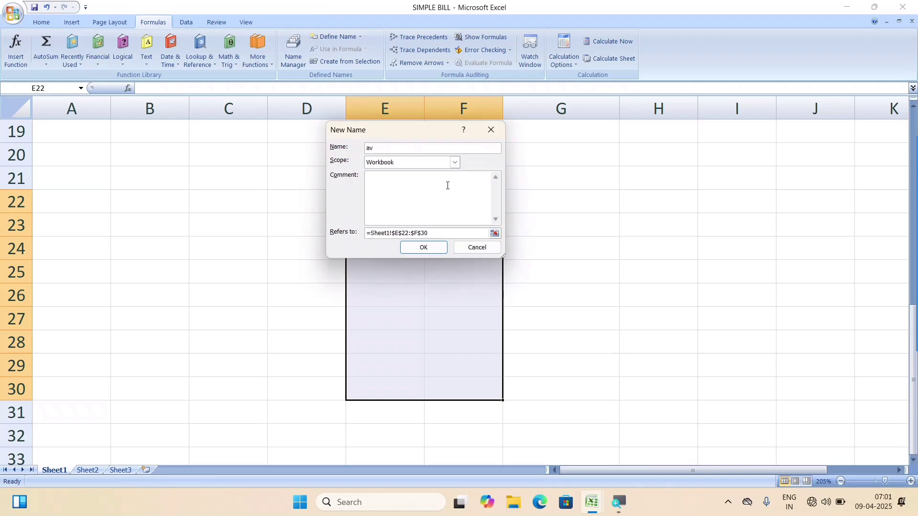
key("Return")
- Try inserting the defined name av as a formula in A10 below the bill table, and discard the entry
left_click(641, 227)
scroll(641, 227, "up", 6)
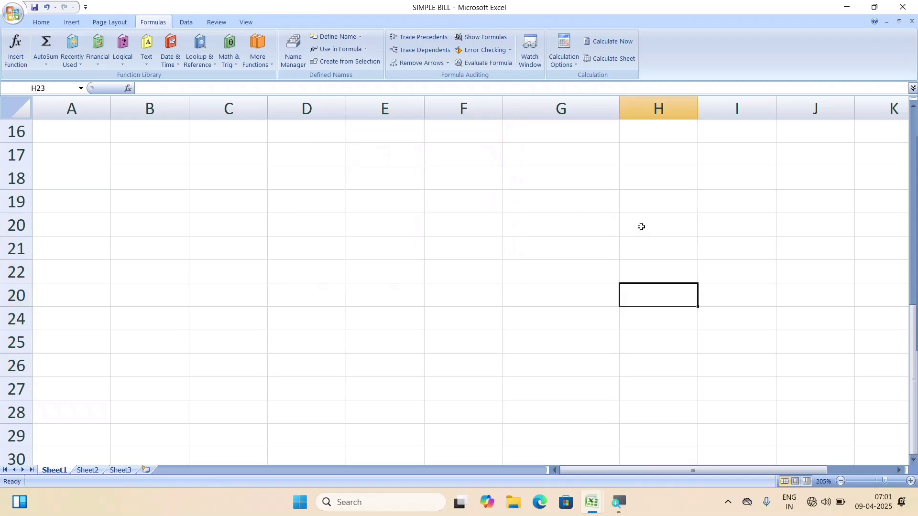
left_click(700, 201)
left_click(500, 403)
left_click(77, 339)
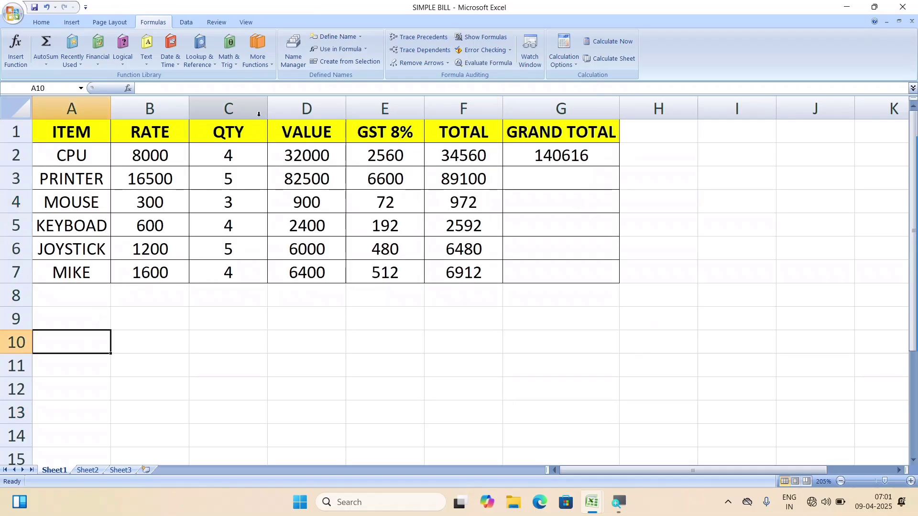
left_click(339, 49)
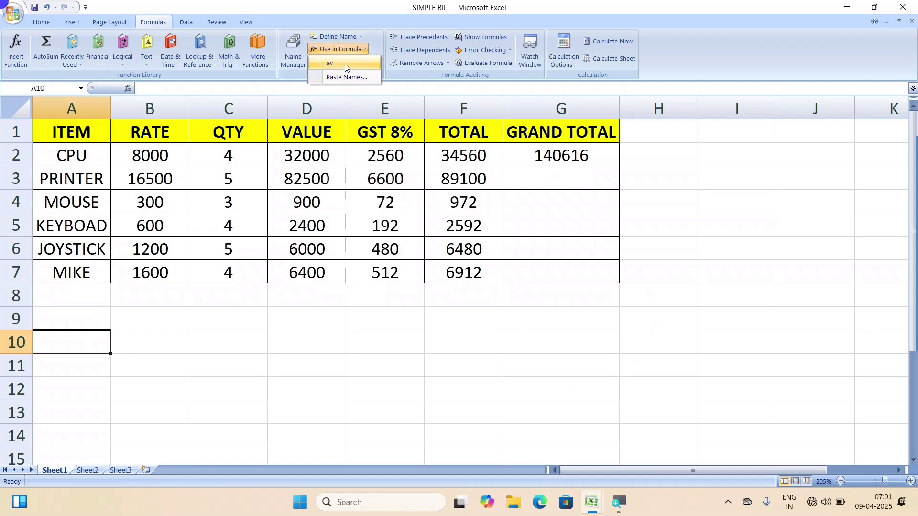
left_click(345, 67)
key("BackSpace")
key("BackSpace")
key("BackSpace")
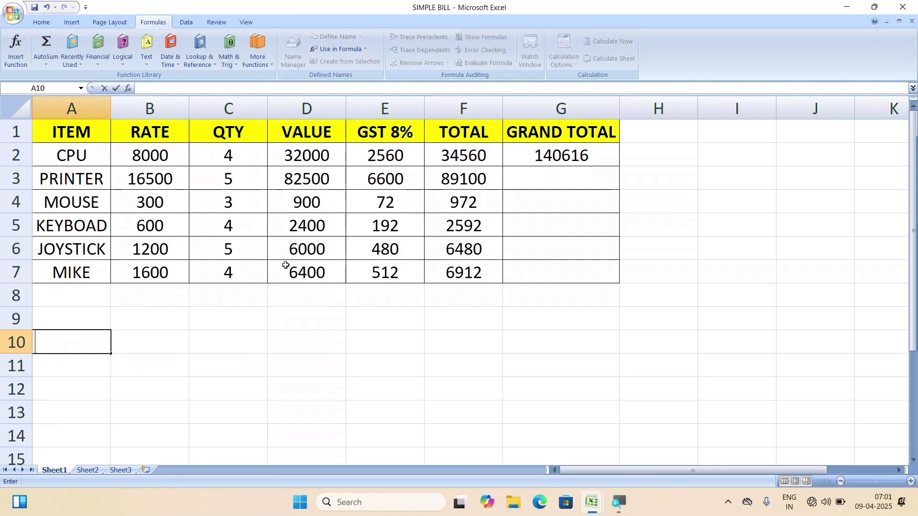
left_click(288, 358)
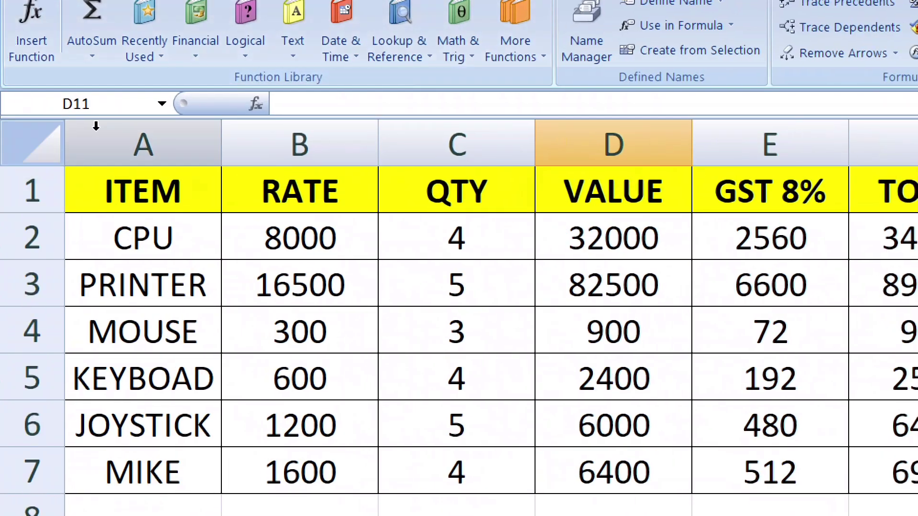
- Jump to the range named av by entering its name as the destination
left_click(57, 101)
type("av")
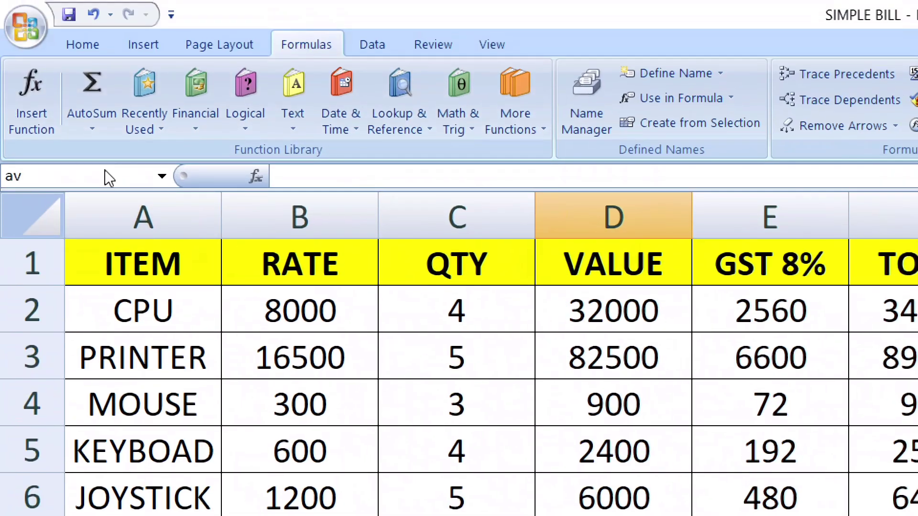
key("Return")
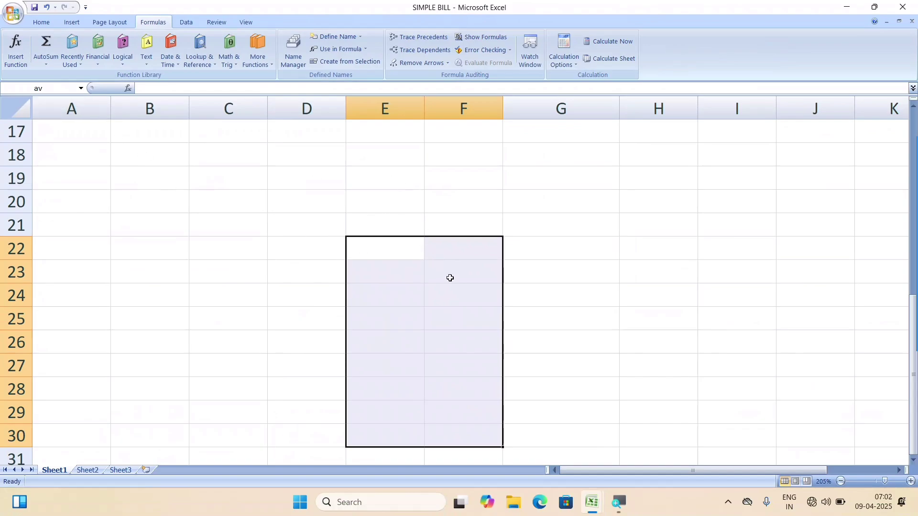
- Select J25 away from the range, return to the named range av, and deselect it
left_click(456, 196)
left_click(821, 155)
left_click(832, 225)
left_click(841, 325)
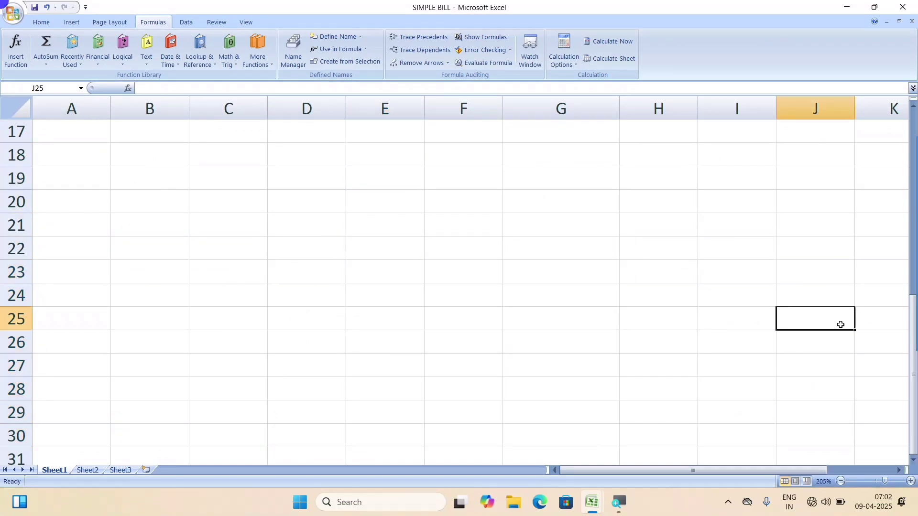
left_click(59, 91)
type("av")
key("Return")
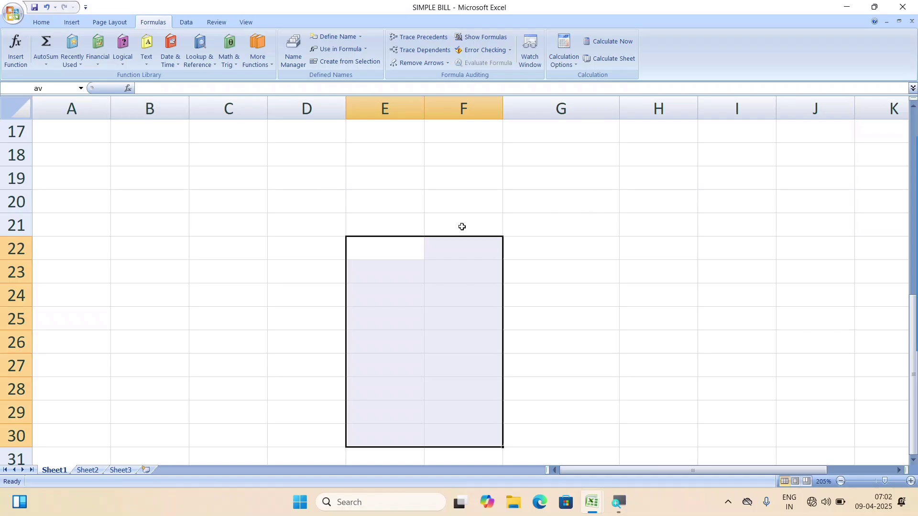
left_click(378, 198)
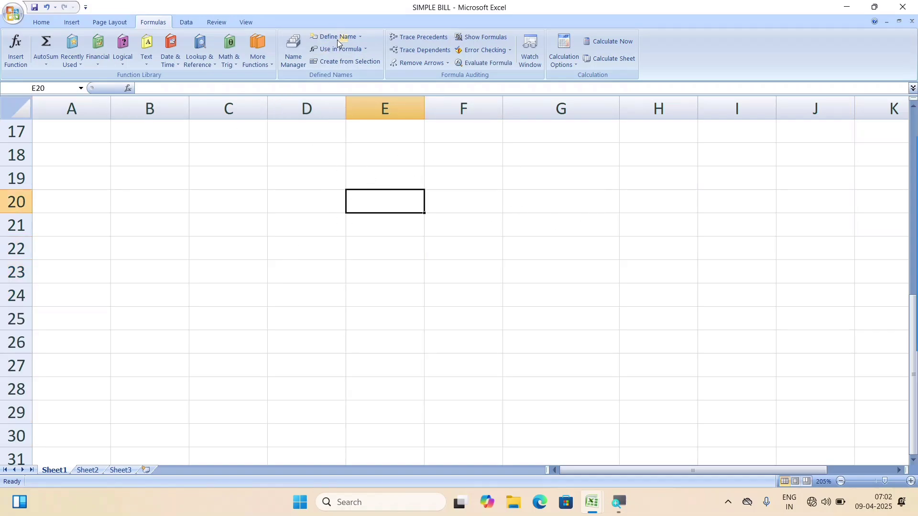
left_click_drag(308, 134, 393, 348)
left_click(738, 226)
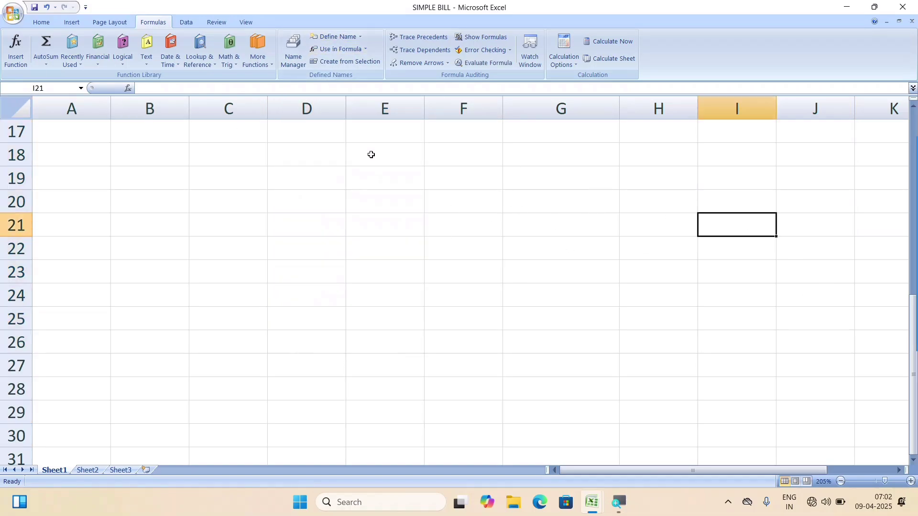
- Examine the bill table's ITEM, RATE, QTY, VALUE and GST 8% columns with their headers and data
scroll(371, 154, "up", 5)
left_click_drag(67, 132, 72, 272)
left_click_drag(149, 132, 153, 271)
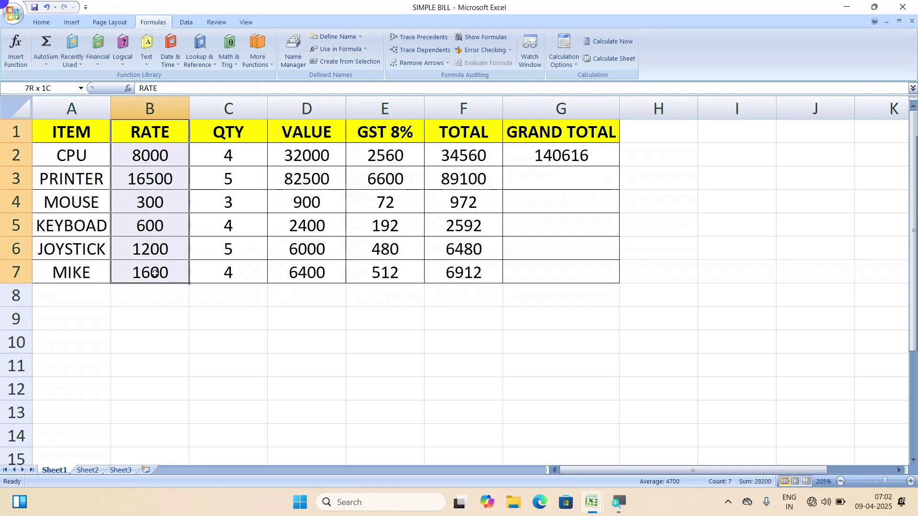
left_click(231, 134)
left_click_drag(240, 141, 237, 262)
left_click_drag(63, 155, 74, 273)
left_click(71, 135)
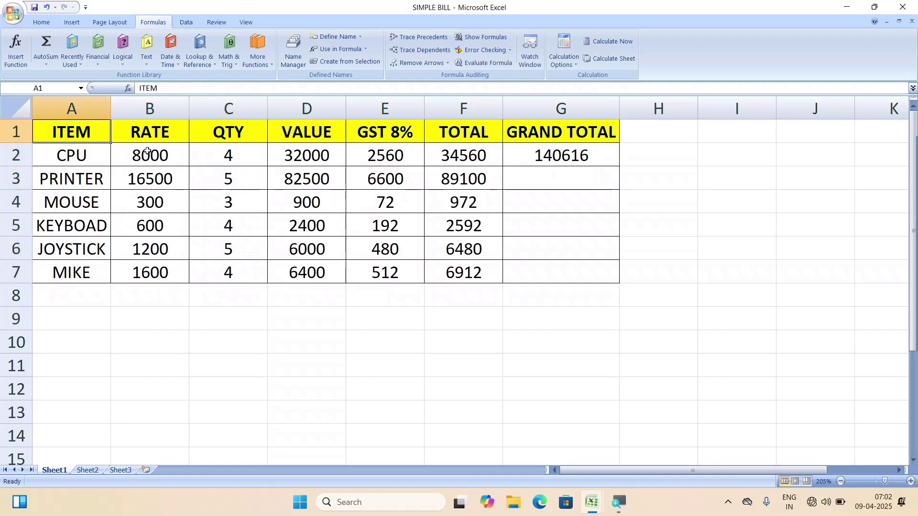
left_click_drag(152, 153, 155, 256)
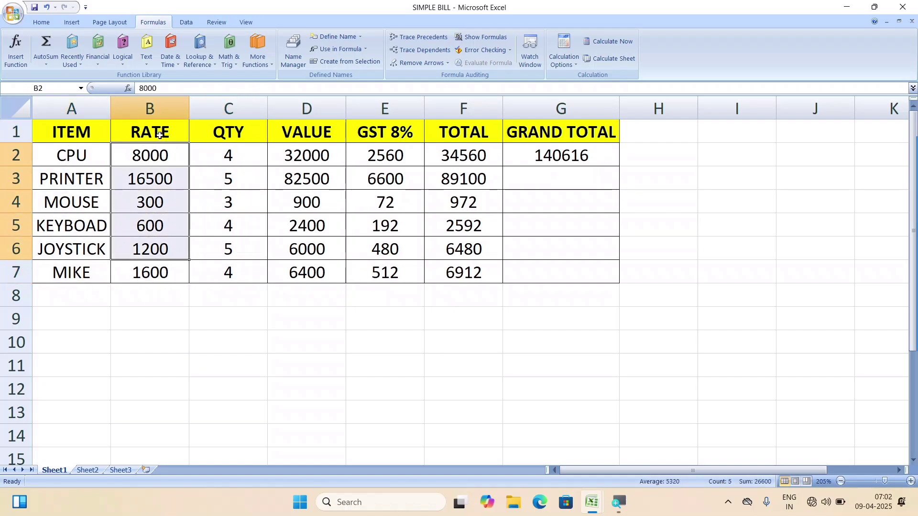
left_click_drag(213, 155, 237, 268)
left_click(225, 131)
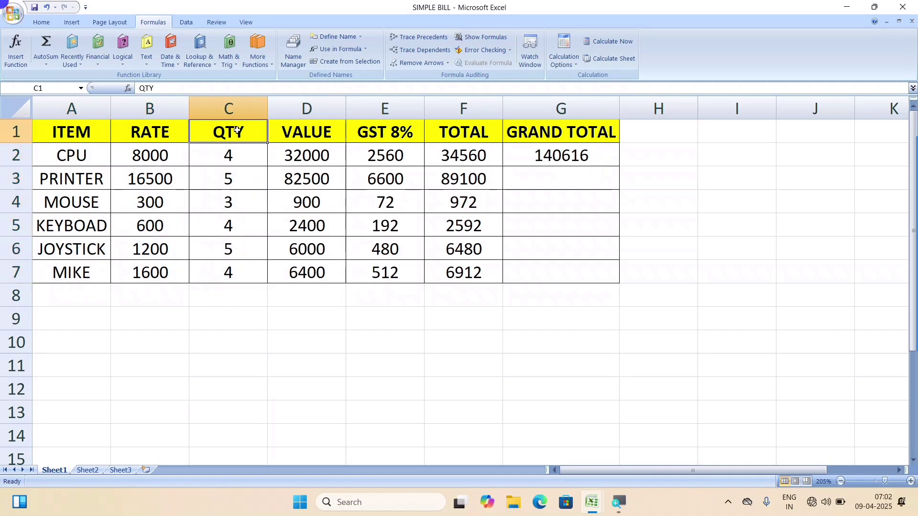
left_click(331, 149)
left_click_drag(331, 148, 306, 273)
left_click_drag(377, 156, 402, 270)
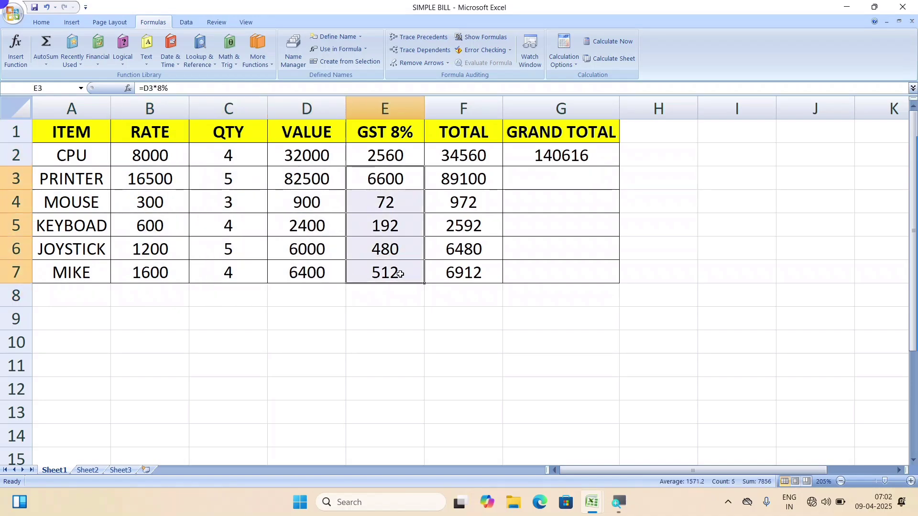
left_click_drag(222, 365, 218, 353)
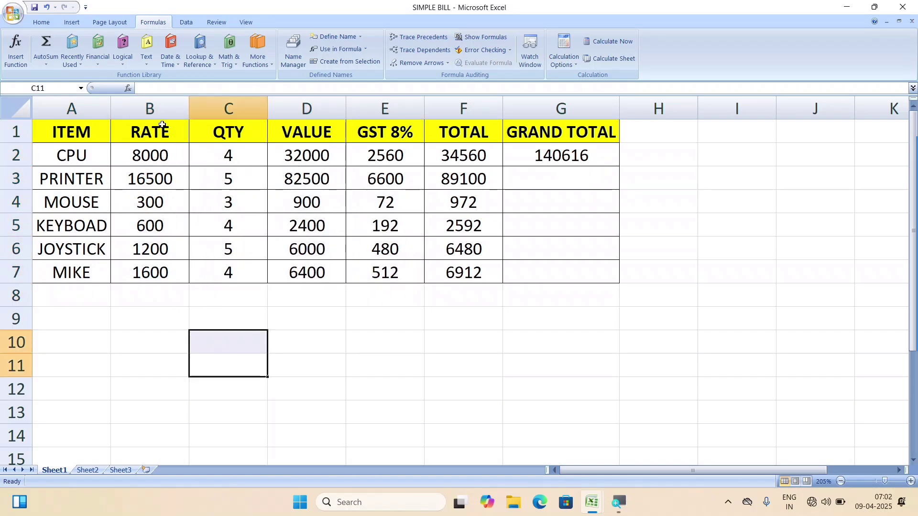
- Create names for the bill table A1:G7 from the labels in its top row and left column
left_click_drag(88, 140, 532, 264)
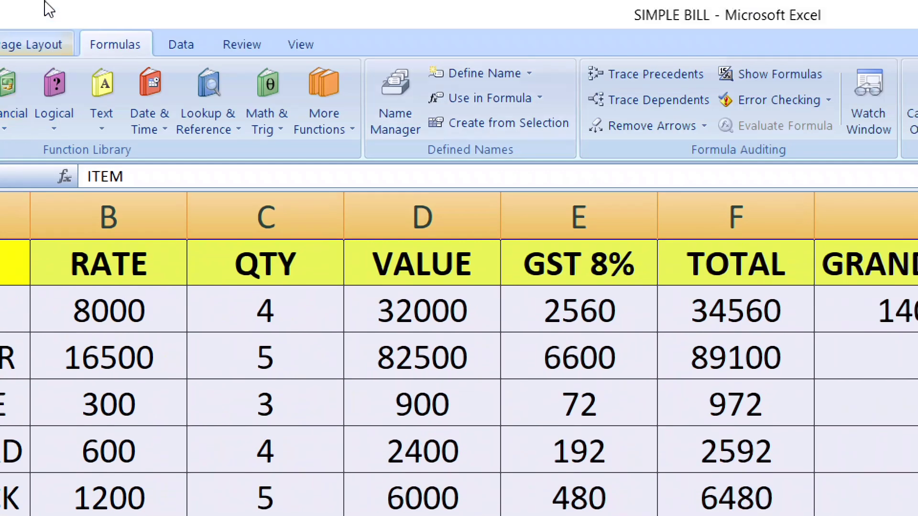
left_click(546, 130)
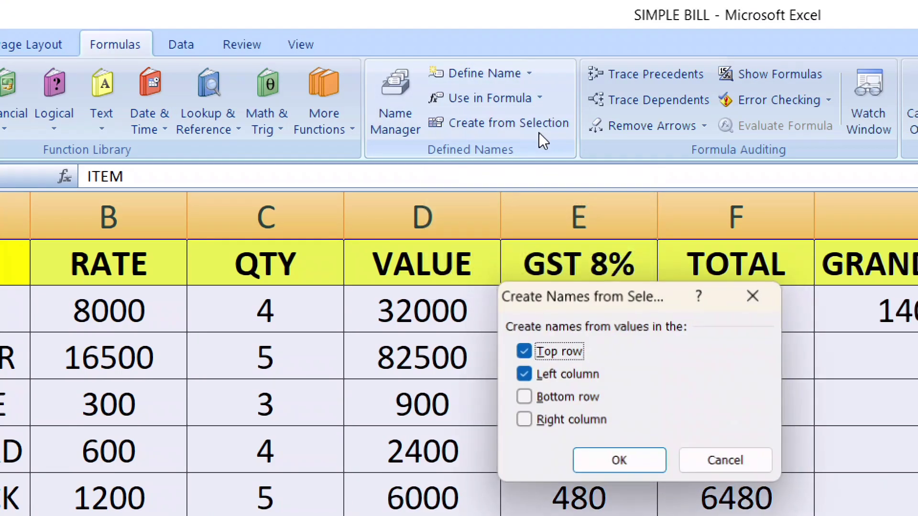
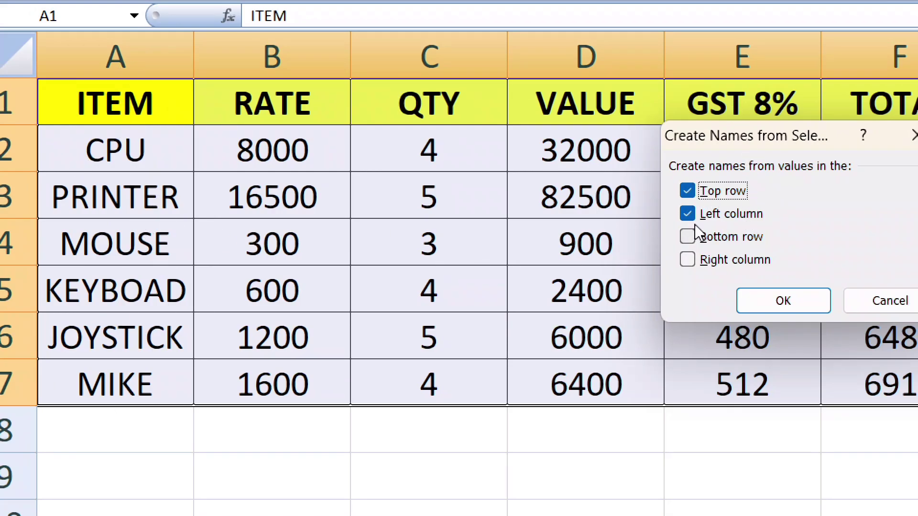
left_click(795, 309)
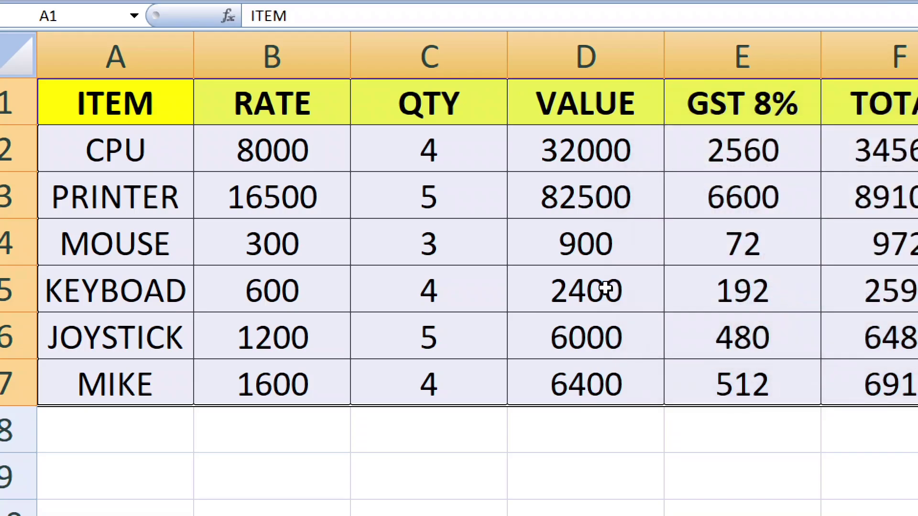
left_click(579, 439)
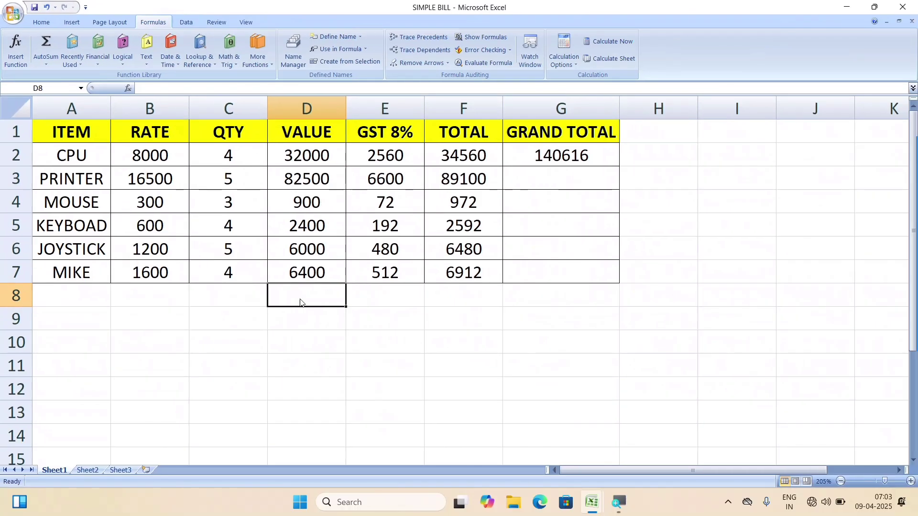
left_click(363, 351)
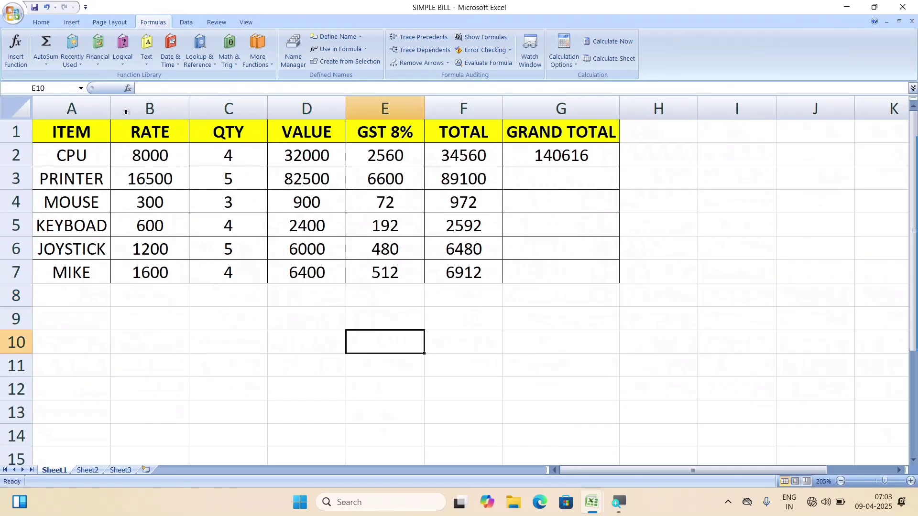
- List the workbook's defined names and go to the range named VALUE
left_click(82, 89)
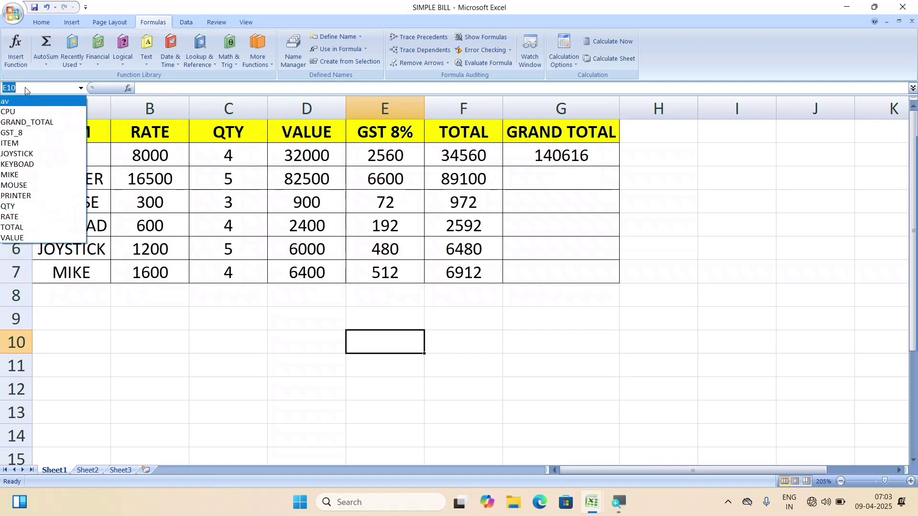
left_click(19, 237)
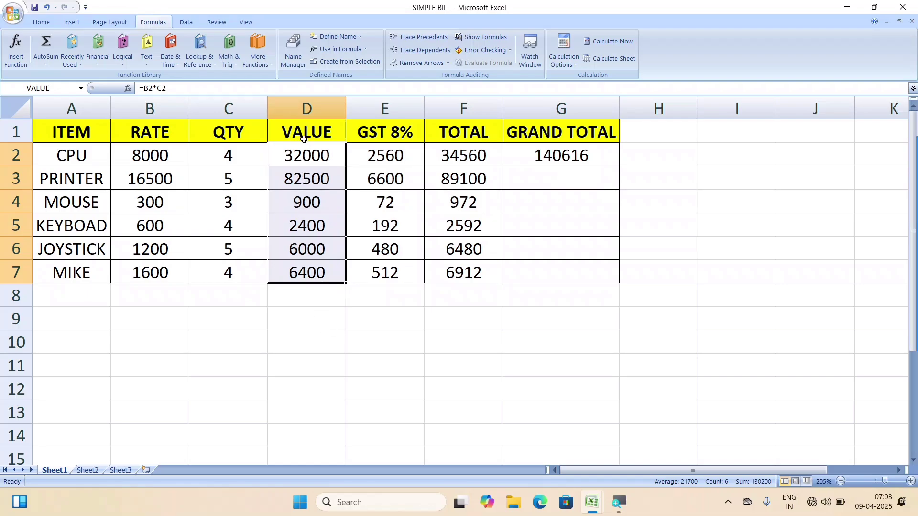
left_click(308, 300)
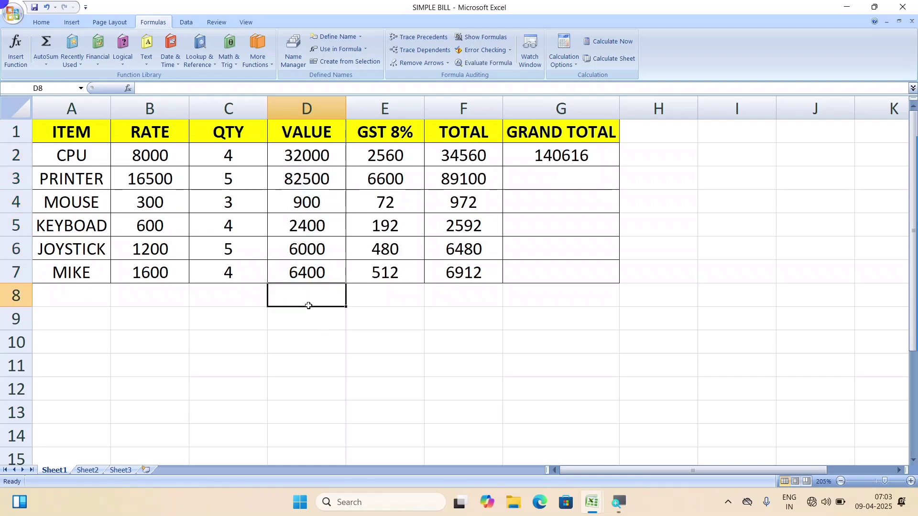
- Total the RATE column in B8 with the named-range formula =sum(rate)
left_click(187, 299)
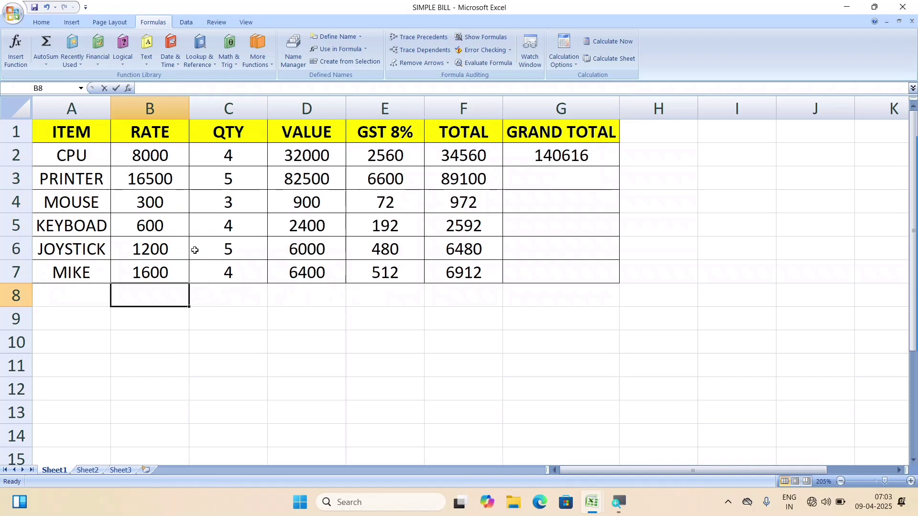
type("=")
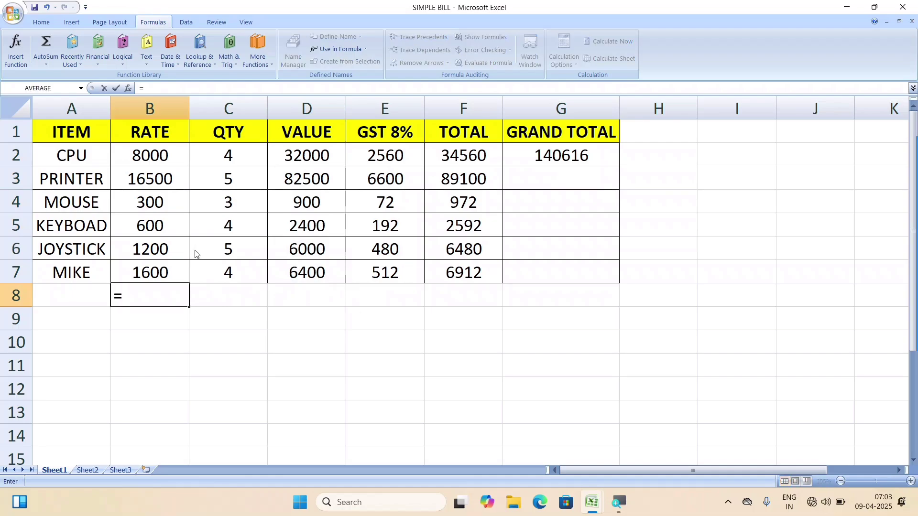
type("sum")
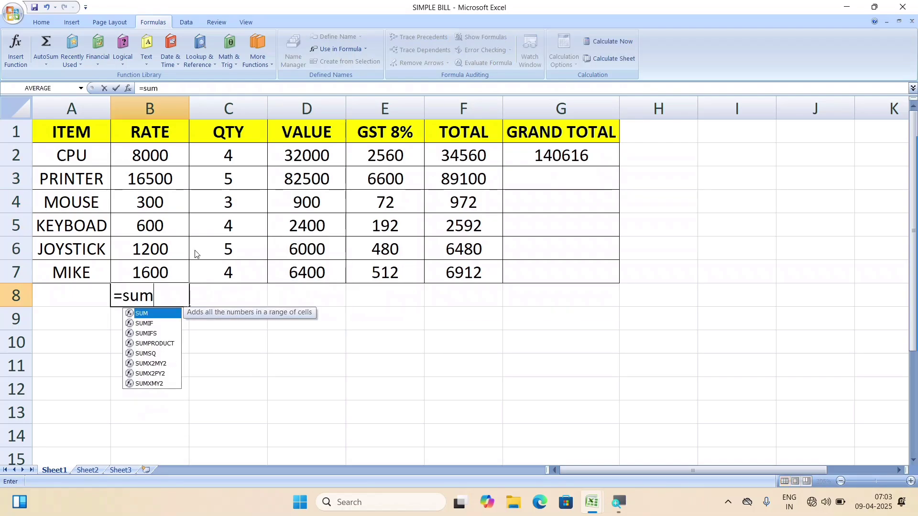
type("(rate)")
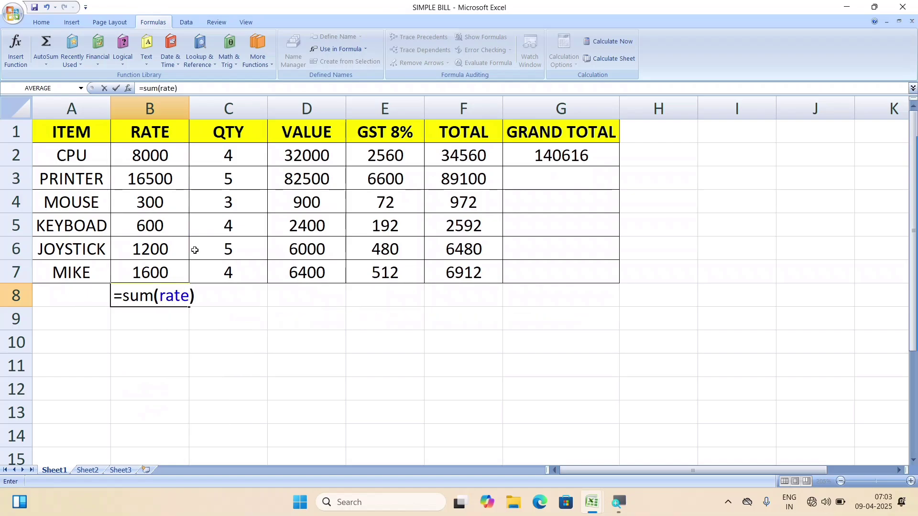
key("Return")
key("Up")
- Total the QTY column in C8 with the named-range formula =sum(qty)
key("Right")
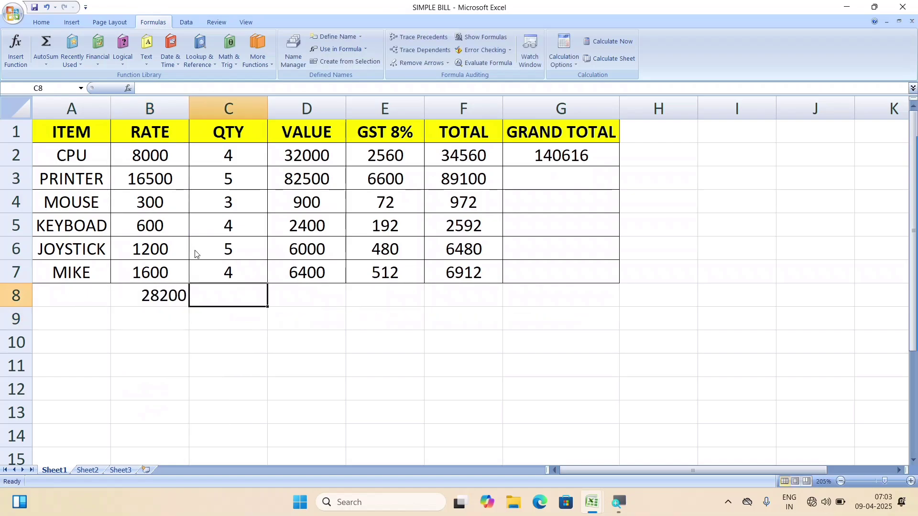
type("=sum")
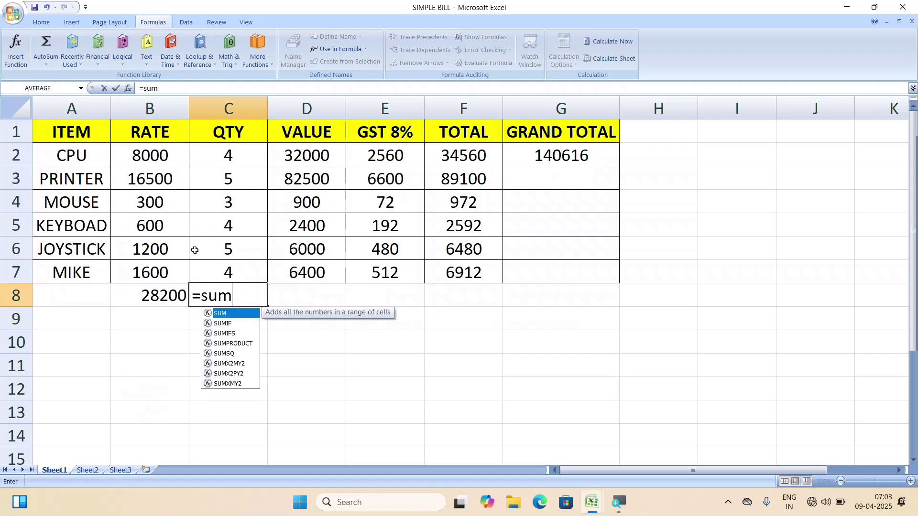
type("(qty")
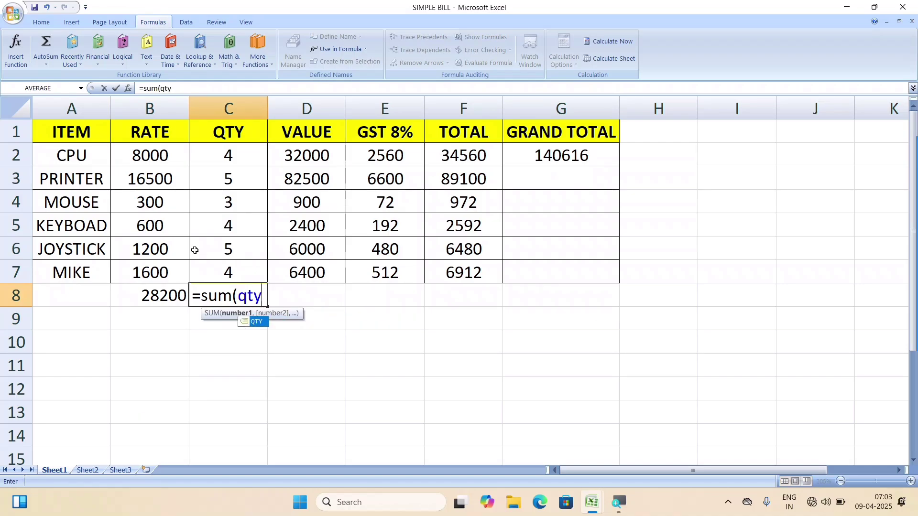
type(")")
key("Return")
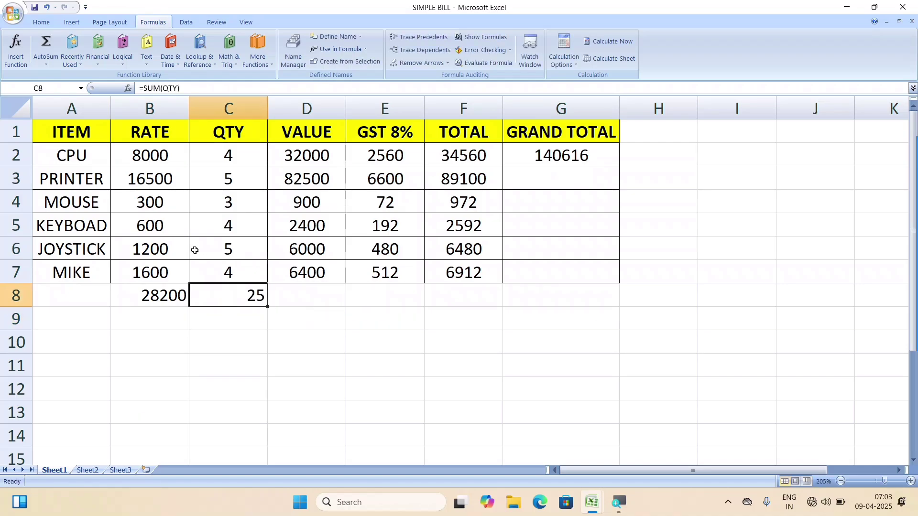
- Total the VALUE column in D8 with the named-range formula =sum(value)
key("Right")
type("=")
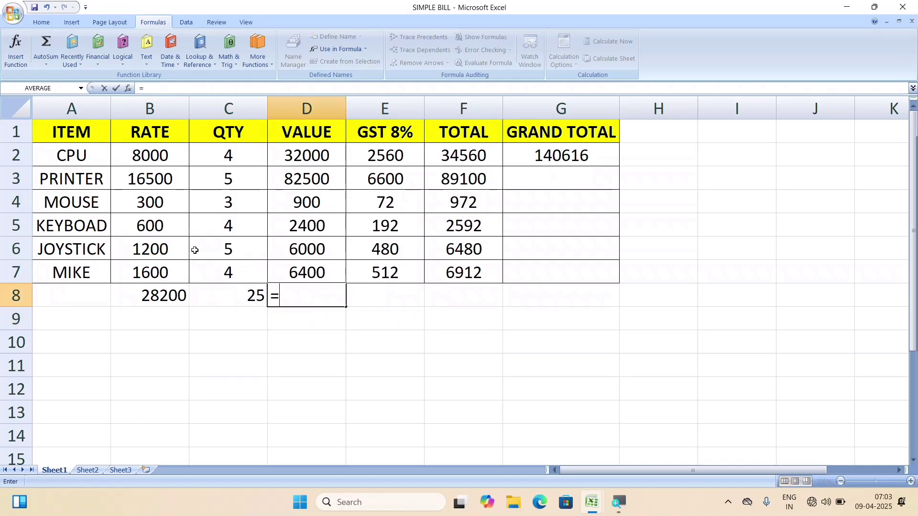
type("sum(")
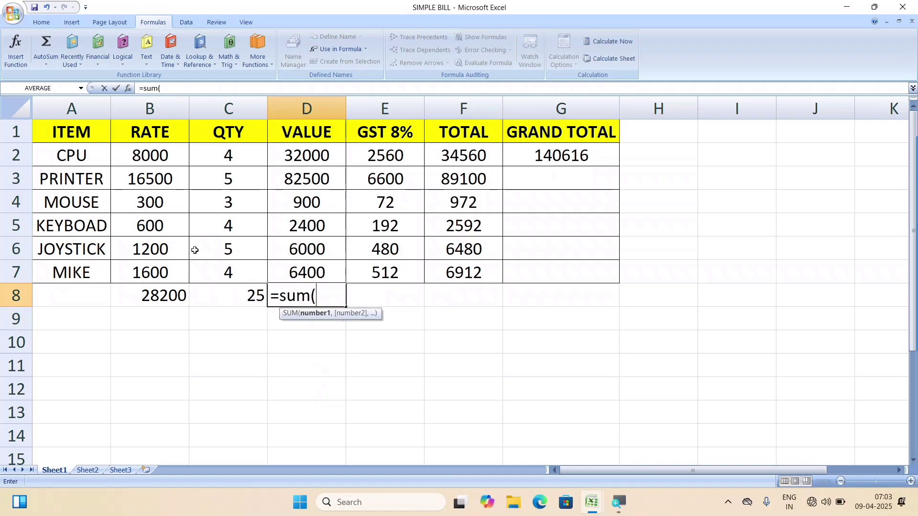
type("value)")
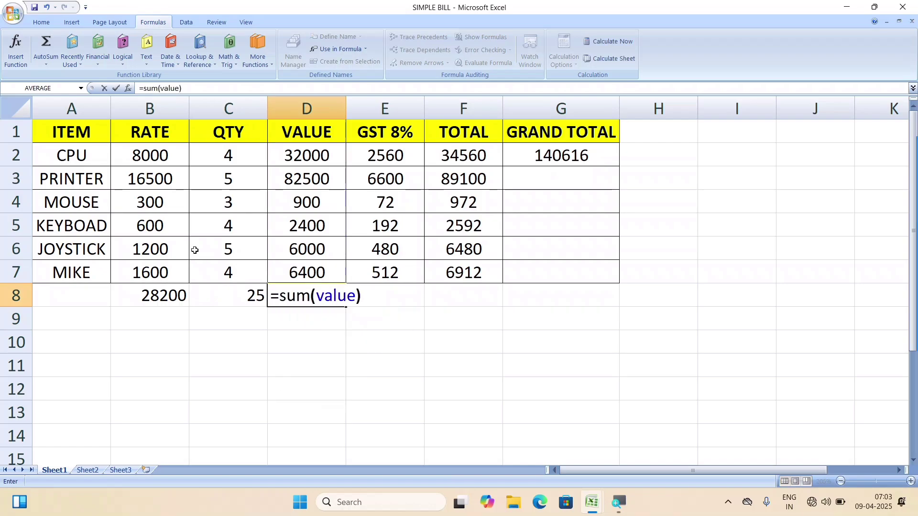
key("Return")
- Check the formula in E8 and clear the contents of E8:G8 below the bill table
key("Right")
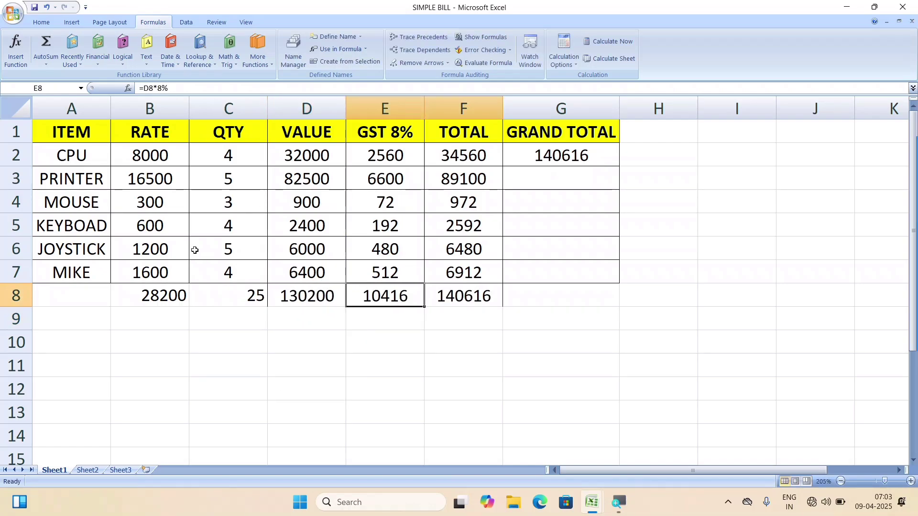
double_click(393, 297)
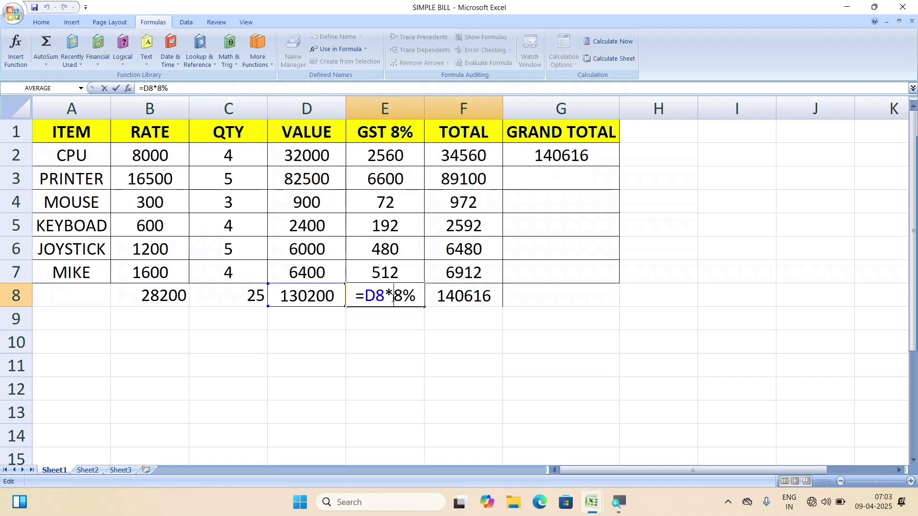
left_click(374, 317)
left_click_drag(401, 297, 519, 299)
key("Delete")
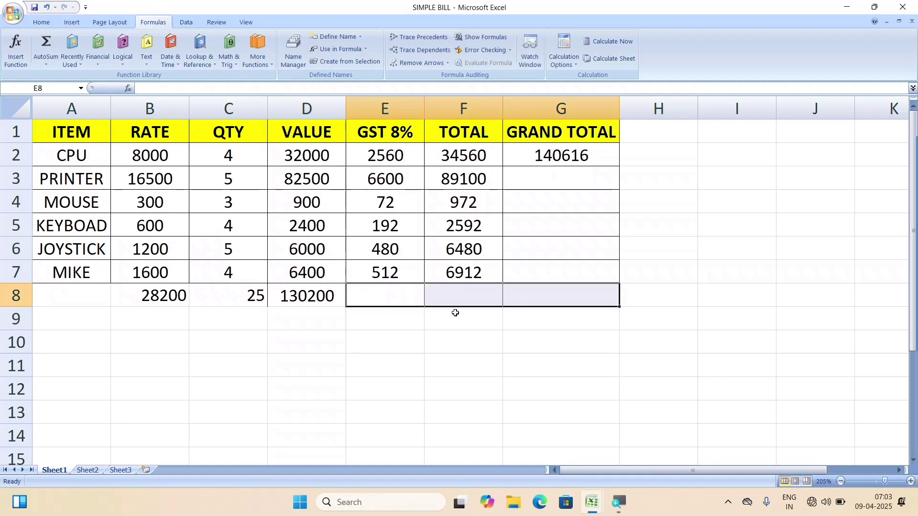
- Check the VALUE total's formula in D8, and total the GST 8% column in E8 with the named-range formula =sum(GST_8)
left_click(454, 311)
double_click(342, 305)
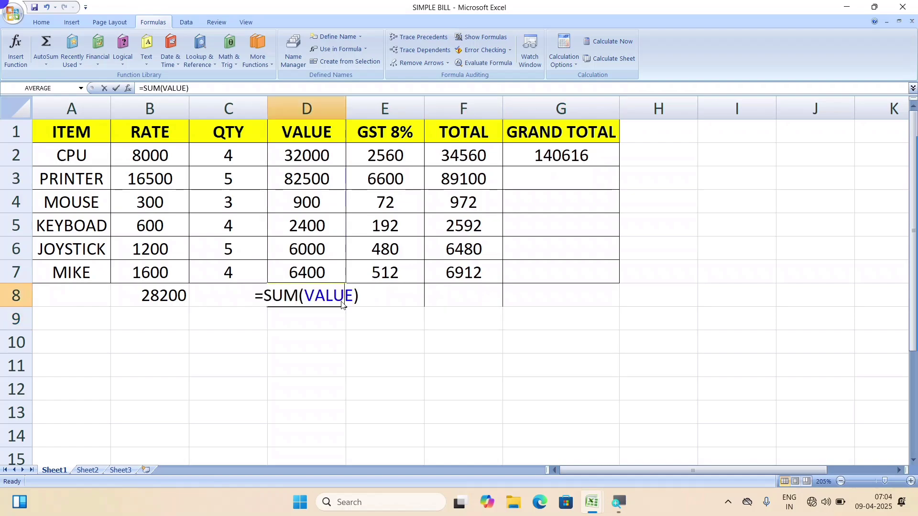
left_click(395, 300)
type("=")
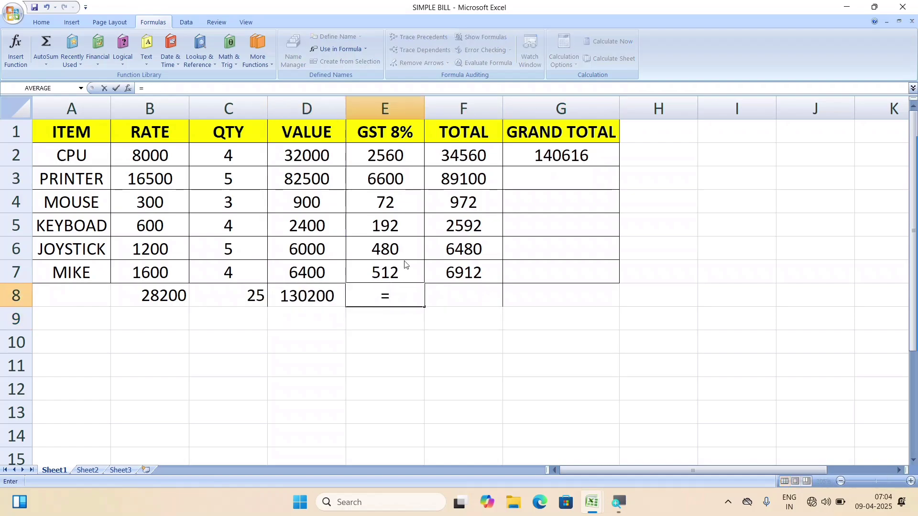
type("sum(")
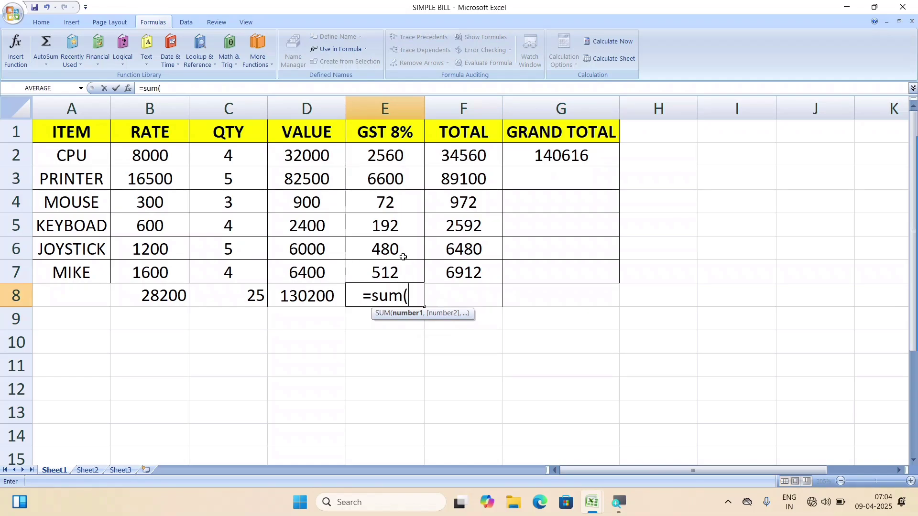
type("gs")
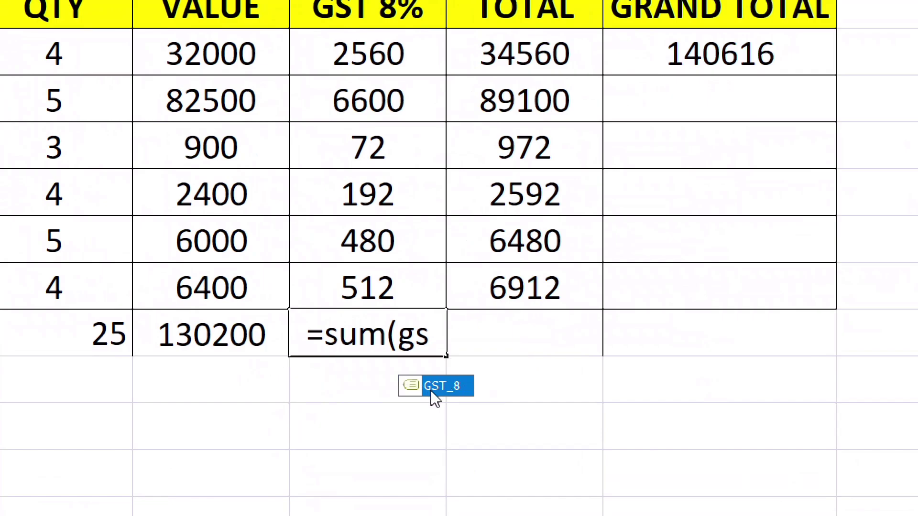
double_click(443, 380)
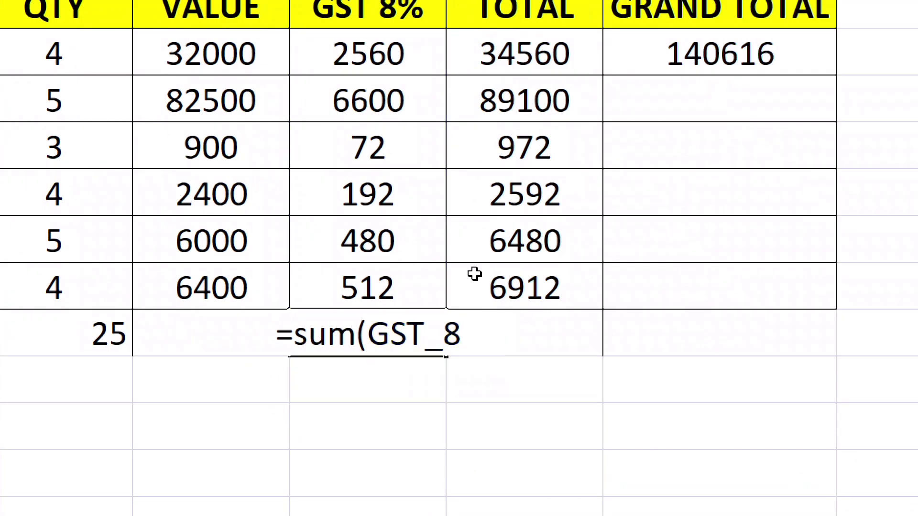
key("Return")
key("Up")
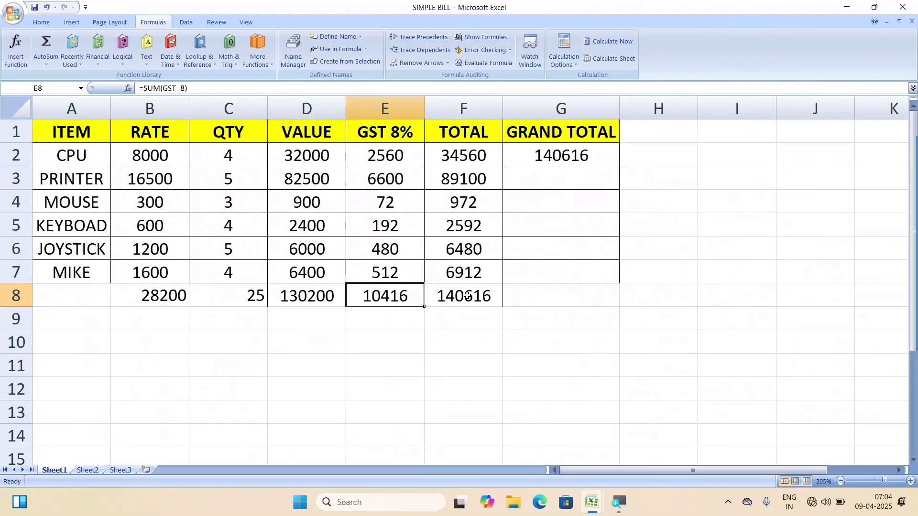
- Clear the leftover formula from F8 under the TOTAL column
left_click(467, 295)
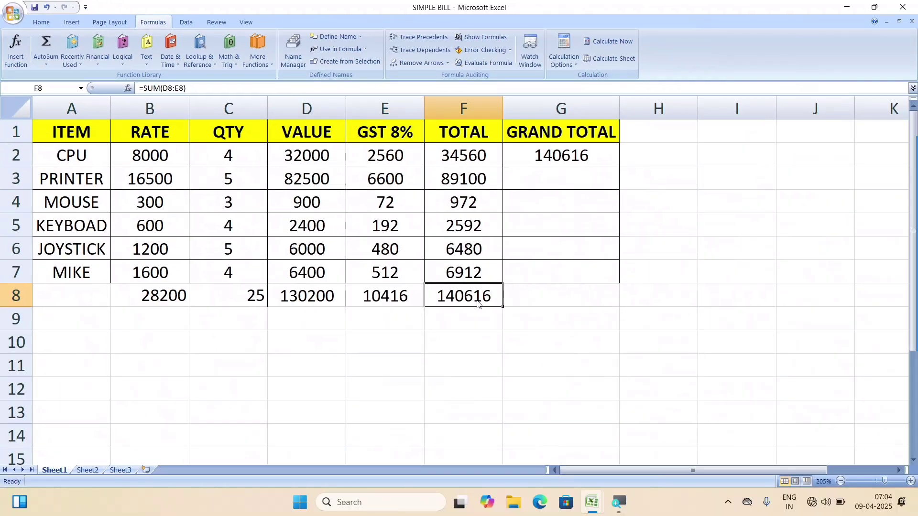
key("Delete")
left_click(414, 300)
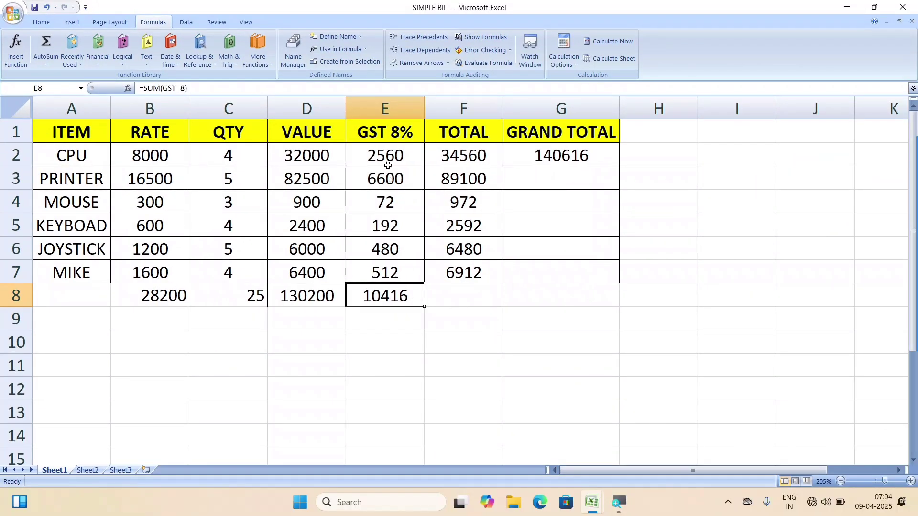
- Examine the GST 8%, TOTAL and VALUE headings together with the column ranges beneath them
left_click(386, 133)
left_click(420, 155)
left_click(473, 126)
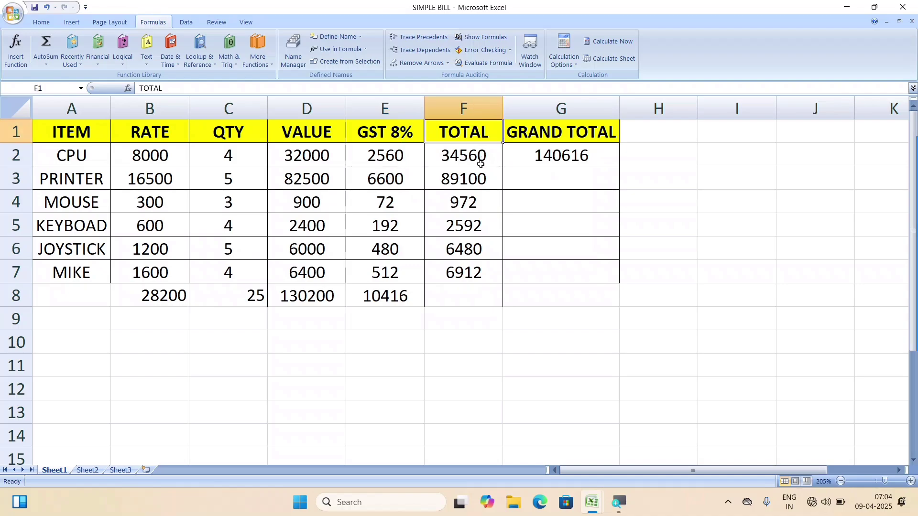
left_click_drag(462, 156, 464, 271)
left_click(451, 138)
left_click_drag(472, 155, 478, 251)
left_click(474, 134)
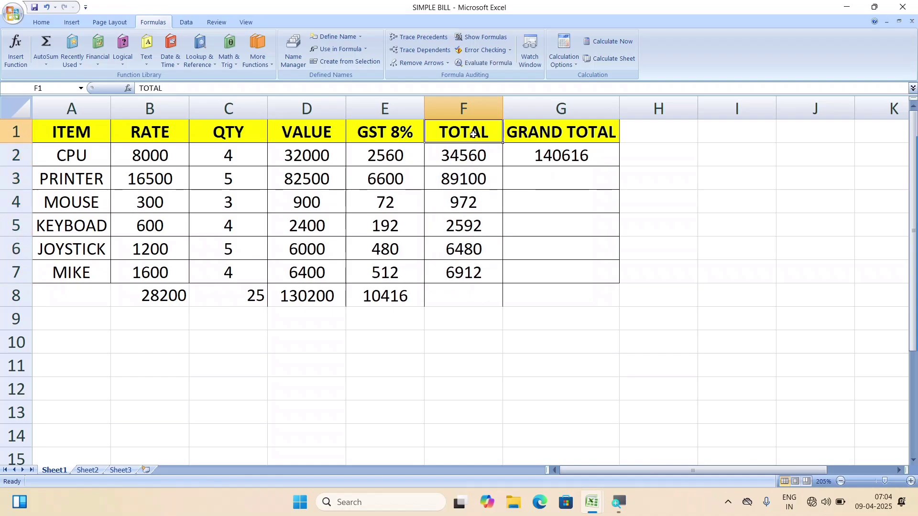
left_click(541, 152)
left_click(334, 161)
left_click_drag(328, 161, 306, 270)
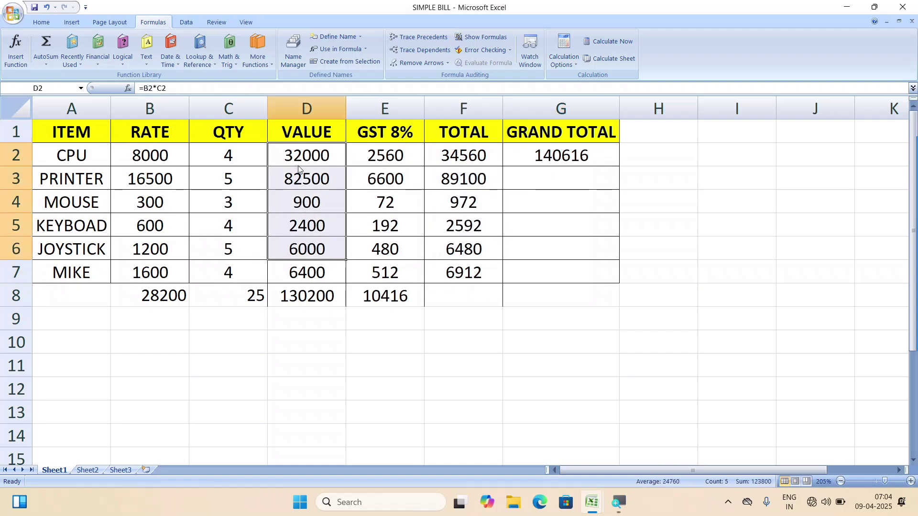
left_click(317, 132)
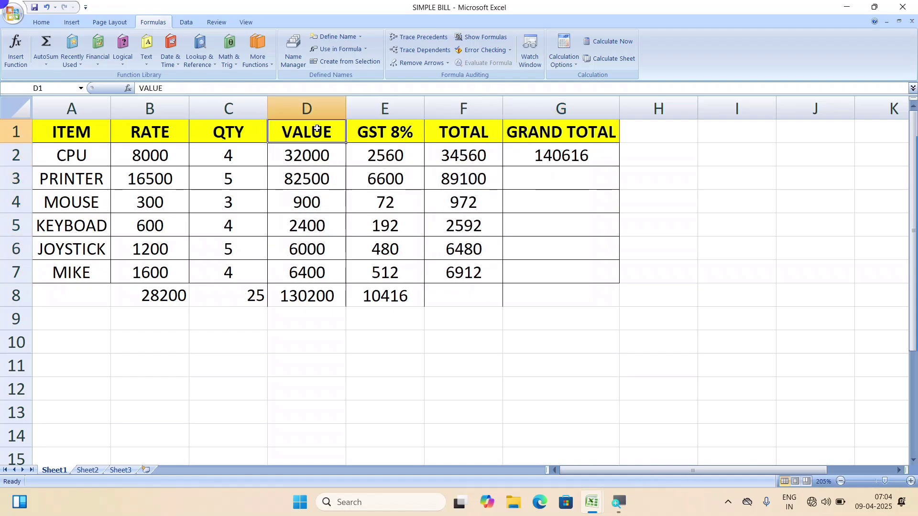
- Review the list of defined names available for use in formulas, and return to the bill table
left_click(336, 48)
scroll(311, 334, "down", 6)
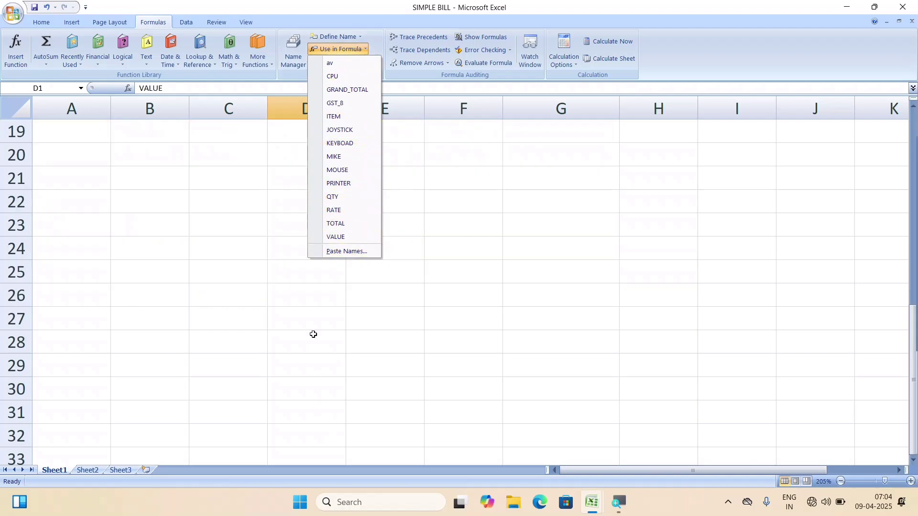
left_click(282, 304)
scroll(310, 264, "up", 2)
scroll(310, 265, "up", 4)
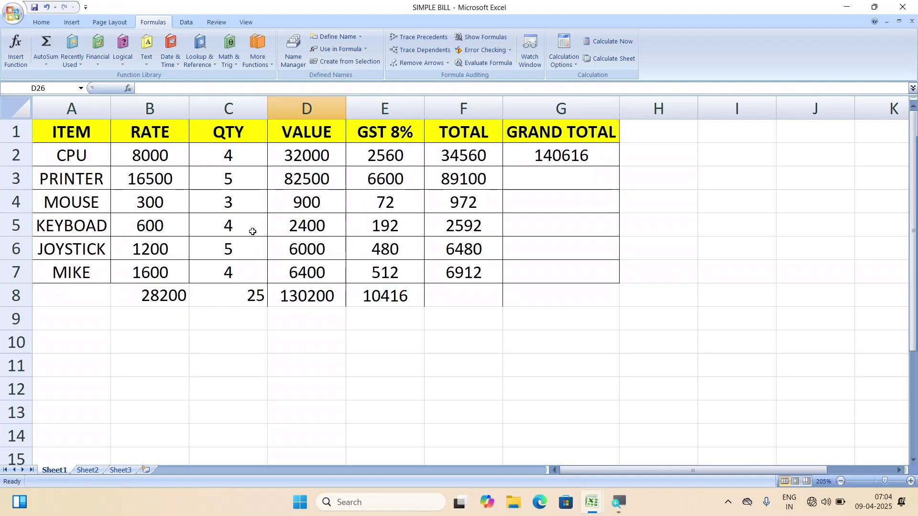
- Check the TOTAL range F2:F7 and start a formula in E13 below the bill table
left_click_drag(478, 184, 471, 273)
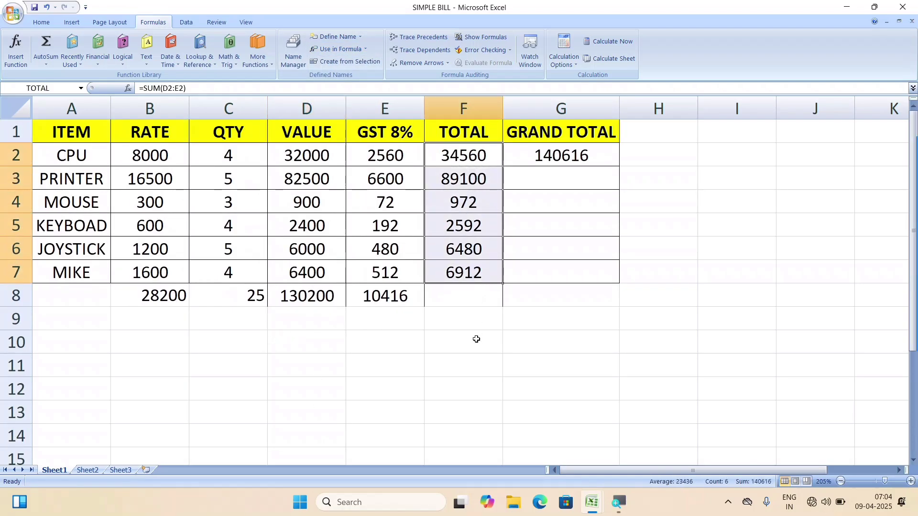
scroll(475, 340, "down", 1)
left_click(410, 350)
type("=")
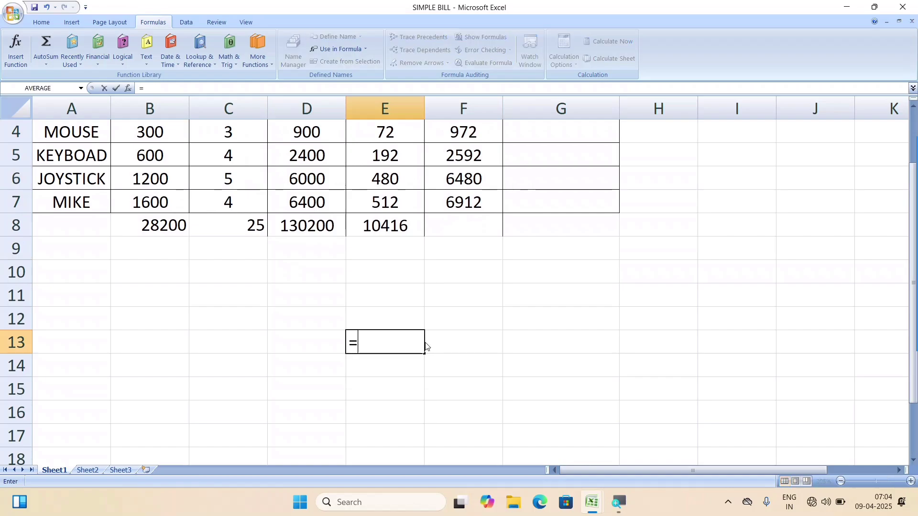
- Enter a SUM formula in cell E13 that adds up the defined name TOTAL
type("sum")
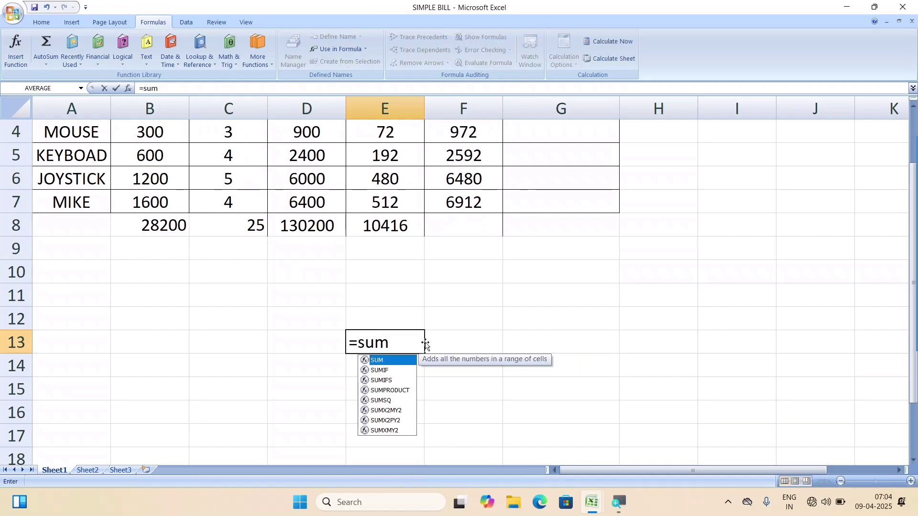
type("(")
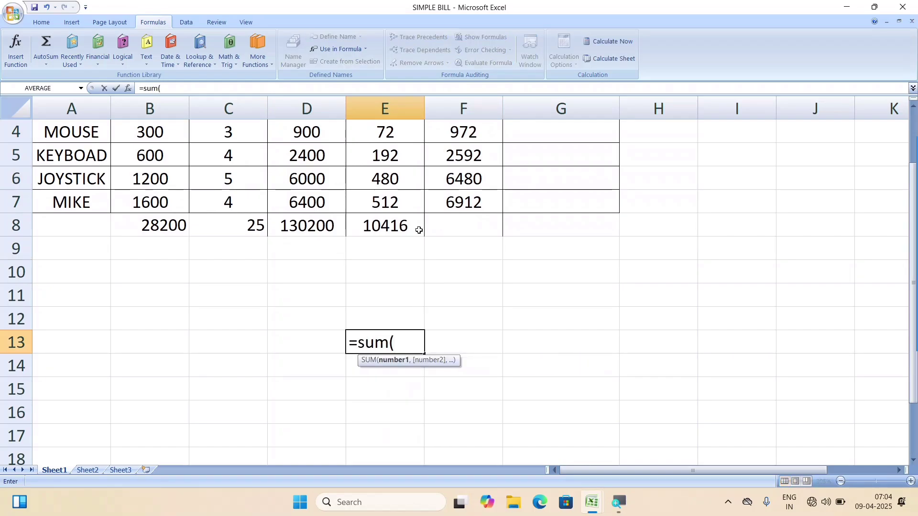
left_click(351, 51)
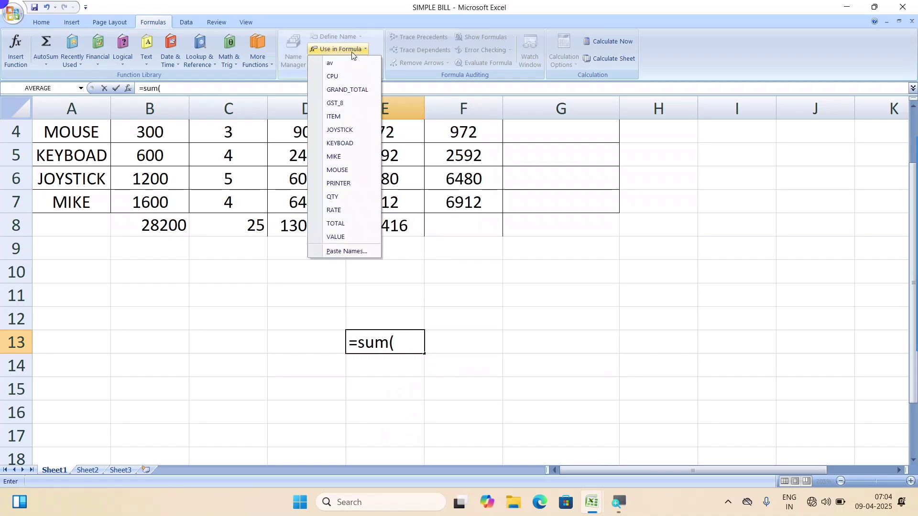
left_click(339, 224)
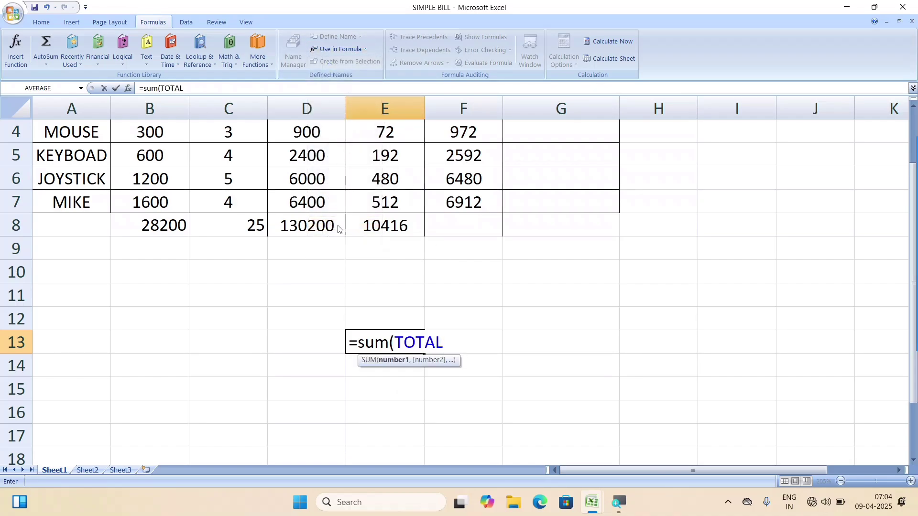
key("Return")
left_click(390, 349)
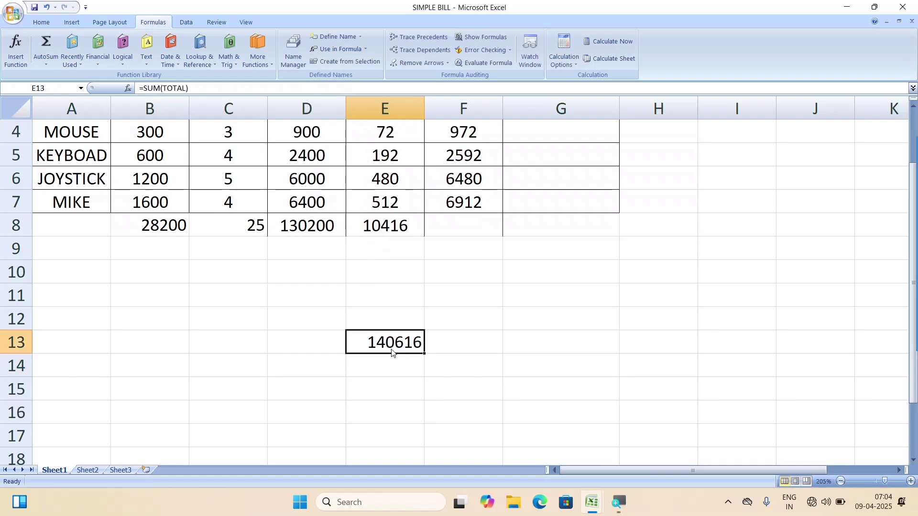
- Review the bill's VALUE, GST 8%, GRAND TOTAL and TOTAL columns to see which cells the named range sums
scroll(387, 334, "up", 1)
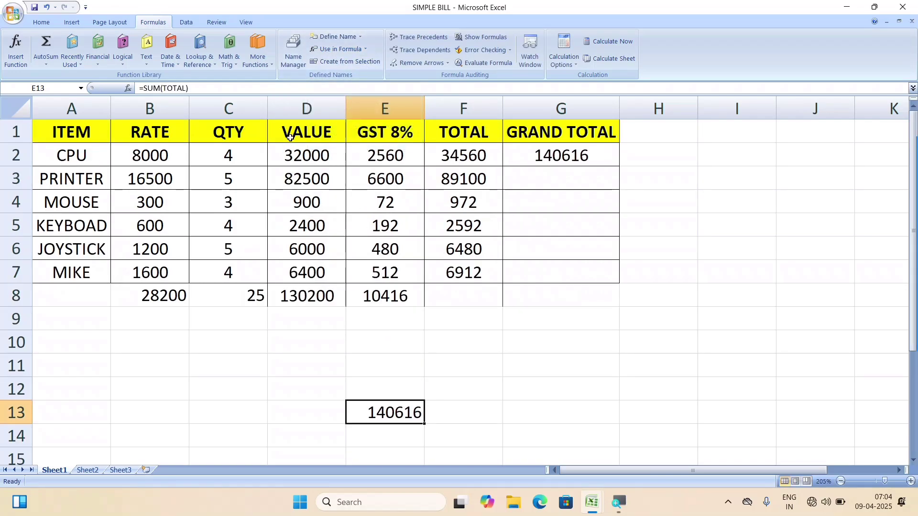
left_click_drag(290, 138, 309, 246)
left_click_drag(386, 137, 402, 246)
left_click_drag(520, 148, 519, 248)
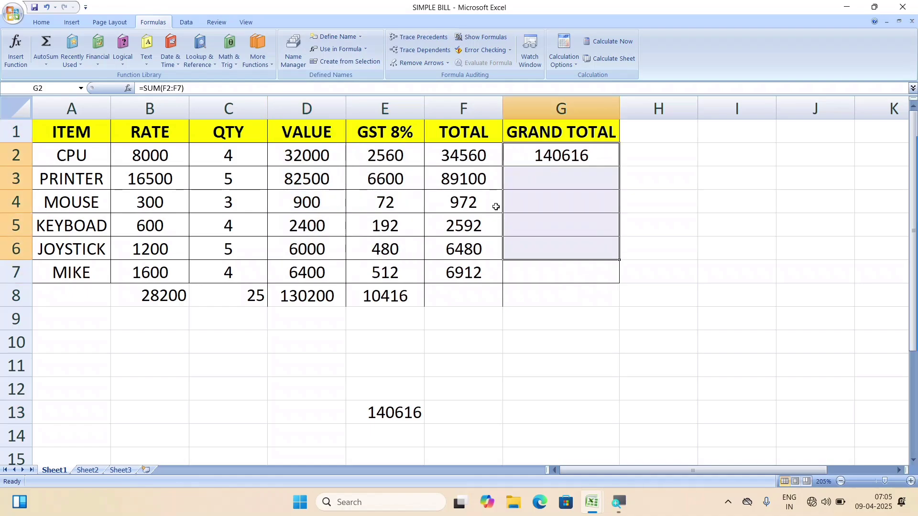
left_click(455, 141)
left_click_drag(455, 142, 453, 276)
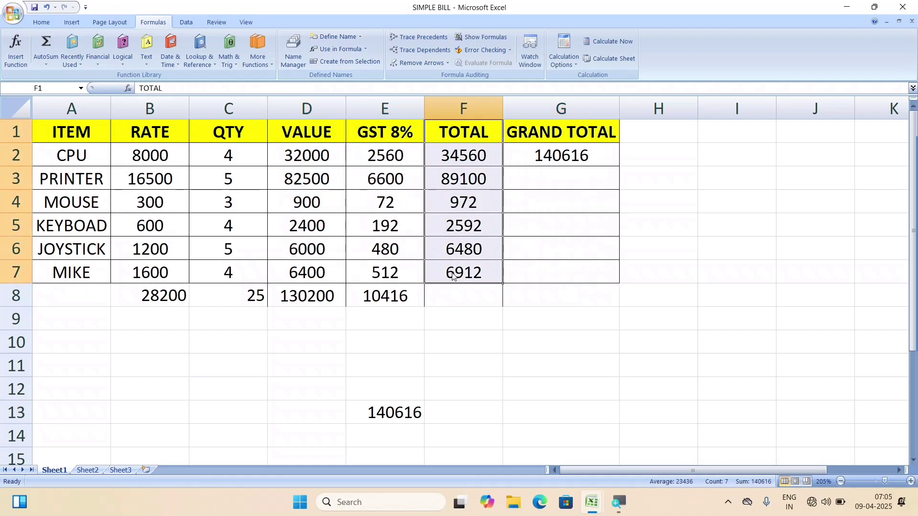
left_click(417, 139)
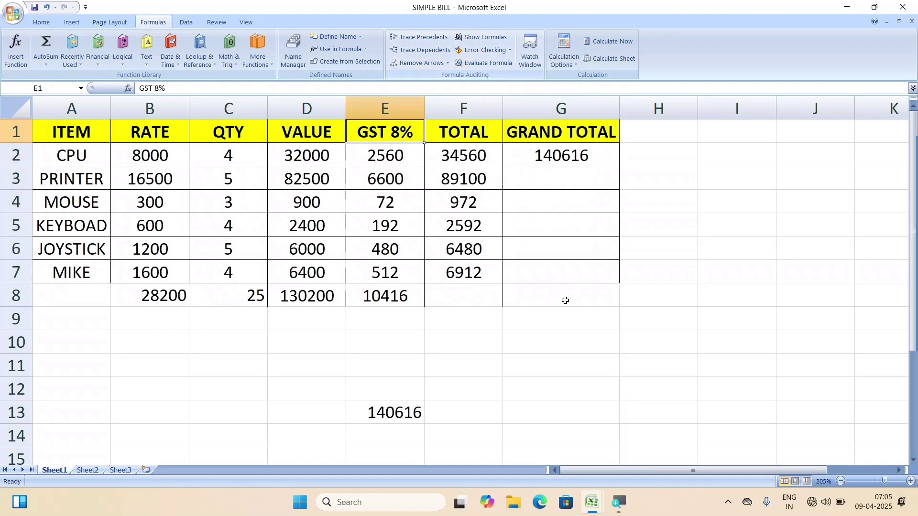
- Enter 45 in cells D32 and F32 in the empty area below the bill
left_click(533, 358)
scroll(440, 385, "down", 8)
left_click(320, 292)
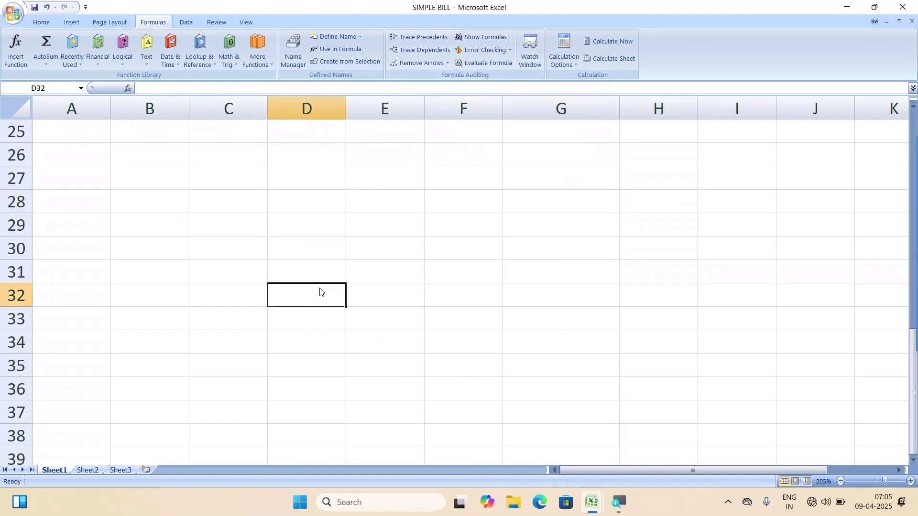
type("45")
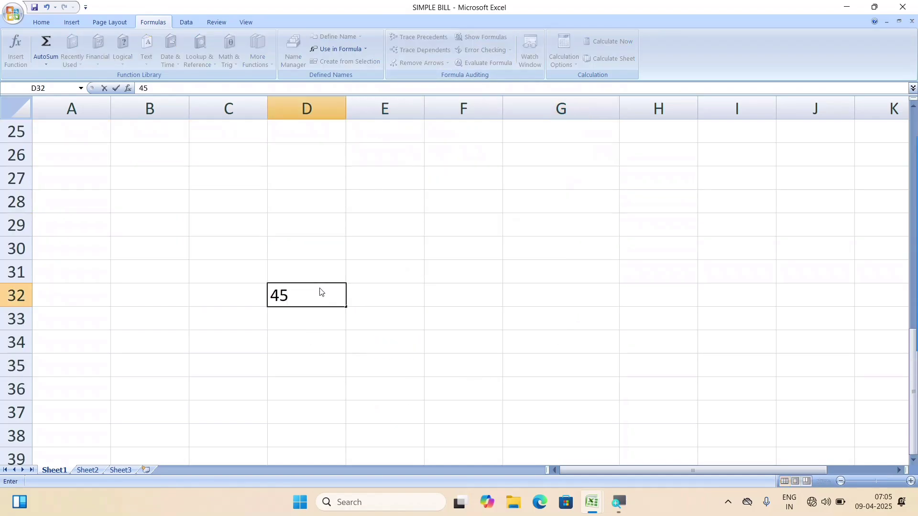
key("Right")
key("Right")
type("45")
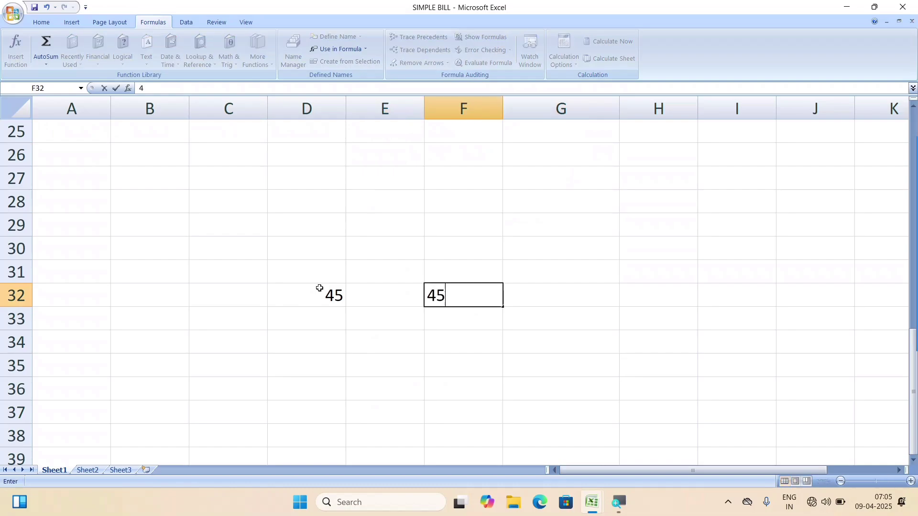
- Enter 85 in cell F28 and 75 in cell A28
key("Up")
key("Up")
key("Up")
key("Up")
type("85")
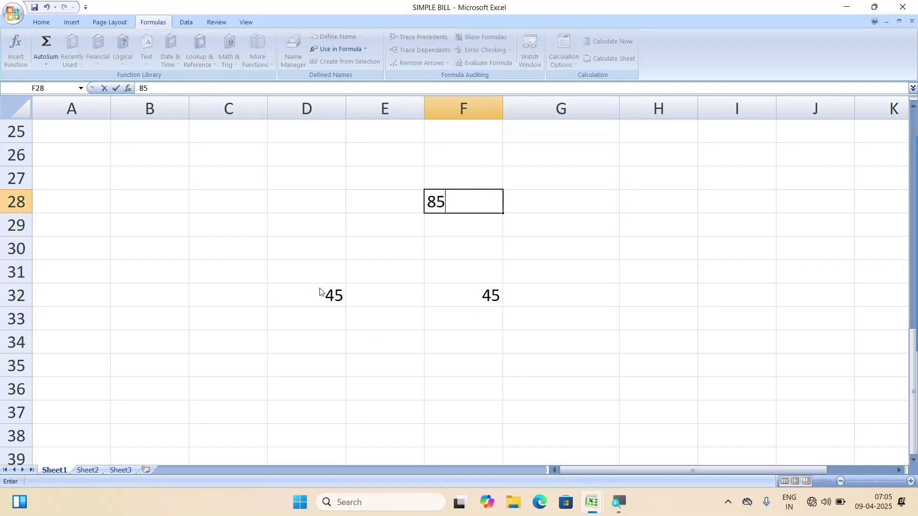
key("Left")
key("Left")
key("Left")
key("Left")
key("Left")
type("75")
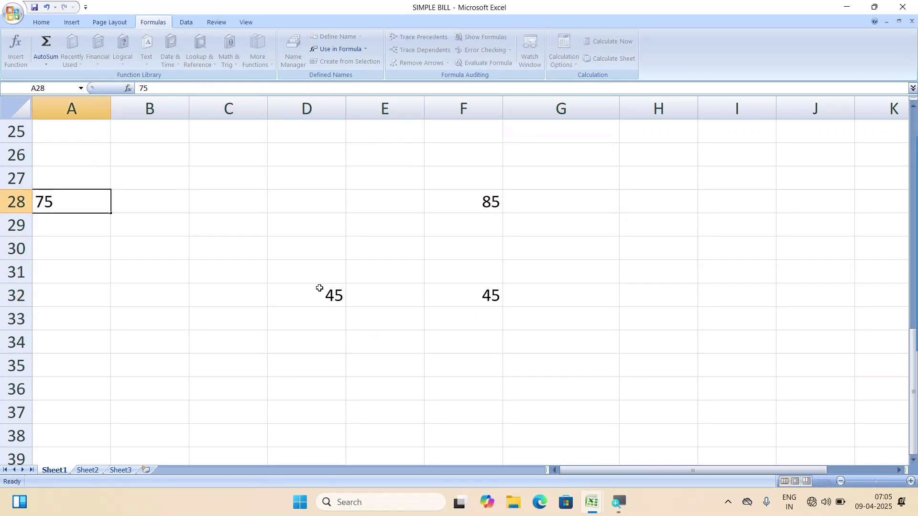
- Enter 45 in cell I33
key("Right")
key("Right")
key("Right")
key("Right")
key("Down")
key("Down")
key("Right")
key("Right")
key("Right")
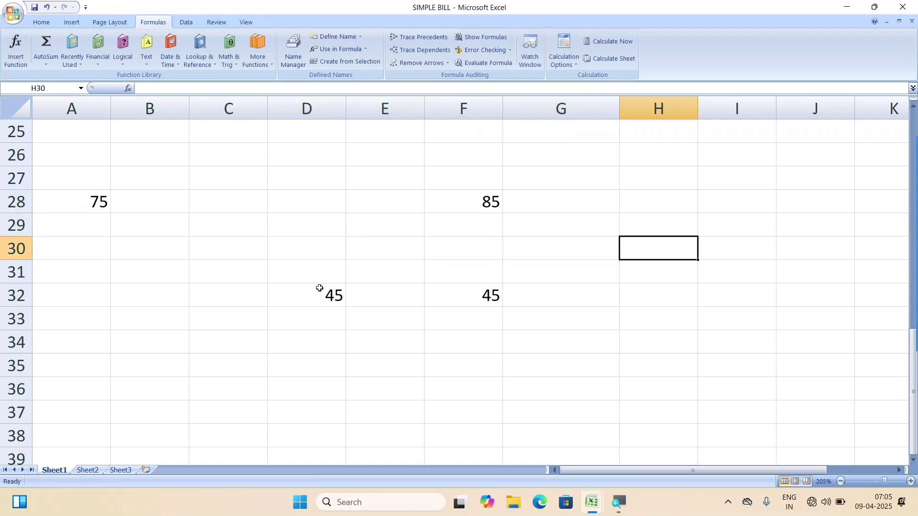
key("Right")
key("Down")
key("Down")
key("Down")
type("45")
key("Down")
- Add the five scattered numbers in cell F36 with the formula =A28+D32+F28+F32+I33
key("Left")
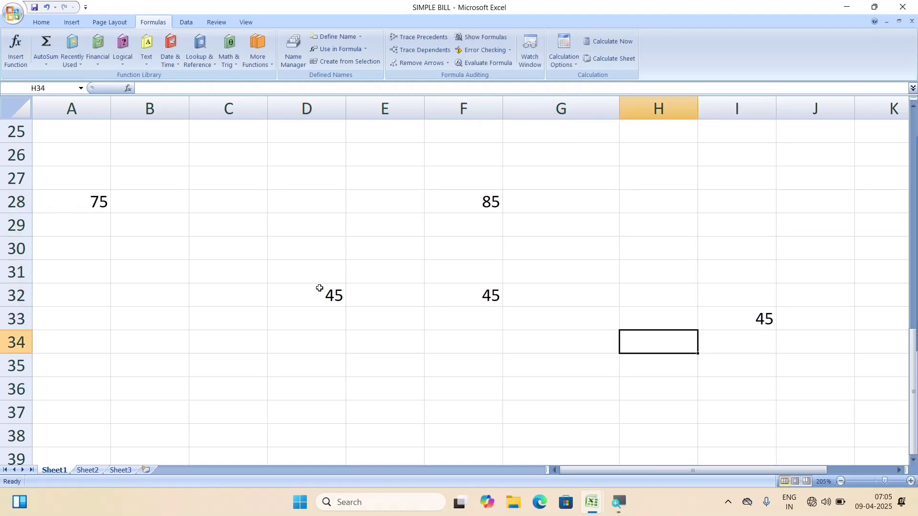
key("Left")
key("Left")
key("Down")
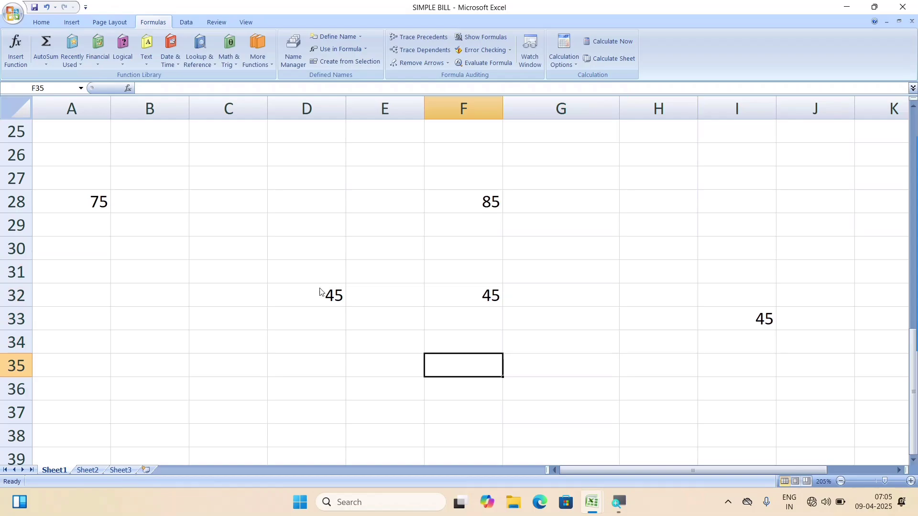
key("Down")
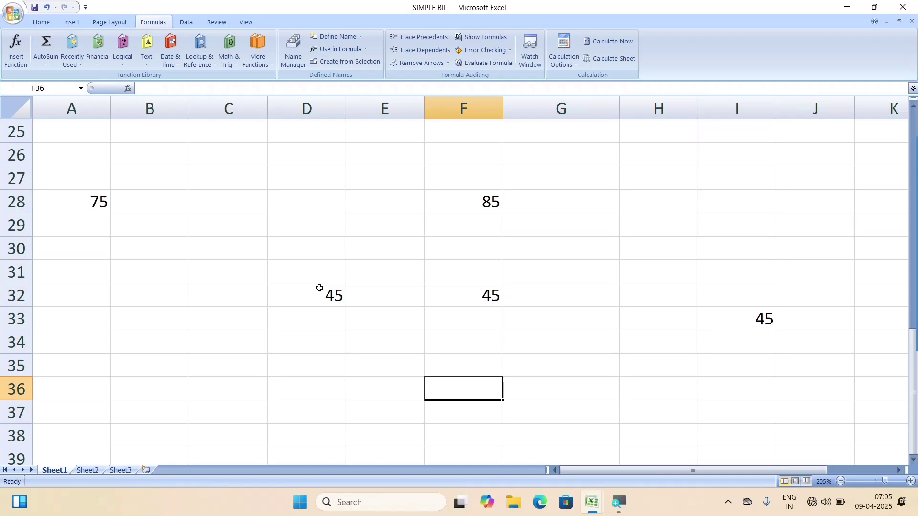
type("=")
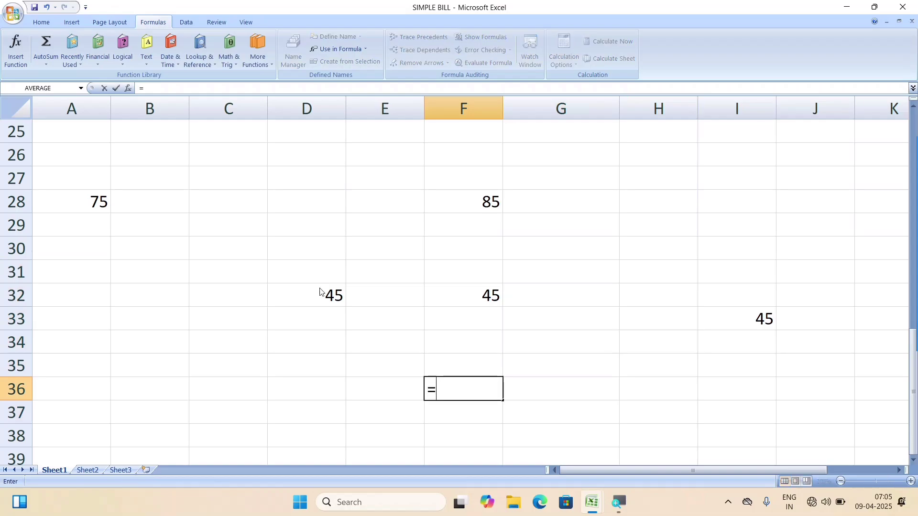
type("s")
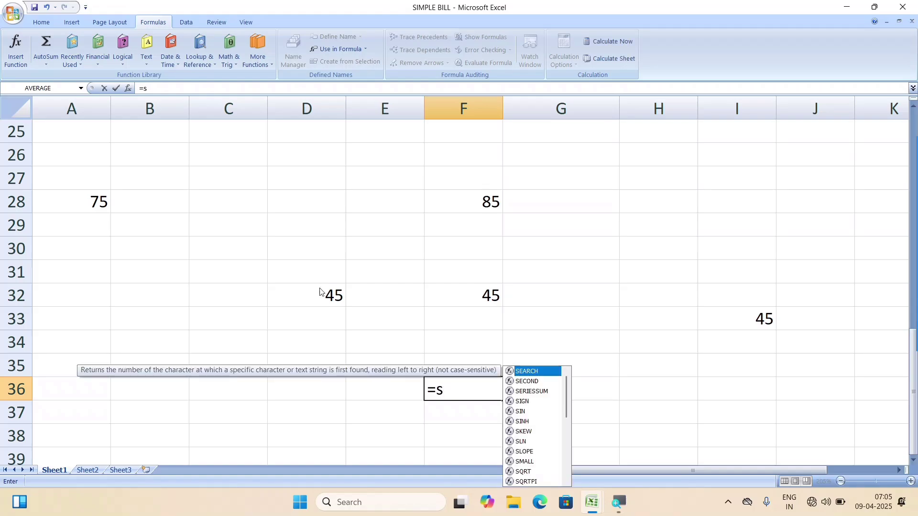
key("BackSpace")
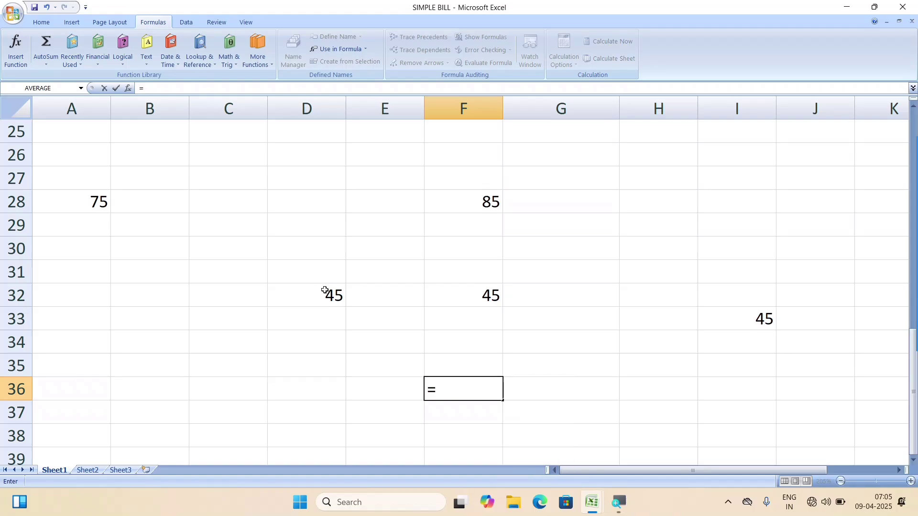
left_click(76, 201)
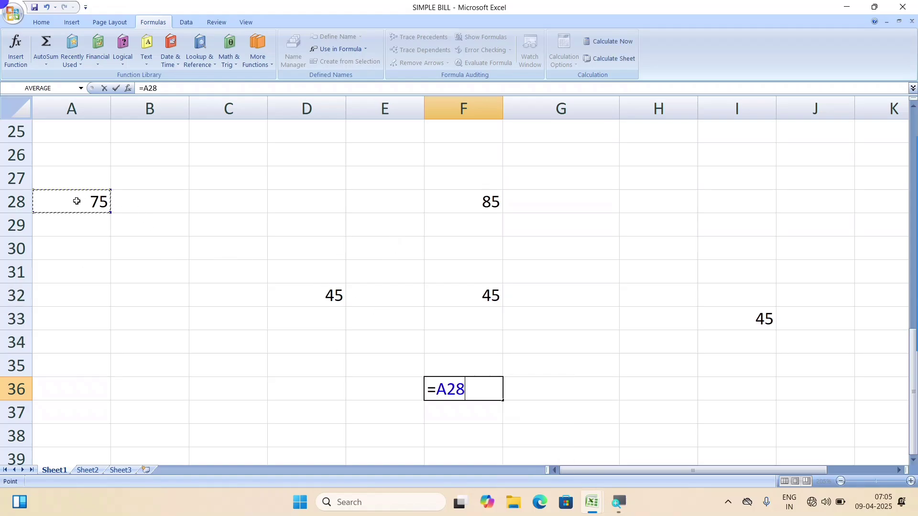
type("+")
left_click(291, 296)
type("+")
left_click(469, 203)
type("+")
left_click(463, 295)
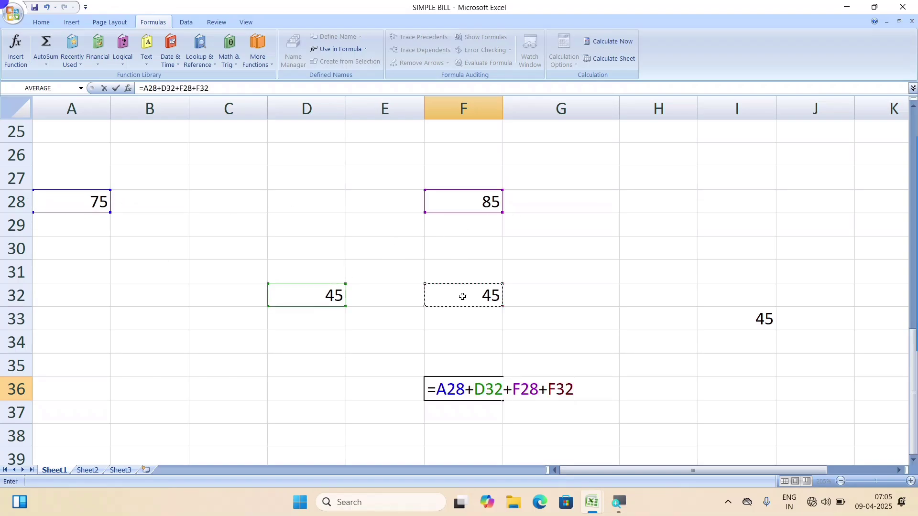
type("+")
left_click(747, 317)
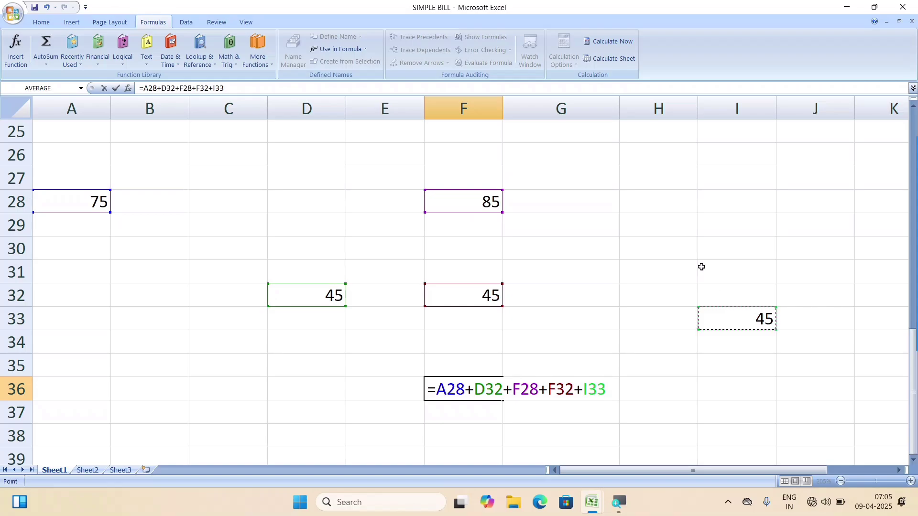
key("Return")
- Trace the precedents of the formula in cell F36
key("Up")
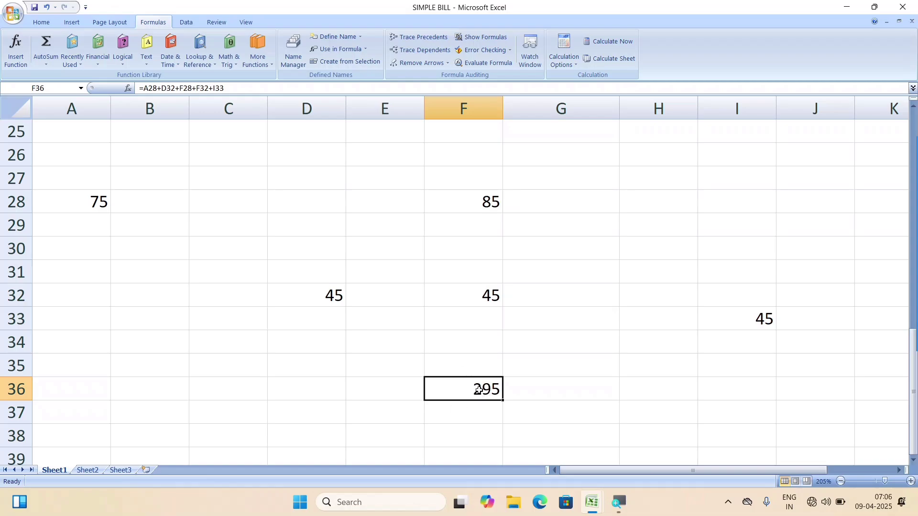
left_click(424, 38)
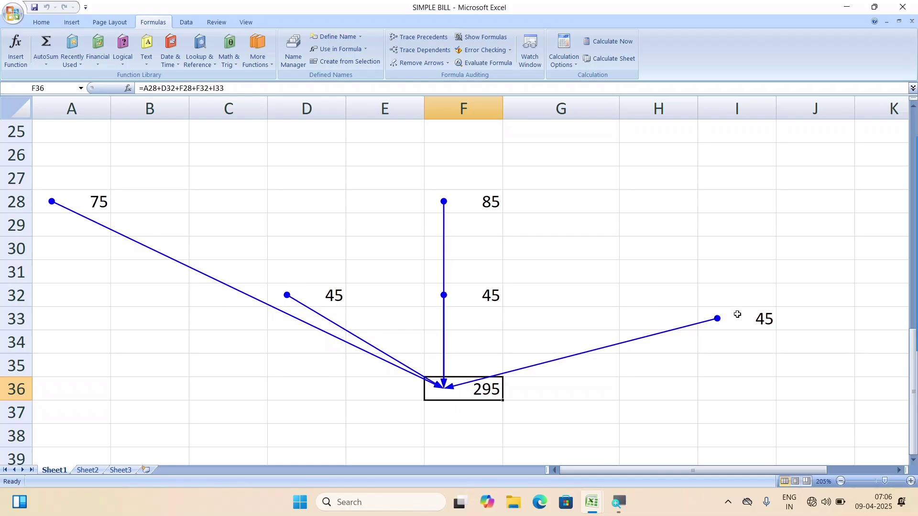
- Enter 45 in cell H30 and 85 in cell C28 as numbers that the F36 formula does not use
left_click(634, 240)
type("45")
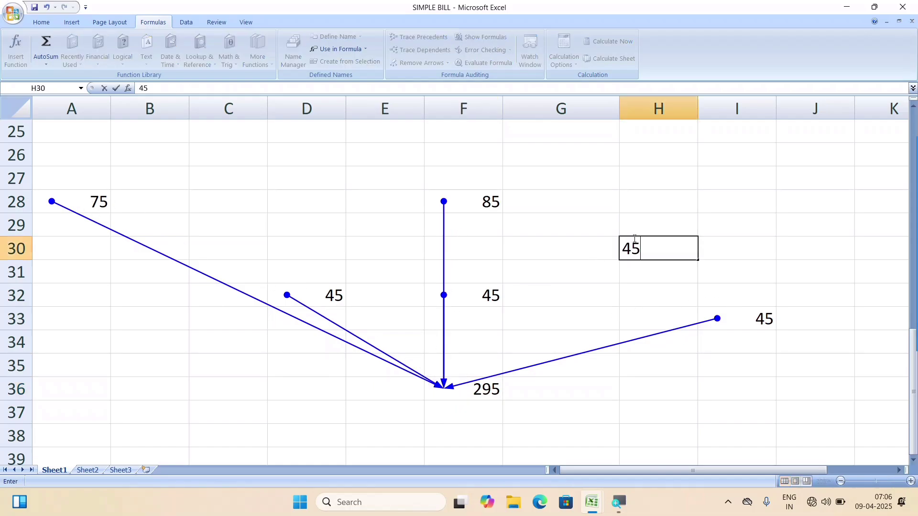
key("Return")
left_click(254, 211)
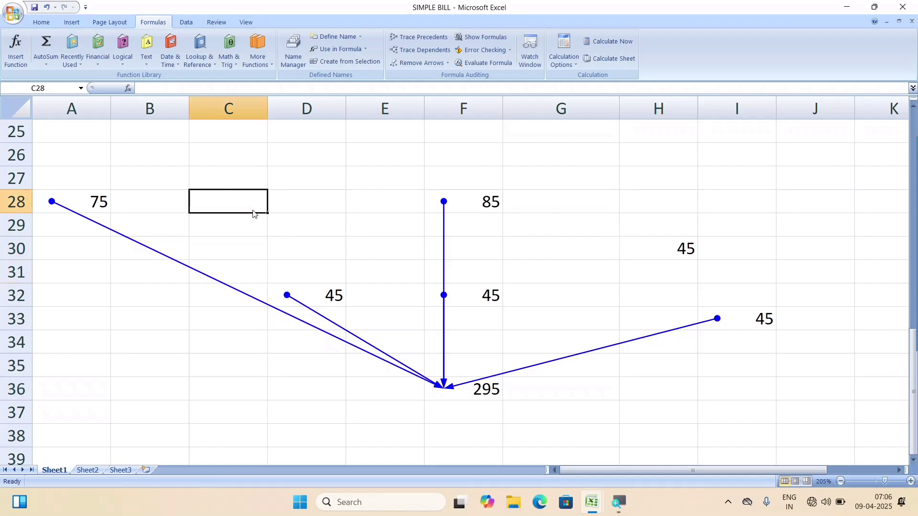
type("85")
left_click(332, 252)
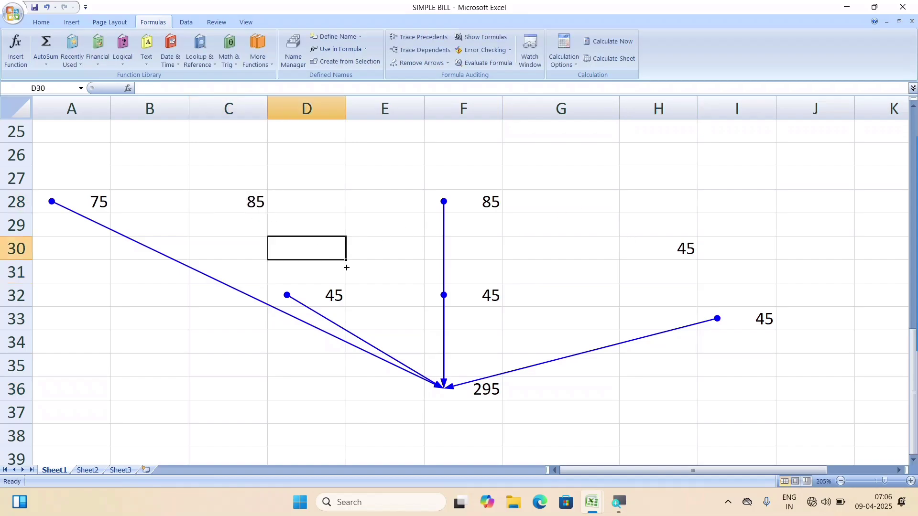
left_click(264, 203)
left_click(689, 256)
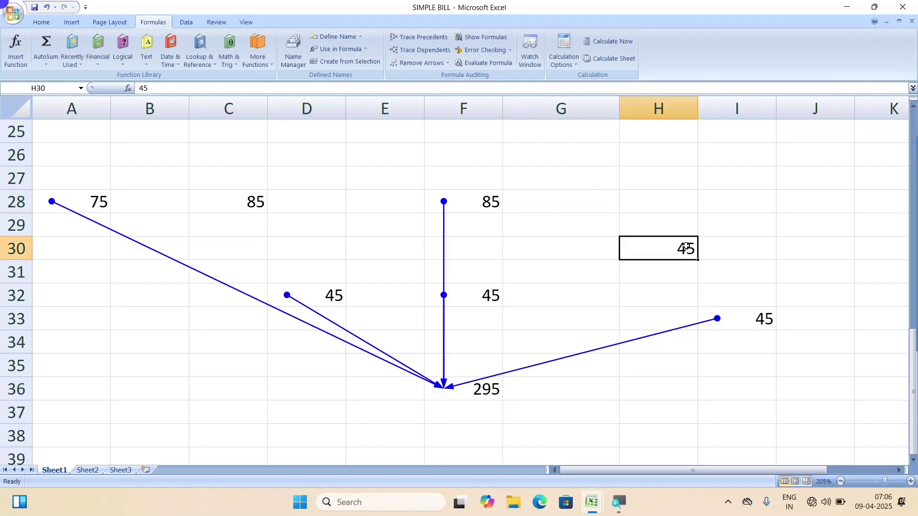
- Enter 45, 85 and 45 in cells C44, D44 and E44
scroll(440, 394, "down", 4)
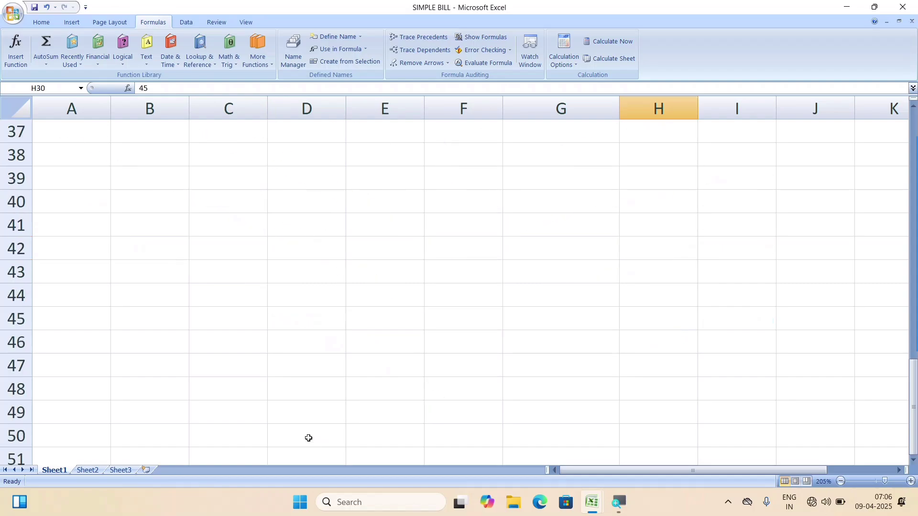
left_click(206, 299)
type("45")
key("Tab")
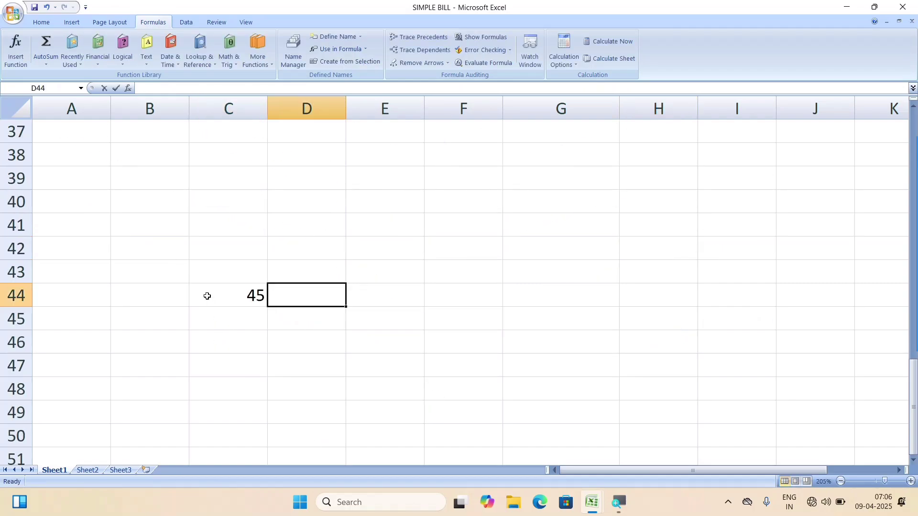
type("85")
key("Tab")
type("45")
key("Tab")
- Sum the range C44:E44 in cell F44 with the SUM function and select that cell again
type("=sum(")
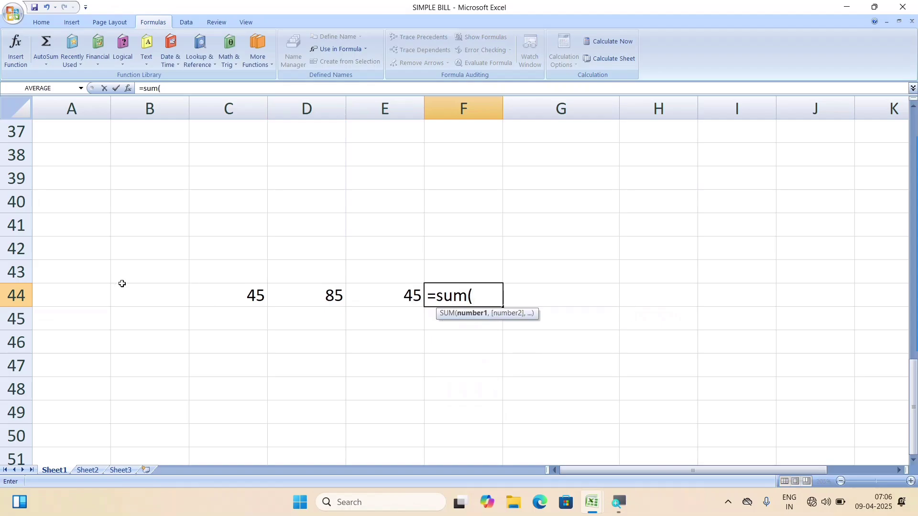
left_click_drag(224, 287, 385, 306)
key("Return")
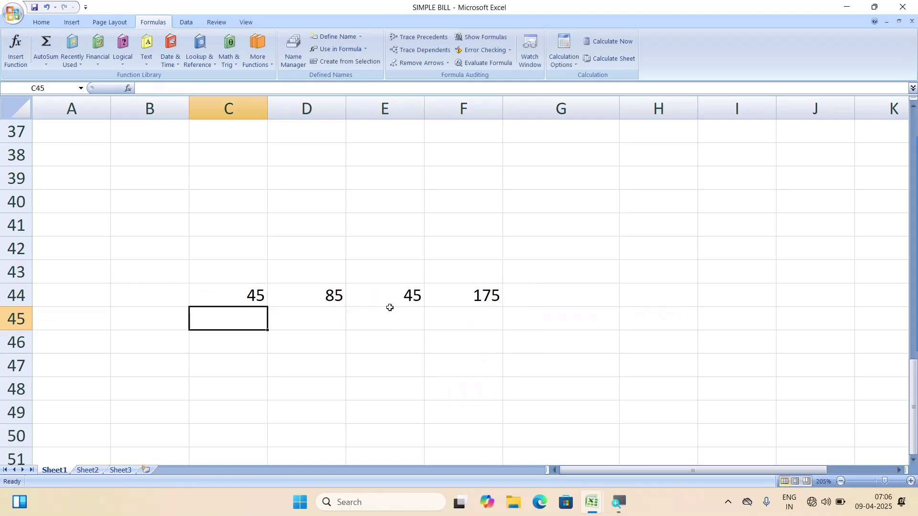
left_click(484, 296)
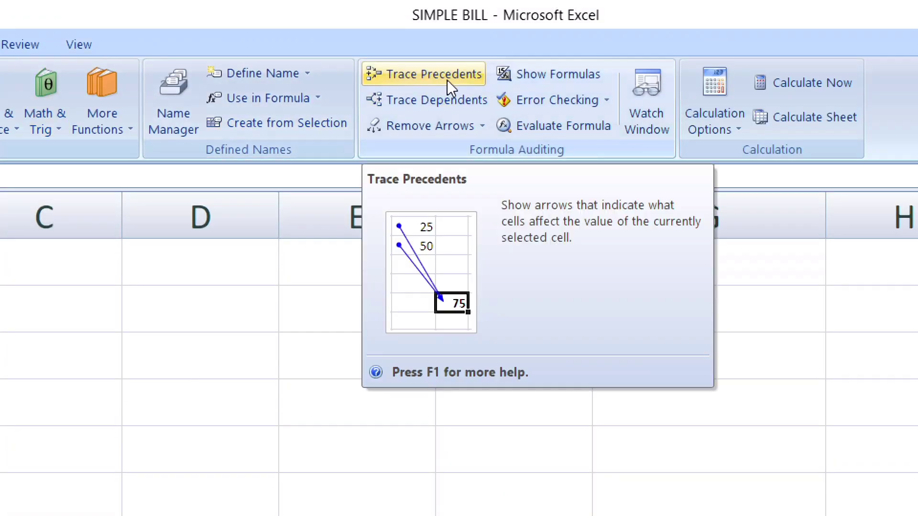
- Trace the precedents of the SUM formula in cell F44, examine the marked range, and remove the arrows
left_click(446, 79)
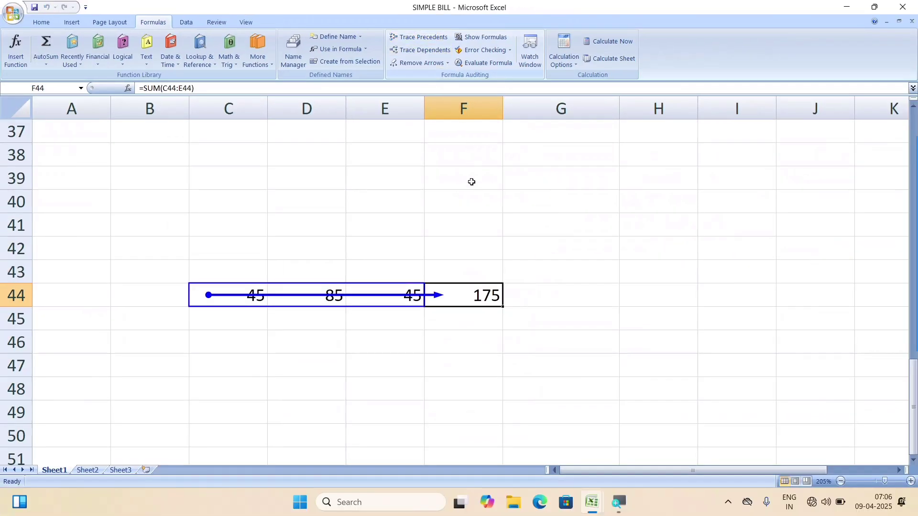
left_click(477, 358)
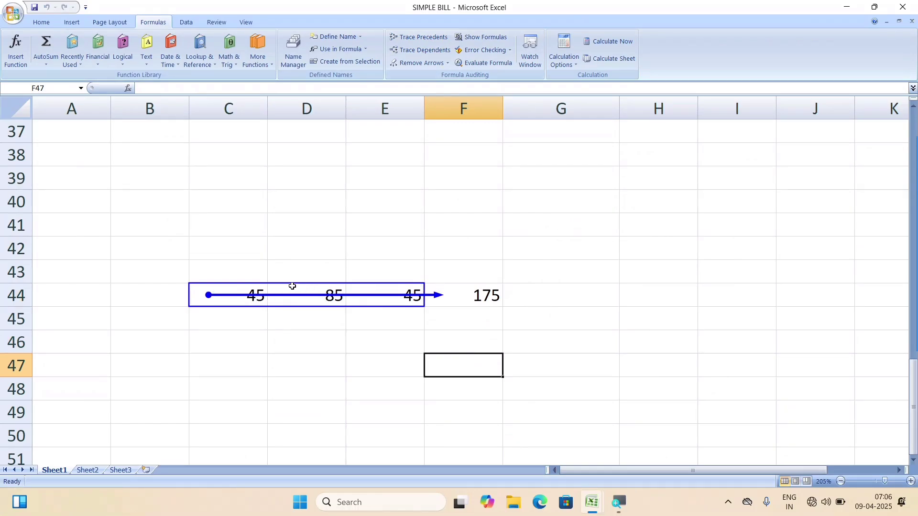
left_click(463, 298)
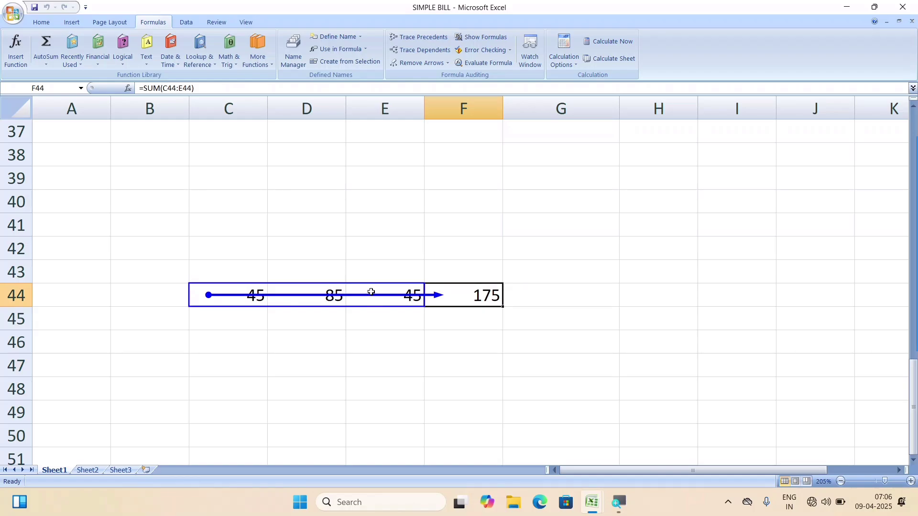
key("Return")
left_click(473, 292)
left_click(106, 364)
left_click_drag(164, 280, 414, 354)
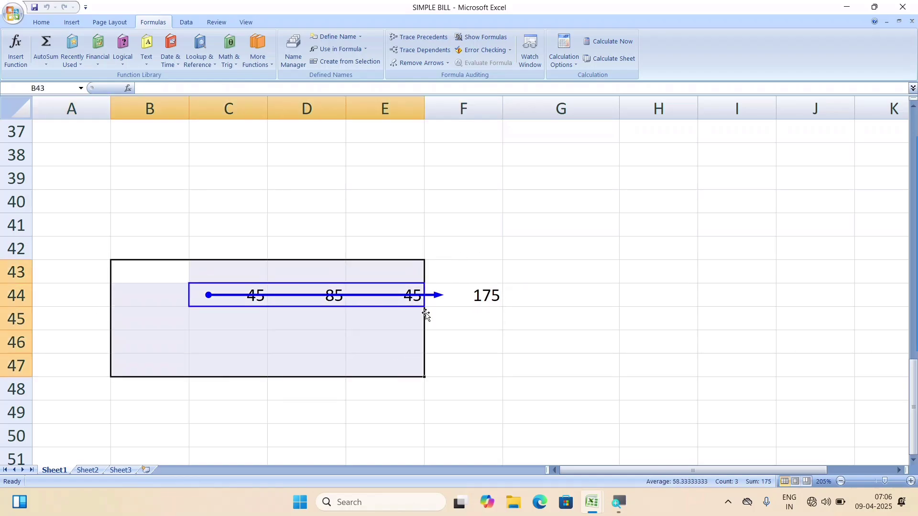
left_click(420, 62)
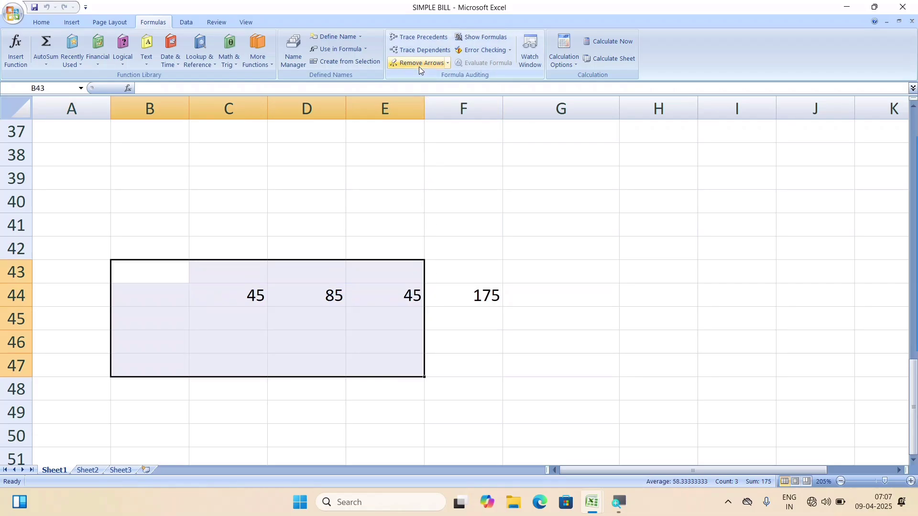
- Trace the dependents of cell C44
left_click(471, 270)
left_click(470, 293)
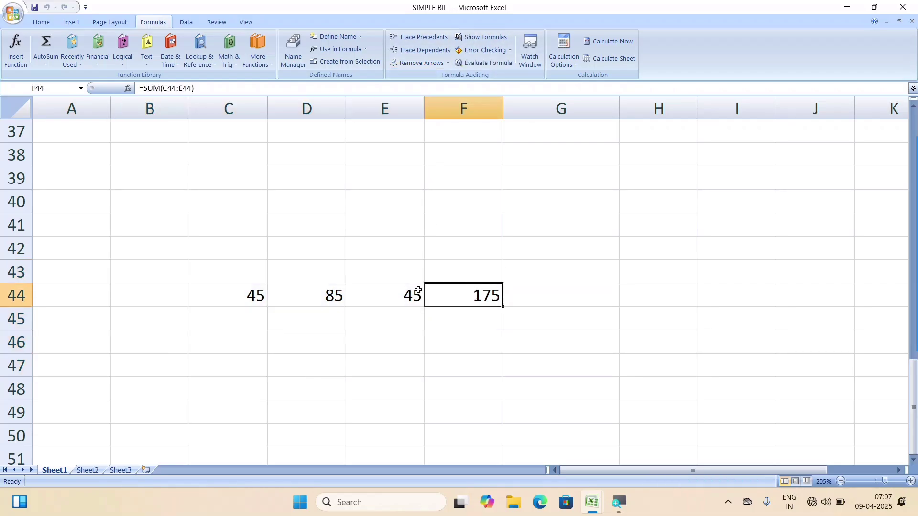
left_click(265, 298)
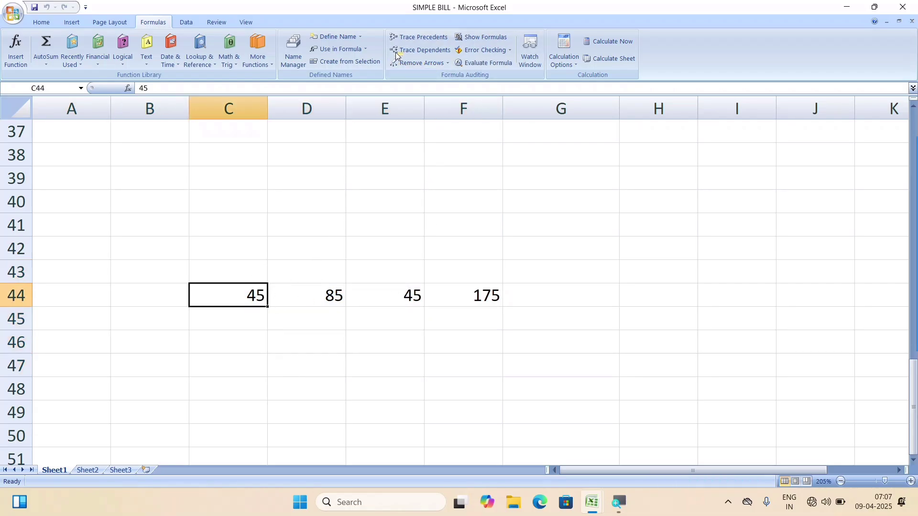
left_click(429, 54)
- Trace the dependents of cell A28 in the upper group of numbers
scroll(469, 268, "up", 4)
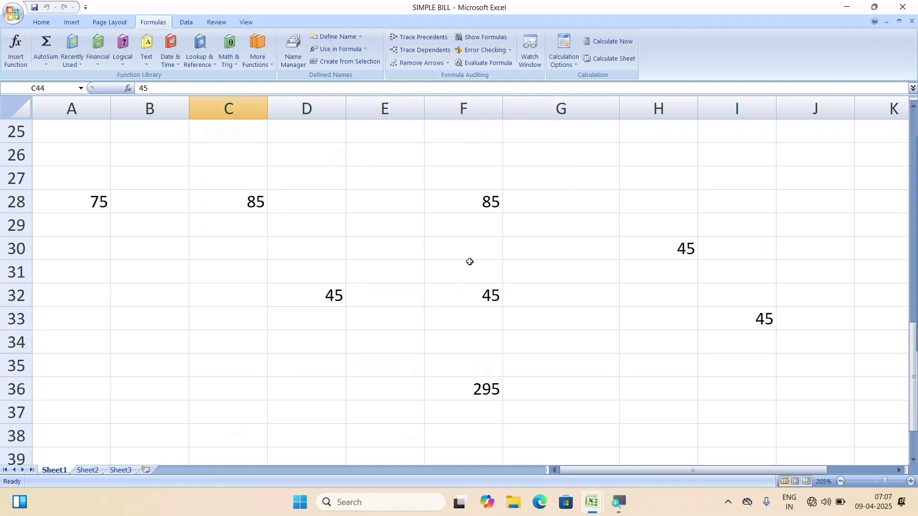
scroll(469, 260, "up", 1)
scroll(478, 249, "down", 1)
left_click(473, 202)
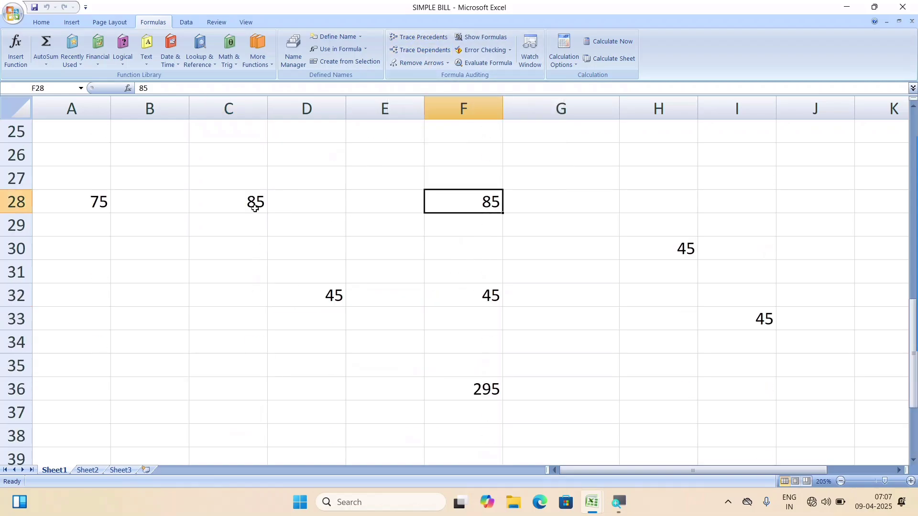
left_click(99, 202)
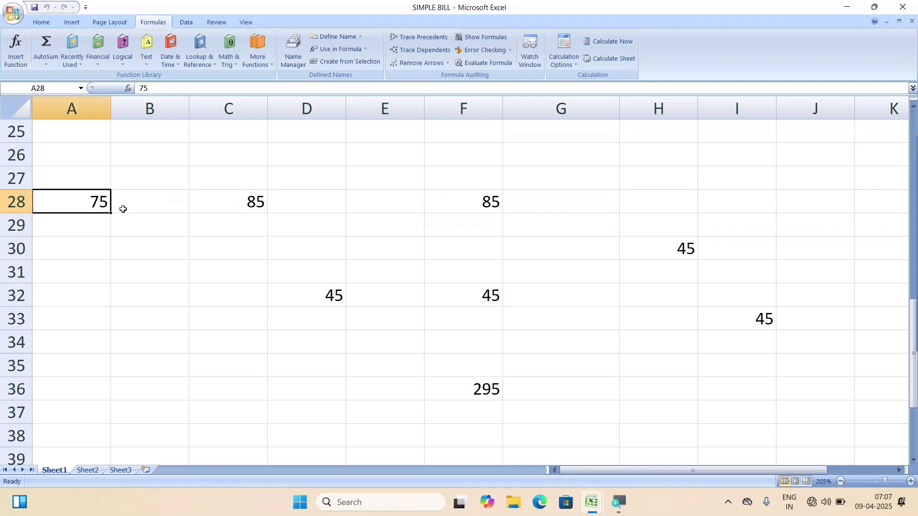
left_click(411, 50)
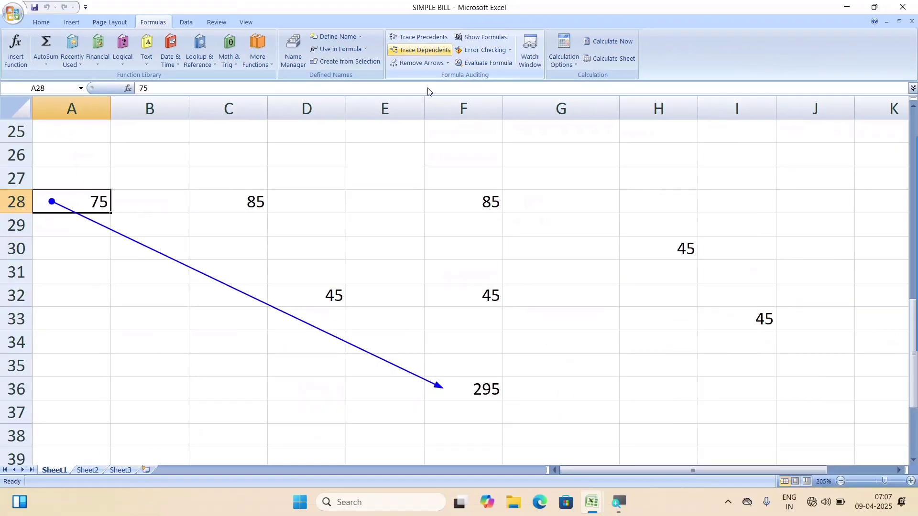
- Try to trace the precedents and the dependents of cell C28, dismissing each message
left_click(262, 208)
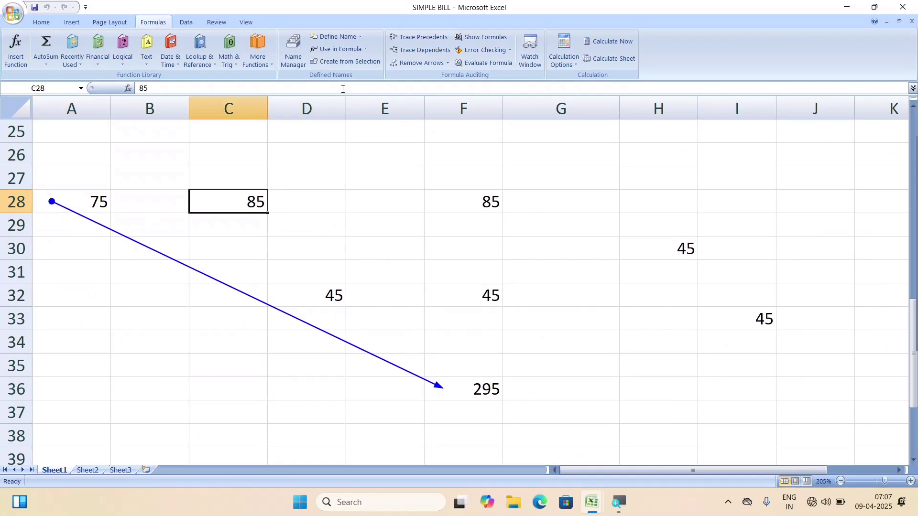
left_click(420, 38)
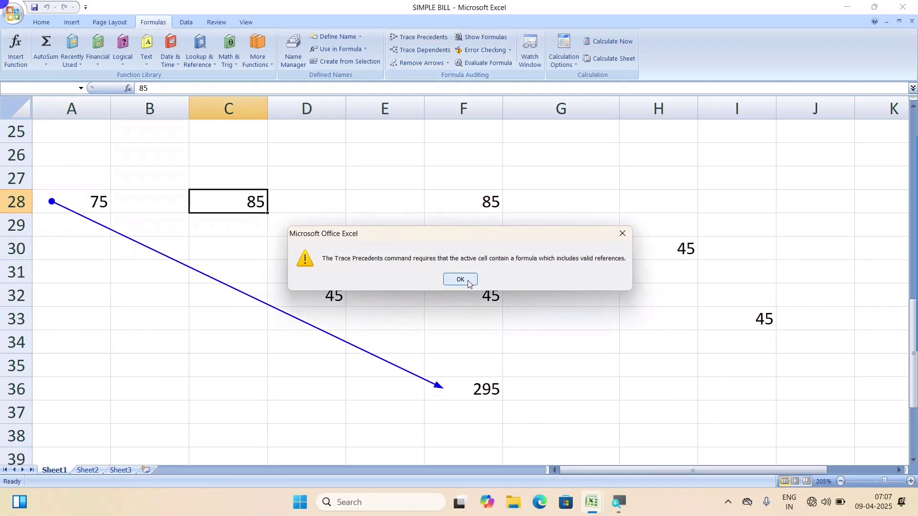
left_click(457, 278)
left_click(426, 51)
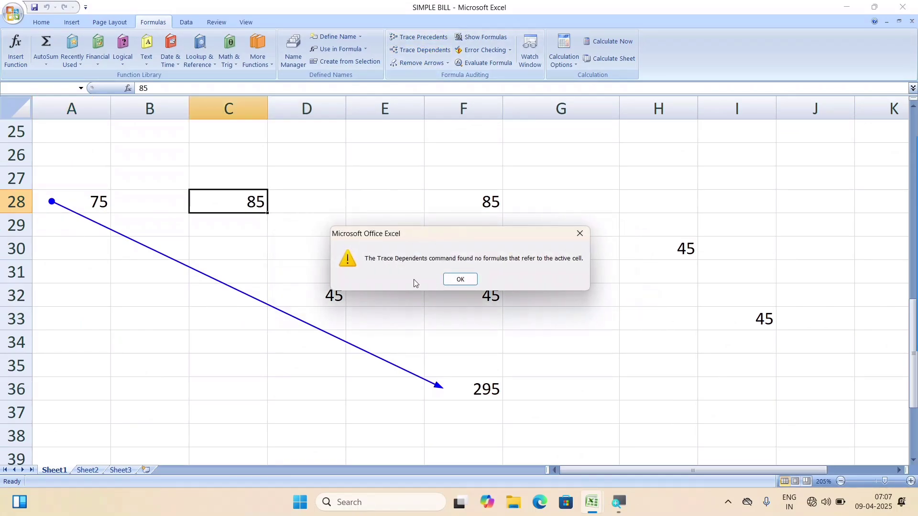
left_click(460, 279)
- Trace the dependents of cells D32 and I33 and check them against the formula in F36
left_click(342, 289)
left_click(425, 50)
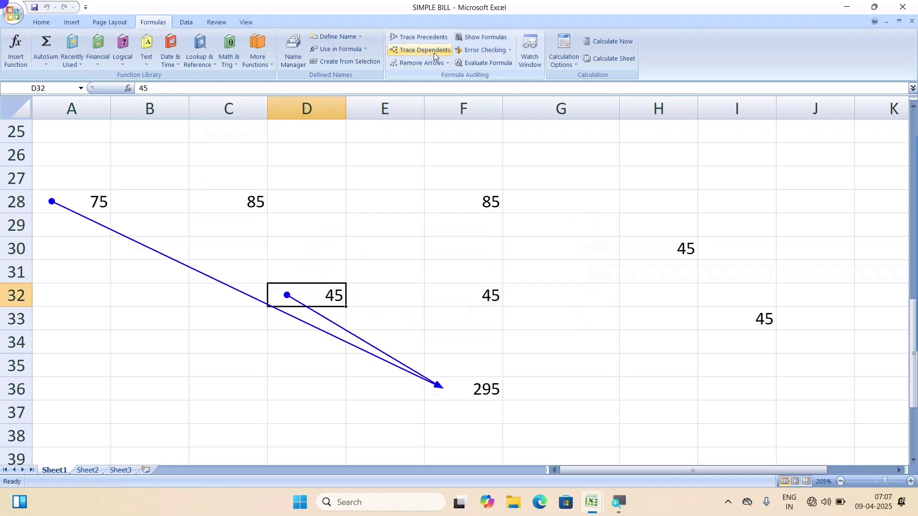
left_click(701, 320)
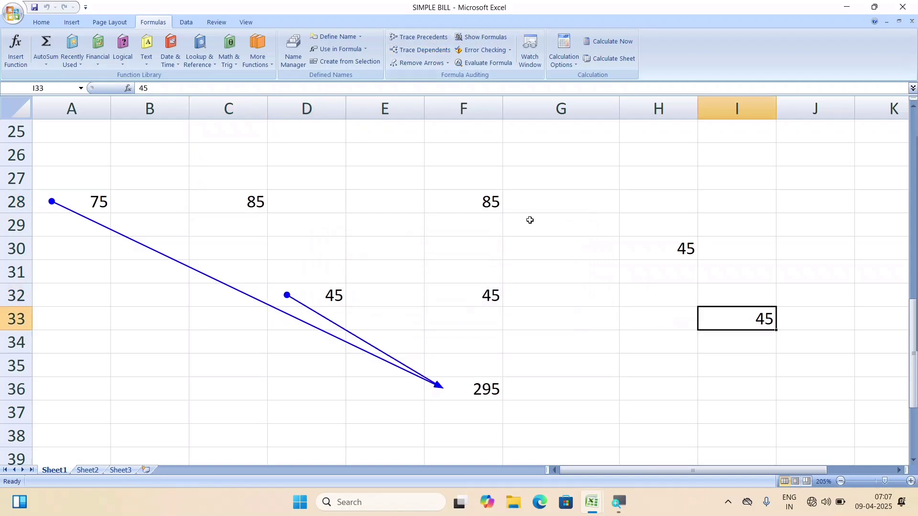
left_click(425, 51)
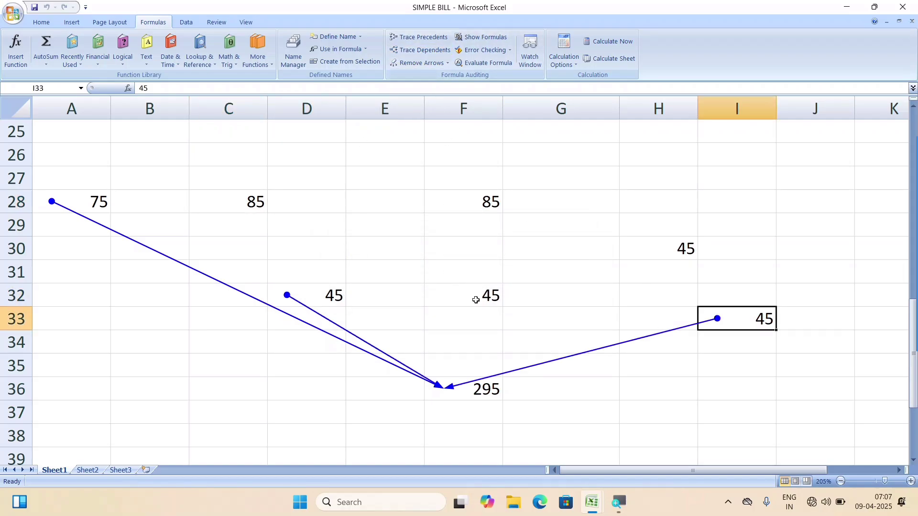
left_click(452, 390)
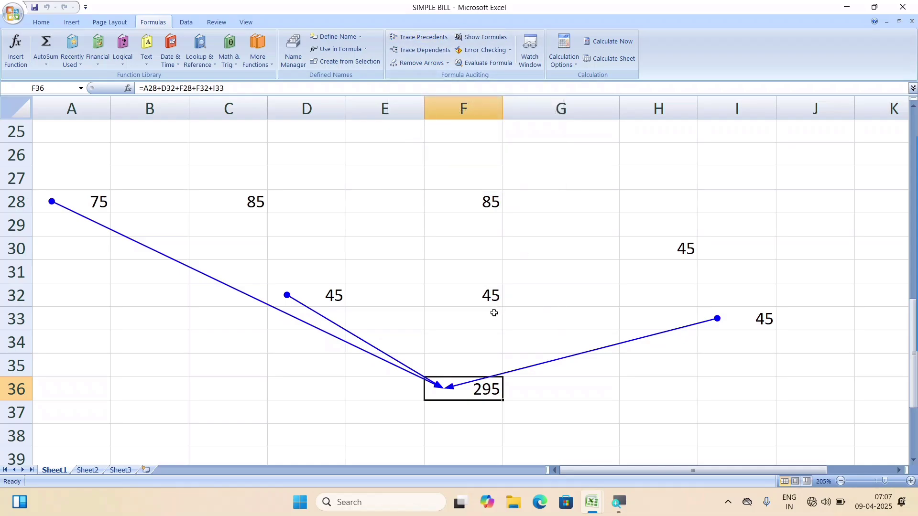
left_click(737, 318)
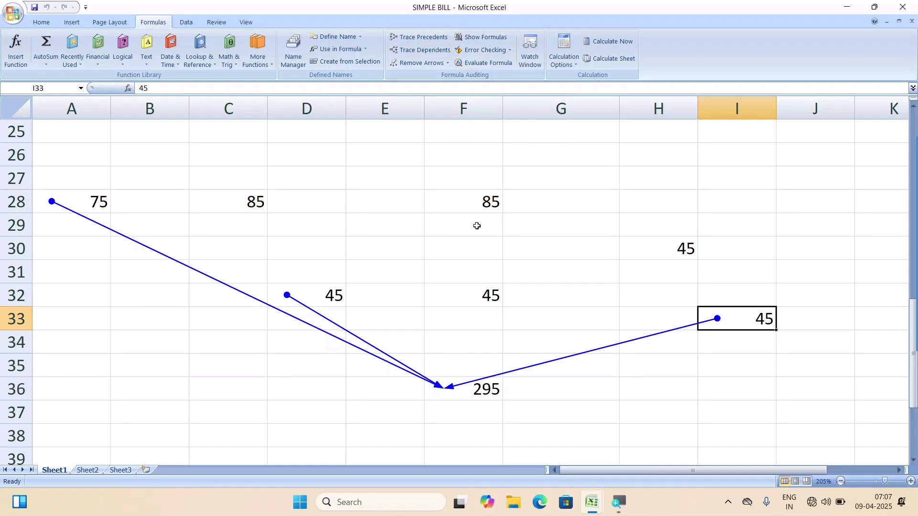
- Replace the formula in cell F36 with =F32+A28+D32+H30
left_click(473, 388)
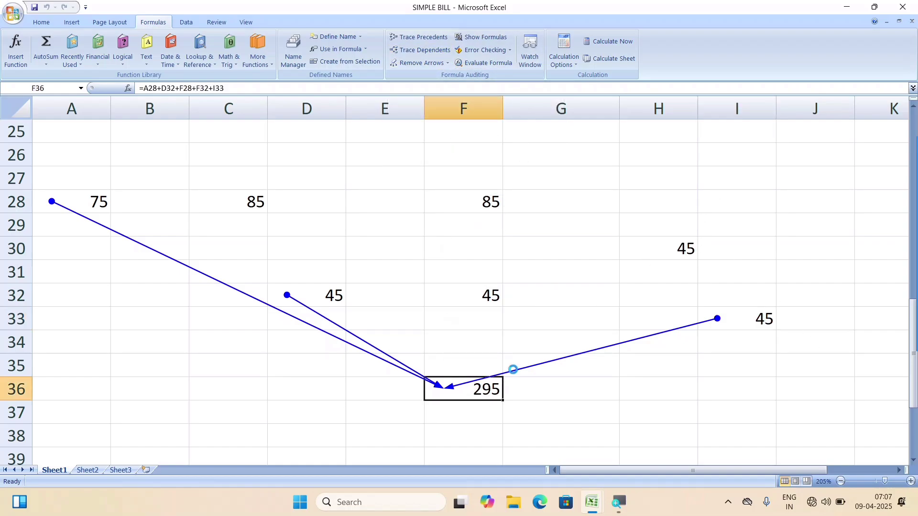
key("Delete")
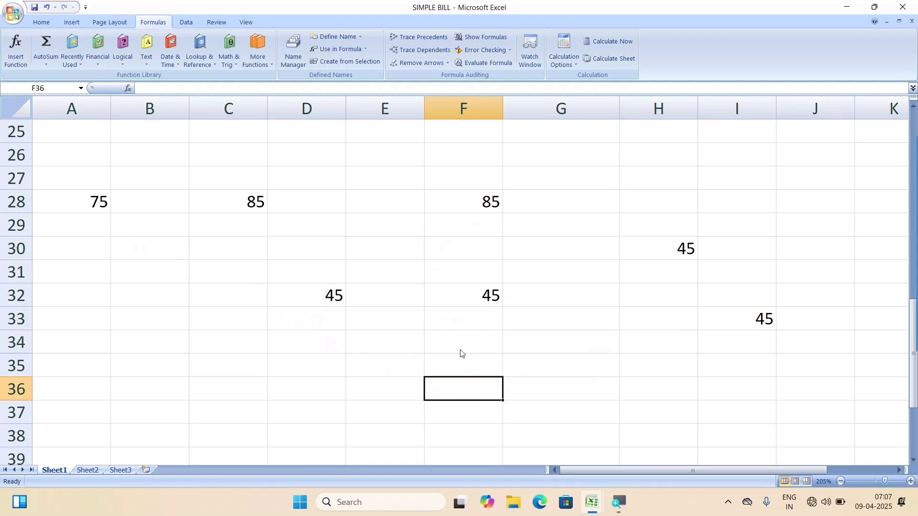
type("=sum")
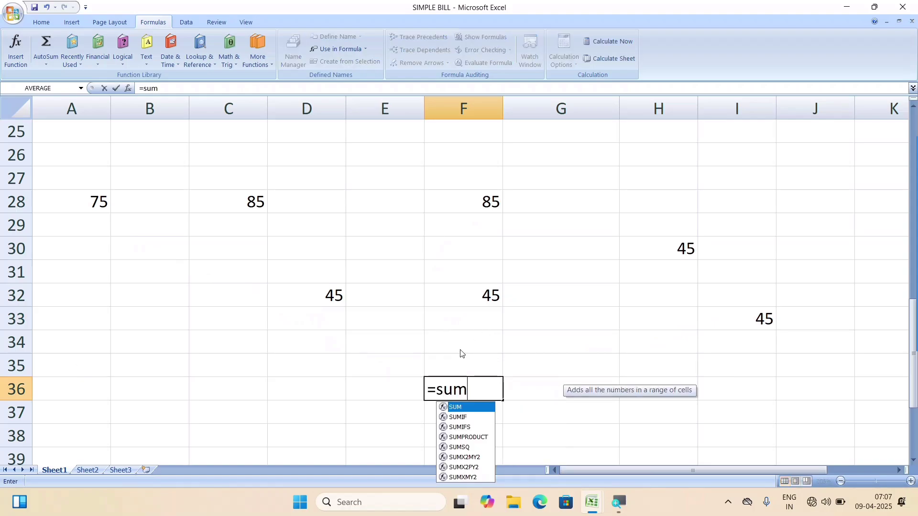
key("BackSpace")
key("BackSpace")
key("BackSpace")
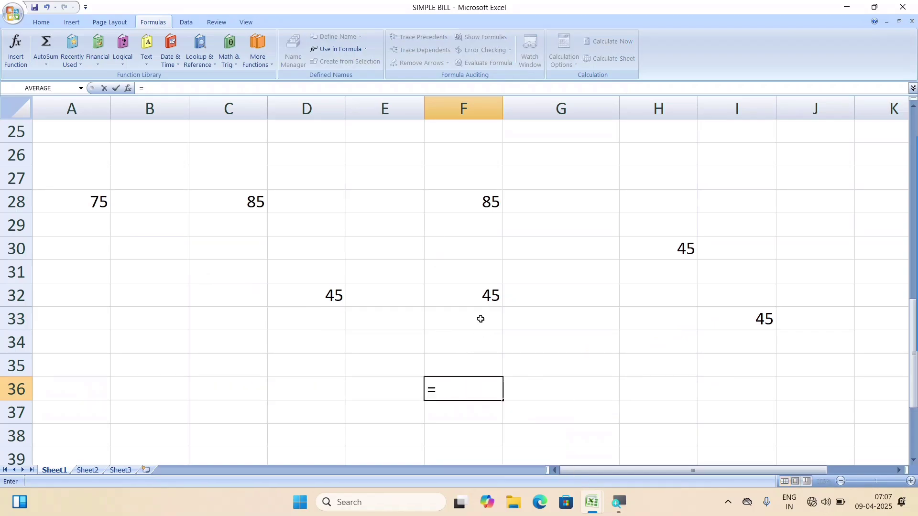
left_click(478, 299)
type("+")
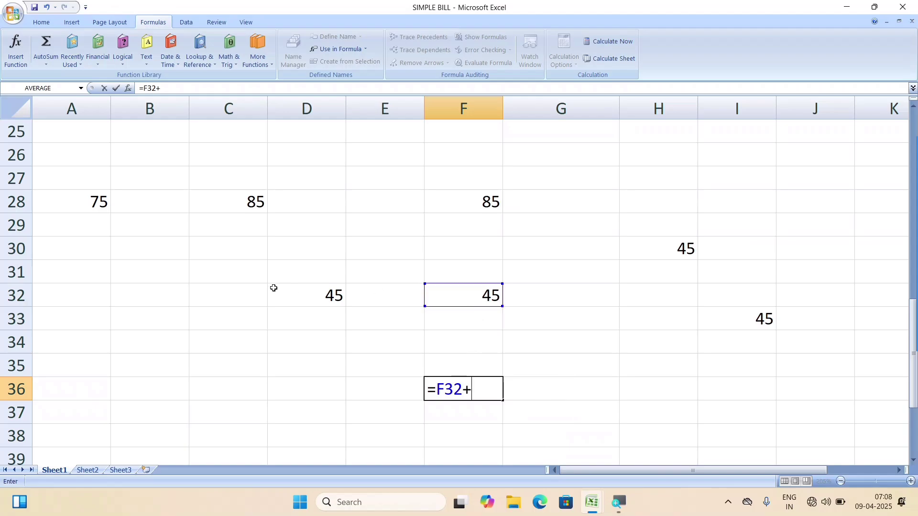
left_click(97, 210)
type("+")
left_click(335, 294)
type("+")
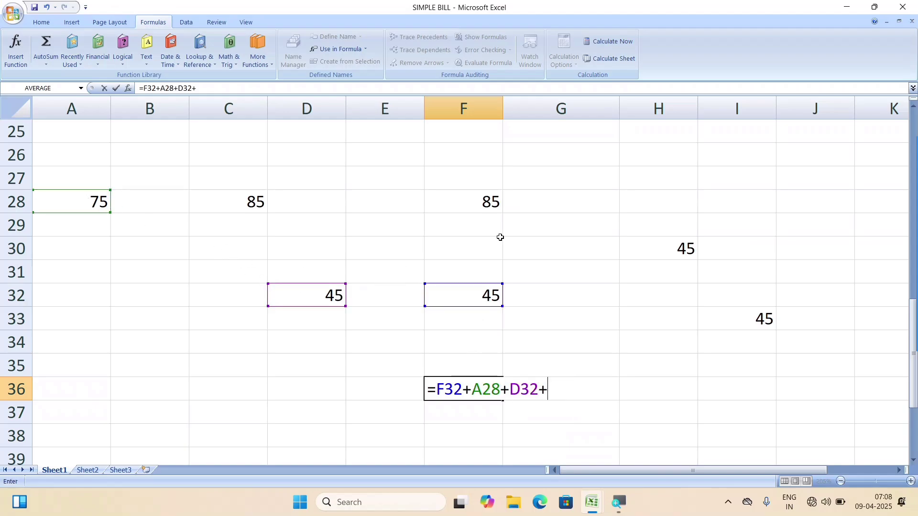
left_click(690, 247)
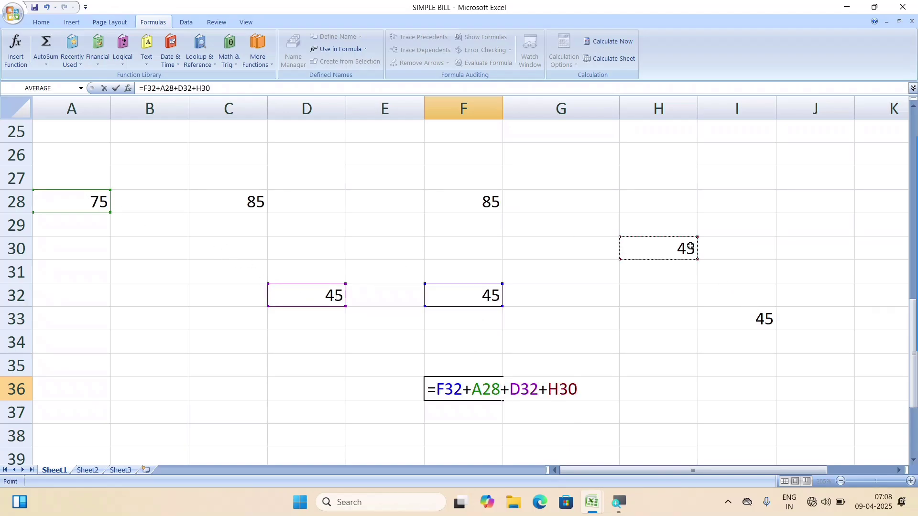
key("Return")
- Trace the precedents of the new formula in cell F36 and remove the arrows
left_click(481, 383)
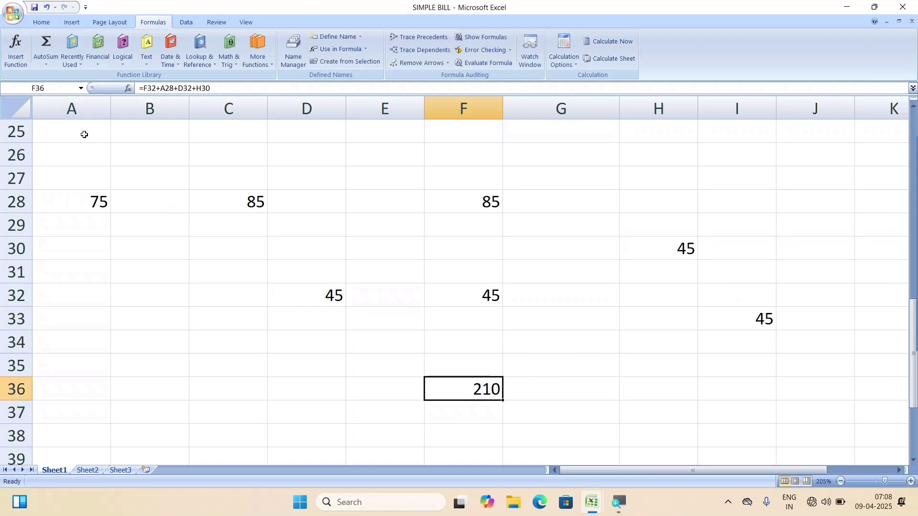
left_click_drag(82, 143, 755, 353)
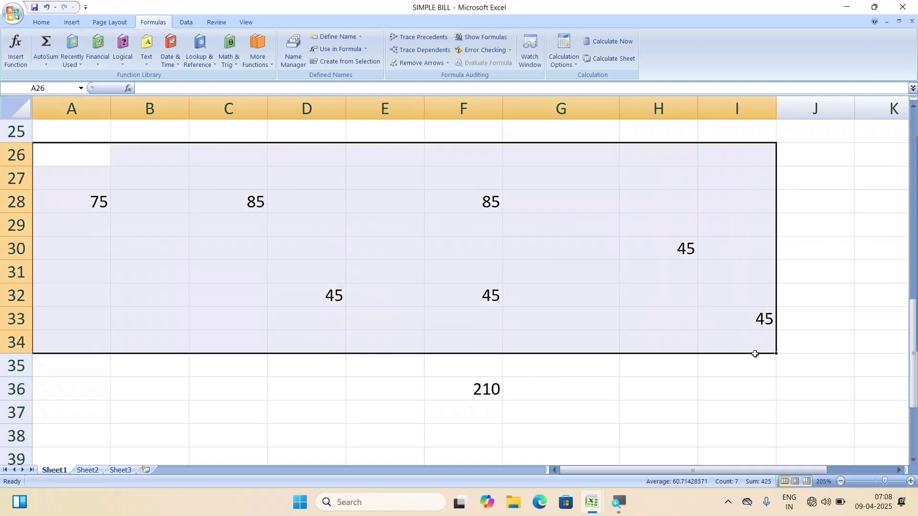
left_click(490, 394)
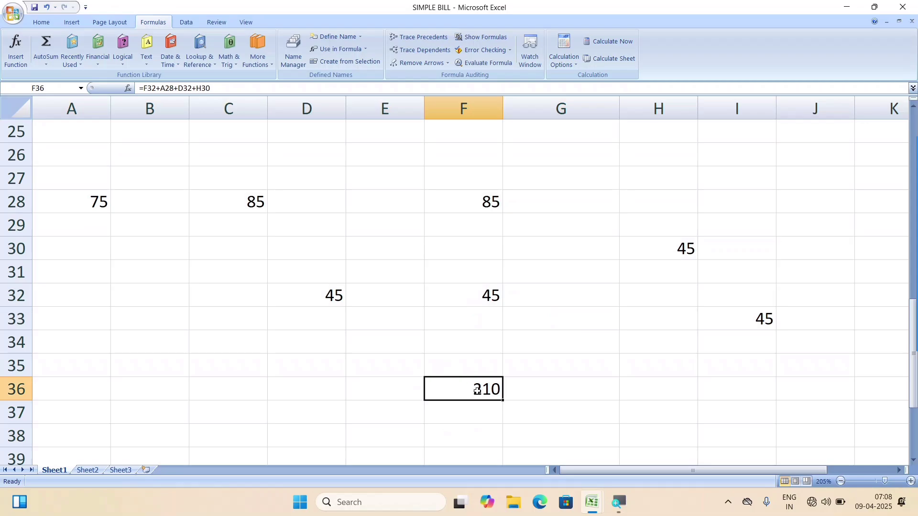
left_click(418, 39)
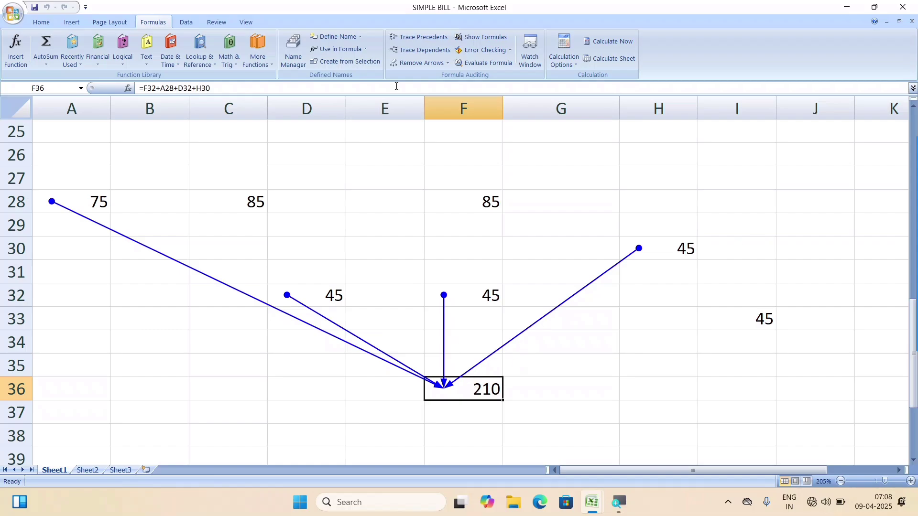
left_click(417, 63)
left_click(645, 405)
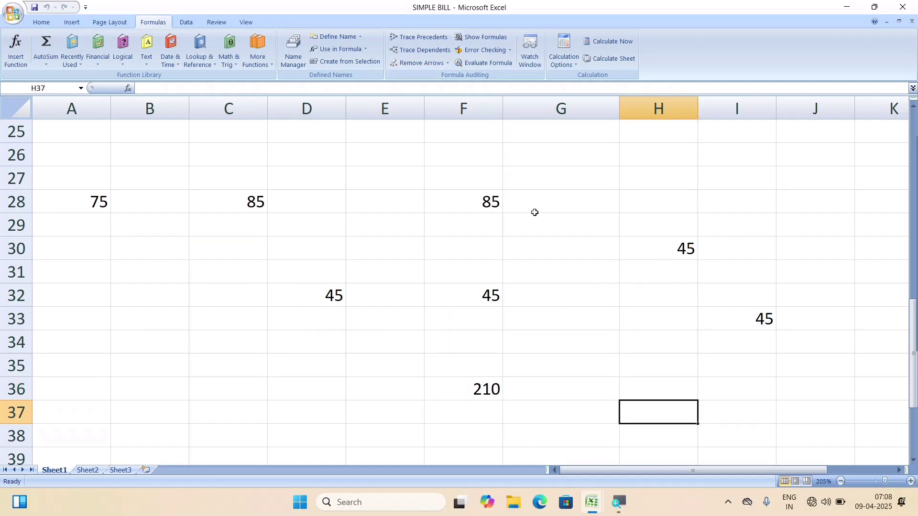
- Trace the dependents of cells H30 and A28, and clear all the tracer arrows
left_click(667, 247)
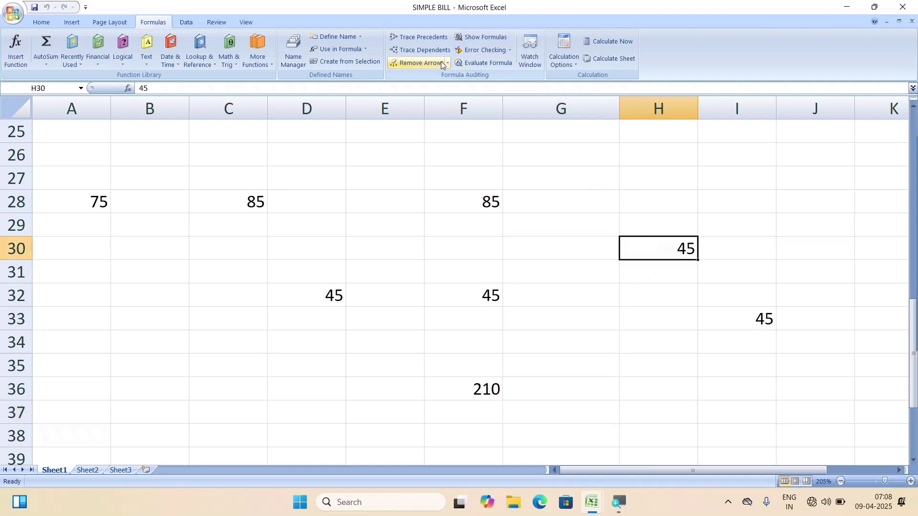
left_click(425, 50)
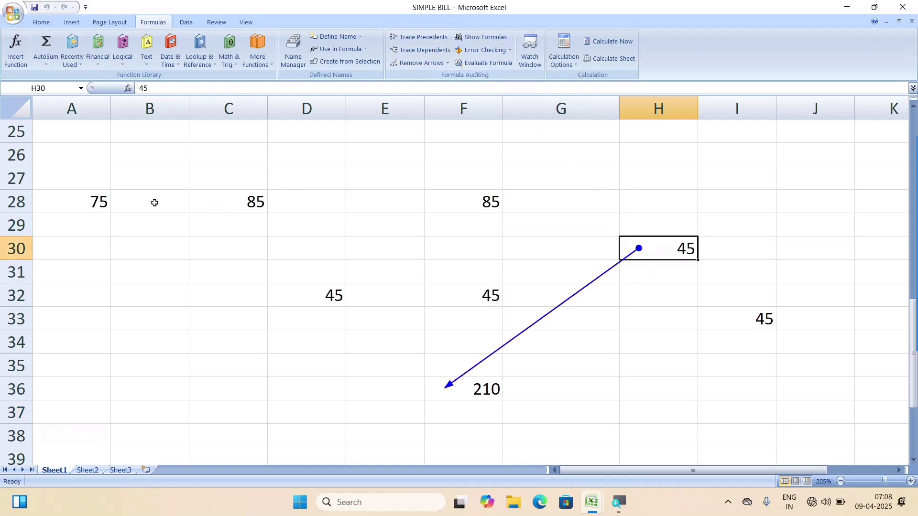
left_click(84, 200)
left_click(416, 51)
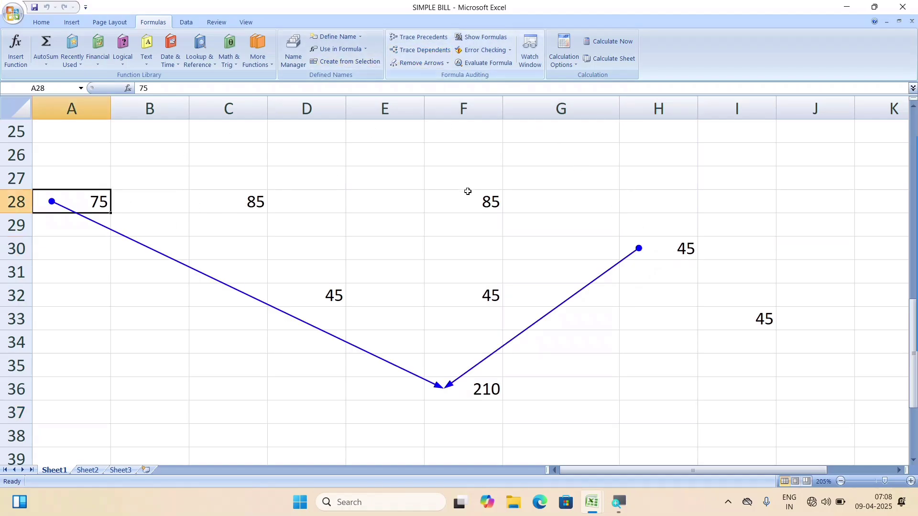
left_click(426, 64)
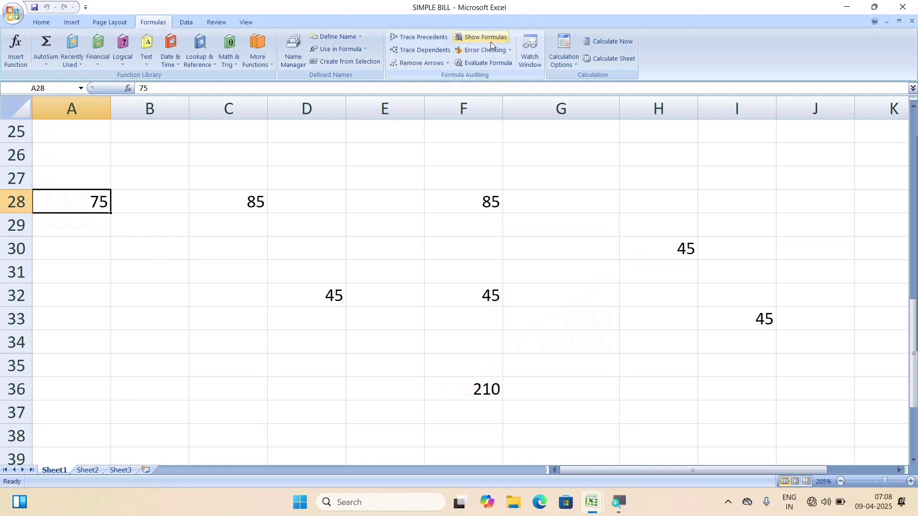
- Clear the contents of the range A8:E13 below the bill table
scroll(501, 236, "up", 8)
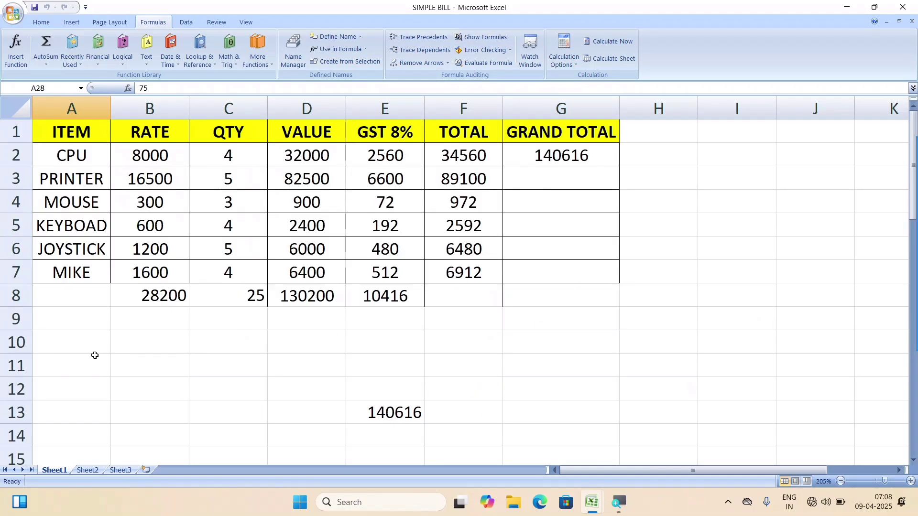
left_click_drag(96, 301, 416, 412)
key("Delete")
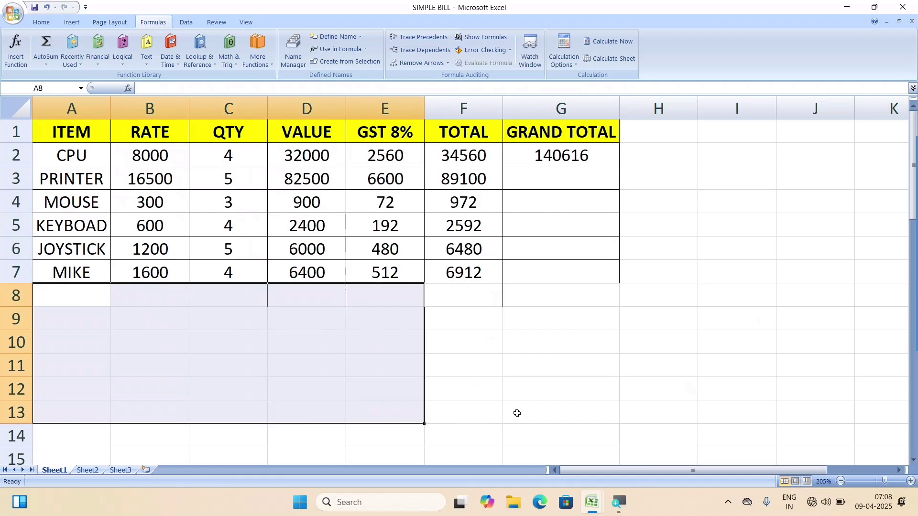
left_click(531, 384)
- Examine the formulas in cells F2, E2 and D2, and highlight the block of calculated columns D2:H8
left_click(479, 159)
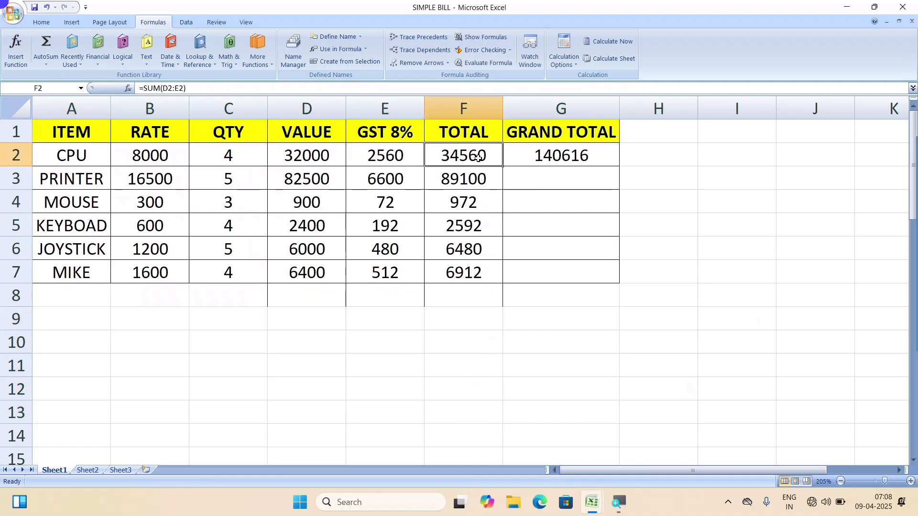
left_click(396, 151)
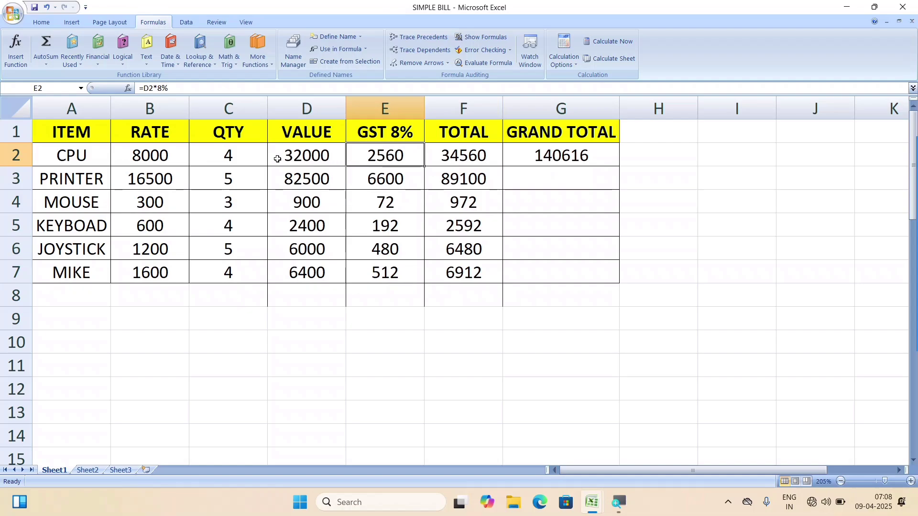
left_click(316, 154)
double_click(316, 155)
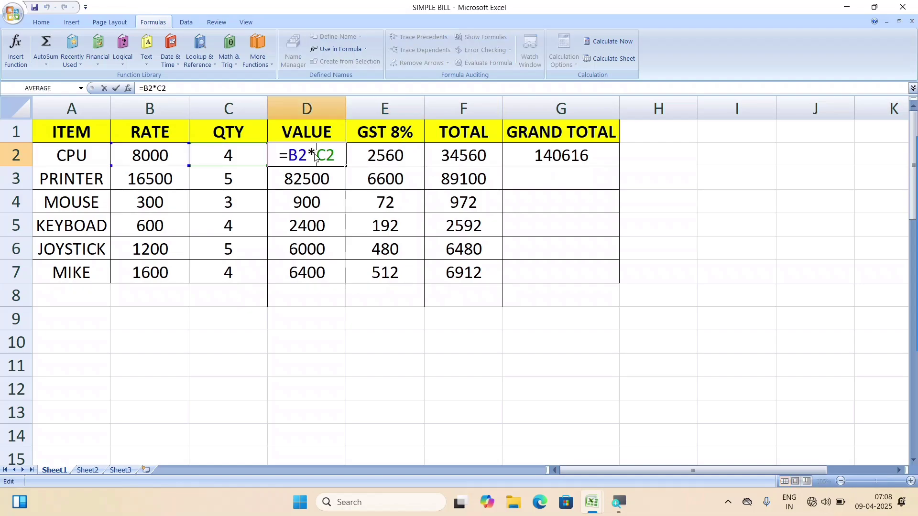
key("Return")
left_click_drag(328, 152, 647, 286)
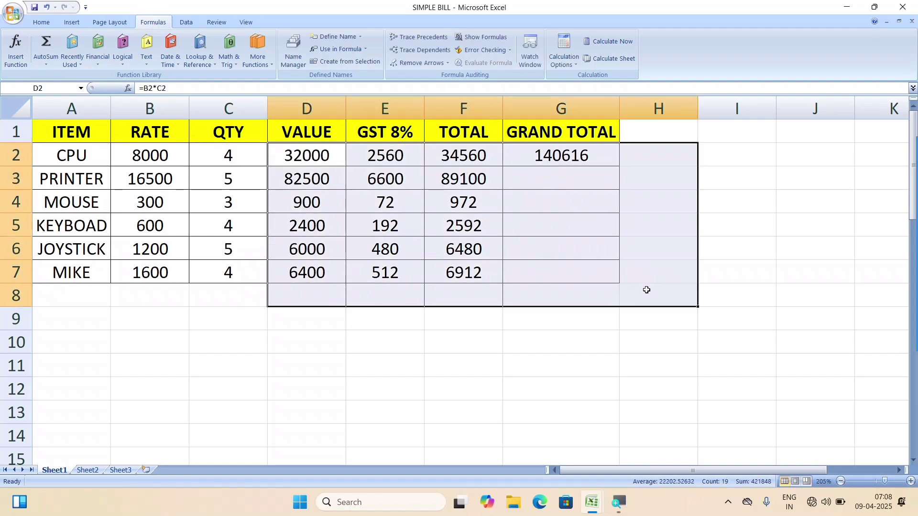
left_click(552, 366)
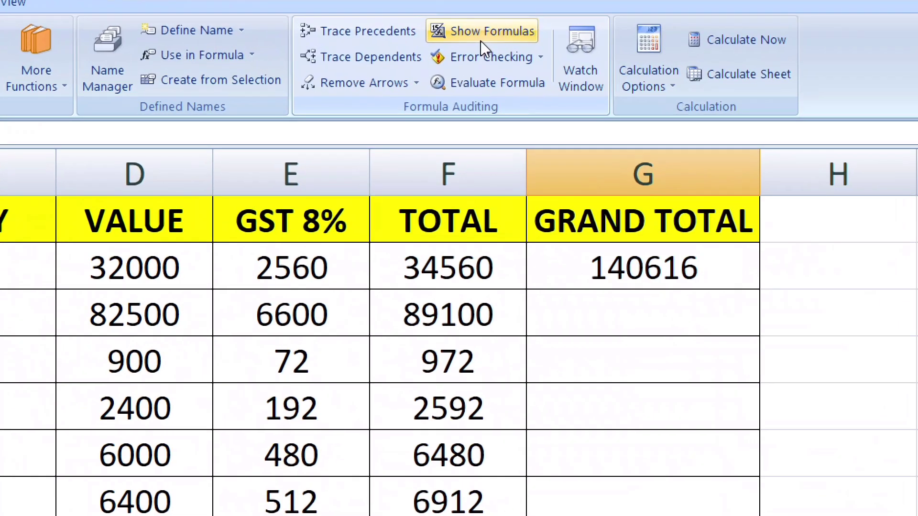
- Display the formulas instead of the results across the bill table with Show Formulas
left_click(480, 40)
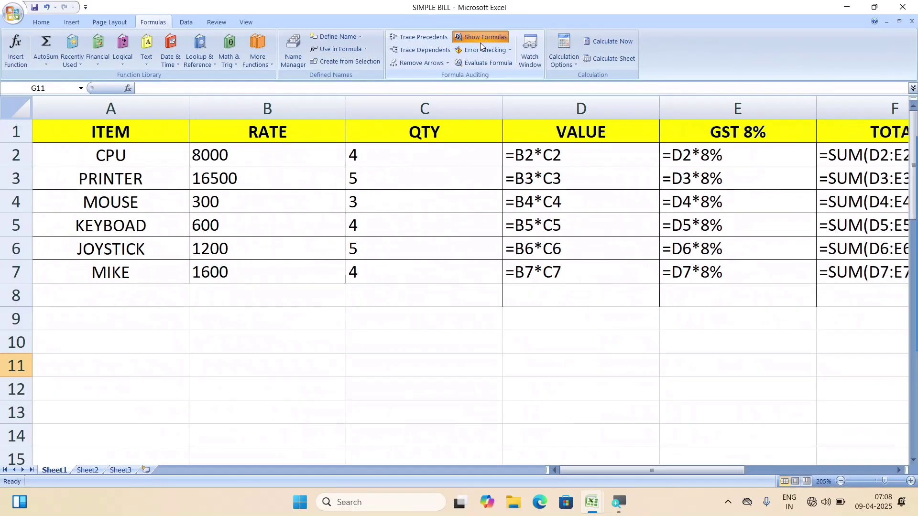
scroll(581, 225, "down", 3)
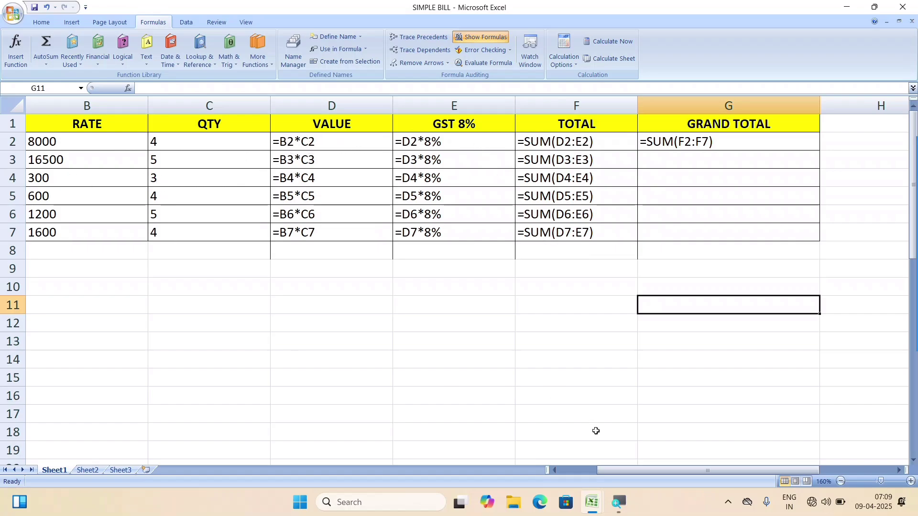
left_click_drag(621, 470, 583, 470)
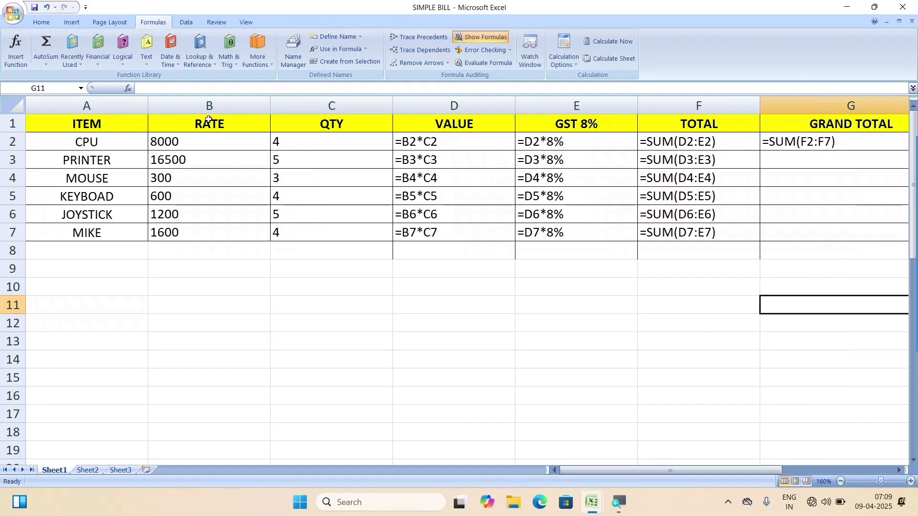
- Compare the rate and quantity cells B2 and C2 with the references in the VALUE and GST 8% formulas of row 2
left_click(177, 141)
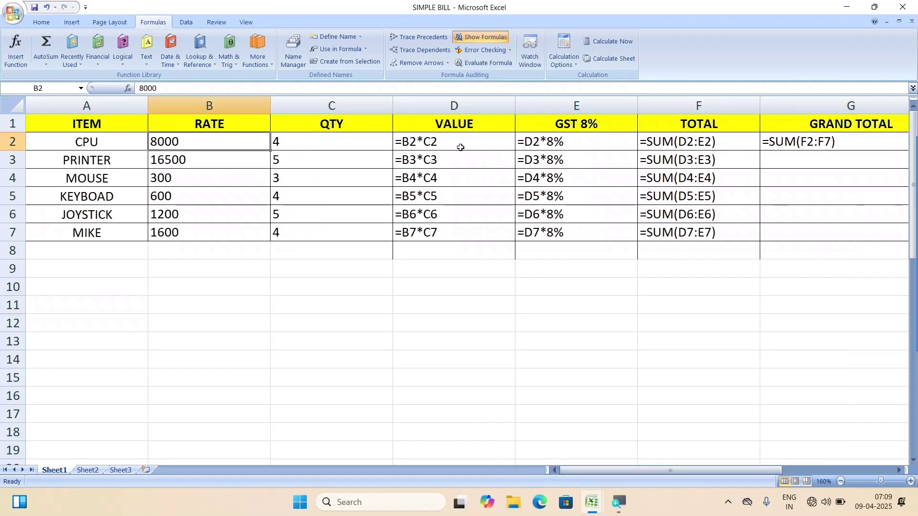
left_click(308, 128)
left_click(256, 138)
left_click(320, 139)
double_click(457, 144)
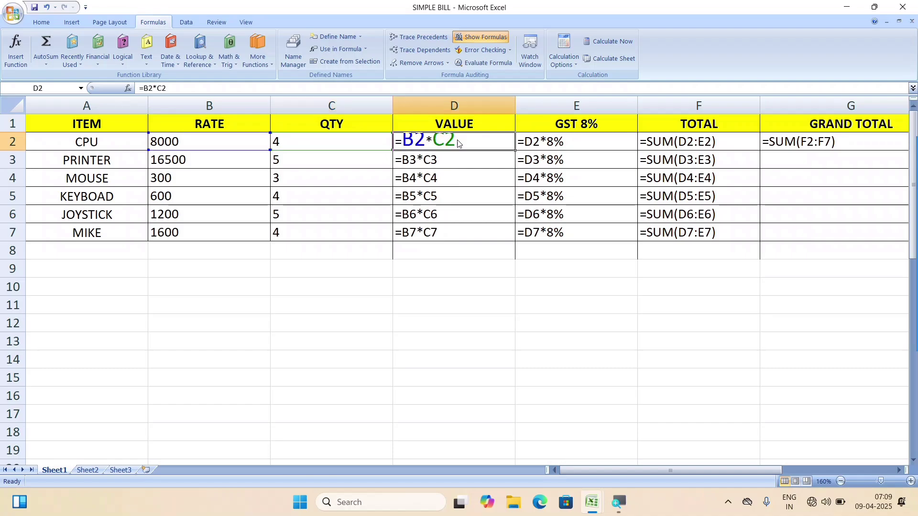
double_click(564, 140)
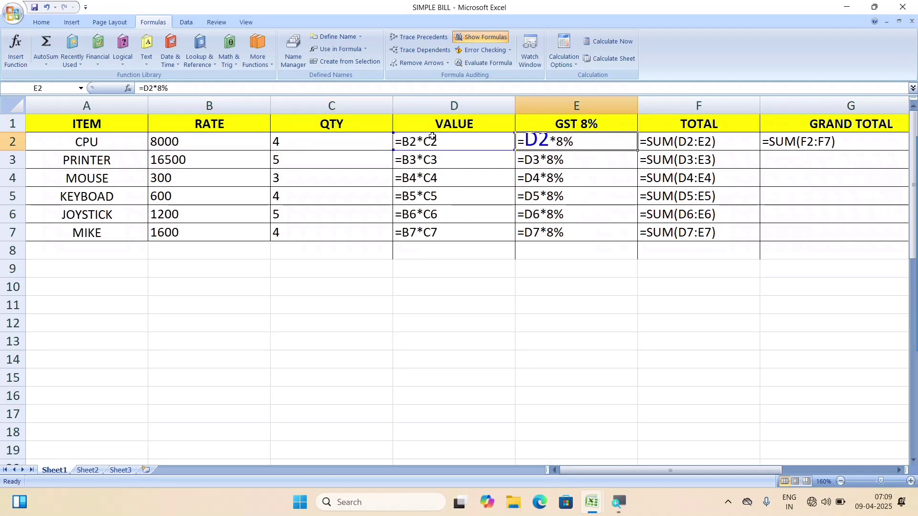
left_click(438, 325)
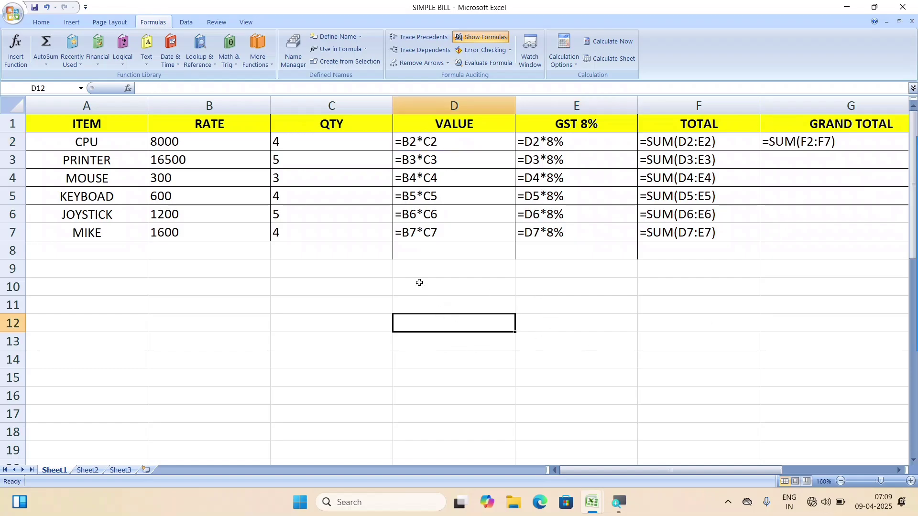
- Toggle Show Formulas several times and leave it off so the table shows calculated values
left_click(480, 38)
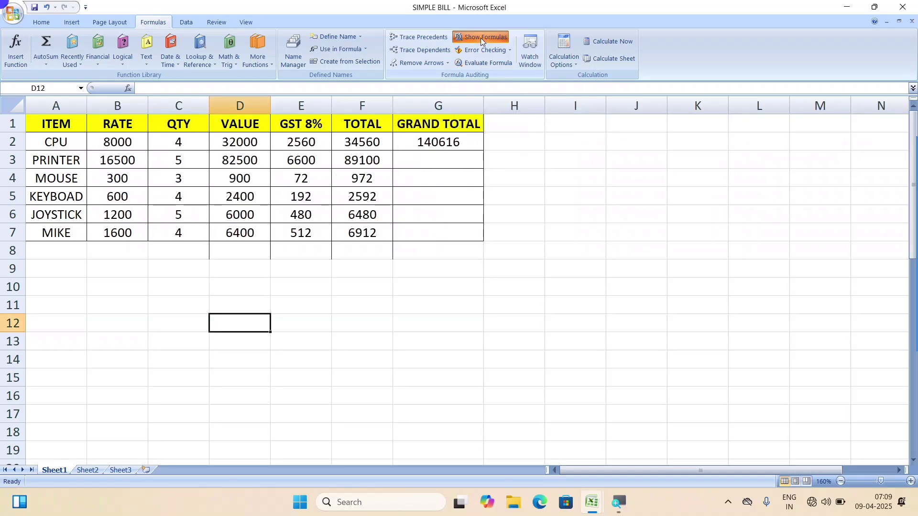
left_click(480, 38)
left_click(480, 39)
left_click(480, 38)
left_click(480, 38)
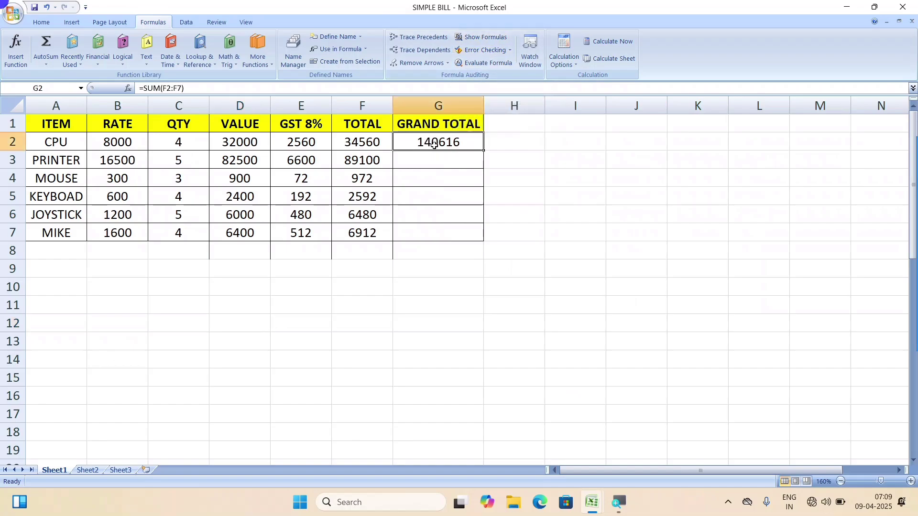
- Introduce a deliberate error by changing the formula in cell G2 to =iSUM(F2:F7)
double_click(409, 143)
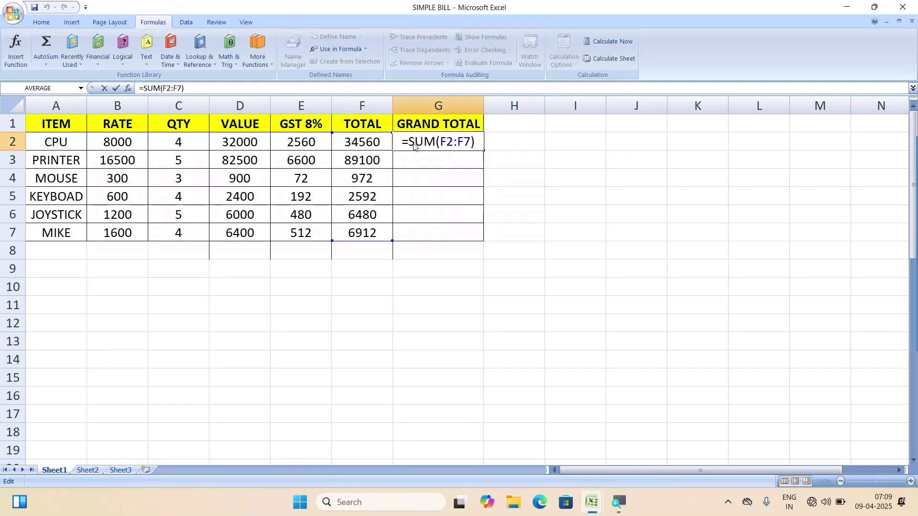
type("i")
key("Return")
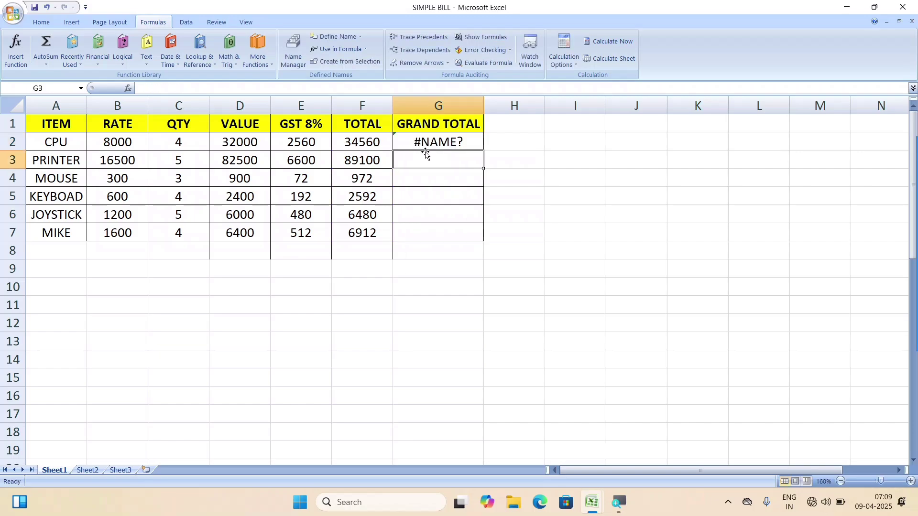
- Run Error Checking on the faulty formula in cell G2 through to the end of the sheet and close it
left_click(423, 134)
left_click(482, 49)
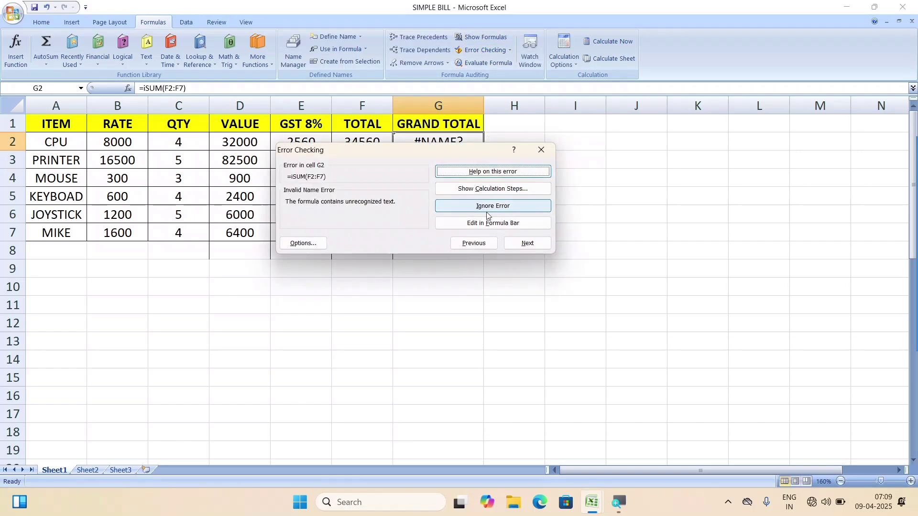
left_click(520, 242)
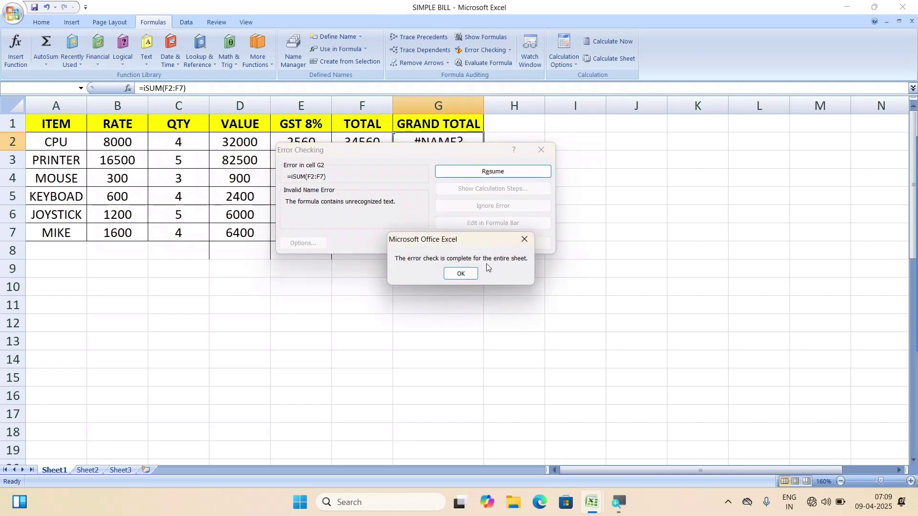
left_click(524, 239)
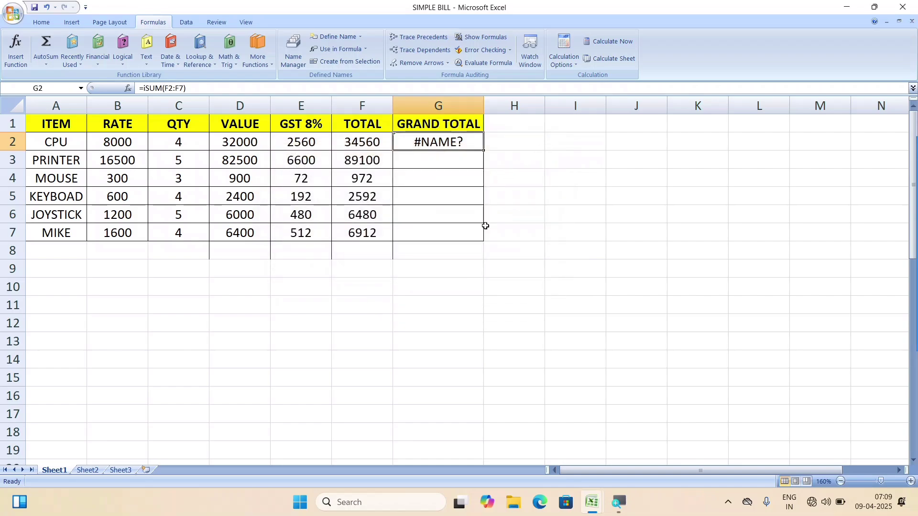
left_click(491, 232)
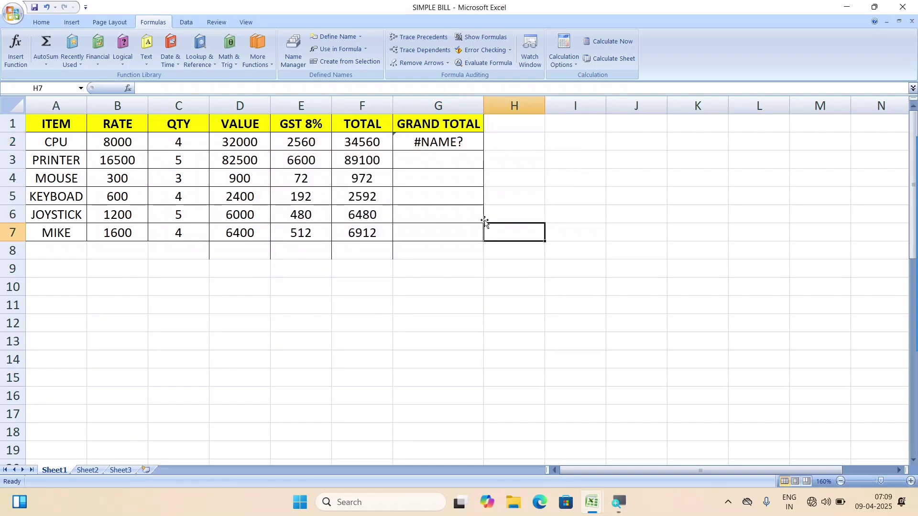
- Correct the GRAND TOTAL formula in cell G2 to =SUM(F2:F7)
left_click(460, 141)
double_click(454, 142)
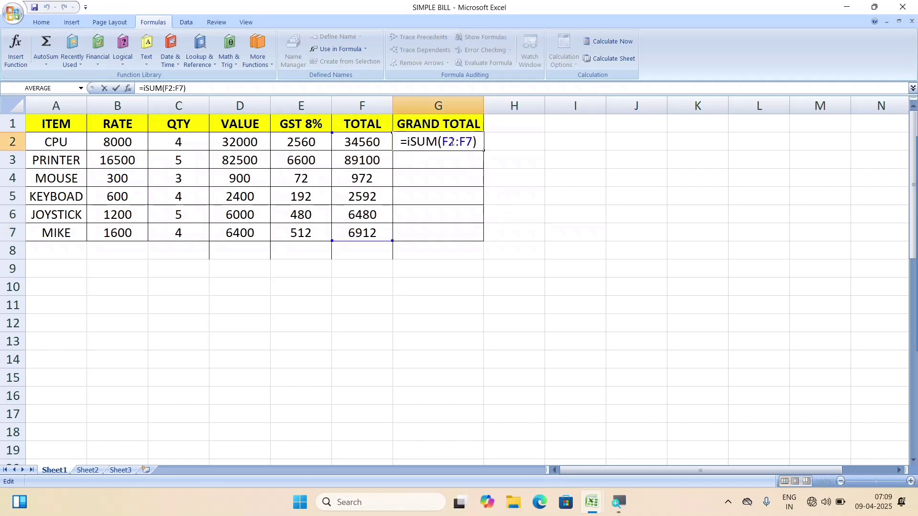
key("BackSpace")
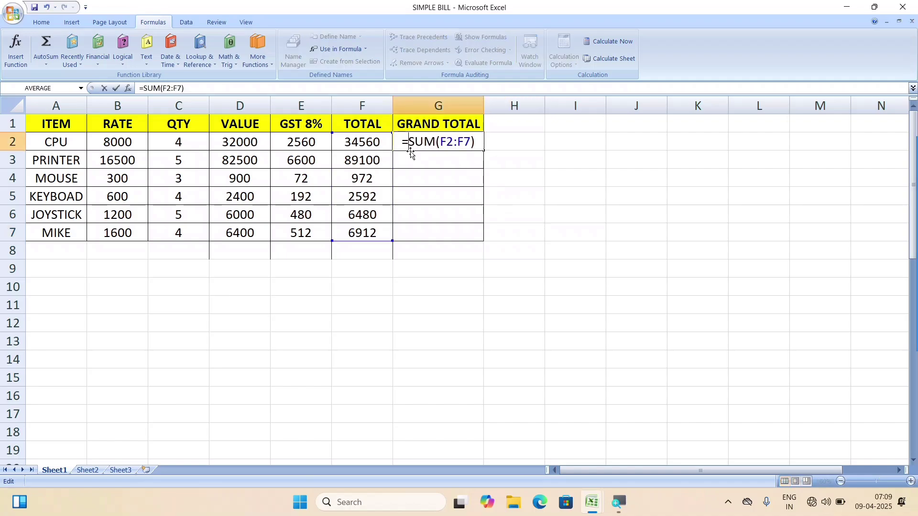
key("Return")
left_click(443, 145)
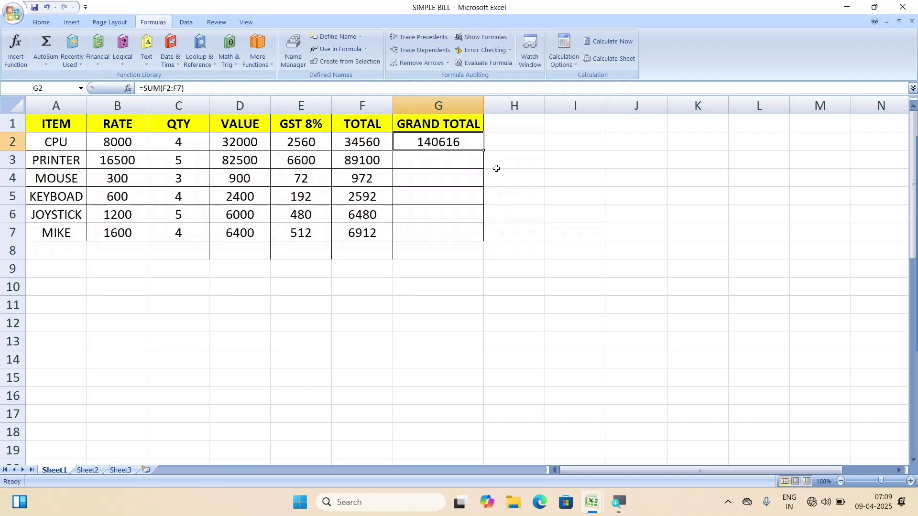
- Rerun Error Checking on the corrected sheet, dismiss its message and look at the remaining error checking options
left_click(482, 50)
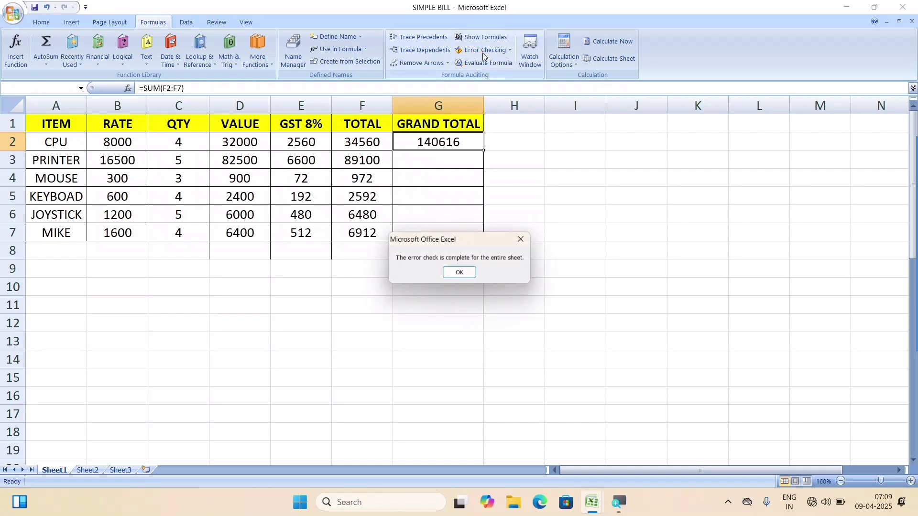
left_click(461, 274)
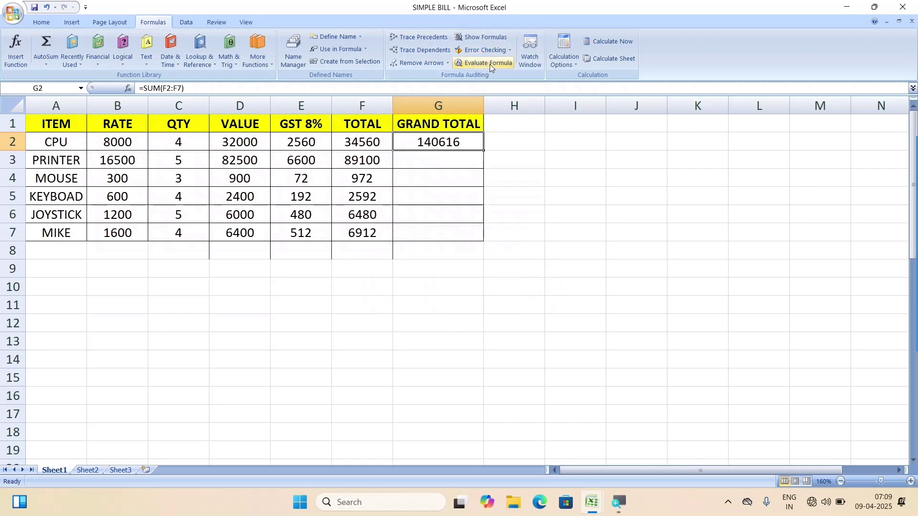
left_click(509, 51)
left_click(520, 211)
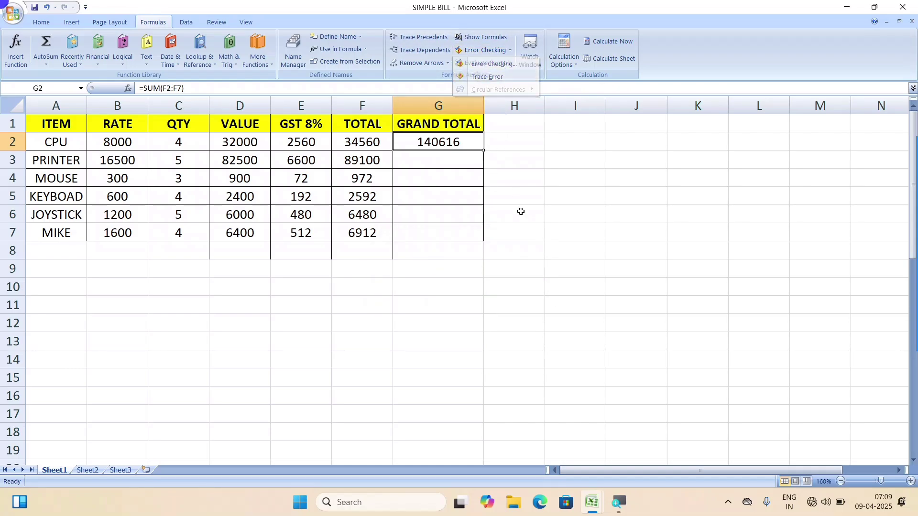
- Enter the faulty formula =B7*C7a in the MIKE row's VALUE cell D7 and accept the proposed correction to =B7*CA7
left_click(363, 230)
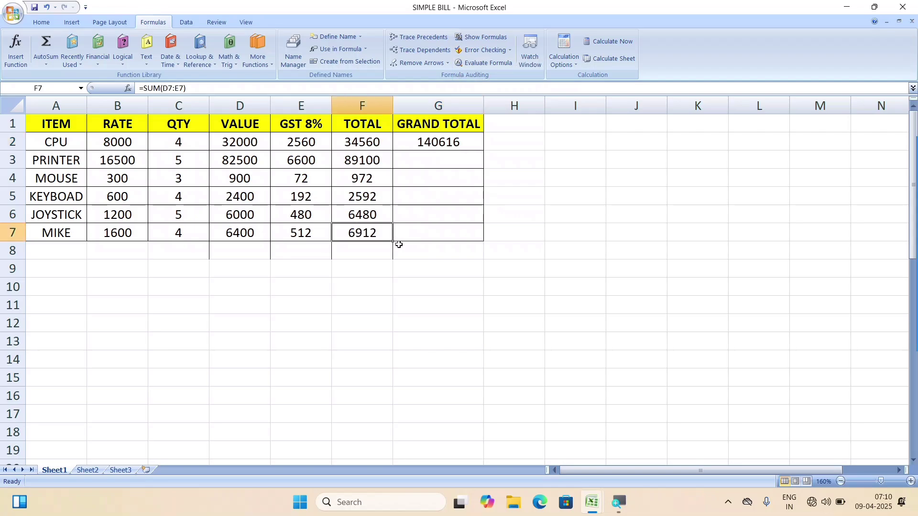
double_click(253, 240)
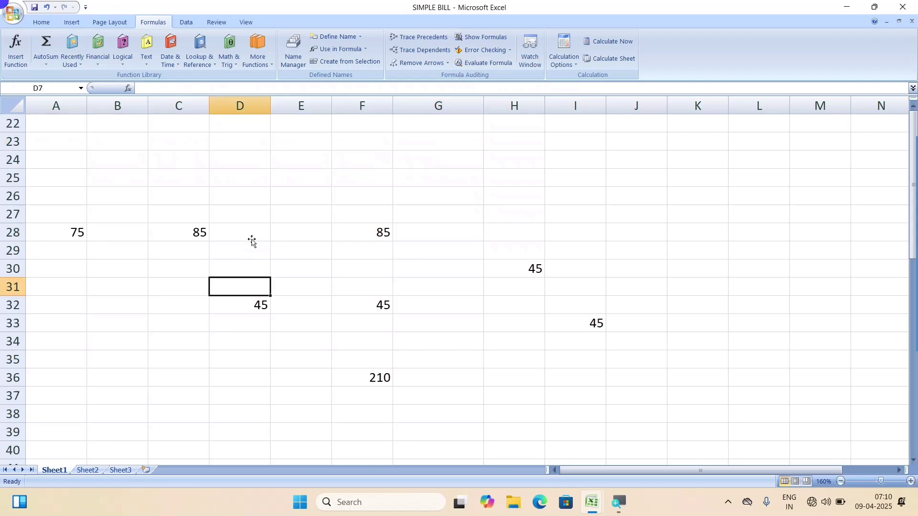
scroll(292, 302, "up", 7)
left_click(262, 235)
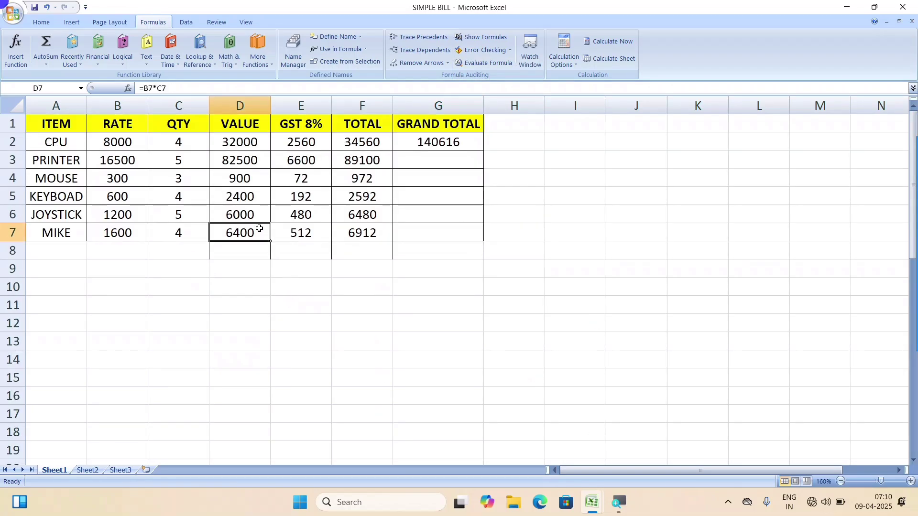
double_click(261, 233)
type("a")
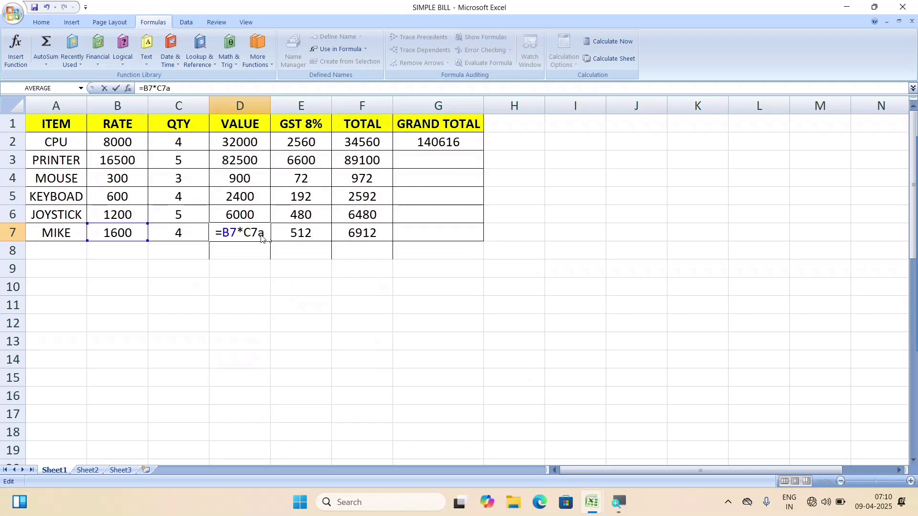
key("Return")
key("Return")
- Correct the formula in cell D7 to =B7*C7
left_click(249, 235)
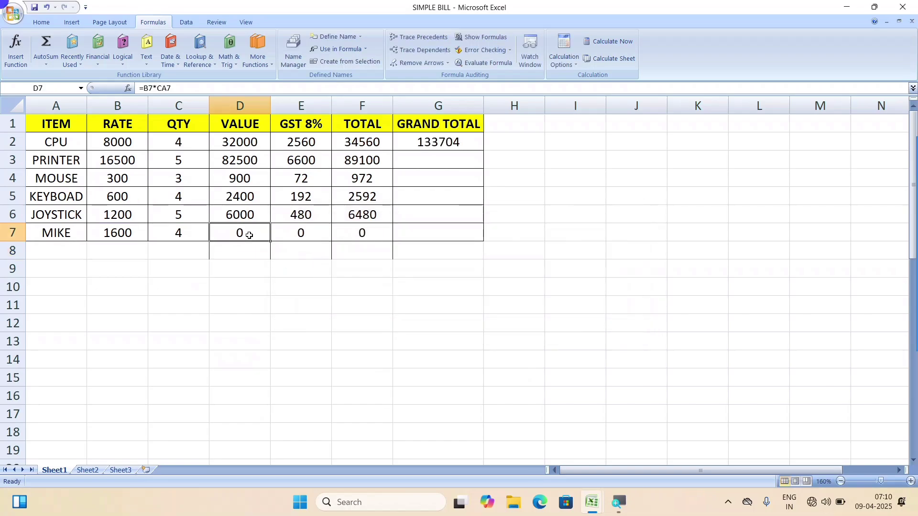
double_click(249, 235)
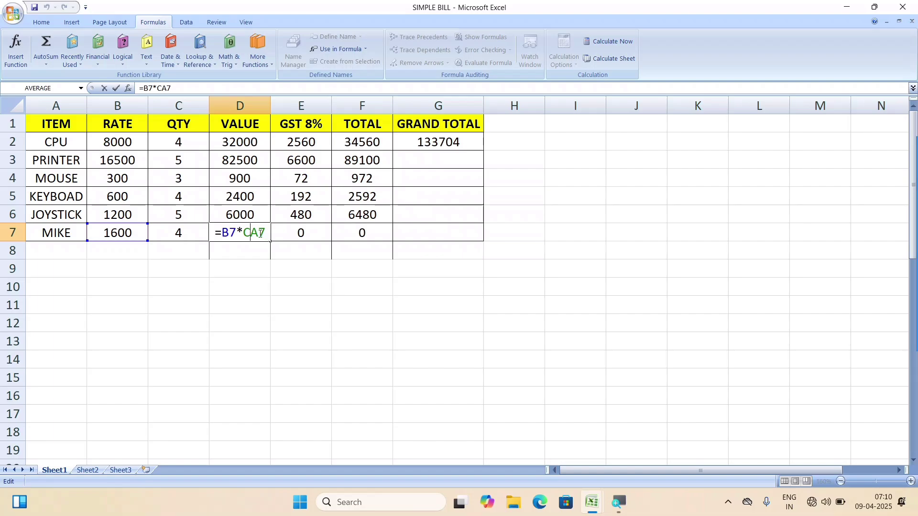
key("BackSpace")
key("Return")
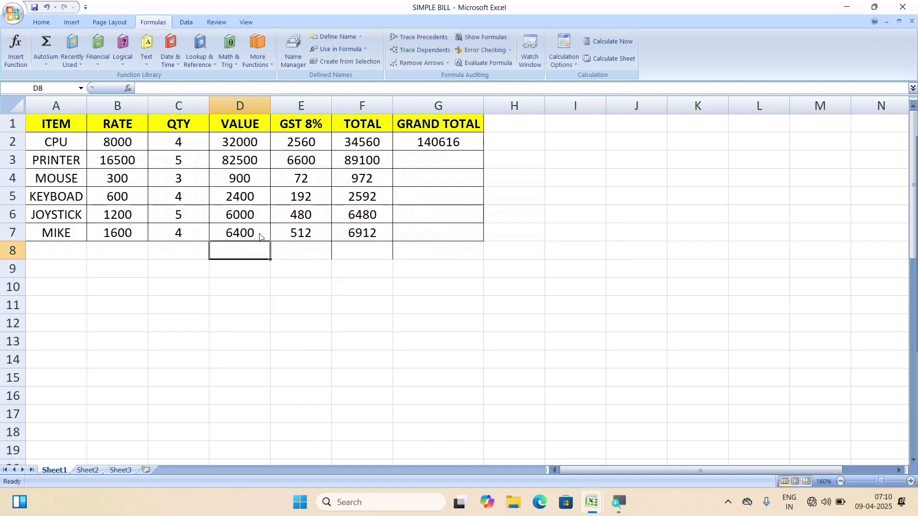
- Enter the misspelled formula =sam(GST_8) in cell E12, referencing the GST 8% values in E2:E7
left_click(320, 328)
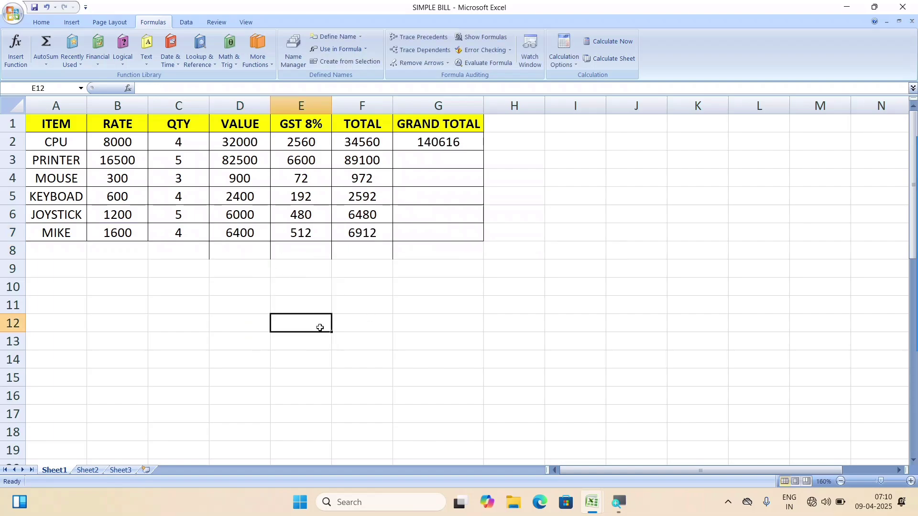
type("=sam")
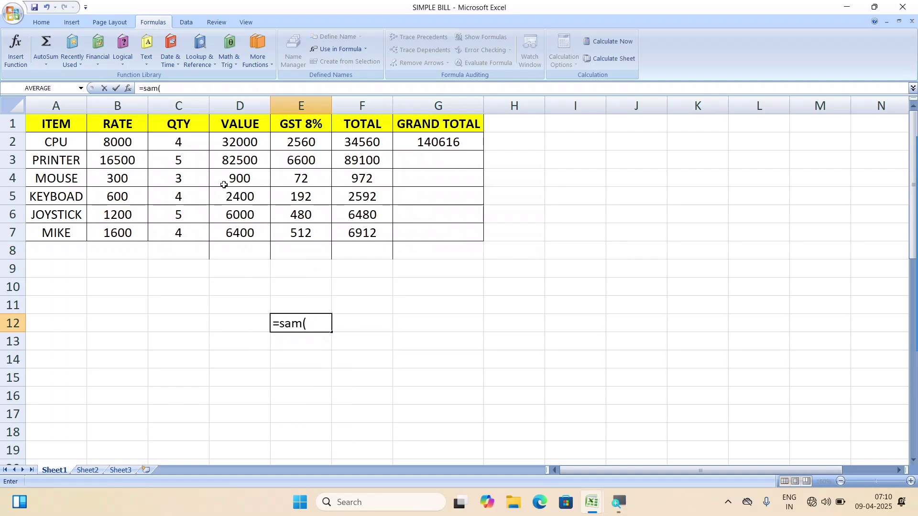
type("(")
left_click_drag(295, 140, 305, 225)
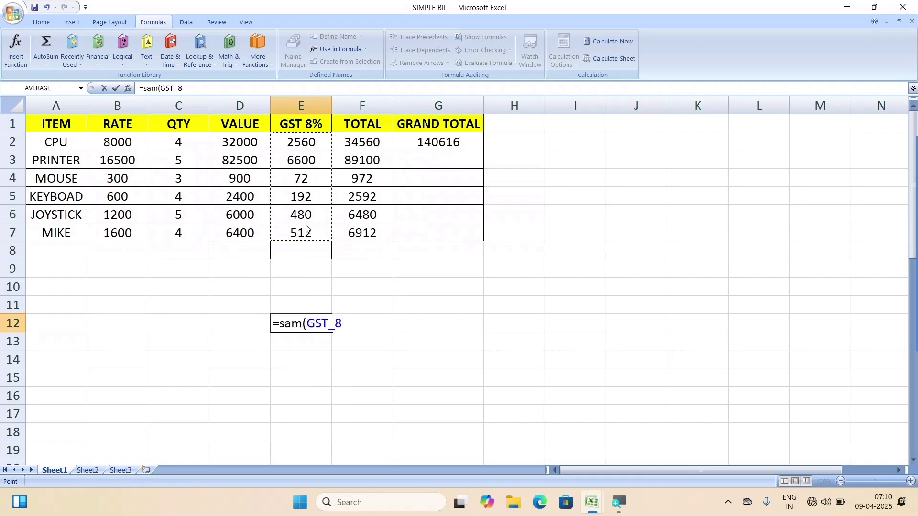
type(")")
key("Return")
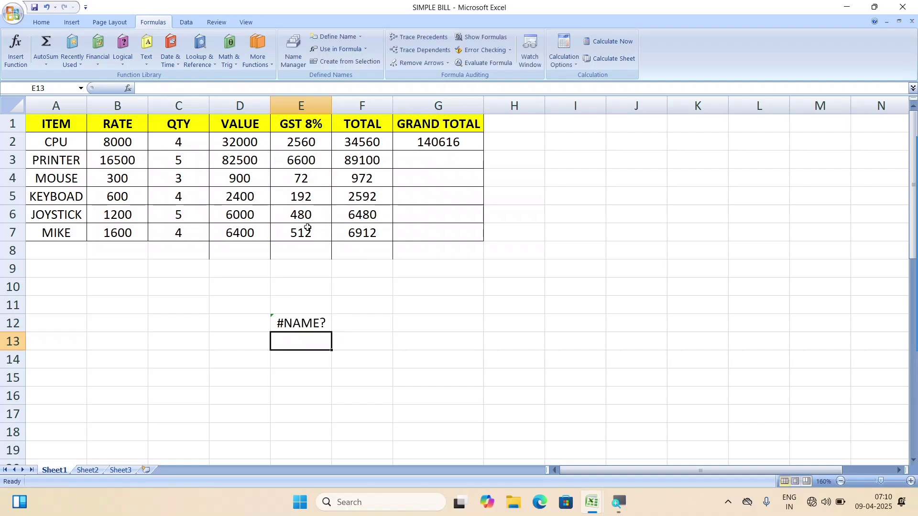
- Run Error Checking on cell E12, ignore its invalid name error and dismiss the completion message
left_click(325, 320)
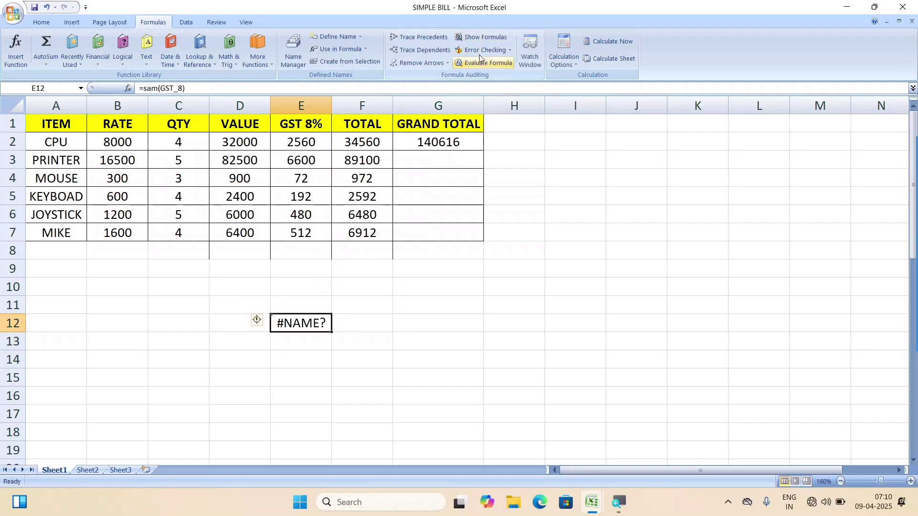
left_click(482, 50)
left_click(488, 205)
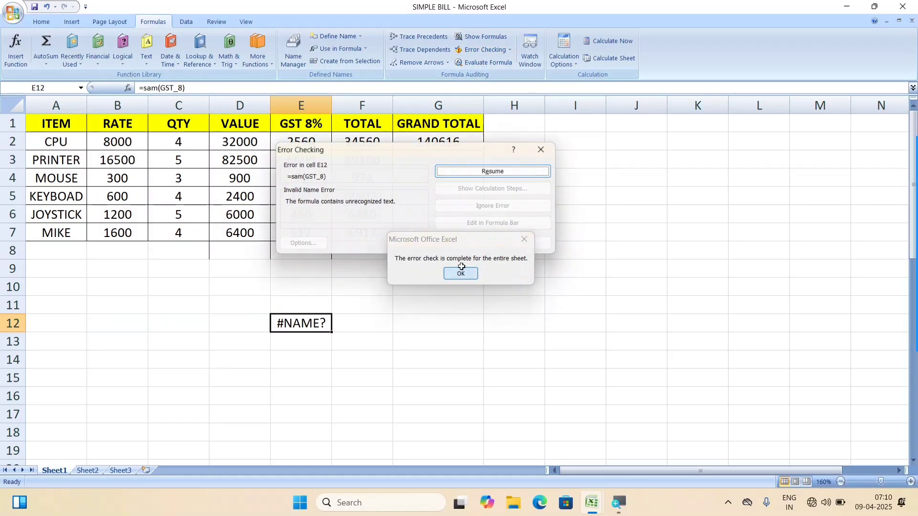
left_click(455, 281)
left_click(437, 320)
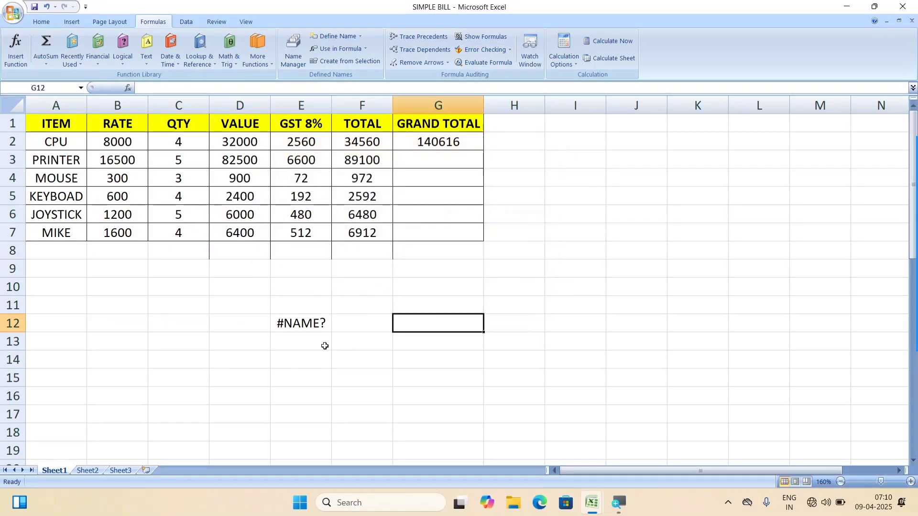
- Use cell E12's error options to edit its formula in the formula bar, correcting it to =sum(GST_8)
double_click(309, 323)
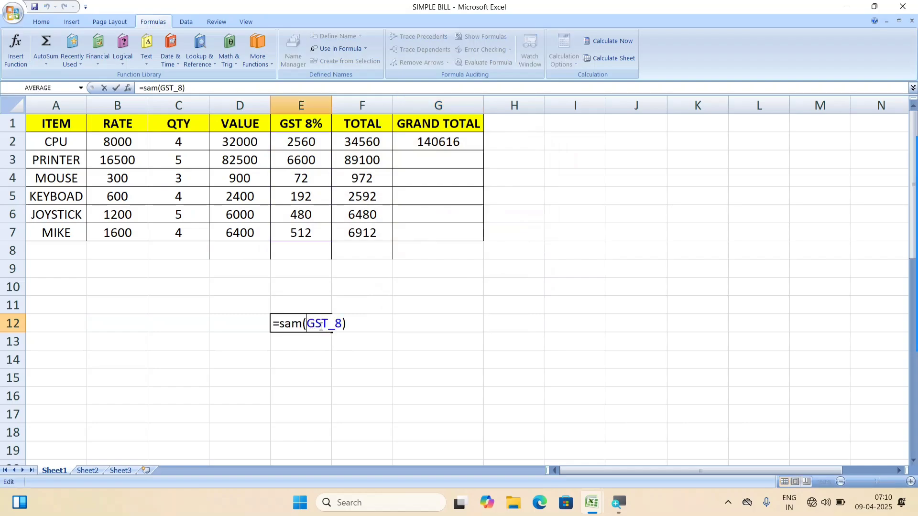
left_click(394, 314)
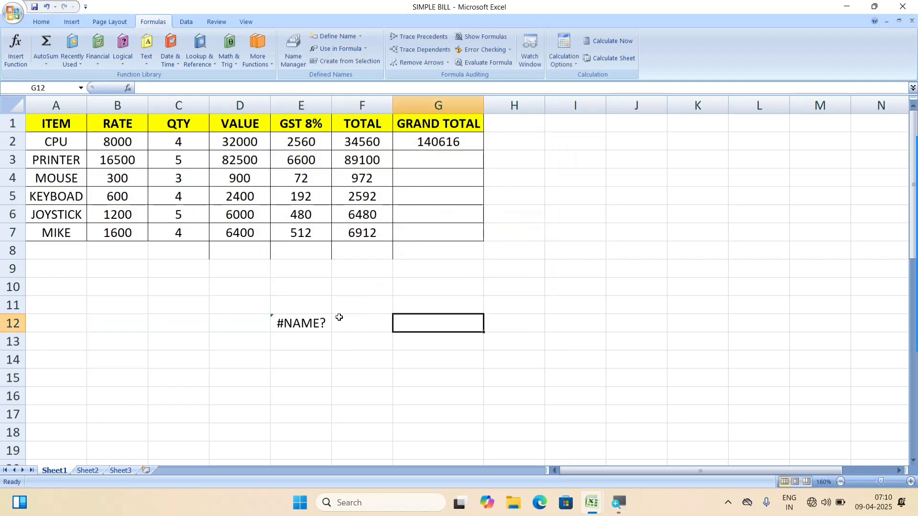
left_click(271, 318)
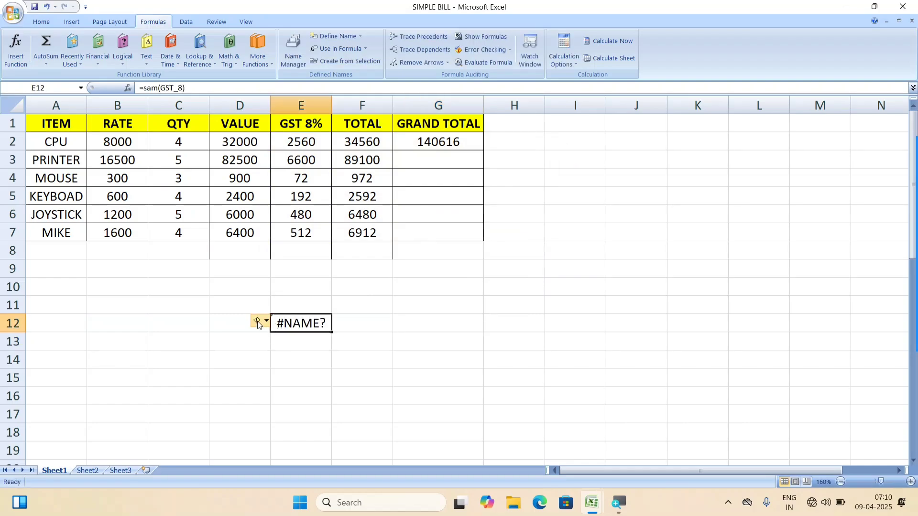
left_click(257, 321)
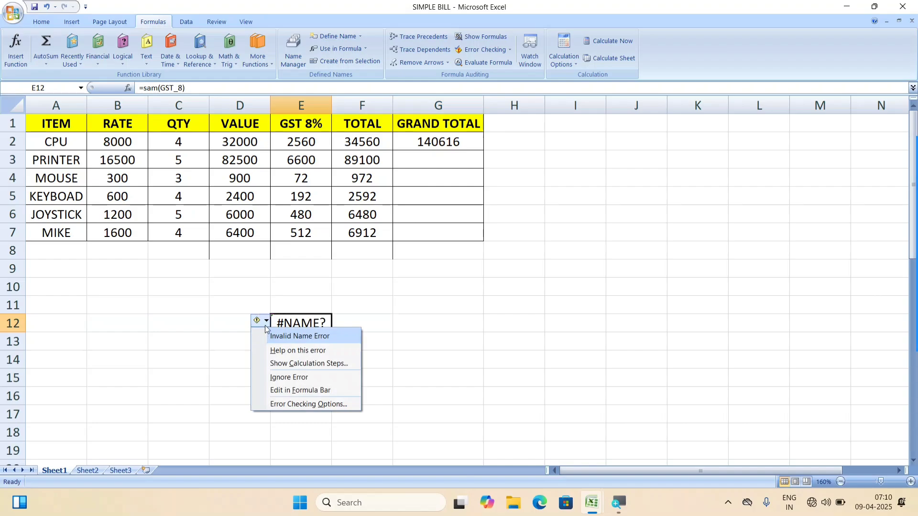
left_click(305, 391)
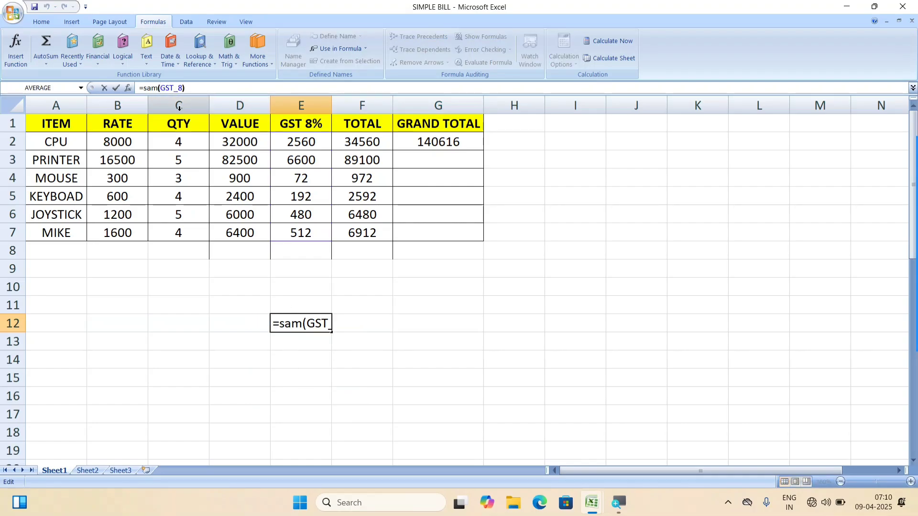
key("BackSpace")
key("BackSpace")
key("BackSpace")
type("sum")
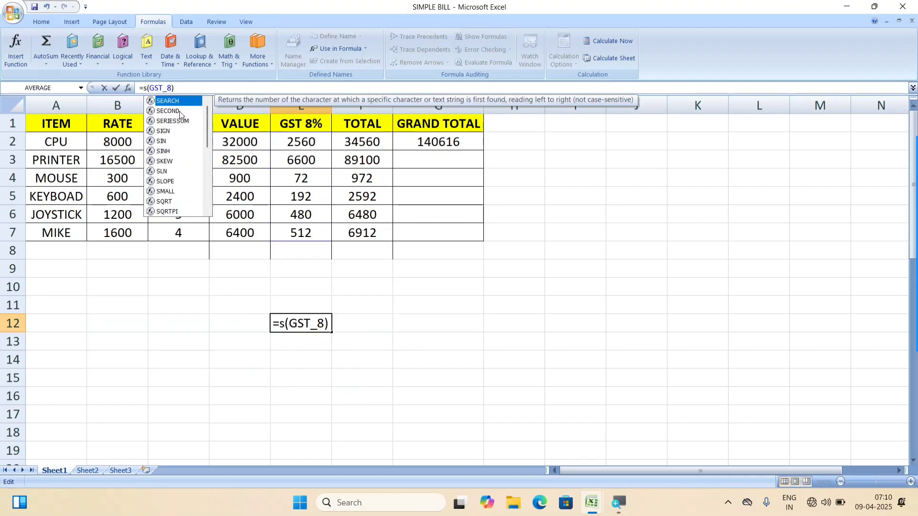
key("Return")
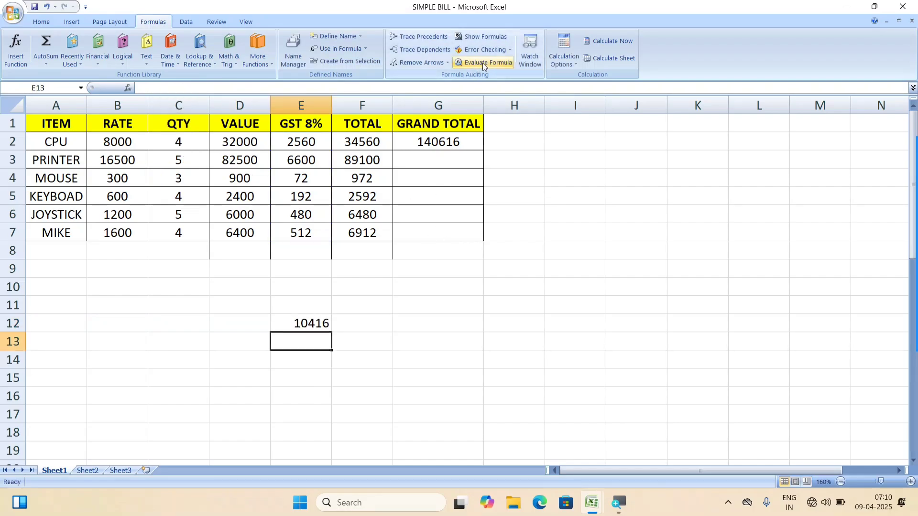
left_click(509, 49)
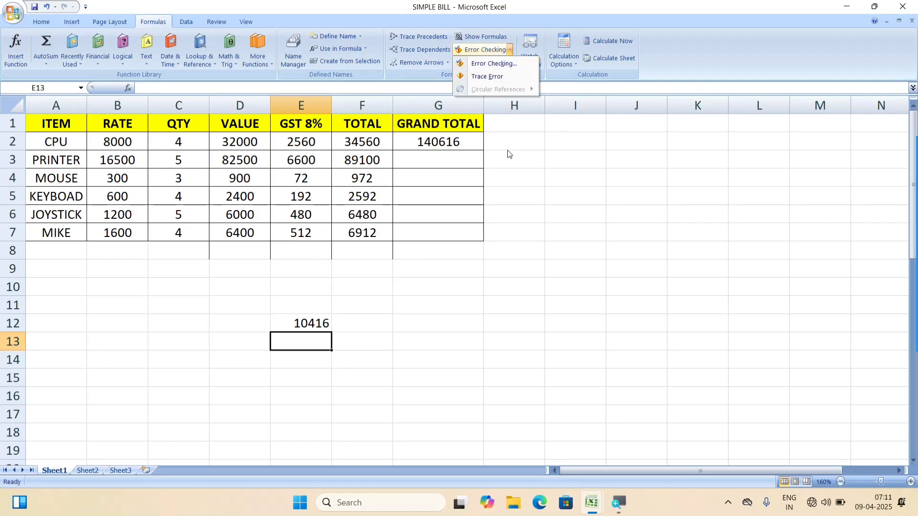
left_click(425, 268)
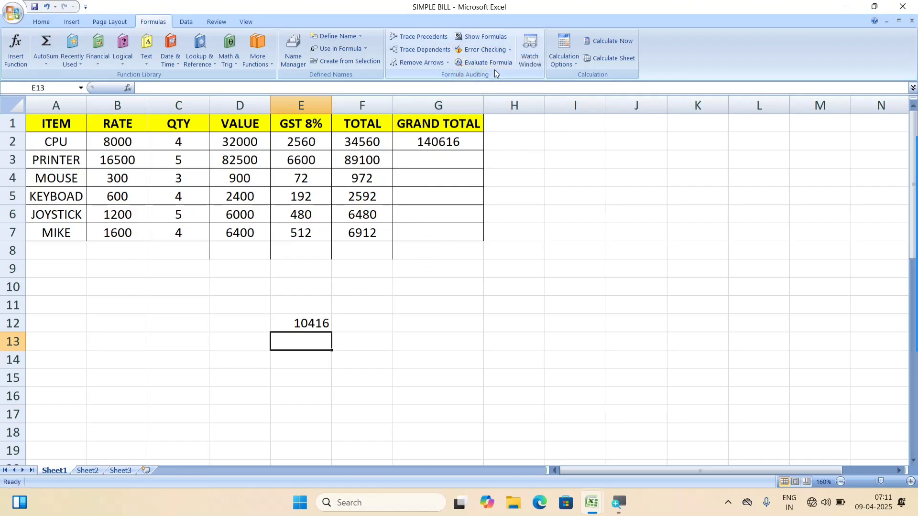
left_click(451, 288)
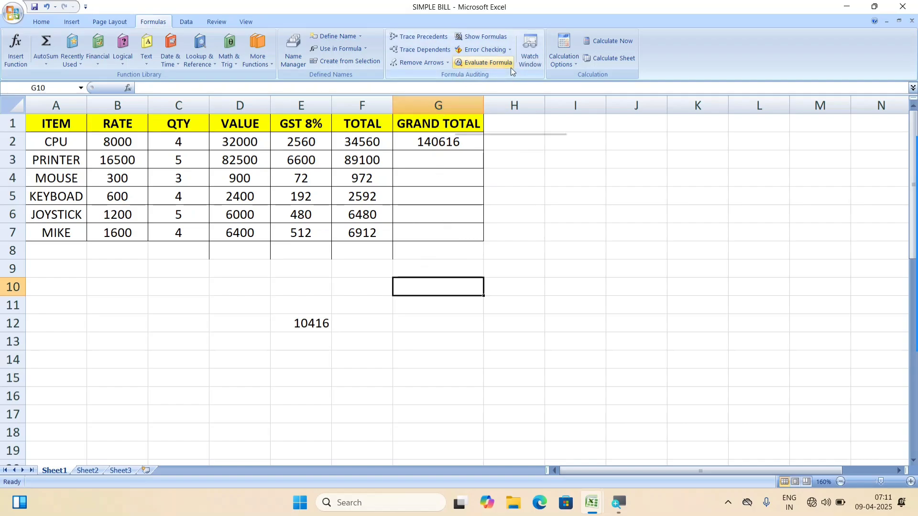
- Evaluate the CPU row's TOTAL formula in cell F2 with Evaluate Formula, restart the evaluation and close the dialog
left_click(358, 143)
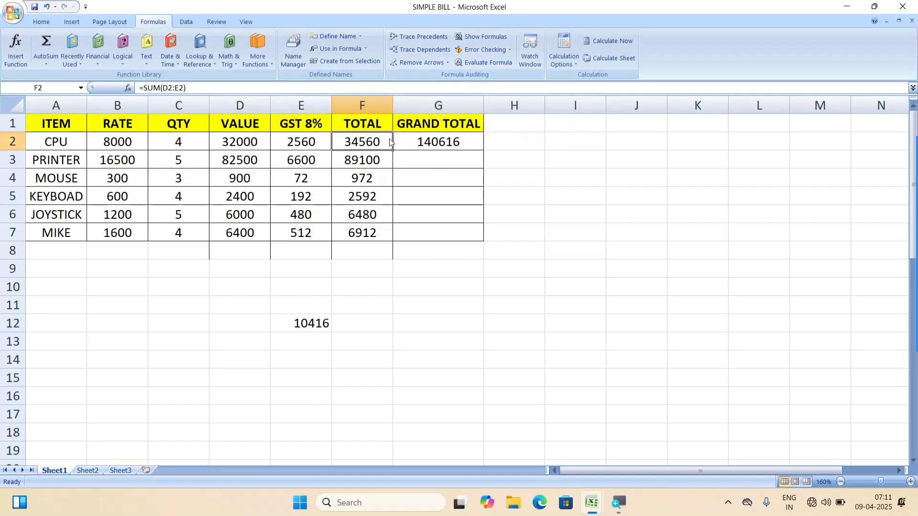
left_click(484, 64)
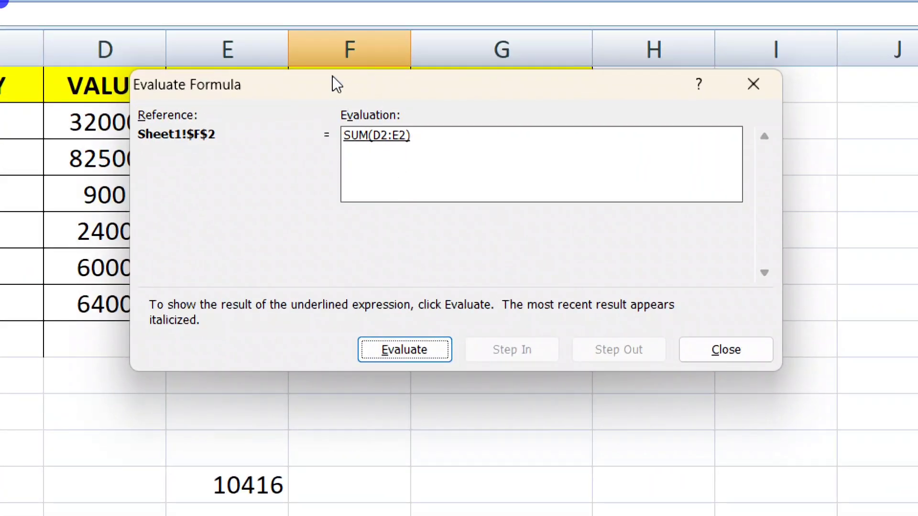
left_click_drag(337, 84, 300, 205)
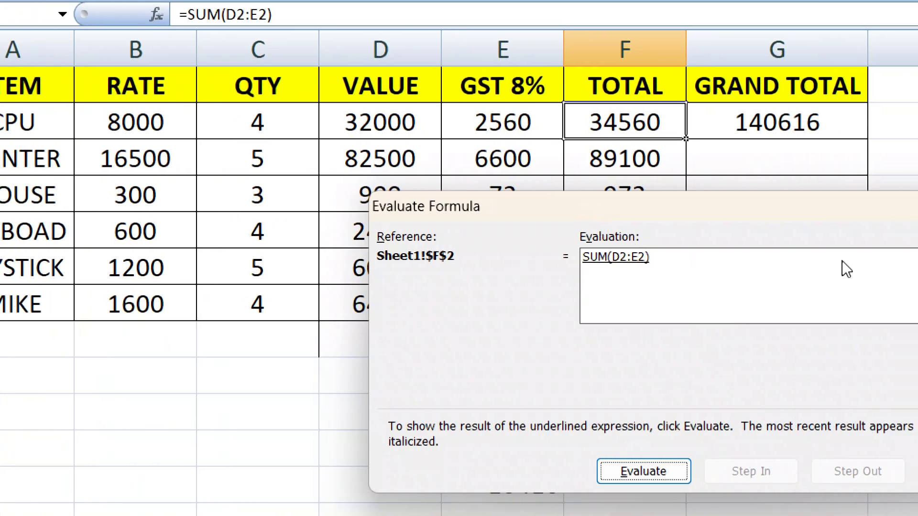
left_click(511, 474)
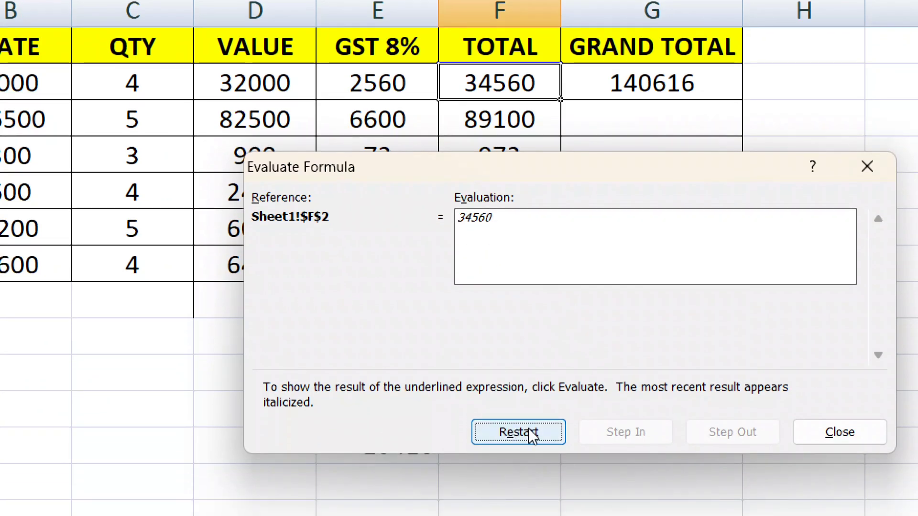
left_click(520, 473)
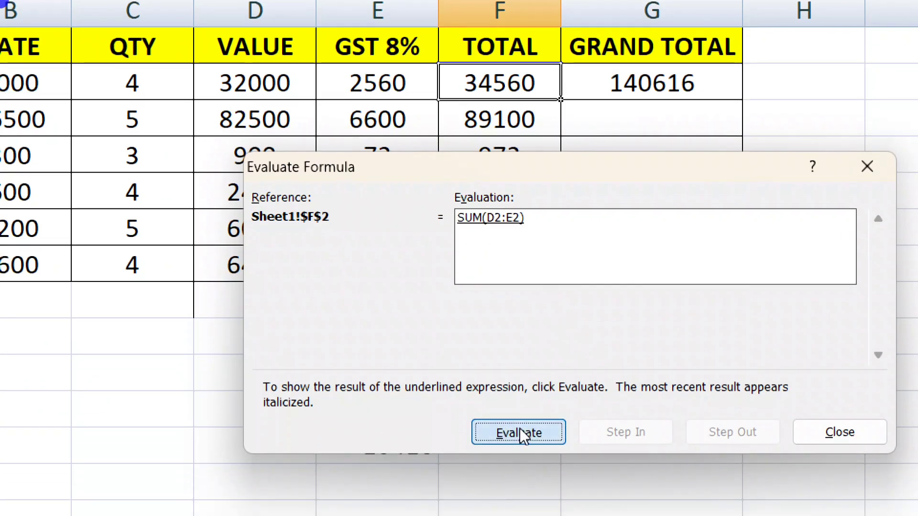
left_click(520, 431)
left_click(520, 430)
left_click(872, 438)
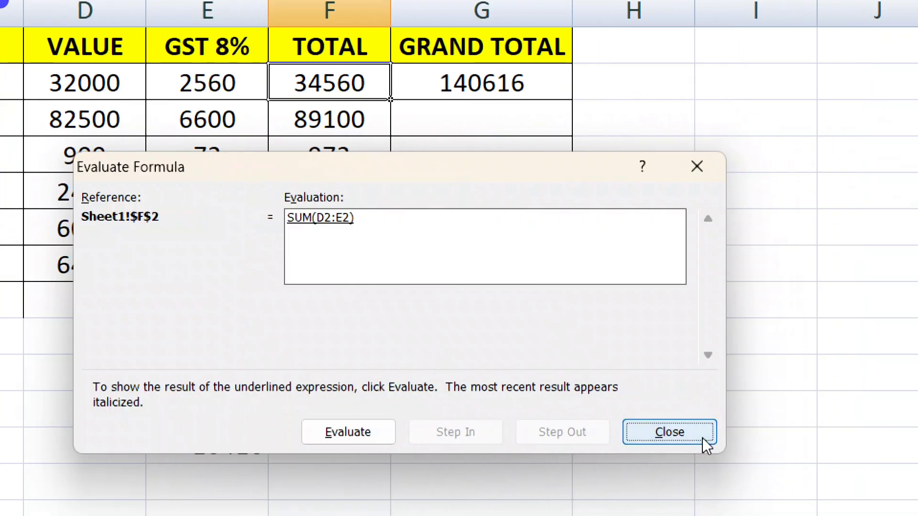
left_click(701, 438)
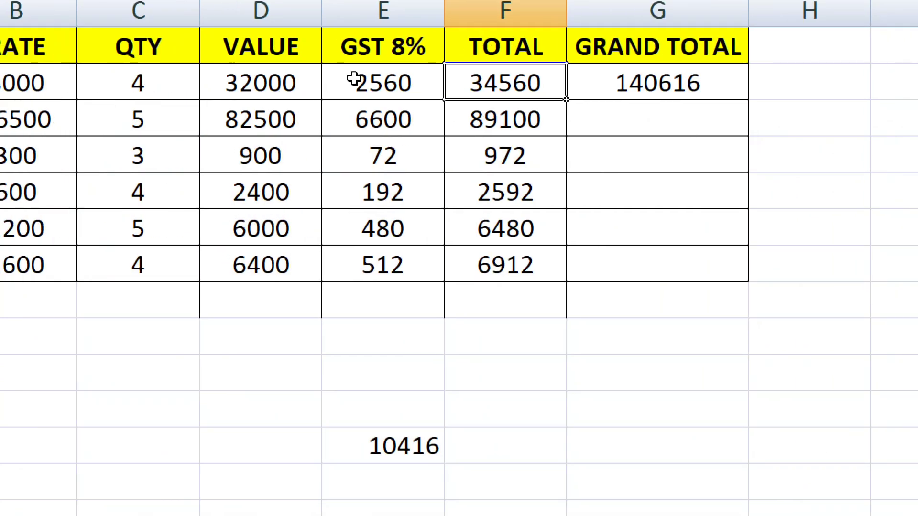
- Evaluate the GST formula in cell E2 by stepping into D2 and B2, and check cell B2 with Evaluate Formula
left_click(354, 81)
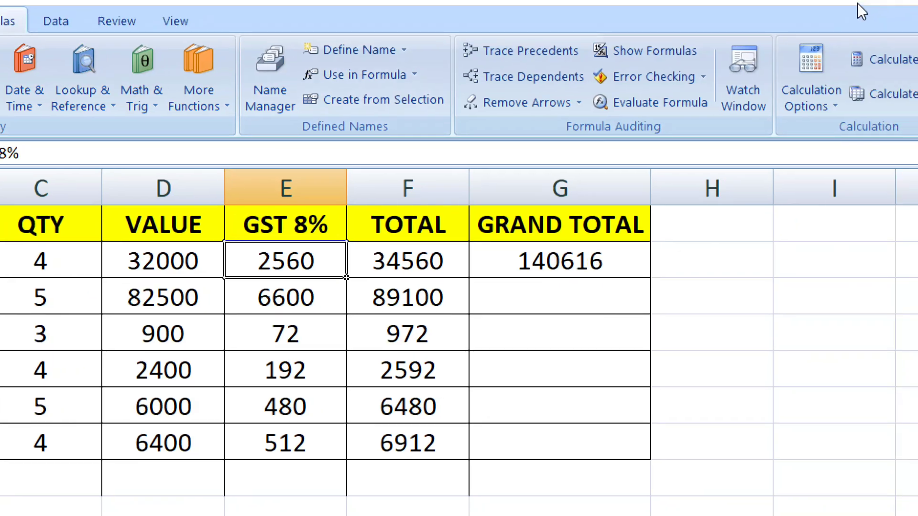
left_click(654, 102)
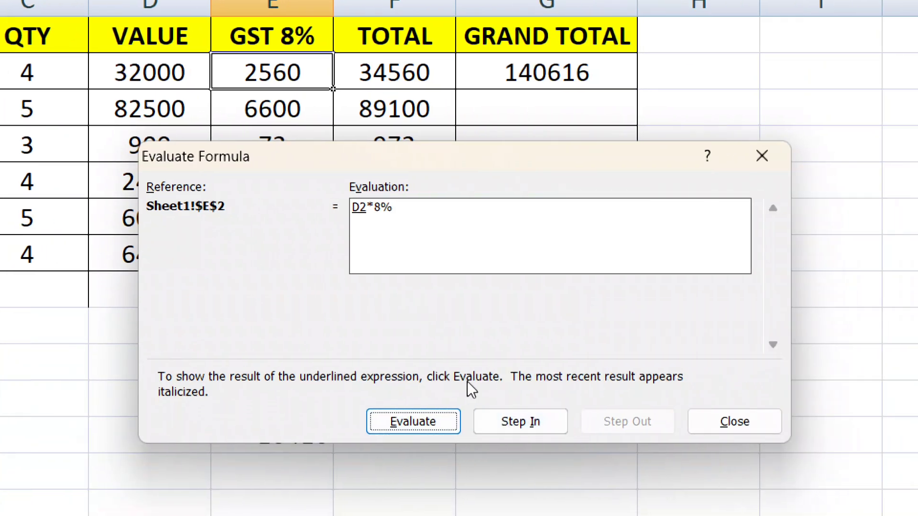
left_click(531, 423)
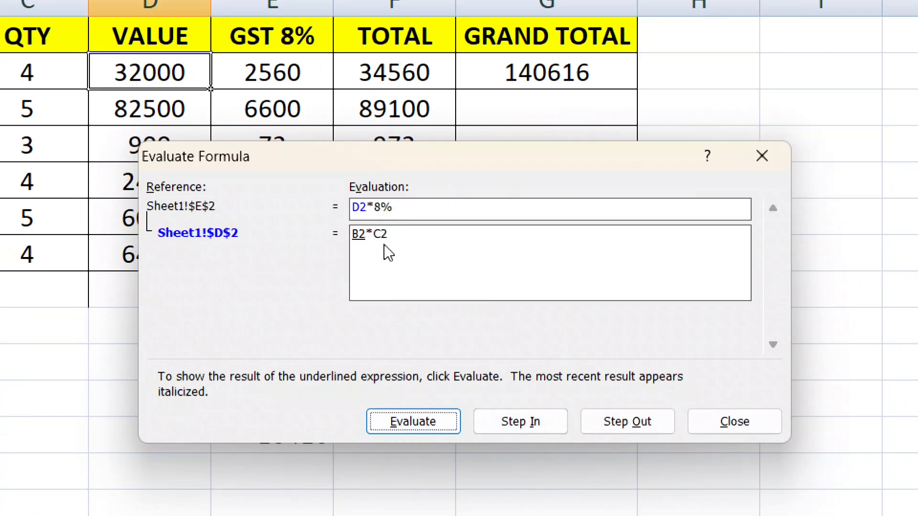
left_click(533, 422)
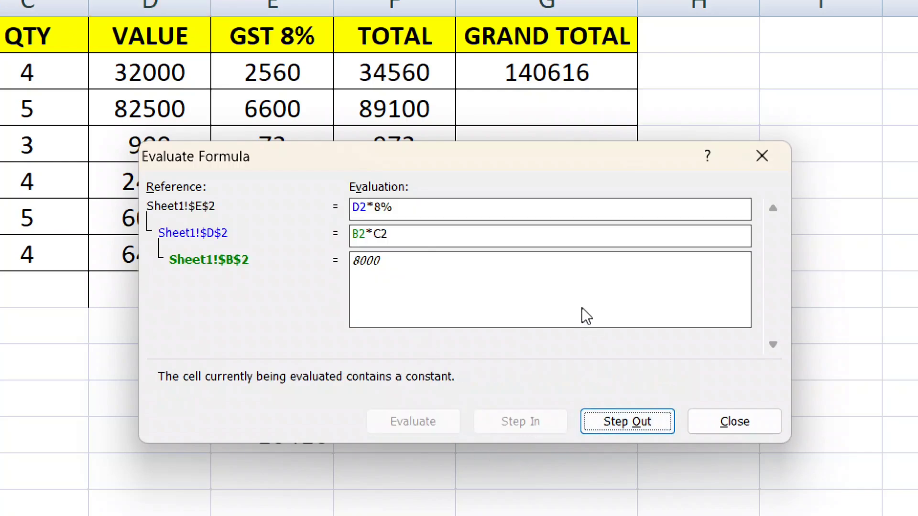
left_click(726, 421)
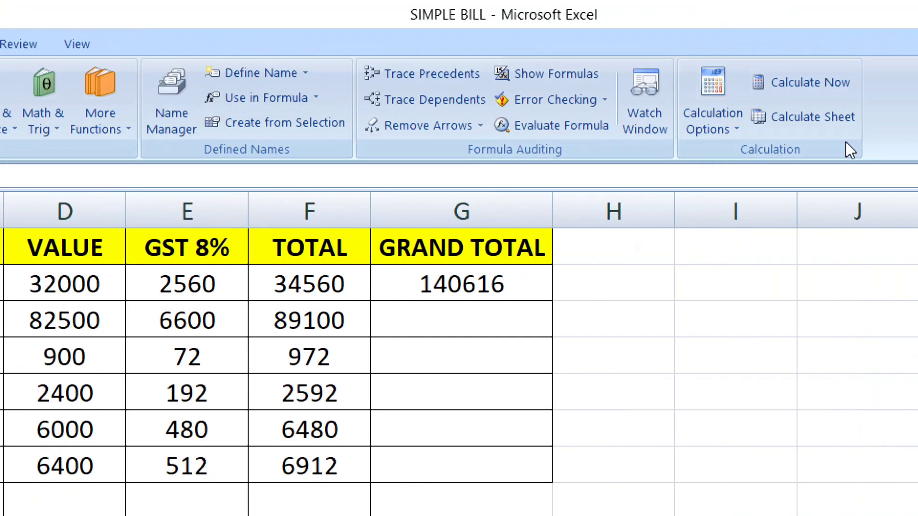
left_click(784, 127)
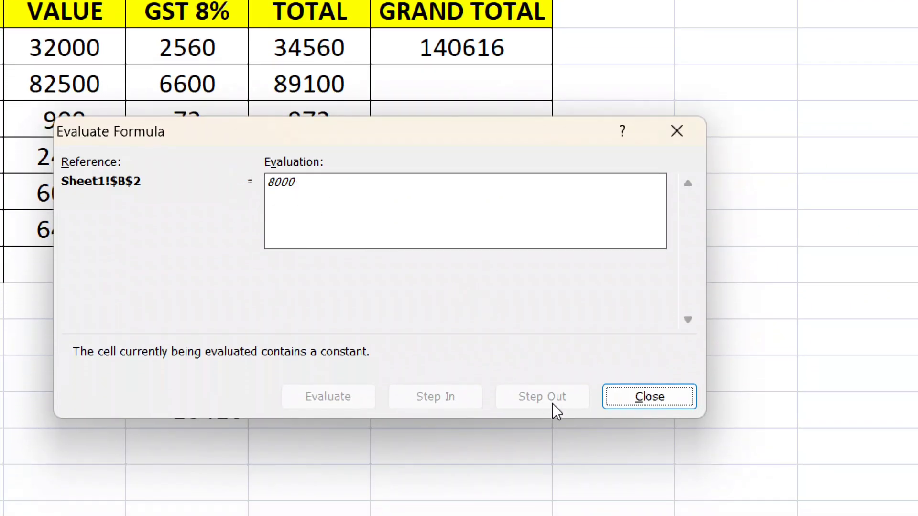
left_click(668, 406)
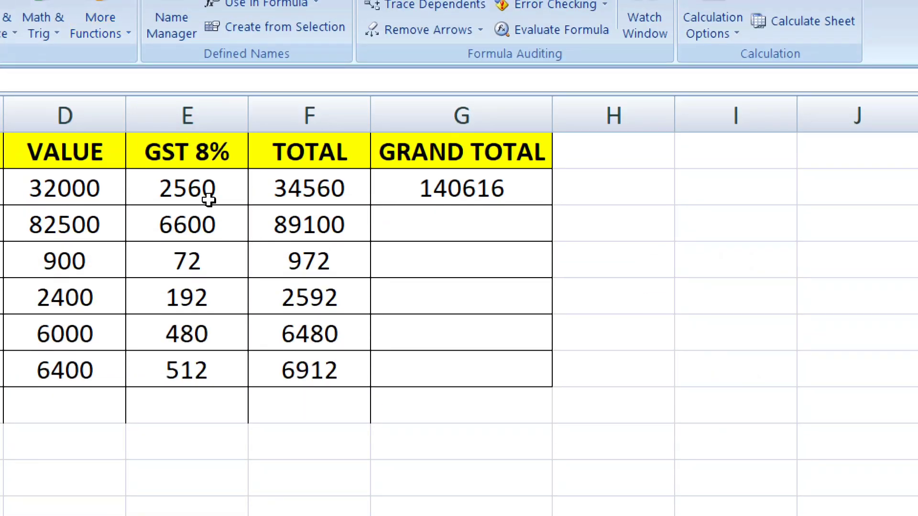
- Evaluate the CPU row's VALUE formula in cell D2 with Evaluate Formula, one reference at a time, through to the result
left_click(209, 200)
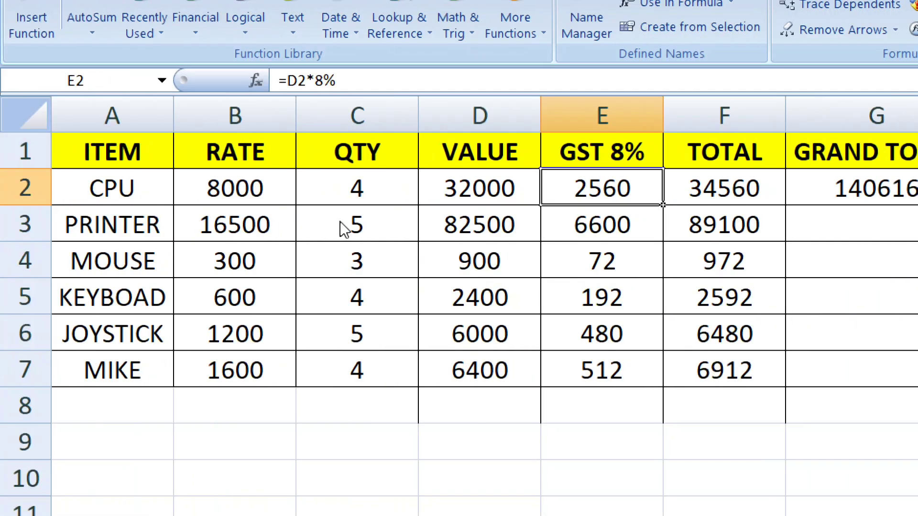
left_click(472, 189)
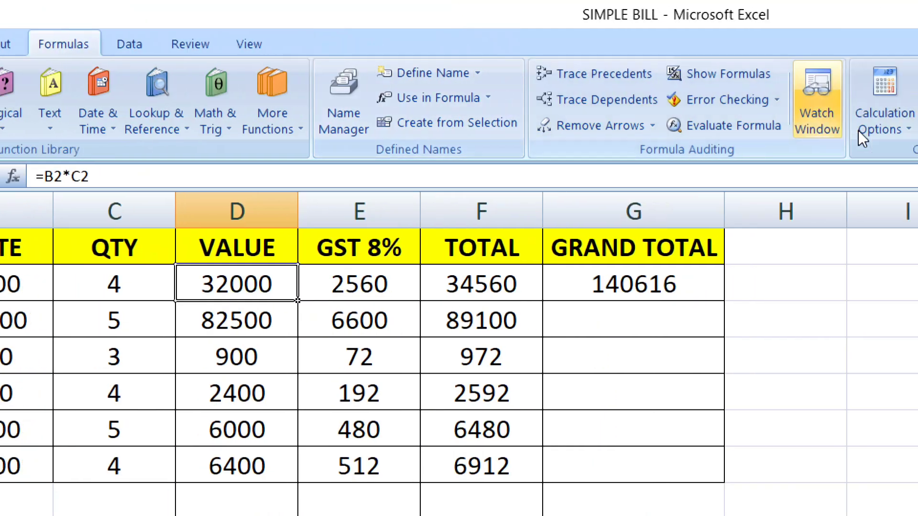
left_click(515, 133)
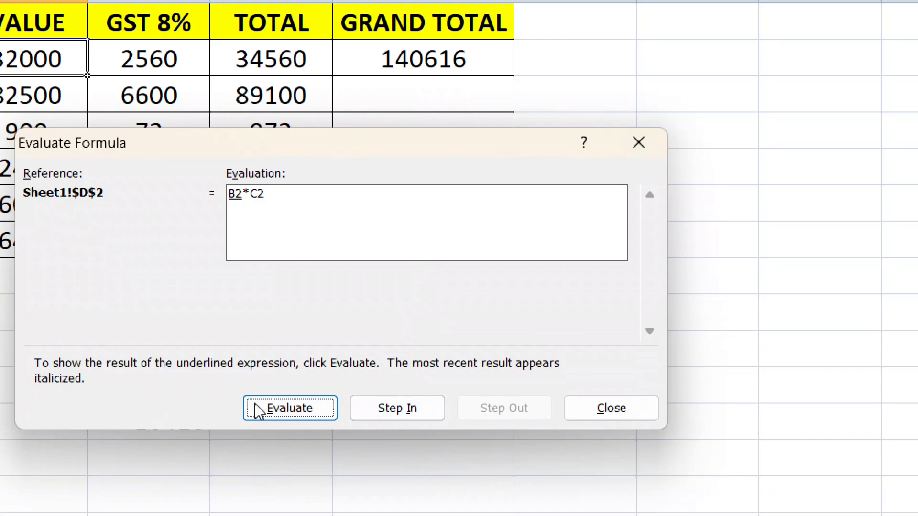
left_click(291, 411)
left_click_drag(234, 138, 388, 136)
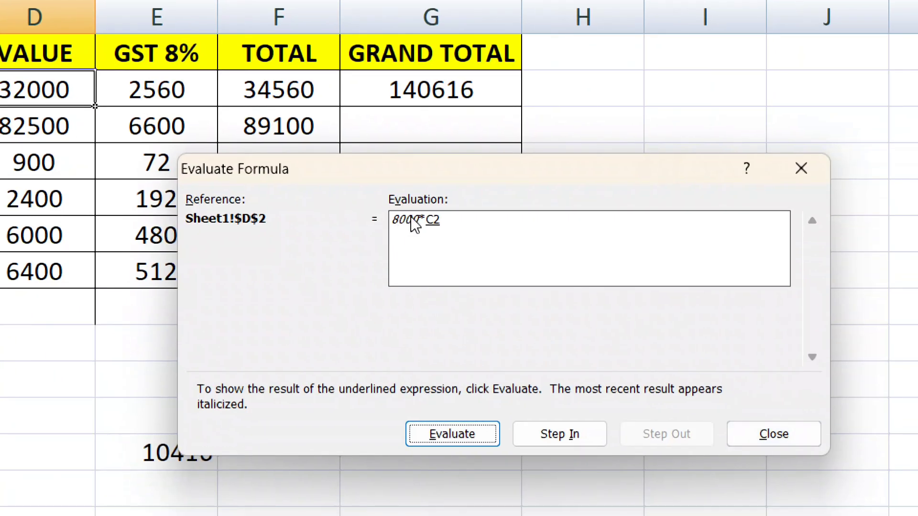
left_click(442, 437)
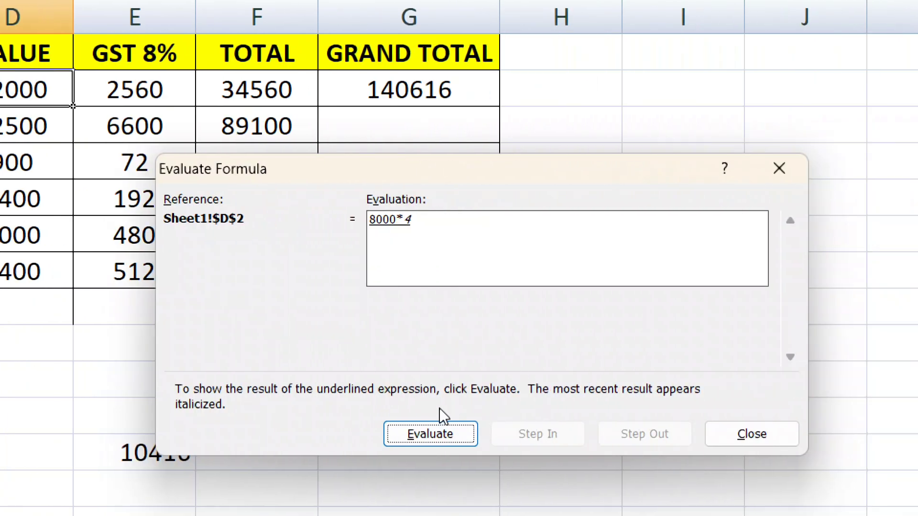
left_click(535, 435)
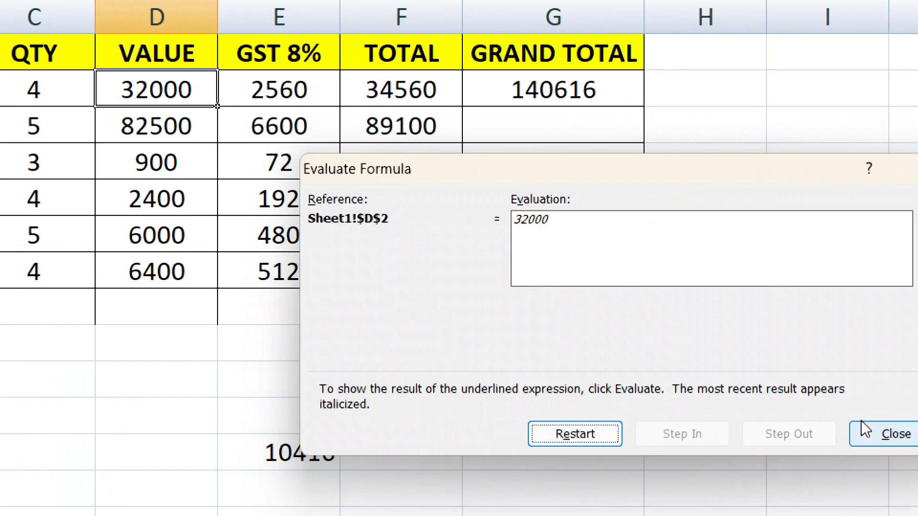
- Restart the evaluation of D2 and evaluate B2, C2 and their product again
left_click(603, 439)
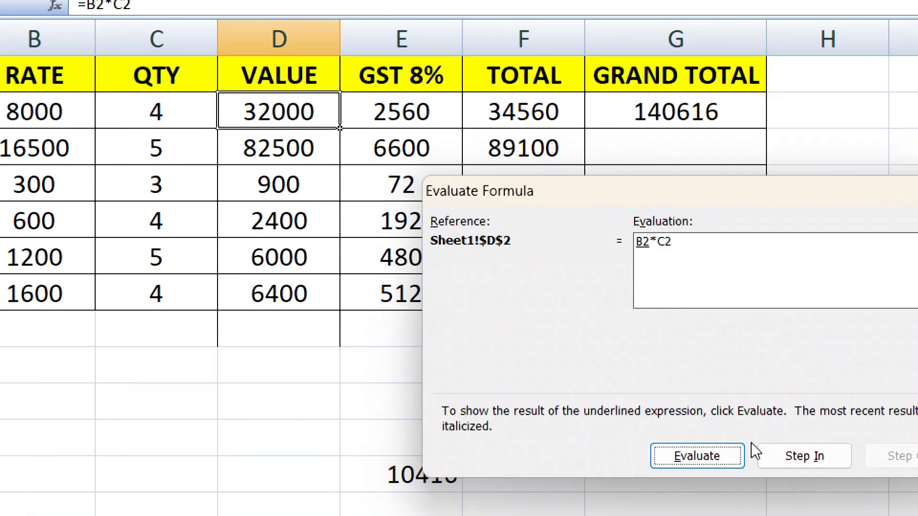
left_click(912, 453)
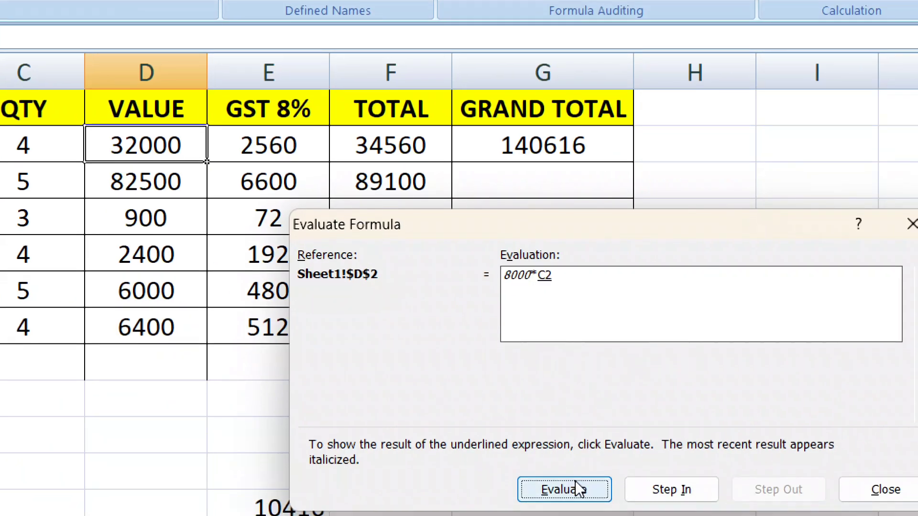
left_click(576, 502)
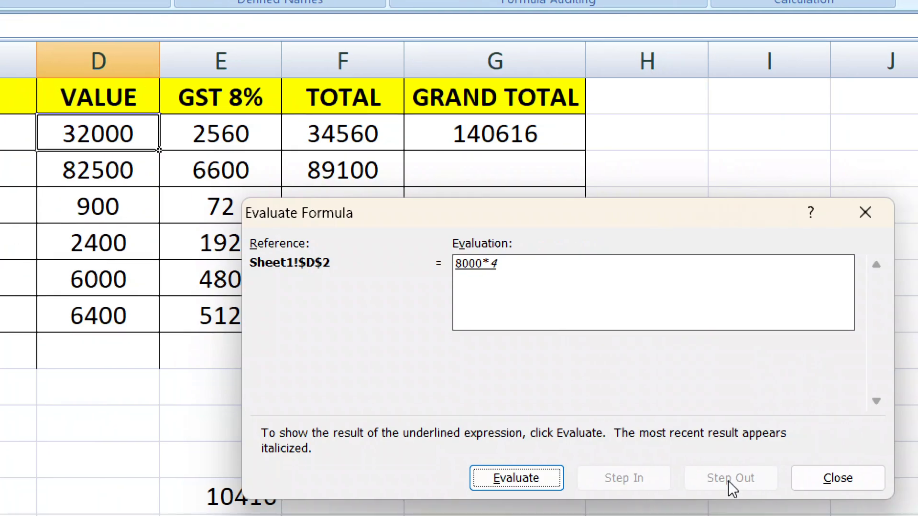
left_click(503, 477)
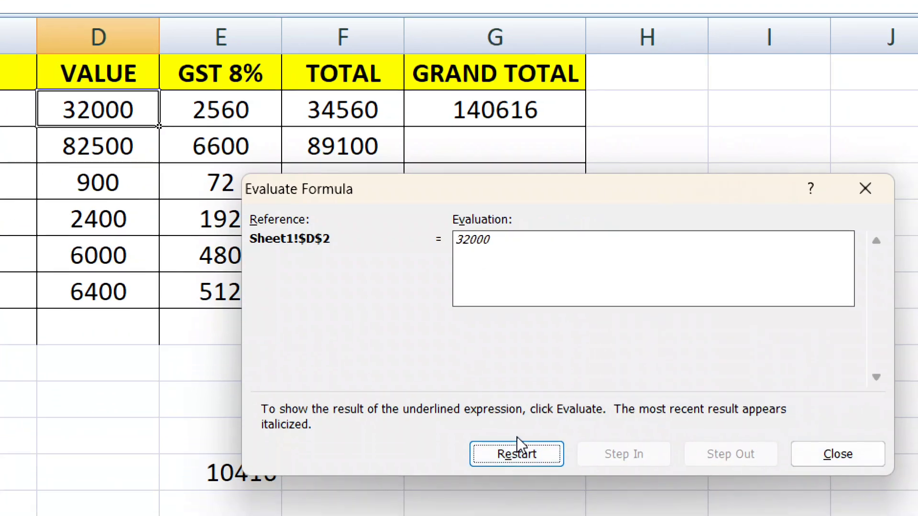
- Restart the D2 evaluation, step into and out of B2 and C2, and evaluate their product
left_click(521, 461)
left_click(634, 460)
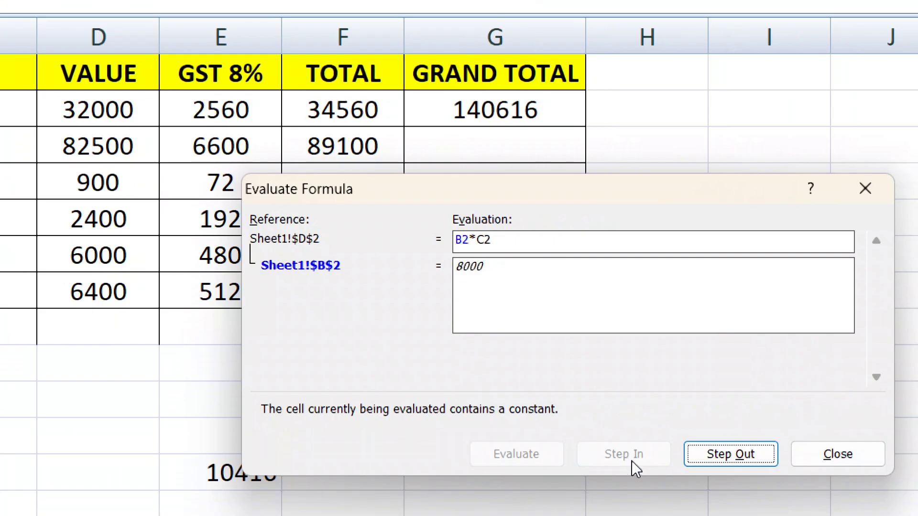
left_click(712, 453)
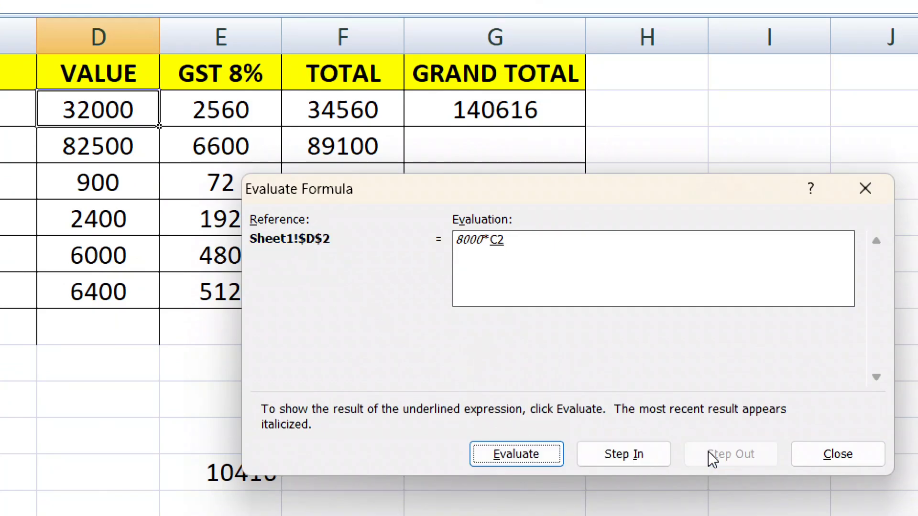
left_click(635, 447)
left_click(736, 455)
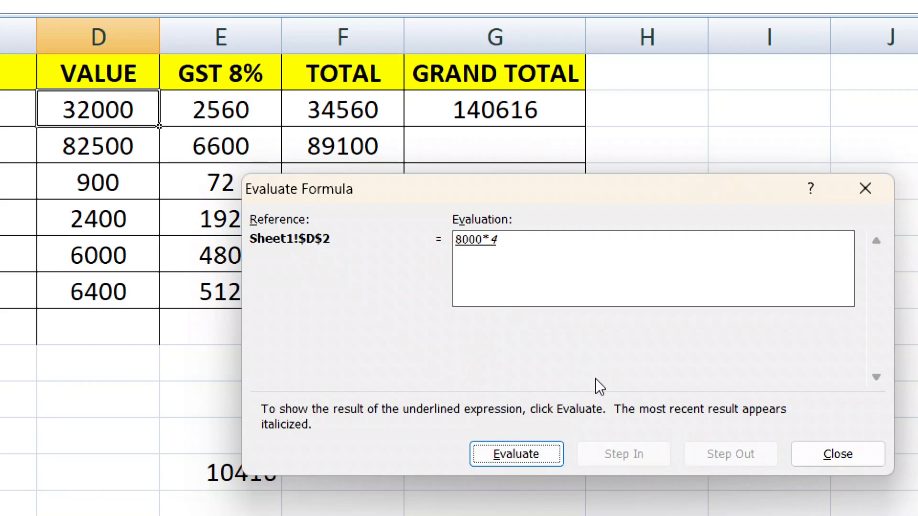
left_click(515, 466)
- Repeat the D2 evaluation from the start by stepping through B2 and C2, evaluate the result and close the dialog
left_click(525, 453)
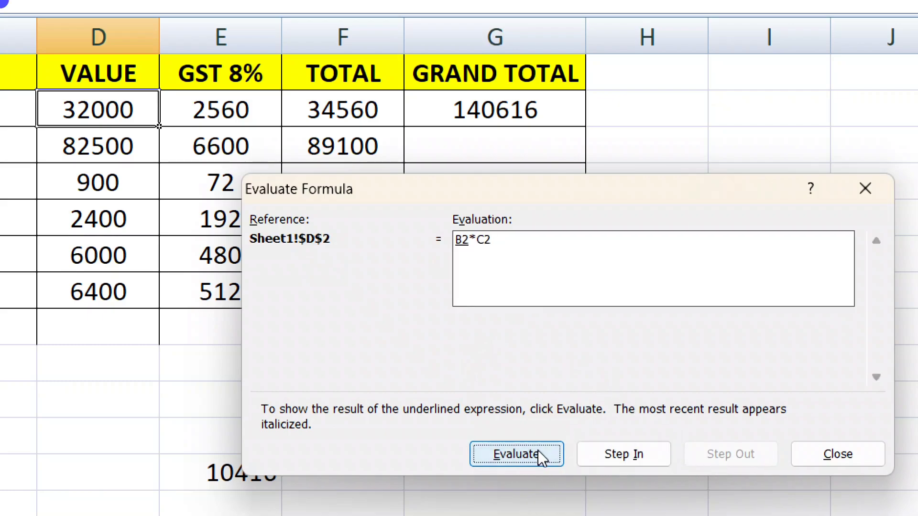
left_click(633, 452)
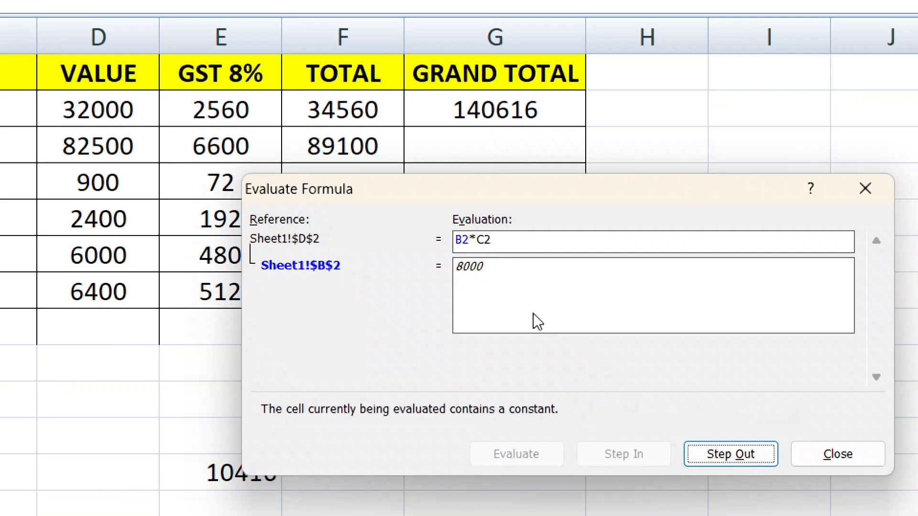
left_click(724, 451)
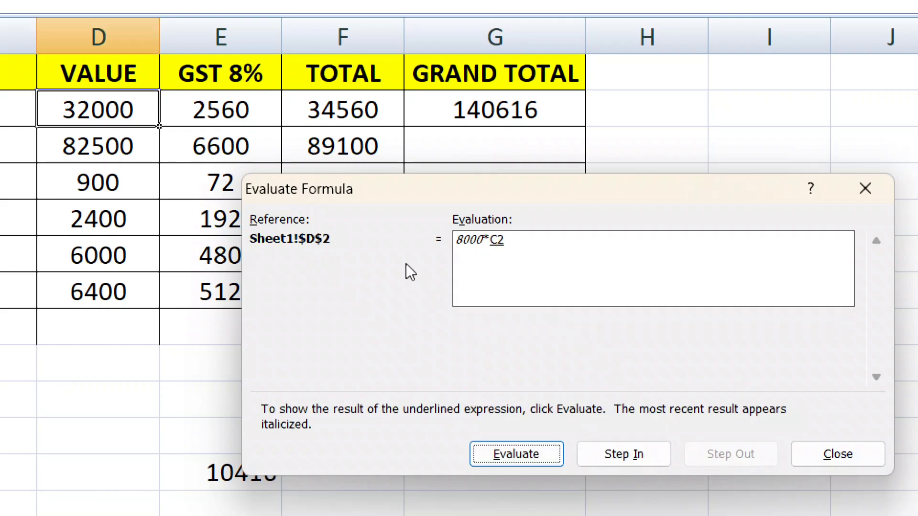
left_click(632, 455)
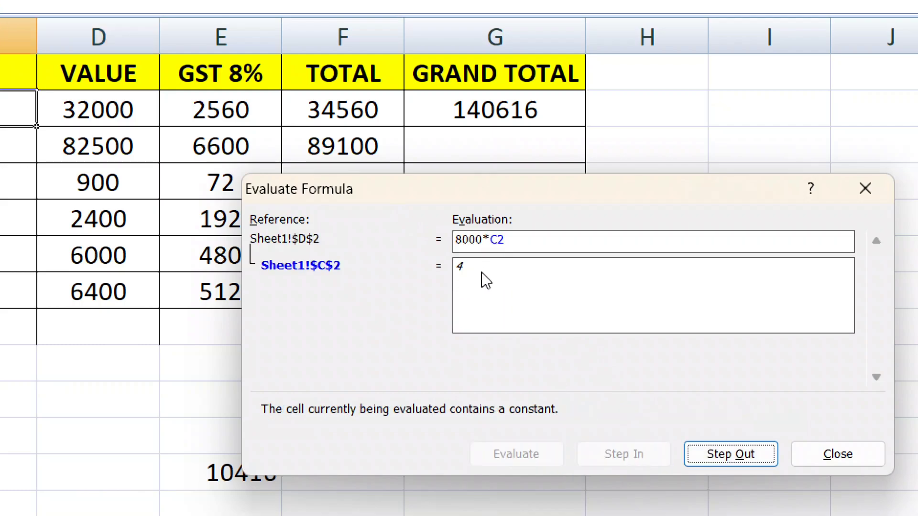
left_click(719, 456)
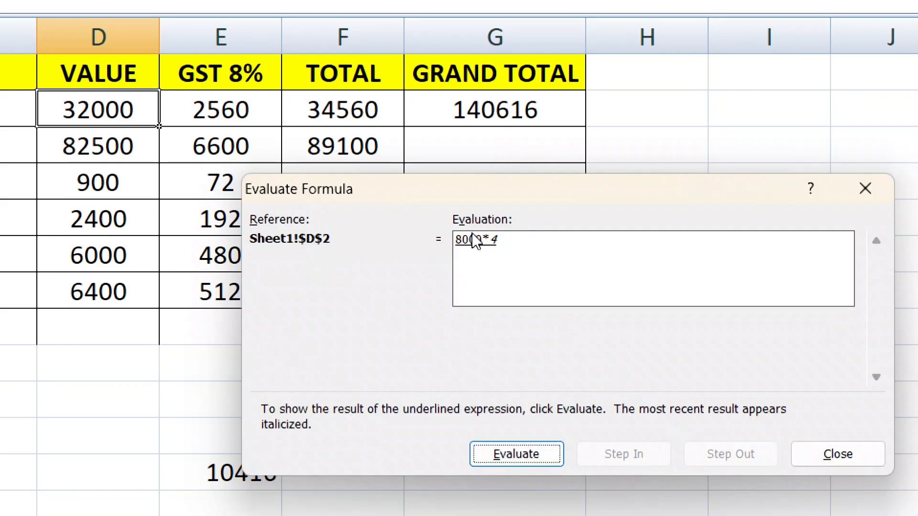
left_click(515, 450)
left_click(718, 456)
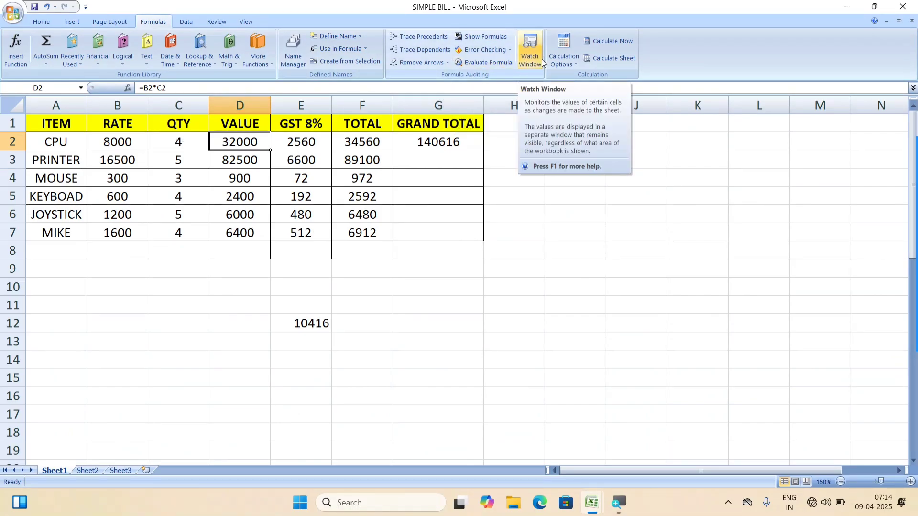
- Add a watch on the whole bill table, A1:G7, in the Watch Window
left_click(580, 268)
left_click_drag(75, 137, 443, 232)
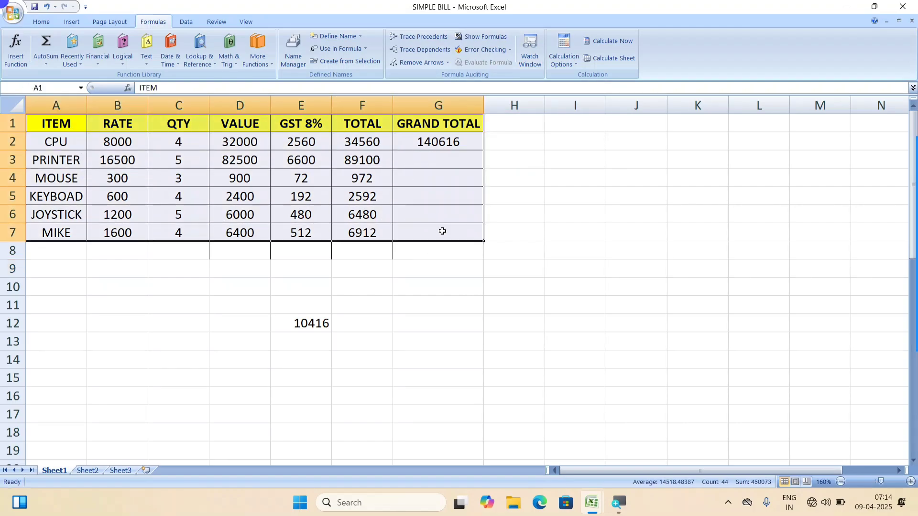
left_click(525, 67)
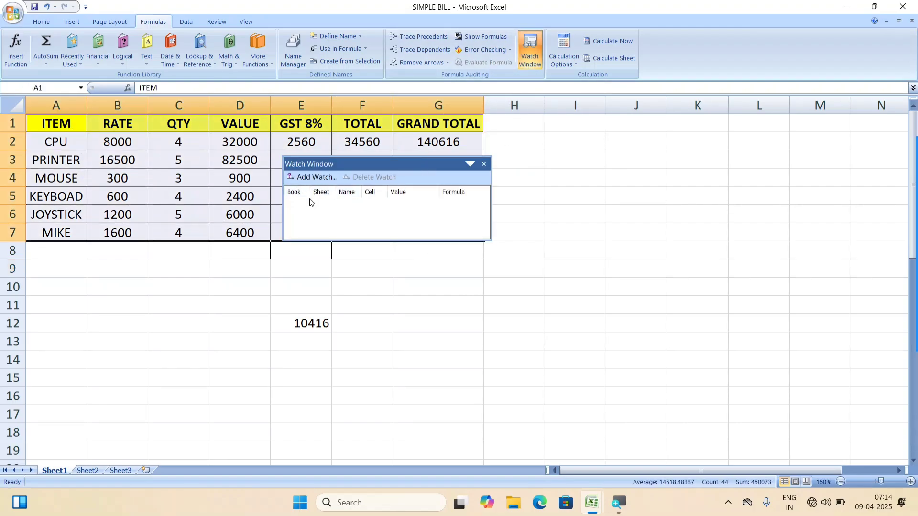
left_click_drag(323, 166, 445, 156)
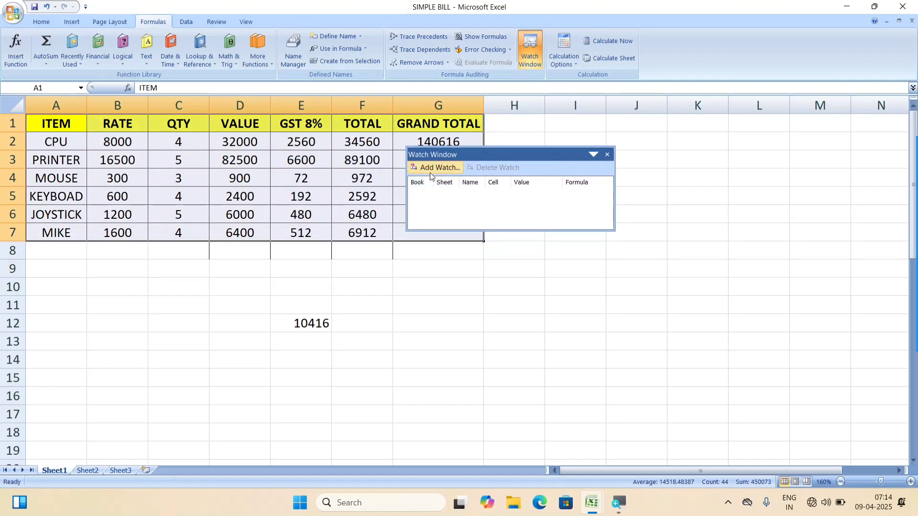
left_click(429, 169)
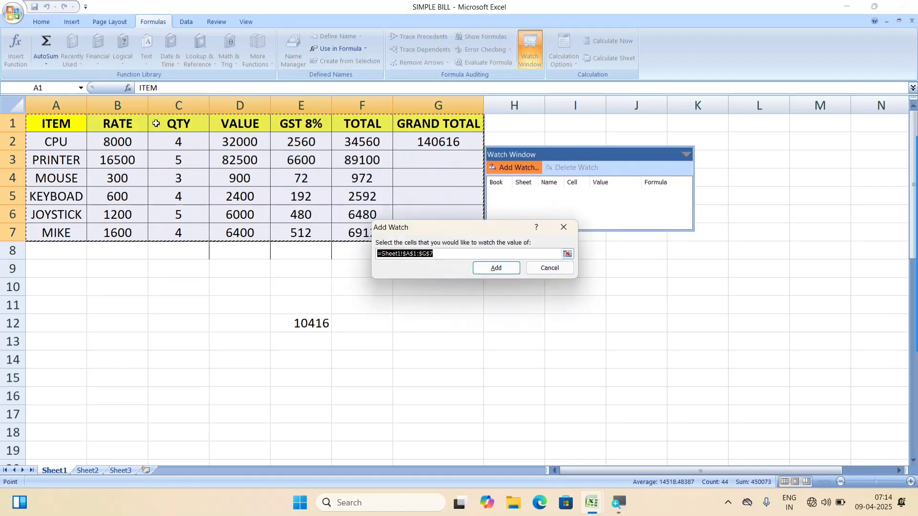
left_click(497, 268)
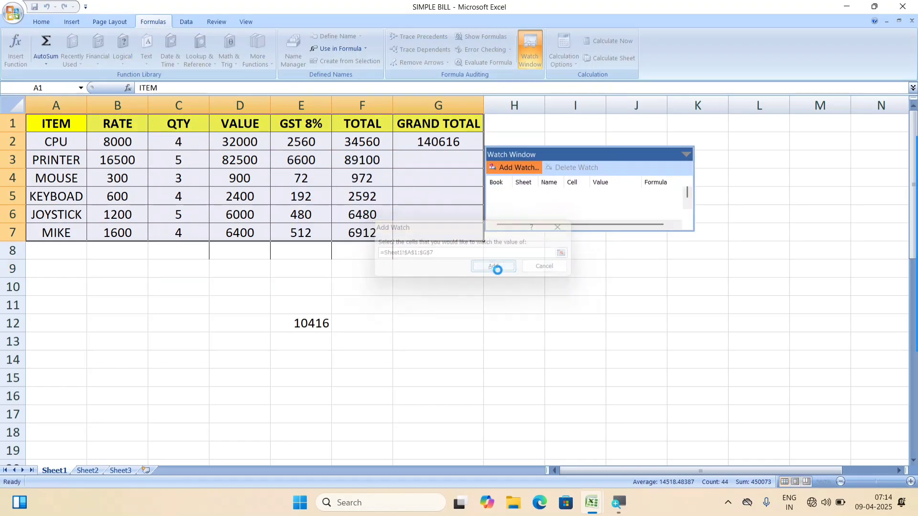
- Enlarge the Watch Window to show many more watch entries and reposition it over the sheet beside the table
left_click(691, 230)
left_click_drag(691, 228, 905, 441)
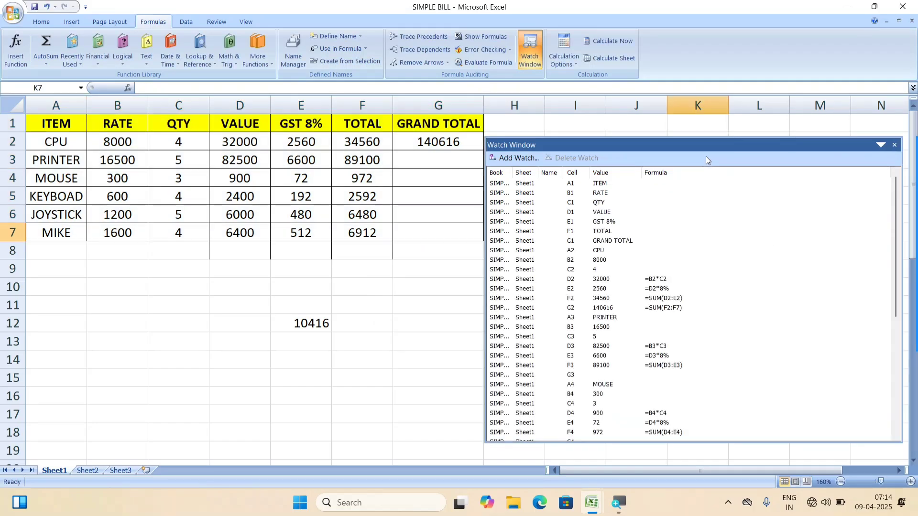
left_click_drag(670, 151, 640, 125)
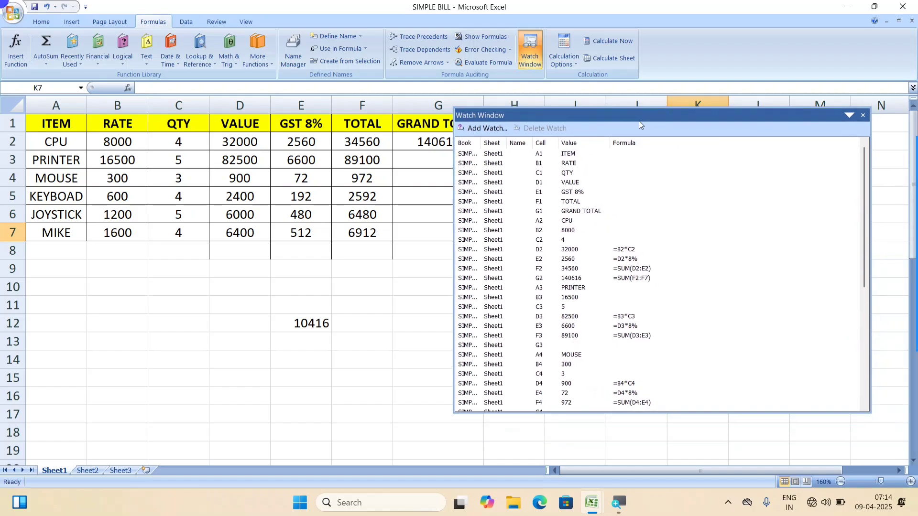
- Go through the Watch Window entries down to row 2, examining their book and sheet columns
left_click(462, 153)
key("Down")
key("Down")
key("Down")
key("Down")
key("Down")
key("Down")
key("Down")
key("Down")
key("Down")
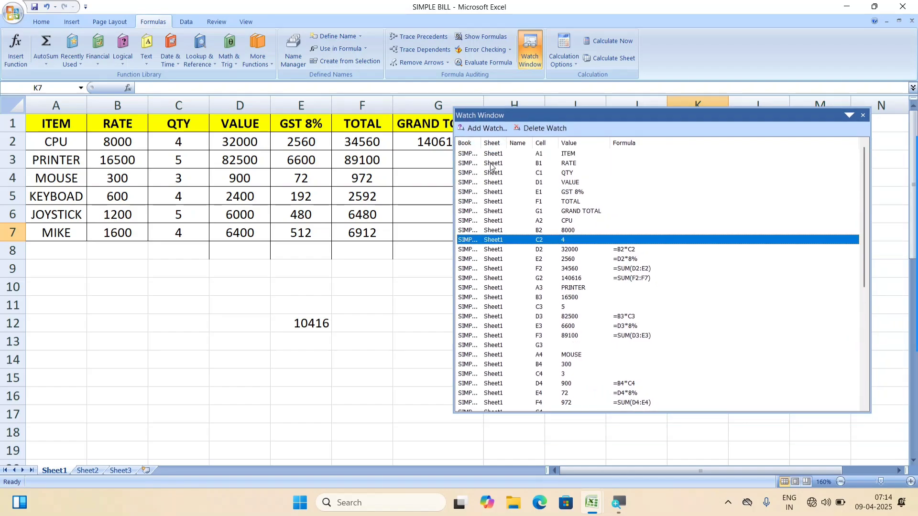
left_click(491, 166)
key("Down")
key("Down")
key("Down")
key("Down")
key("Down")
key("Down")
key("Down")
key("Down")
key("Down")
key("Down")
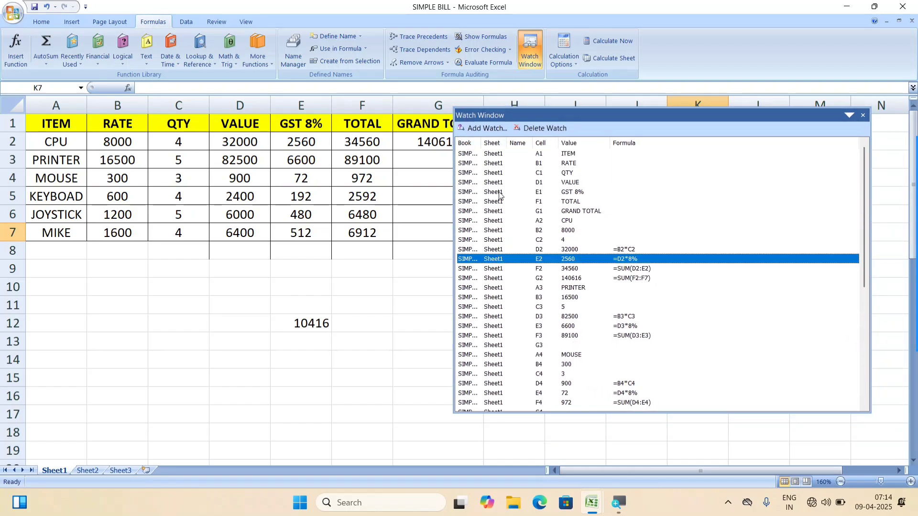
- Examine the cell references and values of the watched header cells A1 through D1
left_click(546, 154)
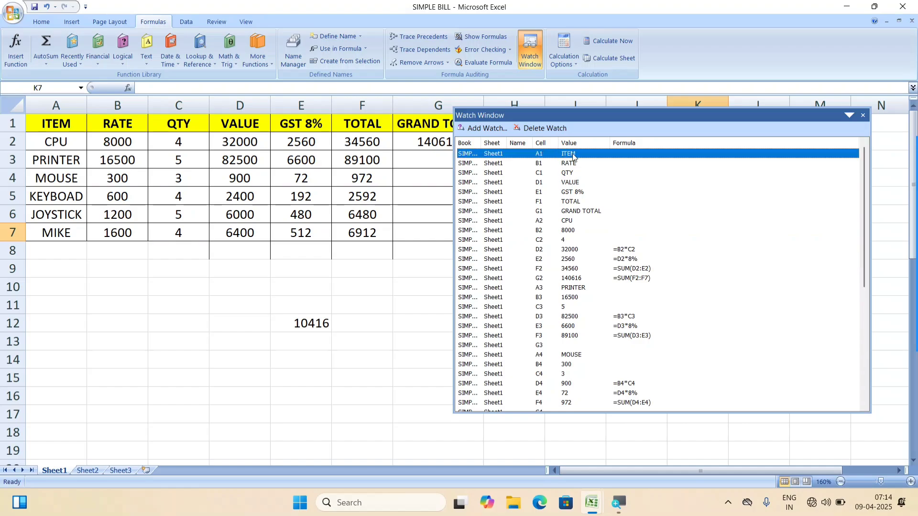
left_click(543, 165)
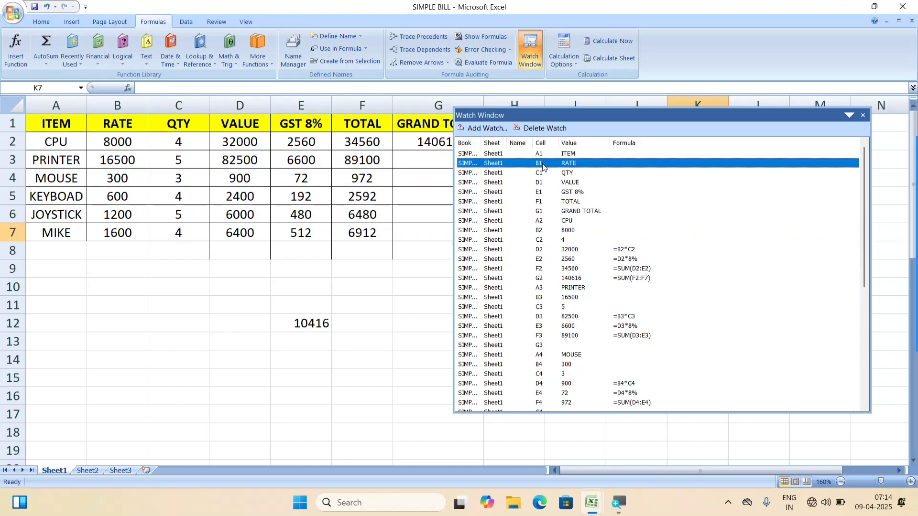
left_click(540, 174)
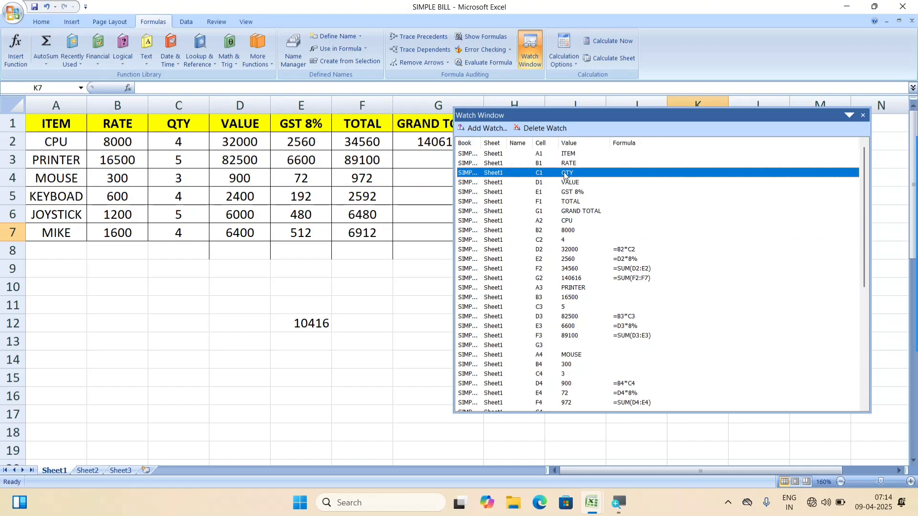
left_click(540, 186)
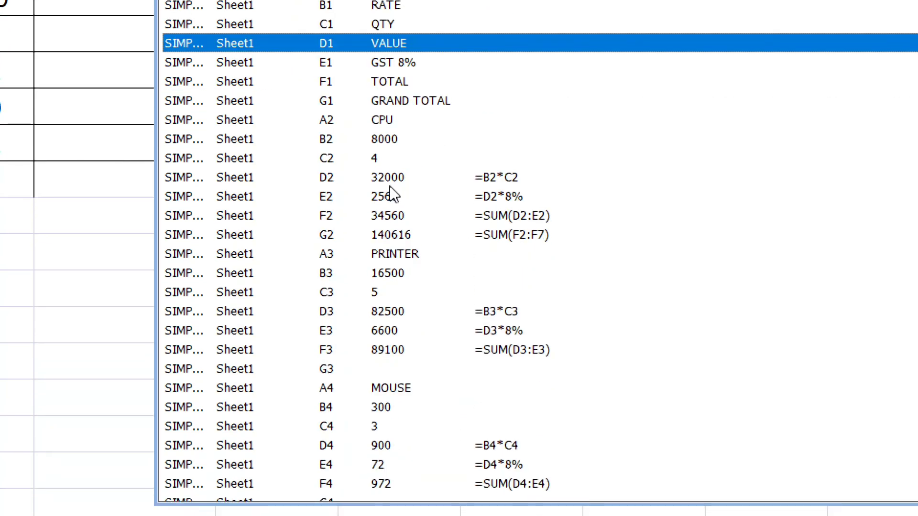
- Examine the values and formulas of the watched CPU row cells C2 through F2
left_click(457, 166)
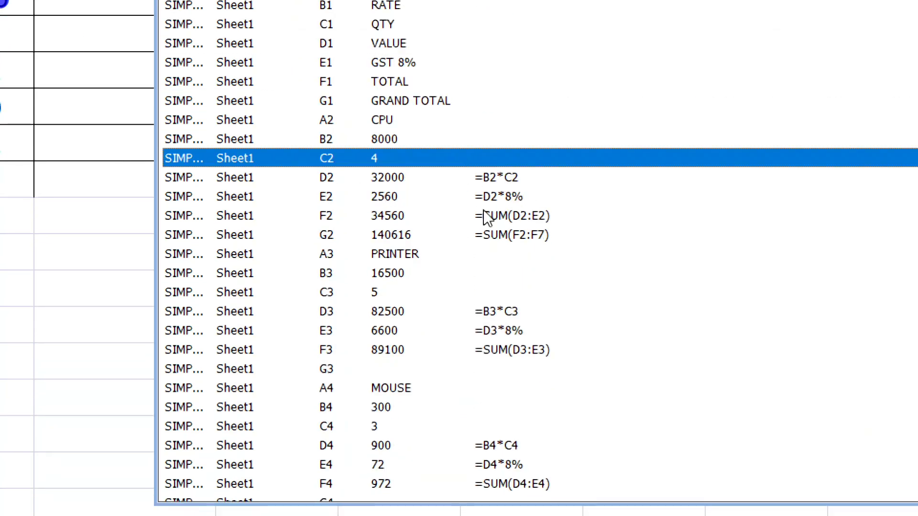
left_click(509, 171)
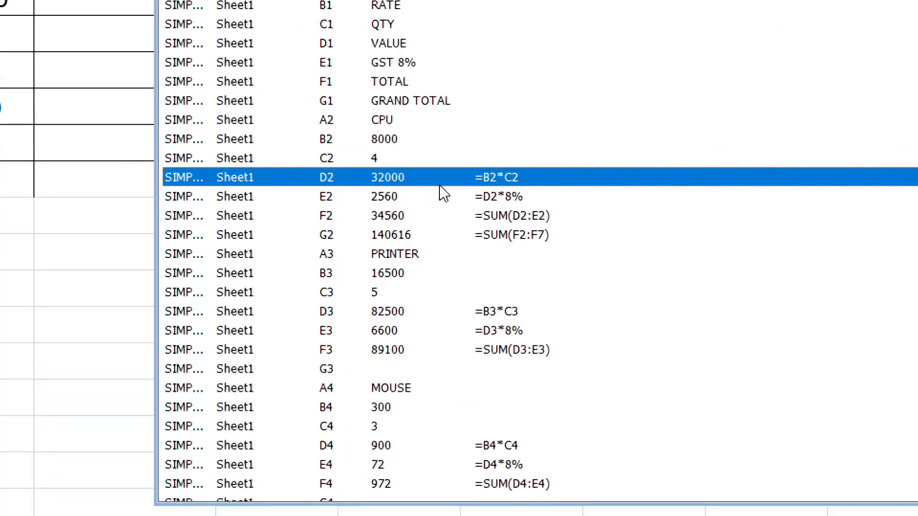
left_click(497, 196)
left_click(493, 207)
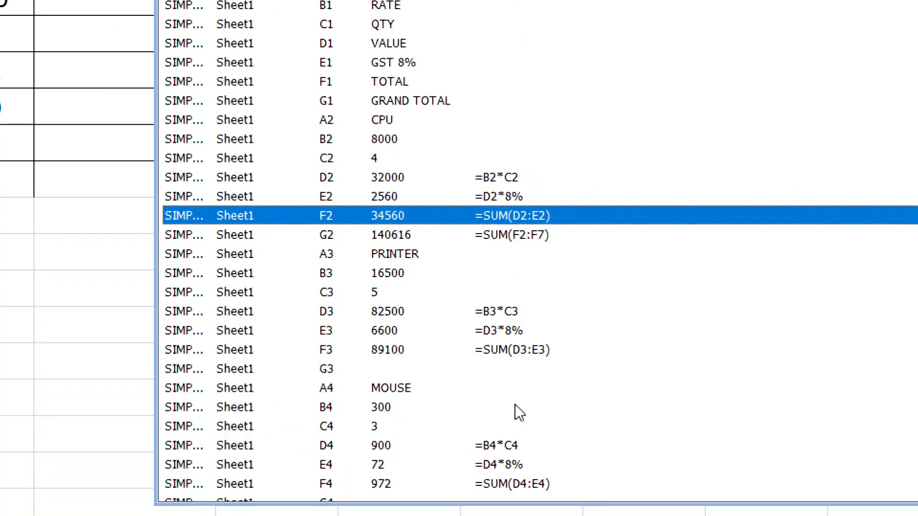
- Enter the headers item, rate and qty in cells A1 through C1 of Sheet2
scroll(518, 409, "down", 7)
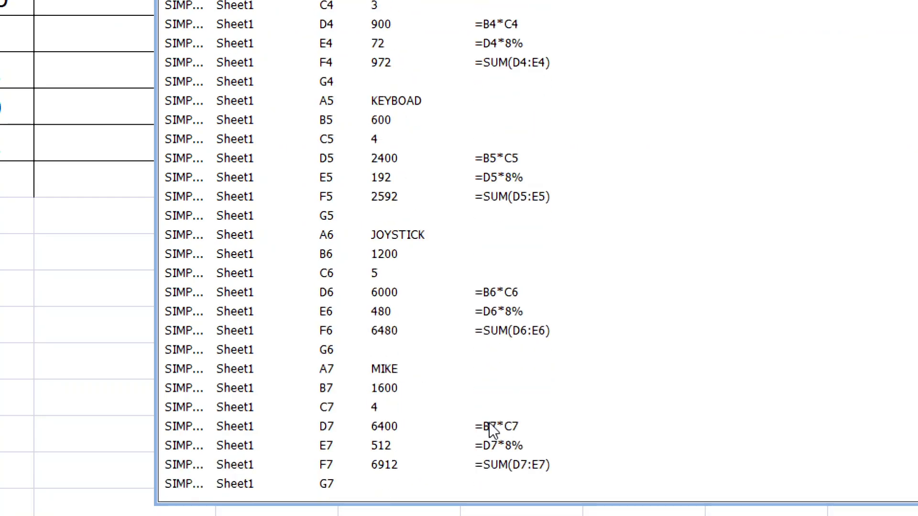
scroll(378, 369, "up", 3)
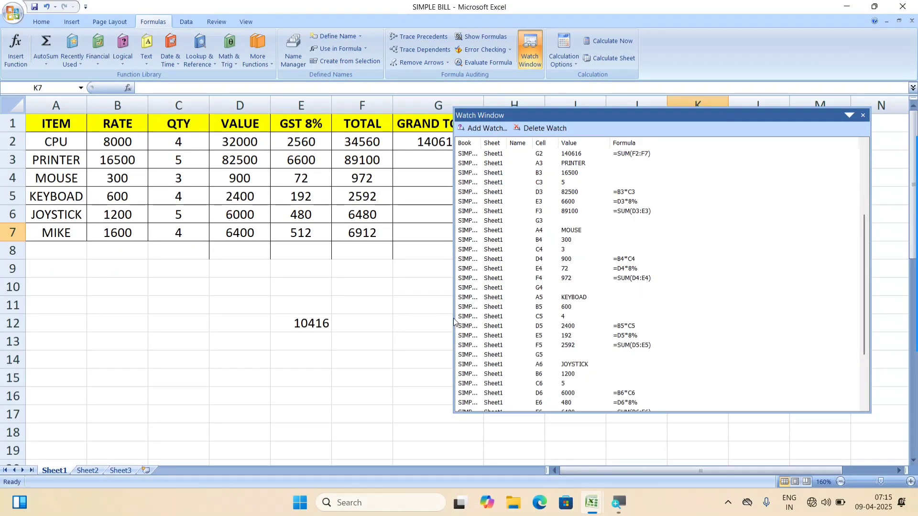
left_click(86, 471)
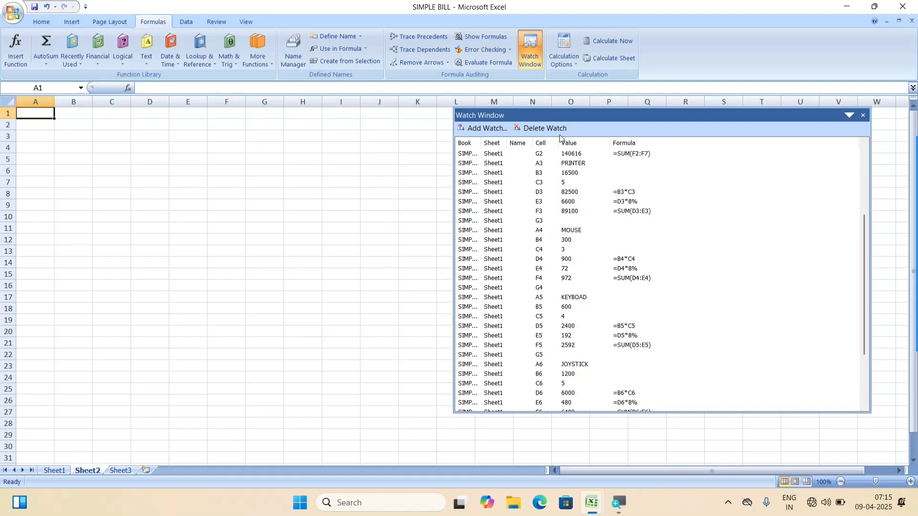
scroll(529, 204, "up", 4)
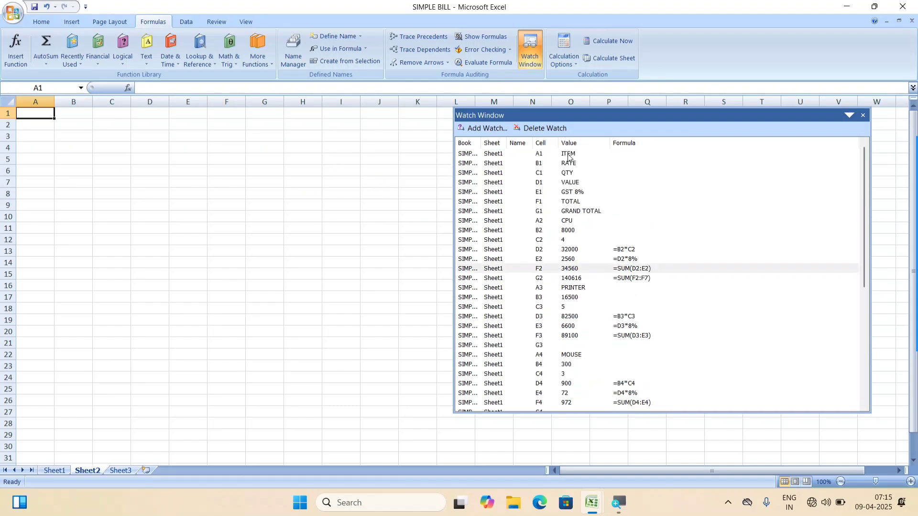
type("item")
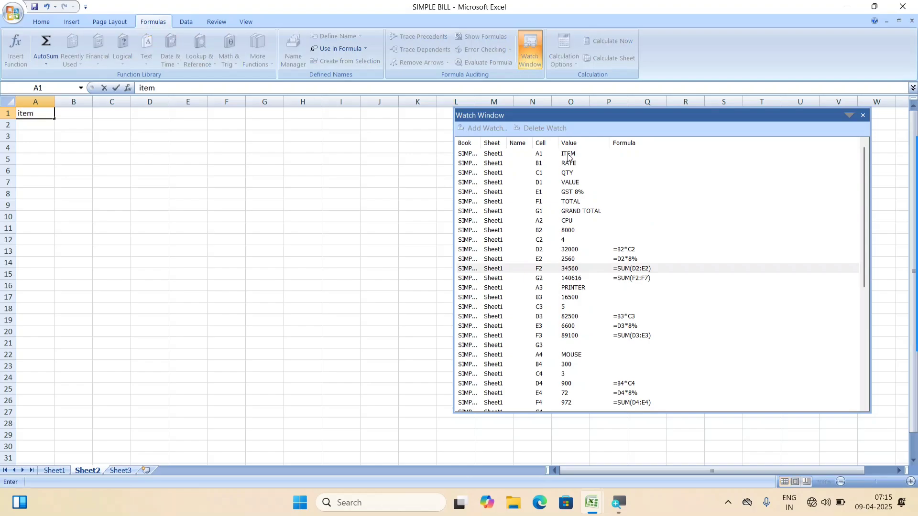
key("Tab")
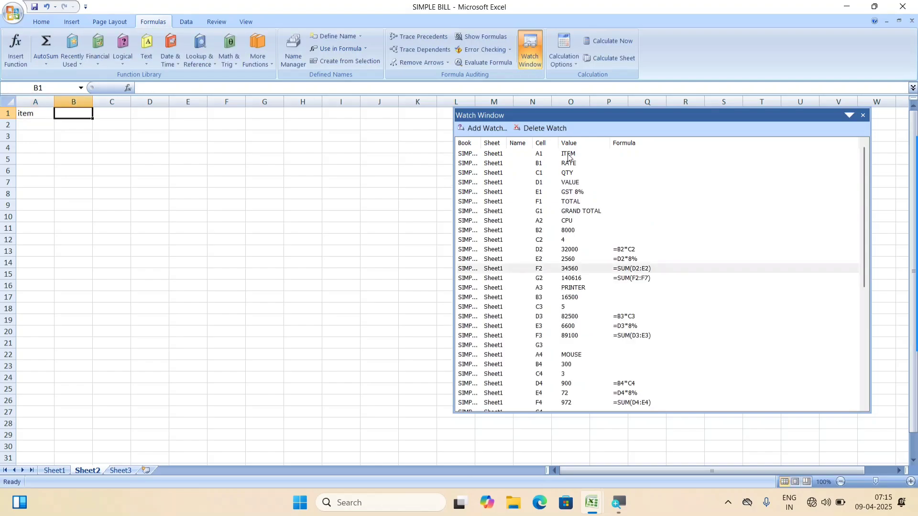
type("ra")
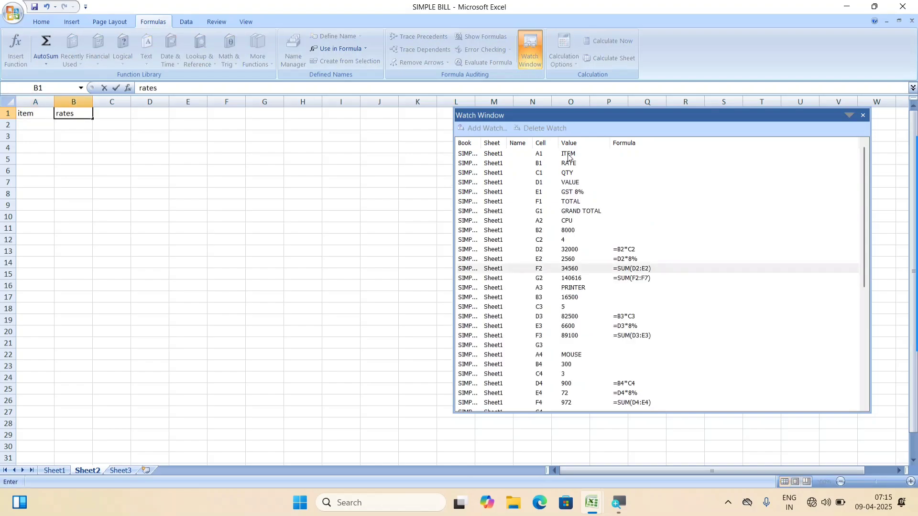
type("te")
key("Tab")
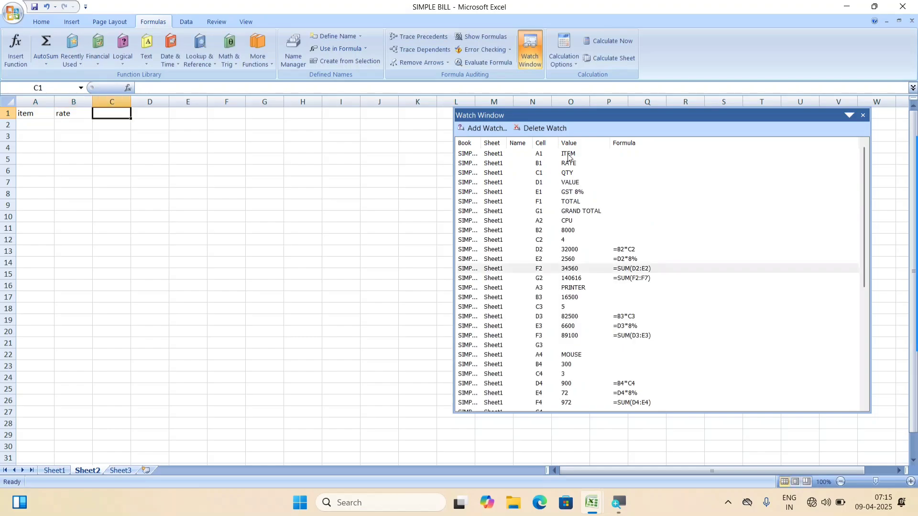
type("qty")
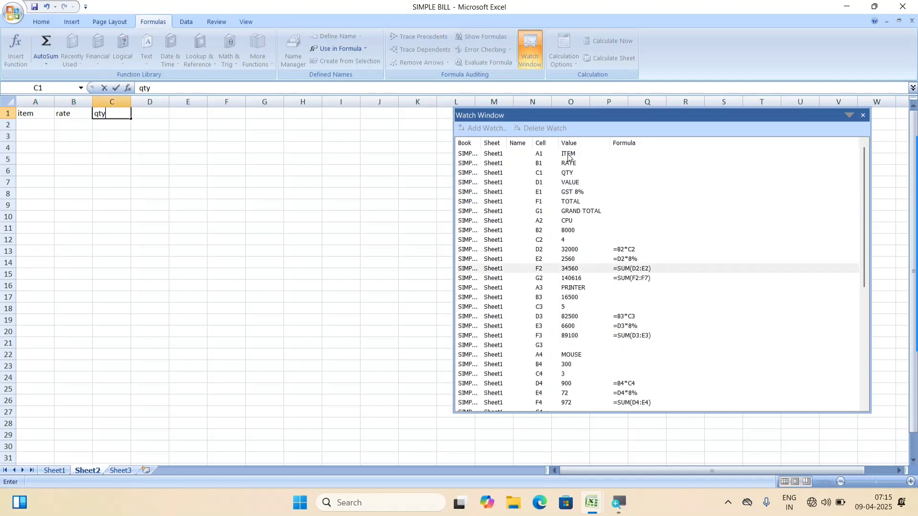
key("Tab")
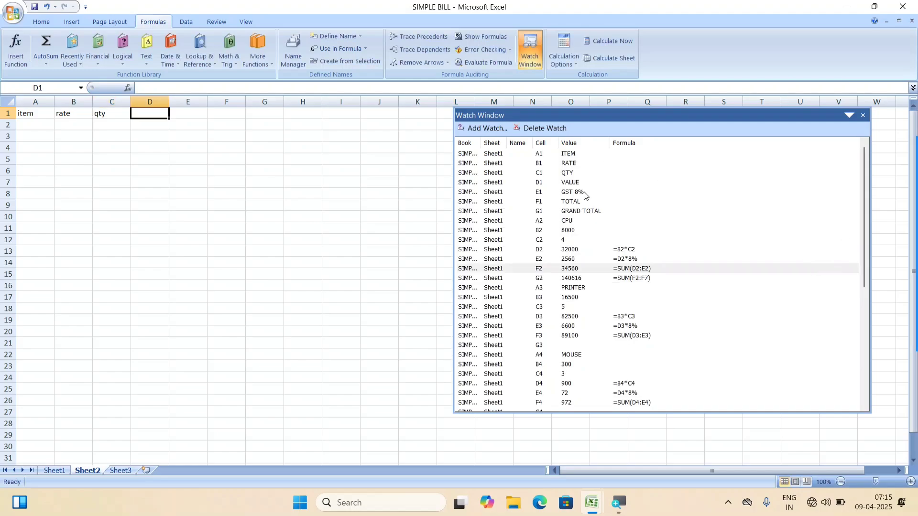
- Jump from the watch entries to the RATE and GRAND TOTAL header cells on Sheet1, and dock the Watch Window above the sheet
left_click(557, 156)
double_click(568, 164)
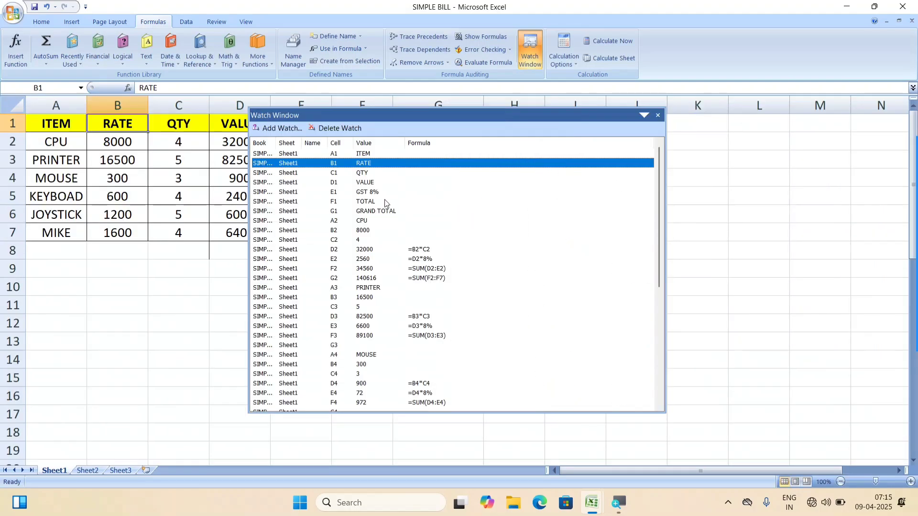
left_click(376, 212)
double_click(376, 212)
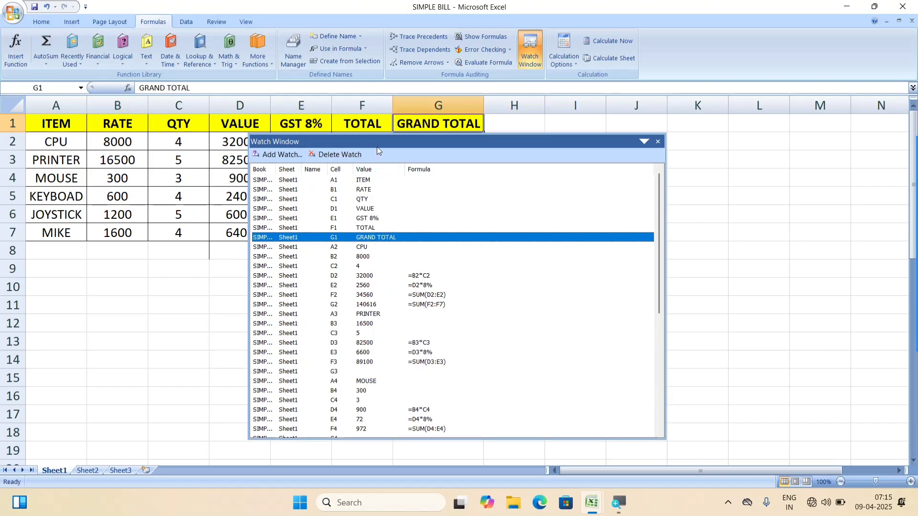
left_click_drag(377, 143, 537, 91)
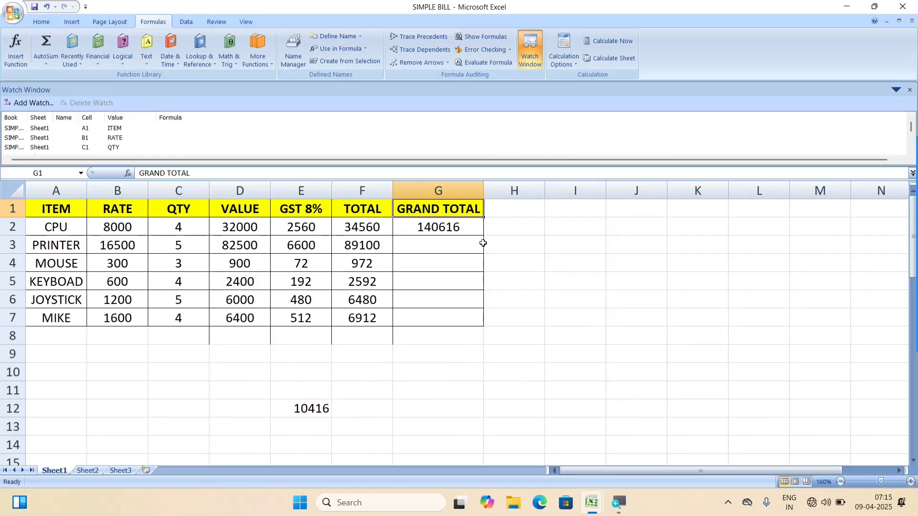
- Undo the qty entry in cell C1 of Sheet2 and close the Watch Window
key("ctrl+Page_Down")
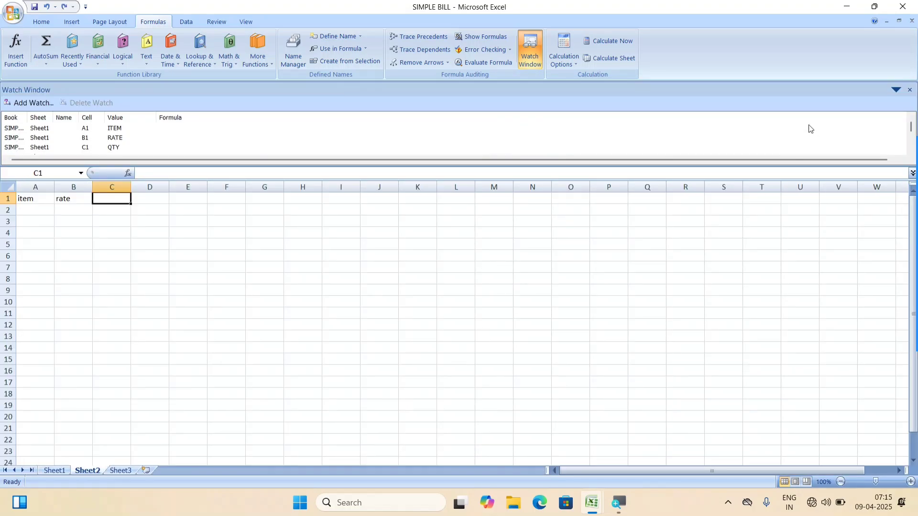
left_click(910, 90)
scroll(182, 234, "down", 3)
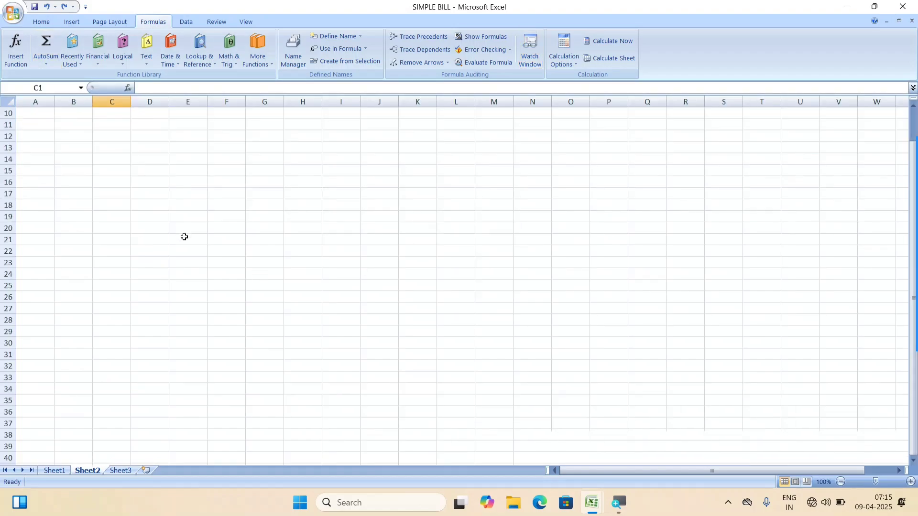
scroll(100, 143, "up", 3)
- Choose SIMPLE BILL from the recent documents, look at the open Book2 workbook and return to SIMPLE BILL
left_click(13, 13)
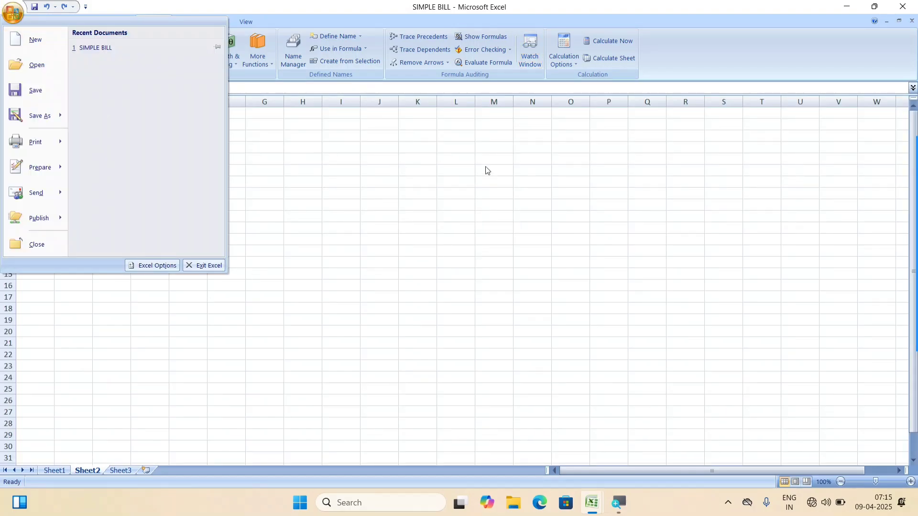
left_click(119, 50)
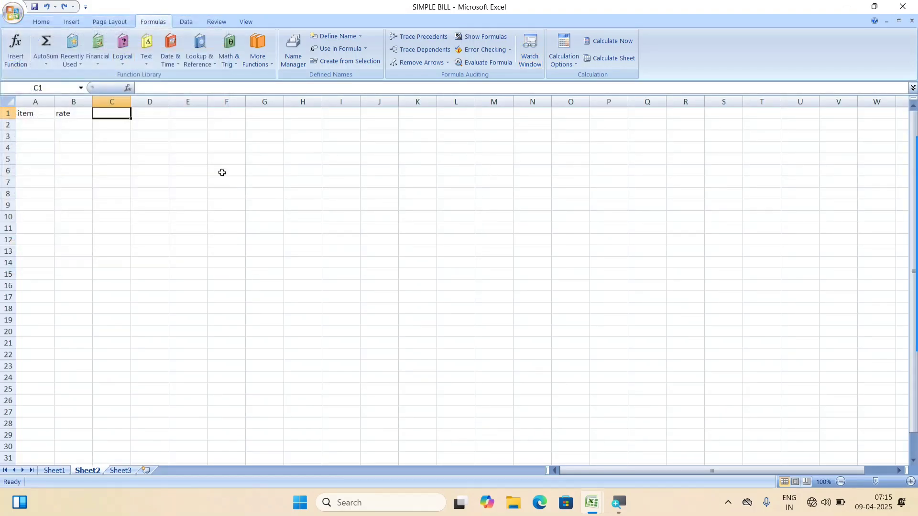
left_click(257, 244)
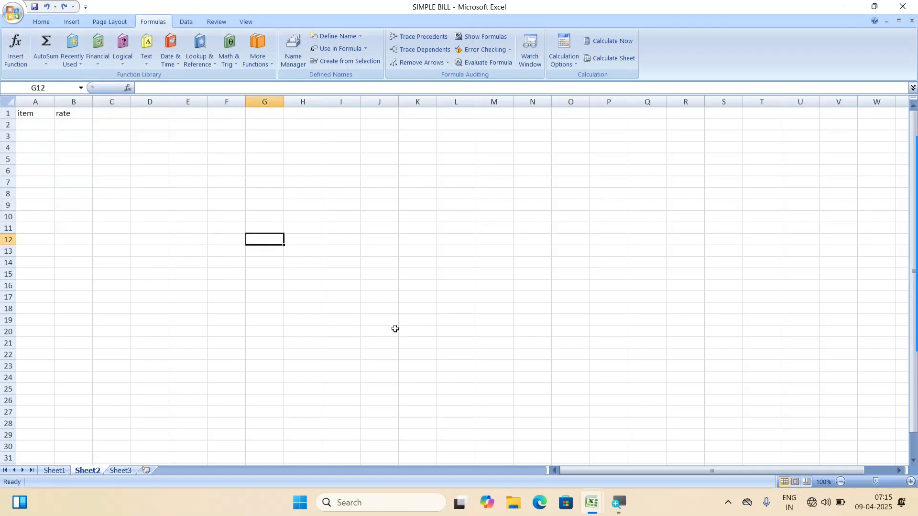
mouse_move(593, 505)
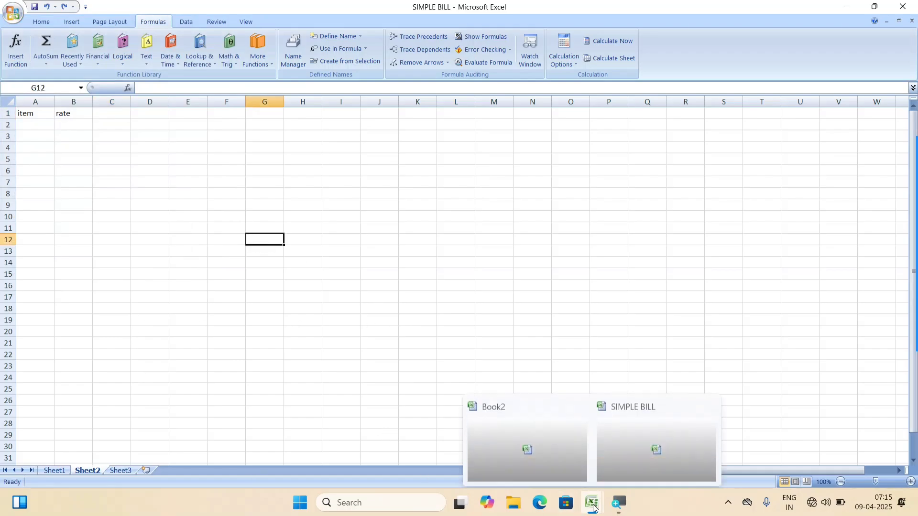
left_click(528, 452)
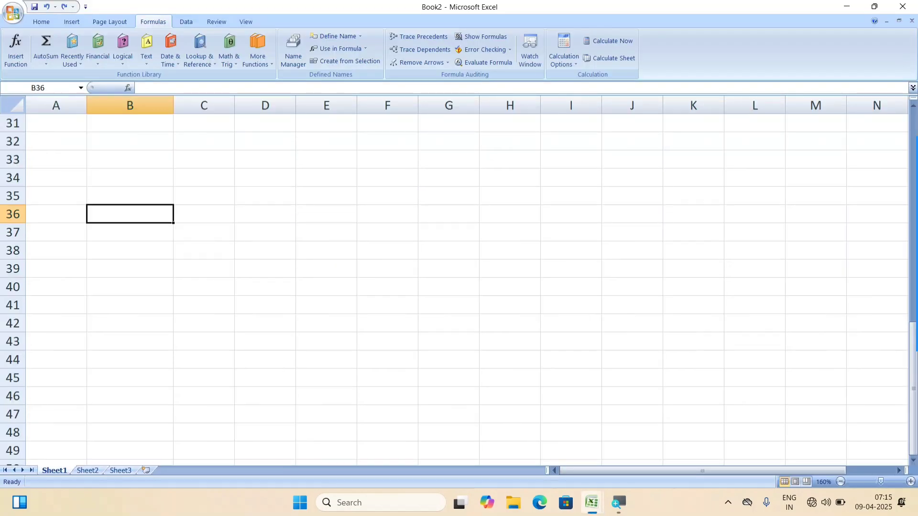
left_click(605, 455)
scroll(325, 248, "down", 1)
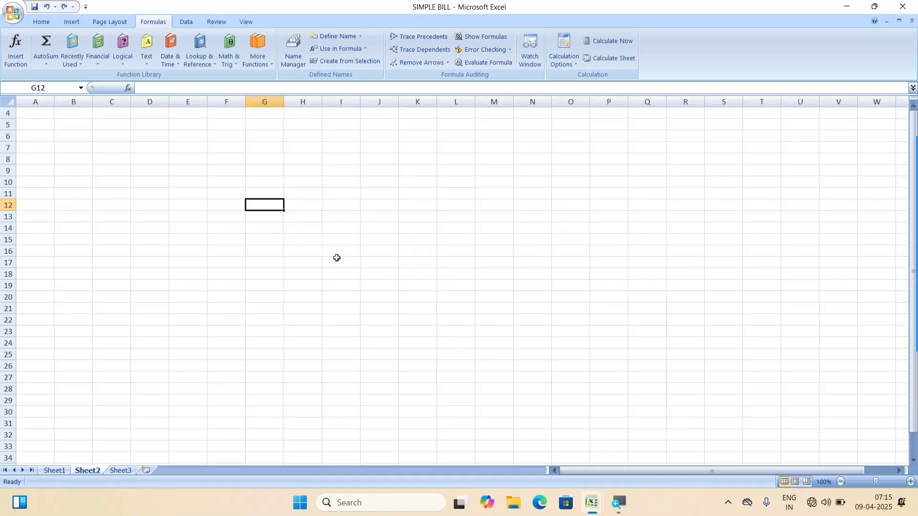
scroll(338, 268, "up", 1)
- Select the bill table A1:G7 on Sheet1 and reopen the Watch Window as a floating window beside it
left_click(54, 470)
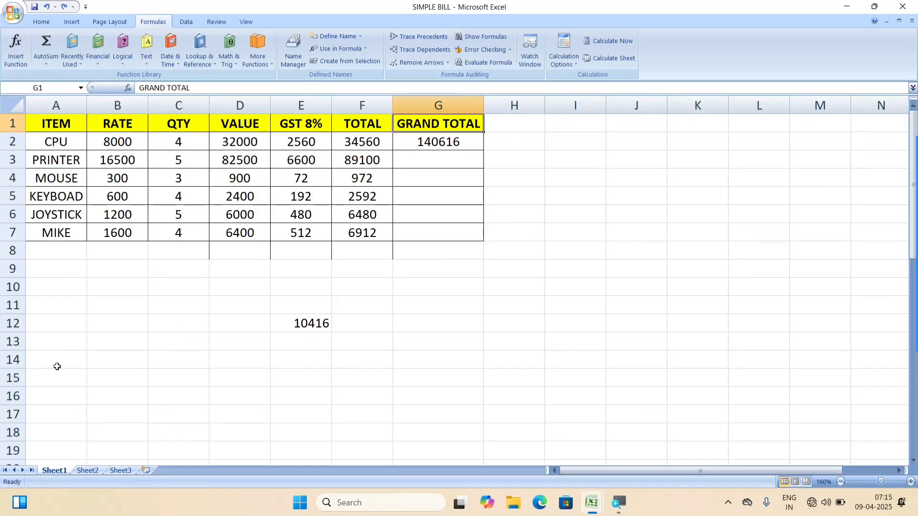
left_click_drag(61, 126, 427, 228)
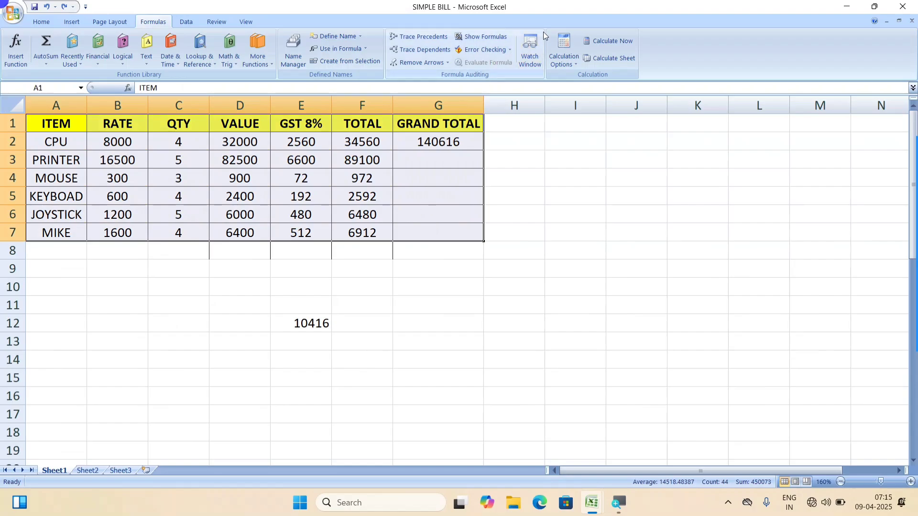
left_click(530, 48)
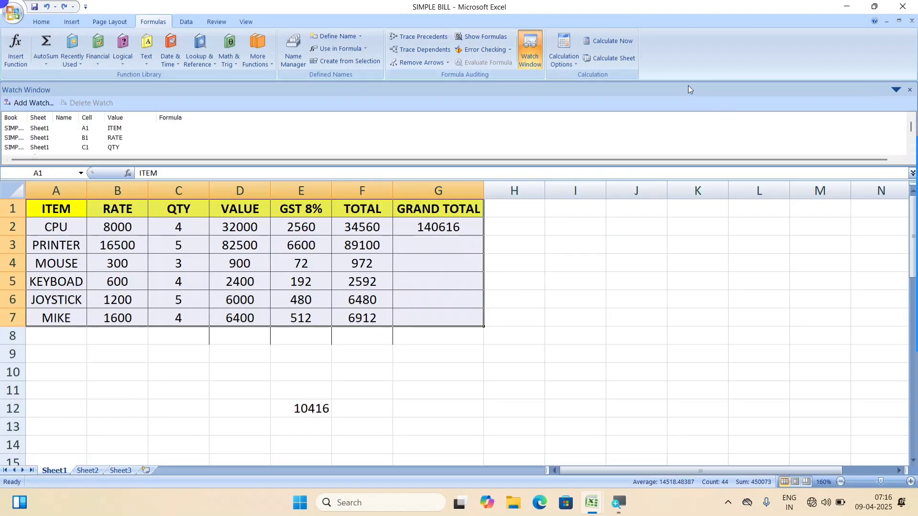
left_click_drag(688, 86, 766, 133)
- Jump from the watch entries to cells G2, A3 and G1 in the bill table
left_click(572, 294)
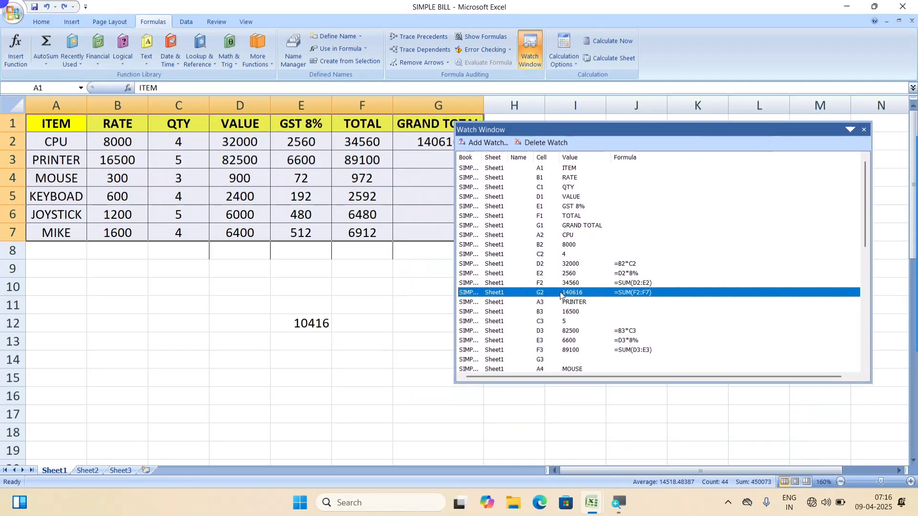
double_click(560, 293)
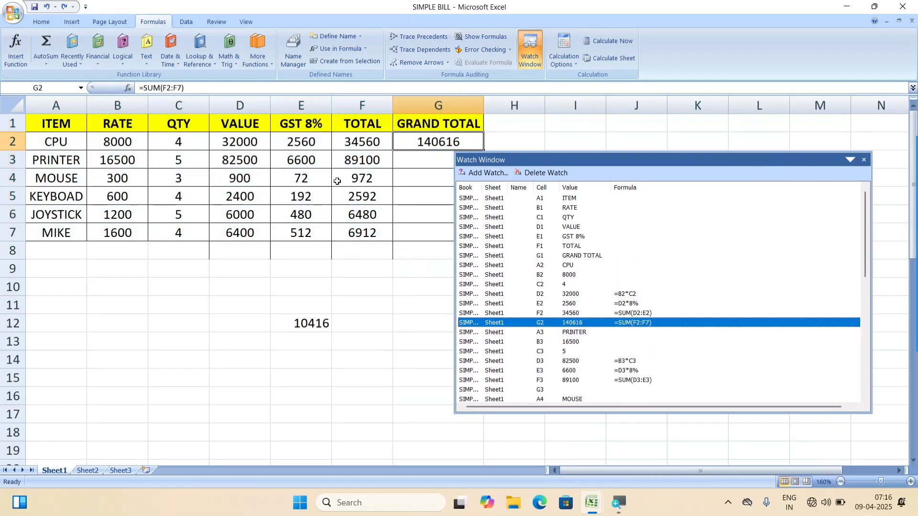
double_click(583, 334)
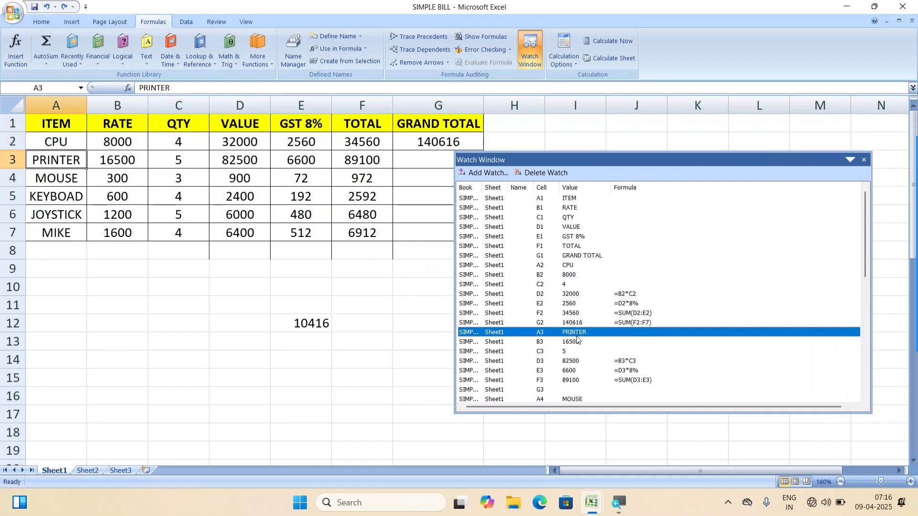
left_click(571, 343)
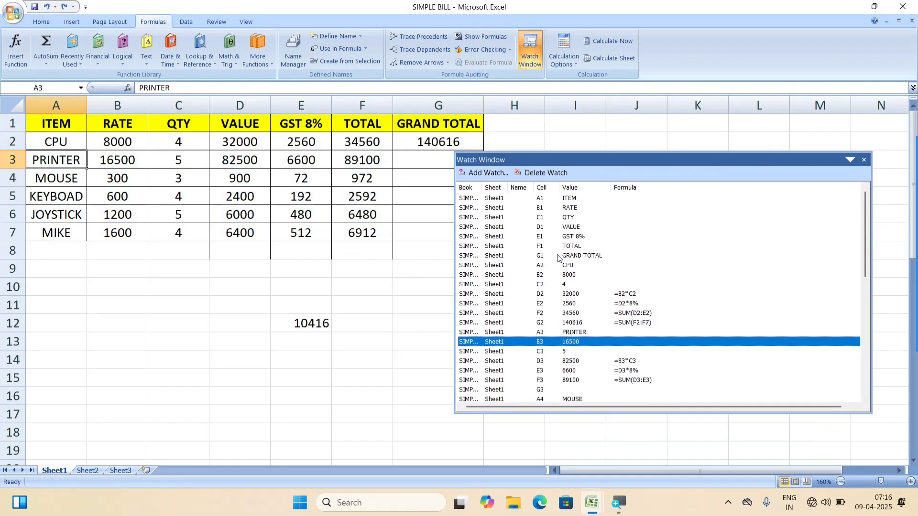
double_click(571, 259)
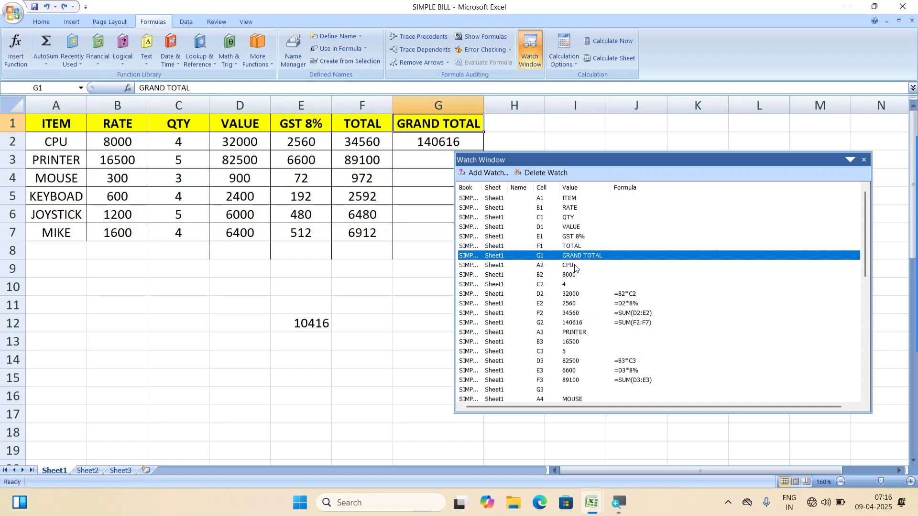
- Jump to cell A5 from its KEYBOAD watch entry and fill the cell with yellow
scroll(605, 348, "down", 5)
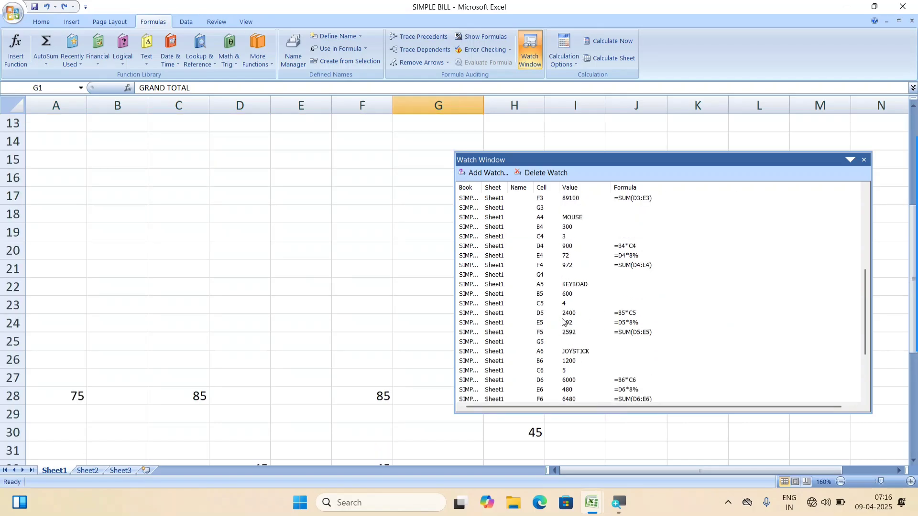
double_click(569, 285)
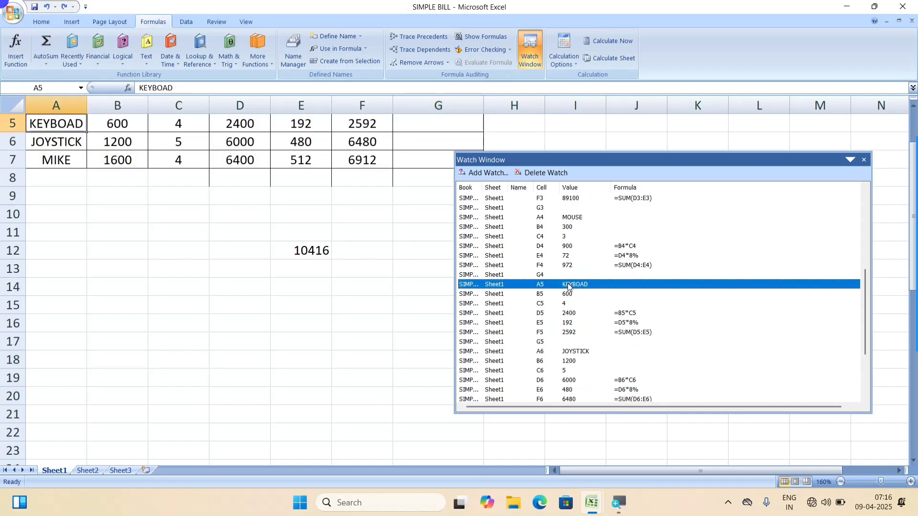
left_click(43, 22)
left_click(161, 58)
scroll(137, 242, "up", 2)
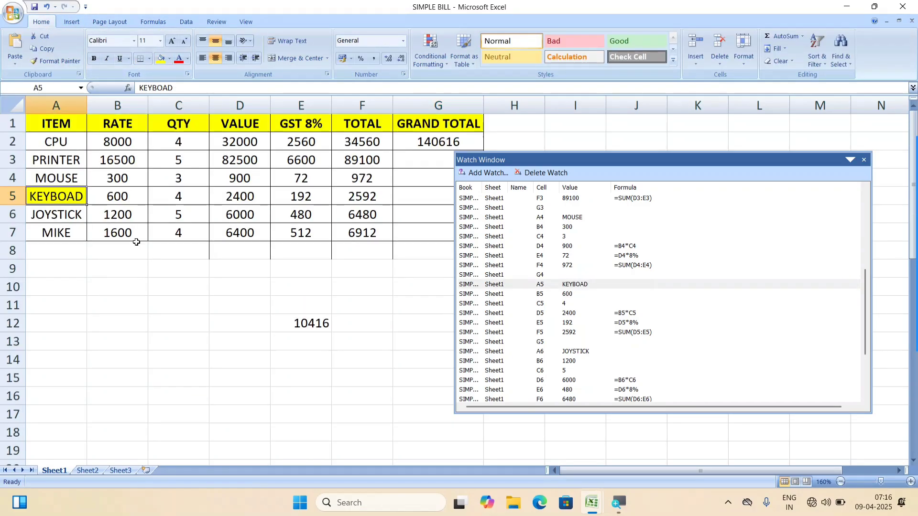
- Jump to cell A6 from its JOYSTICK watch entry and fill the cell with yellow
left_click(573, 353)
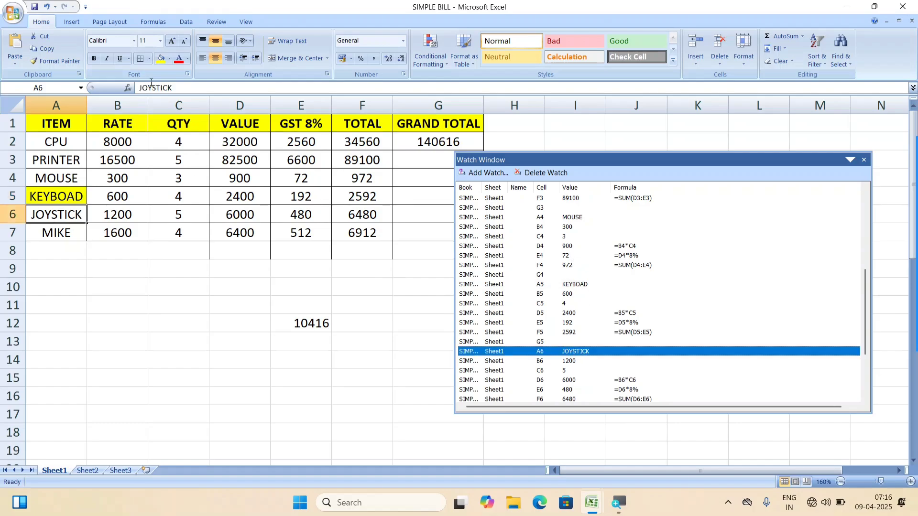
left_click(162, 58)
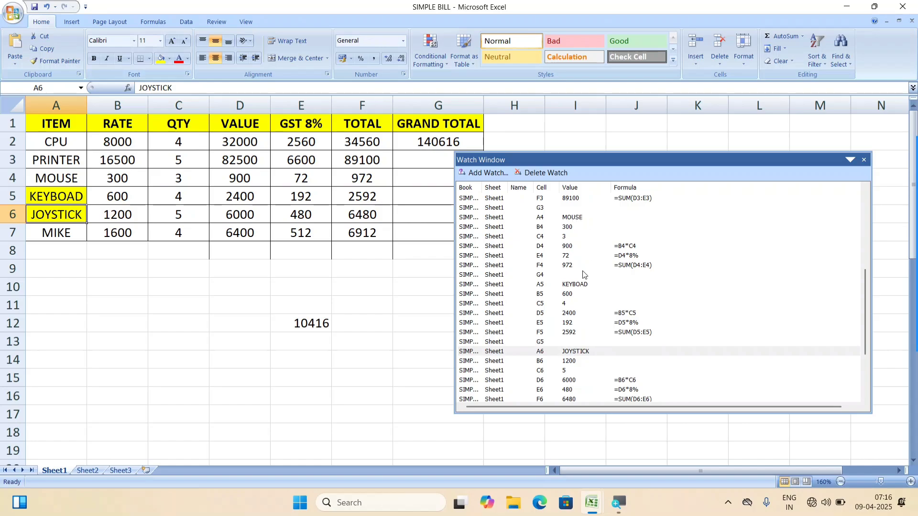
scroll(572, 361, "down", 3)
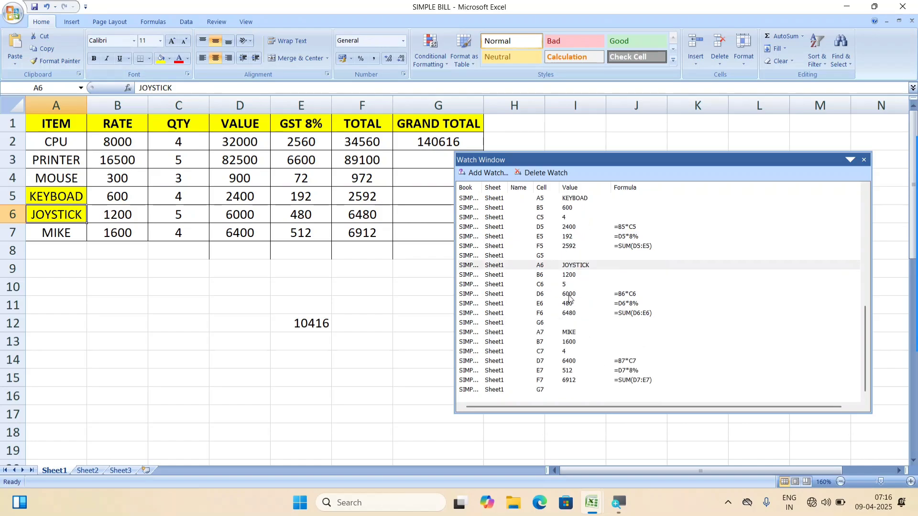
- Jump to cell D6 from its watch entry, fill the cell with yellow, and close the Watch Window
left_click(569, 296)
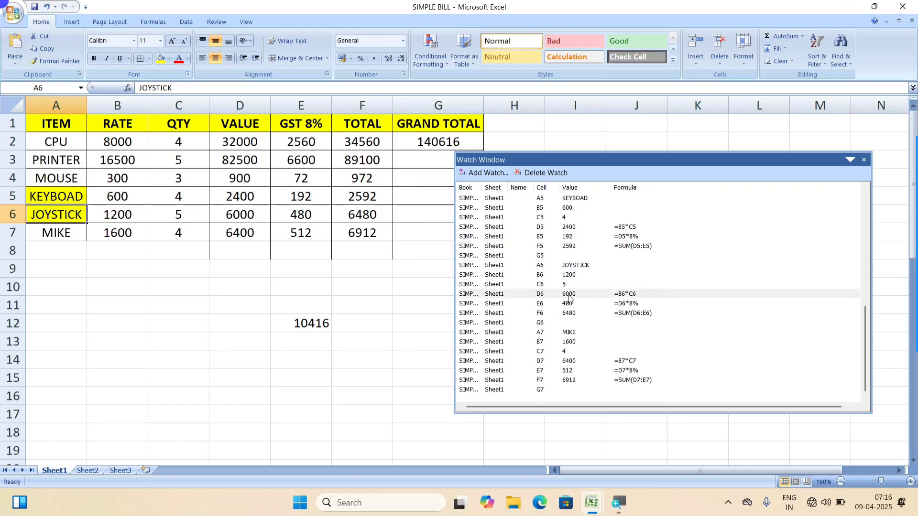
left_click(161, 58)
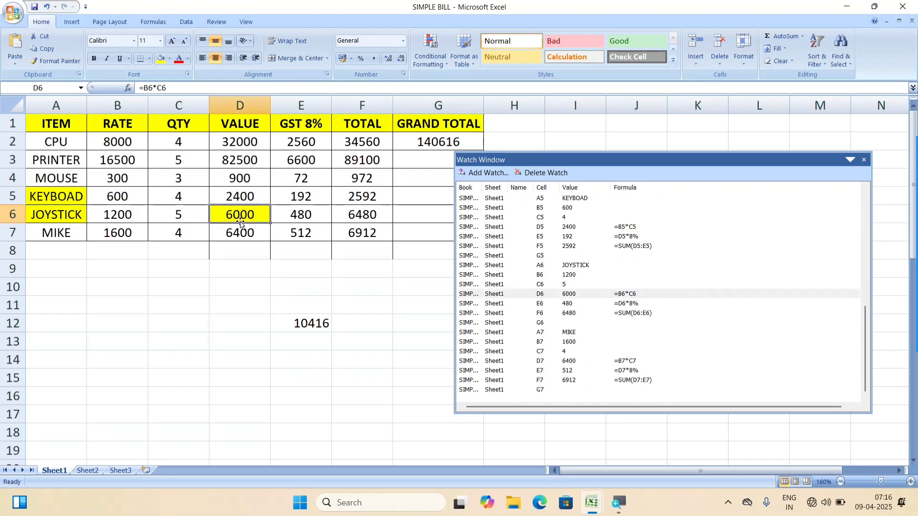
left_click(847, 163)
left_click(701, 293)
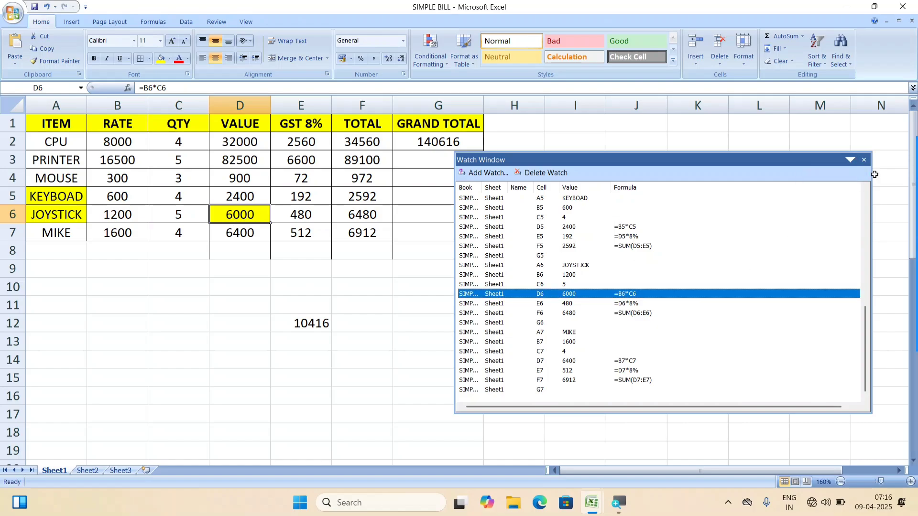
left_click(863, 161)
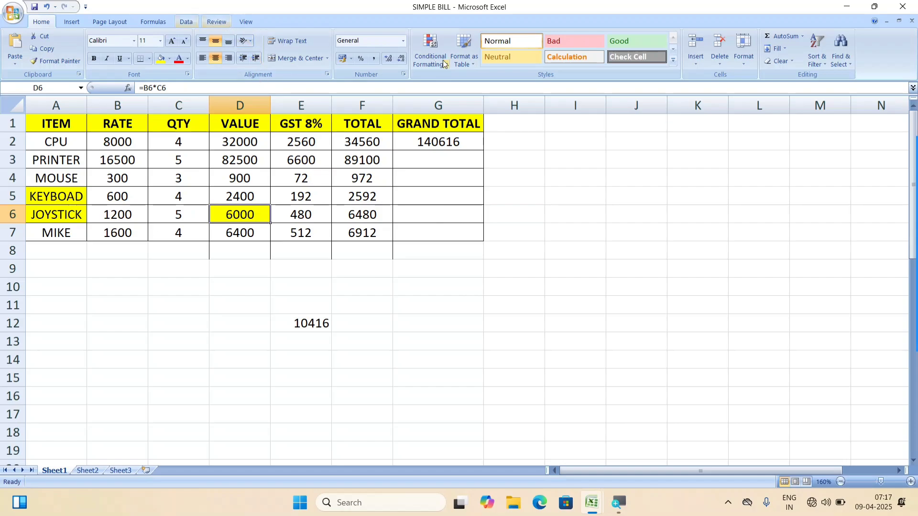
- Set the workbook's calculation option to Manual
left_click(143, 23)
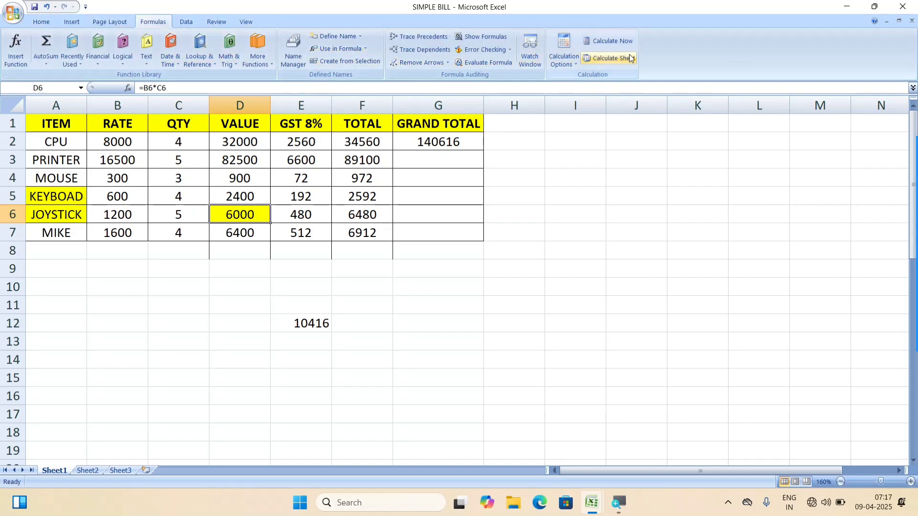
left_click(539, 211)
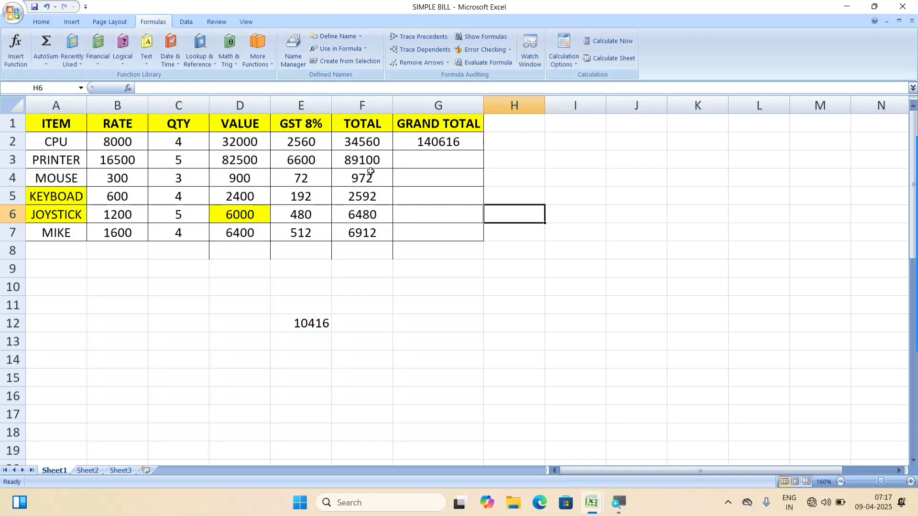
left_click(563, 53)
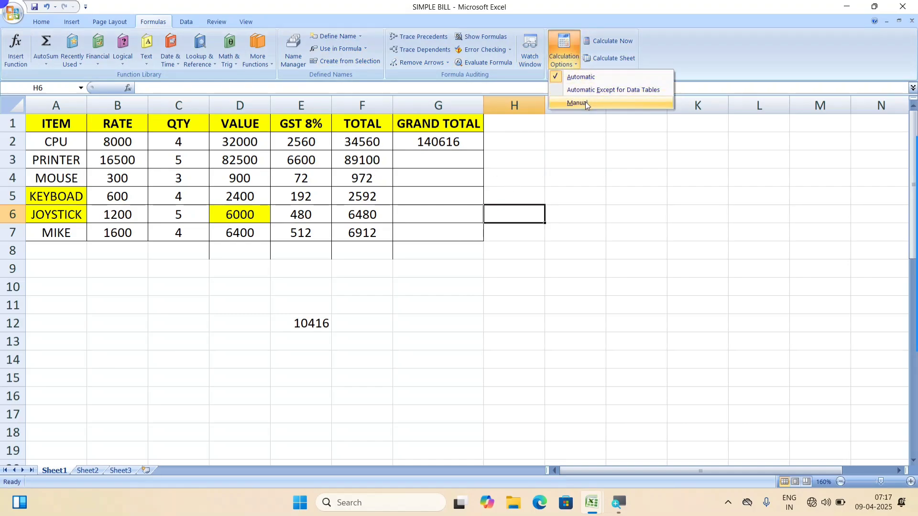
left_click(584, 102)
left_click(571, 209)
- Clear the GST 8% cells E3:E7 and fill the E2 formula down to E8
left_click(308, 146)
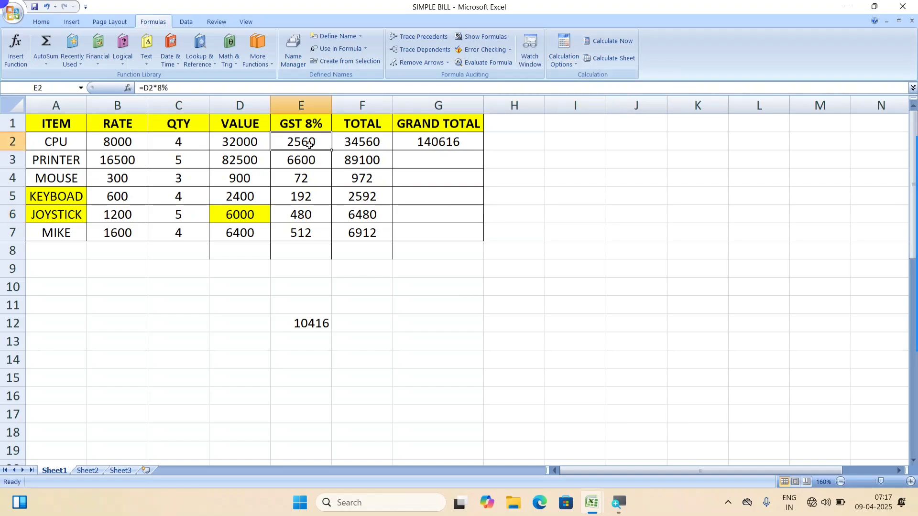
left_click(321, 157)
left_click_drag(314, 160, 319, 235)
key("Delete")
left_click(313, 144)
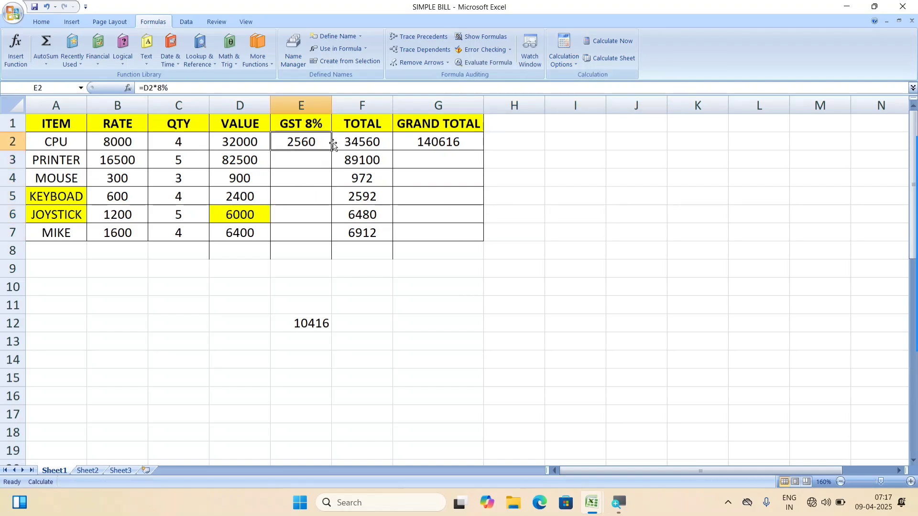
left_click_drag(330, 150, 326, 252)
left_click(340, 266)
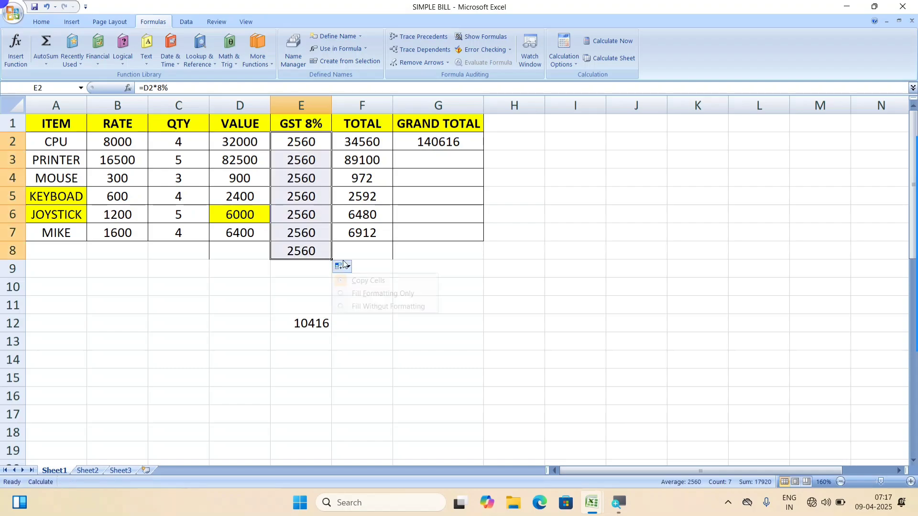
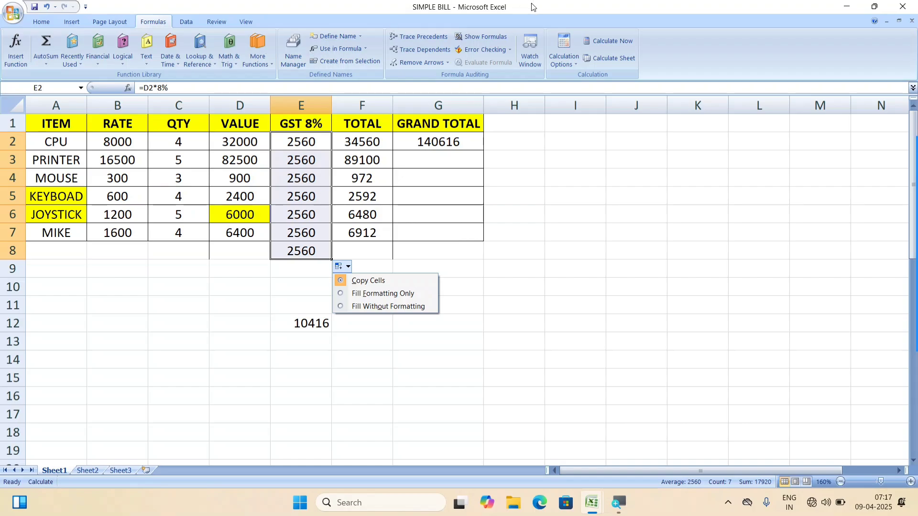
- Check the calculation mode, and recalculate the GST cells E3 to E7 by re-entering each cell's formula one at a time
left_click(569, 65)
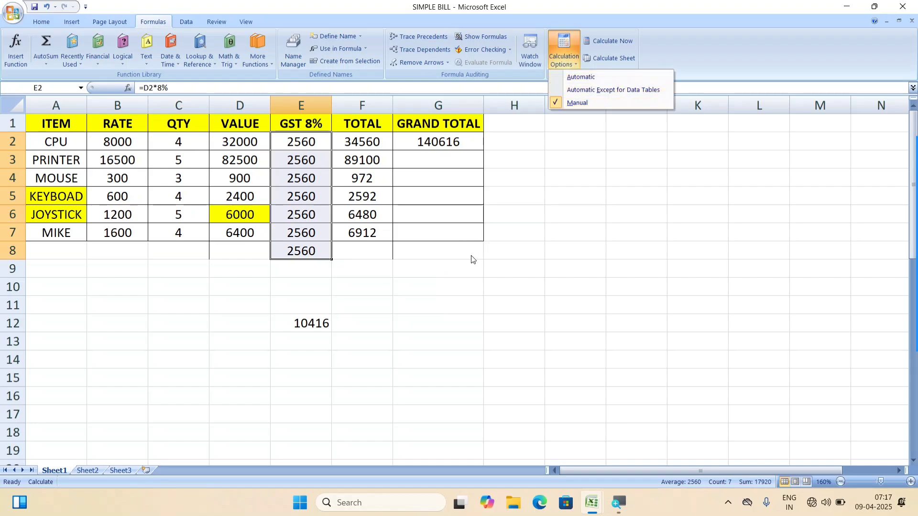
left_click(373, 219)
left_click(302, 159)
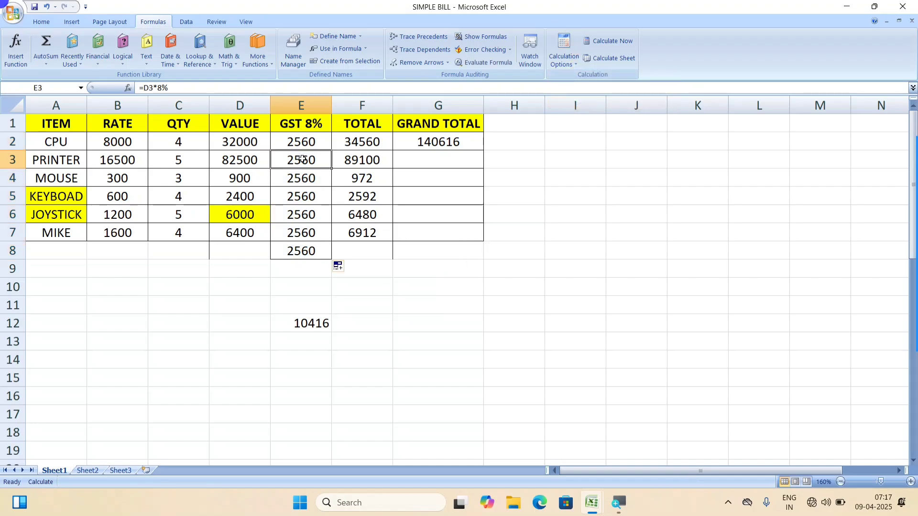
double_click(302, 159)
key("Return")
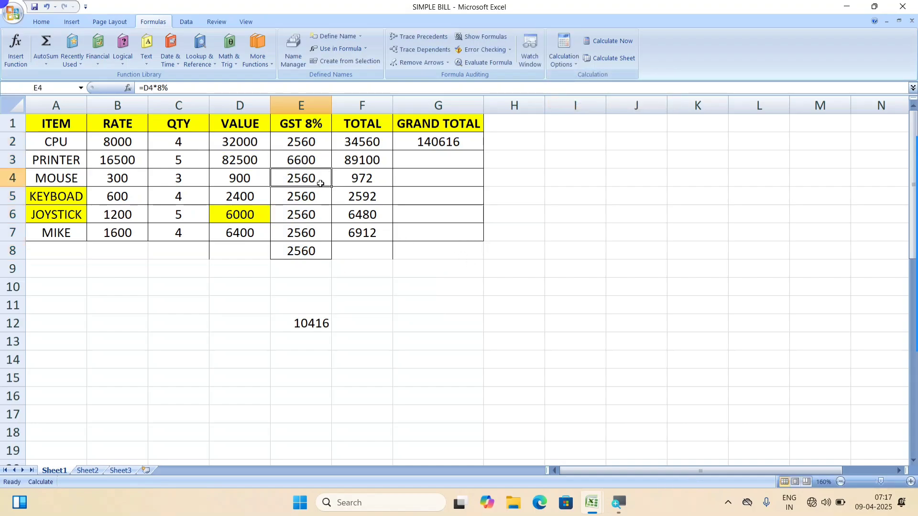
double_click(318, 180)
key("Return")
double_click(316, 199)
key("Return")
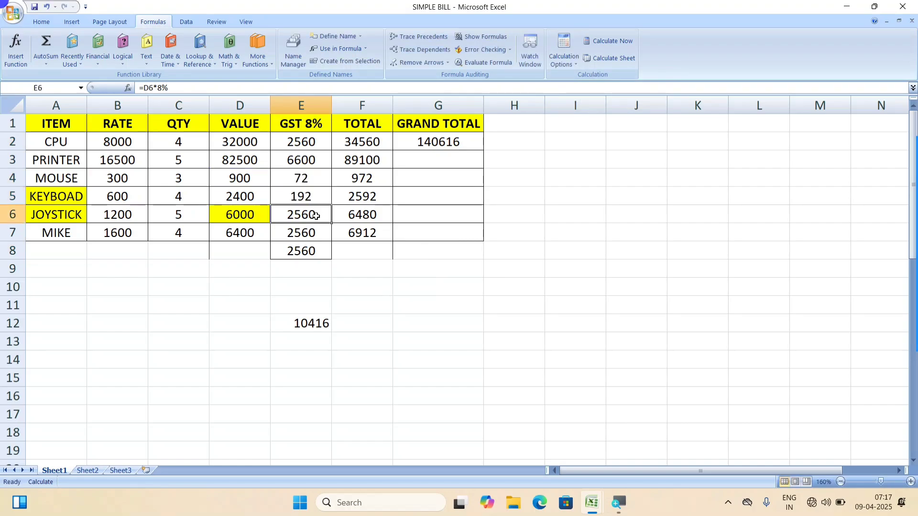
double_click(313, 213)
key("Return")
double_click(316, 237)
key("Return")
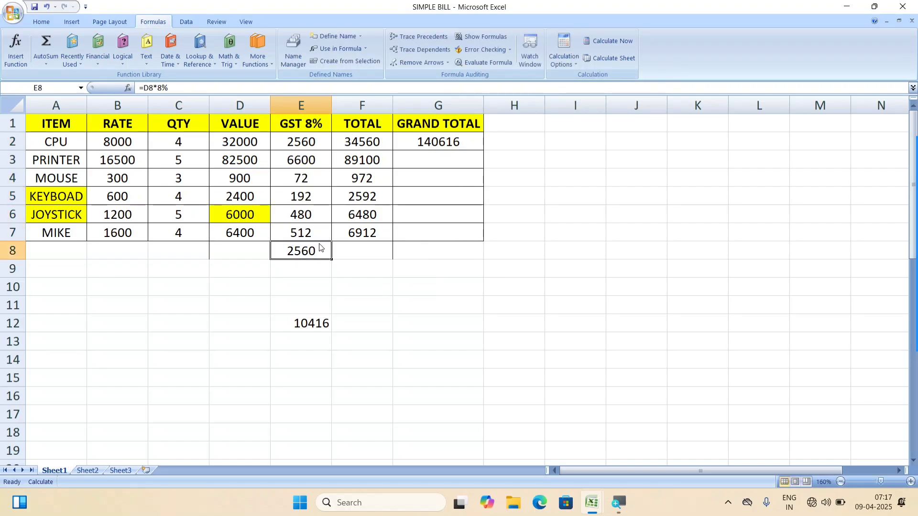
- Clear the extra GST formula in E8 and select the GST values E2:E7
key("Delete")
left_click(342, 268)
left_click_drag(315, 142, 303, 233)
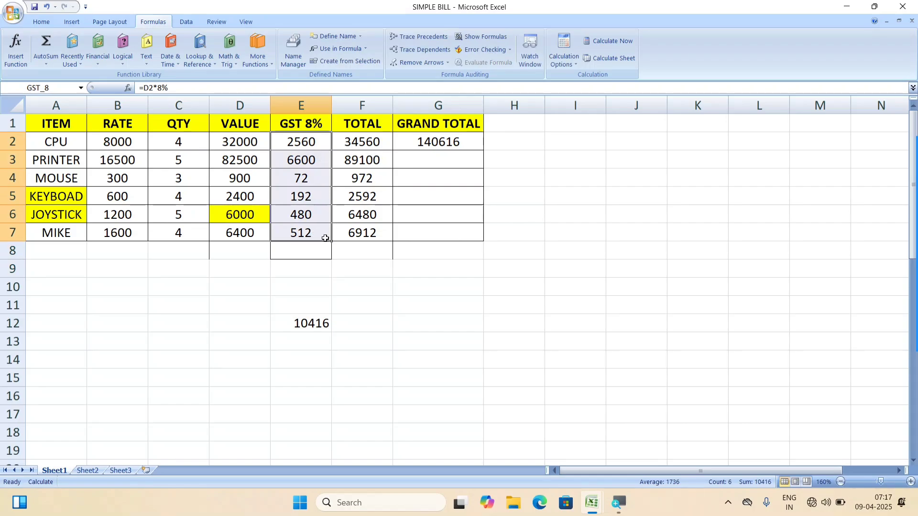
- Clear the GST cells E4:E7 and fill the E3 formula down to E8
left_click_drag(292, 184, 303, 234)
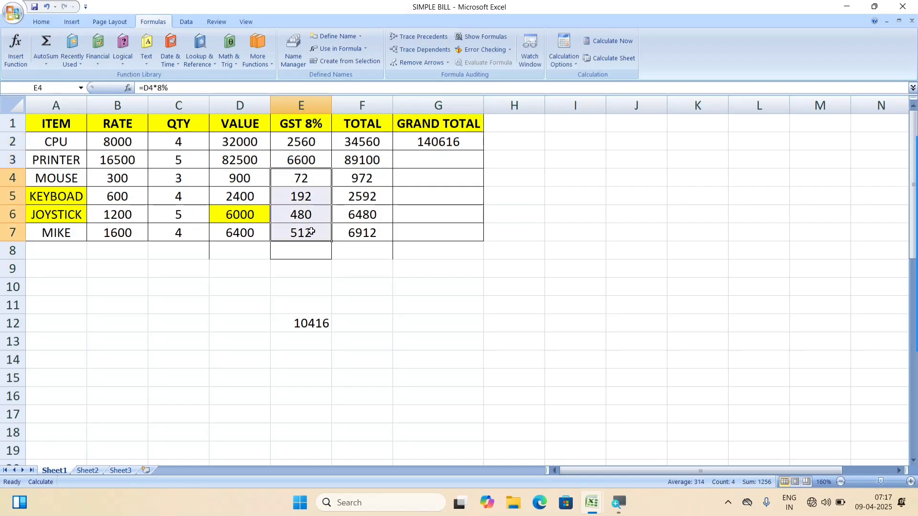
key("Delete")
left_click(314, 162)
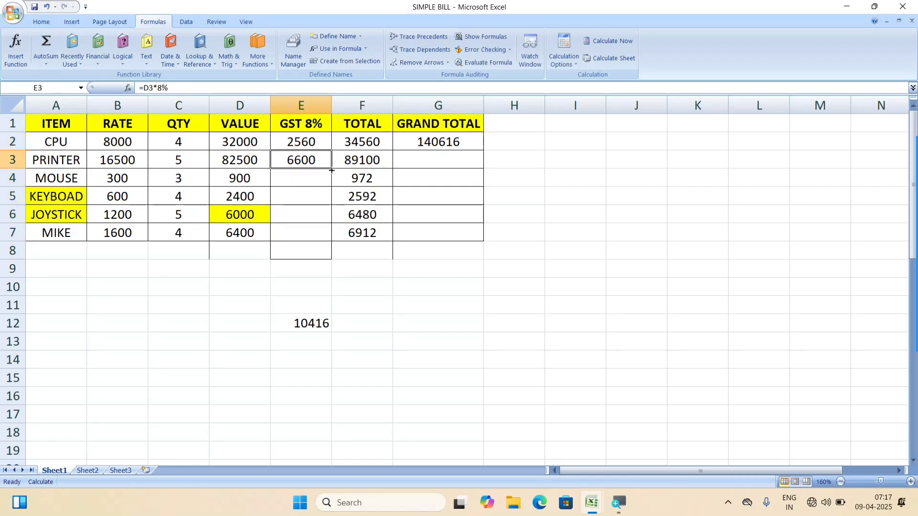
left_click_drag(332, 170, 330, 258)
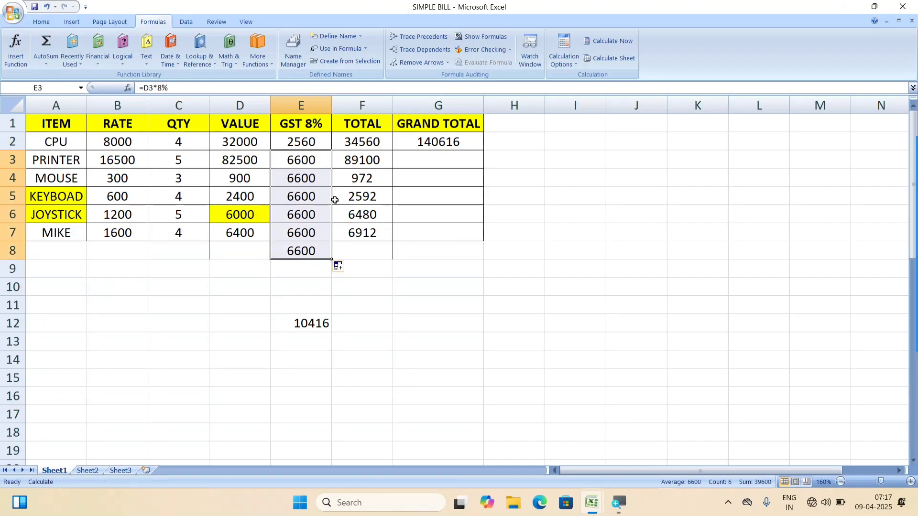
- Re-enter the GST formulas in E3, E4, E5 and E6 one by one to recalculate each row
left_click(307, 160)
double_click(307, 160)
key("Return")
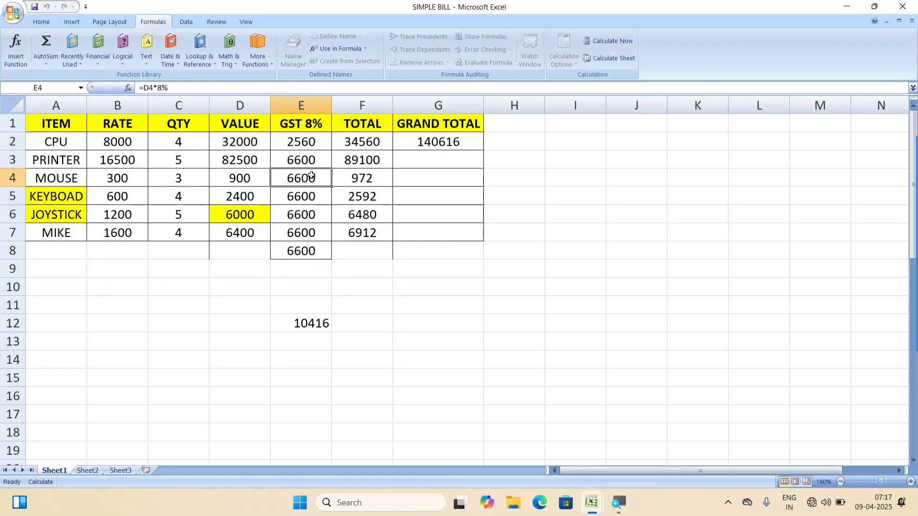
double_click(310, 177)
key("Return")
double_click(308, 198)
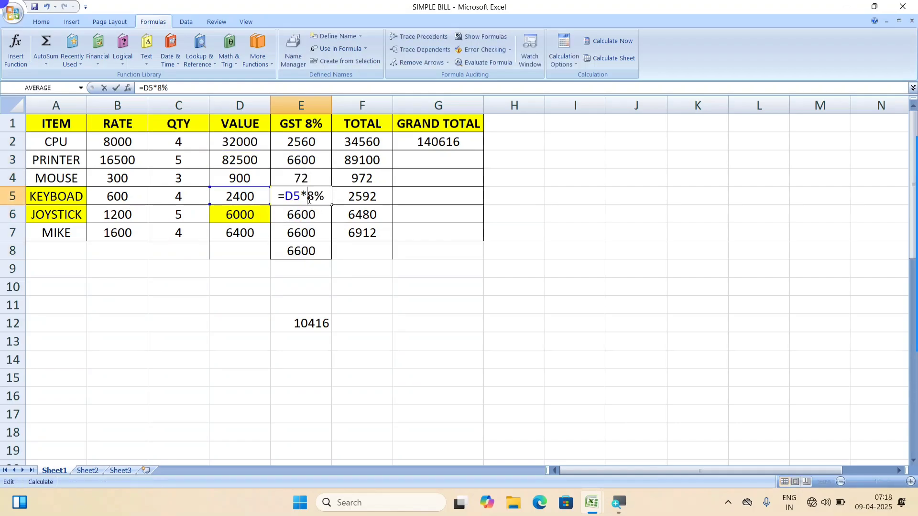
key("Return")
double_click(312, 215)
key("Return")
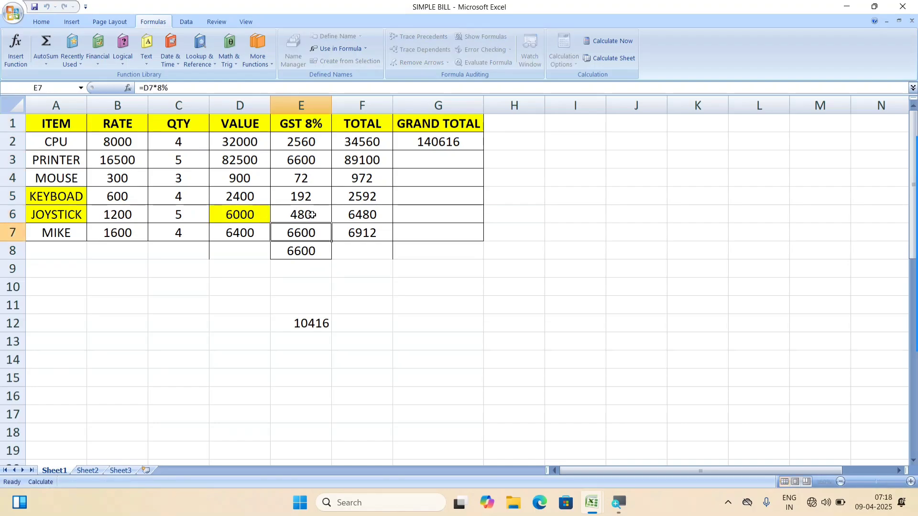
- Set the calculation option back to Automatic and clear the extra GST formula in E8
left_click(561, 65)
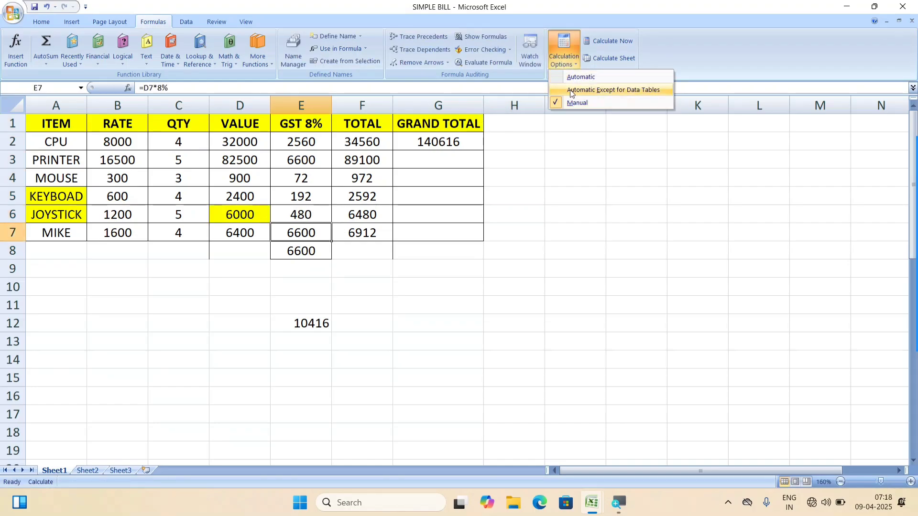
left_click(570, 77)
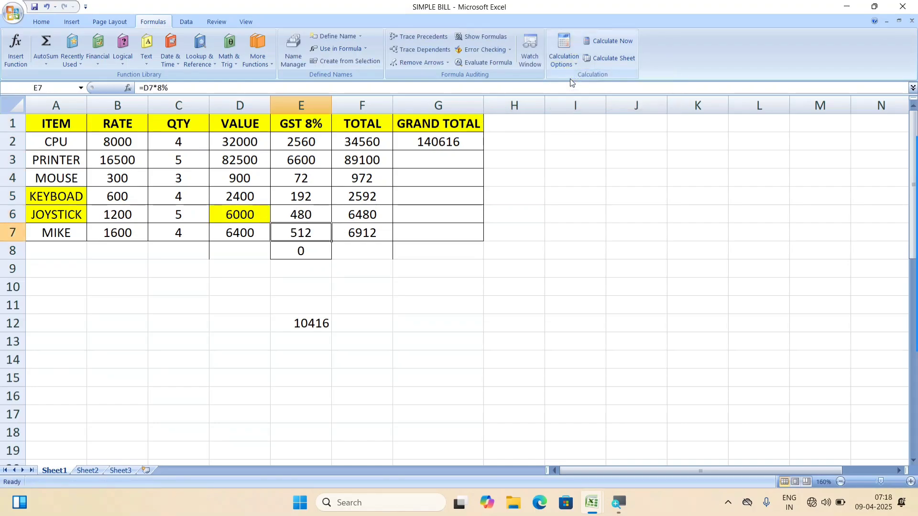
left_click(307, 260)
key("Delete")
- Enter 10 in both H10 and I10, and total them in J10 with a SUM formula over H10:I10
left_click(490, 291)
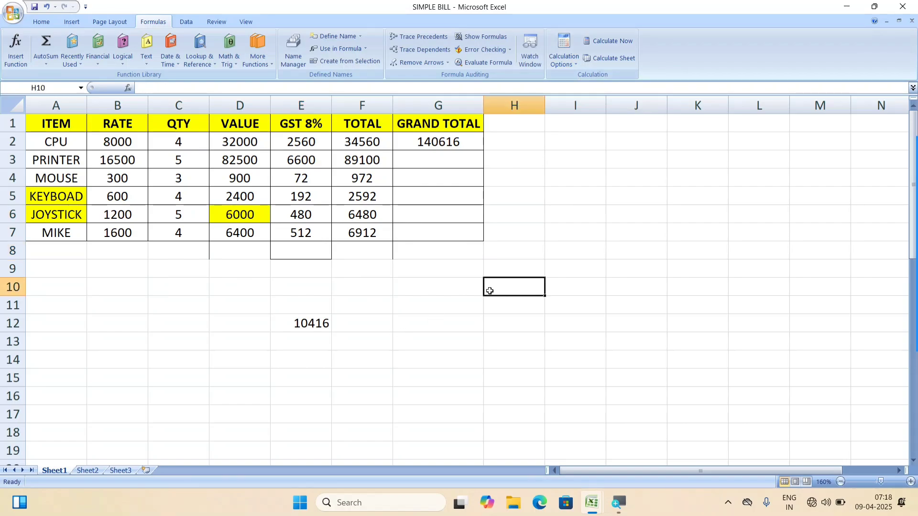
type("10")
key("Tab")
type("10")
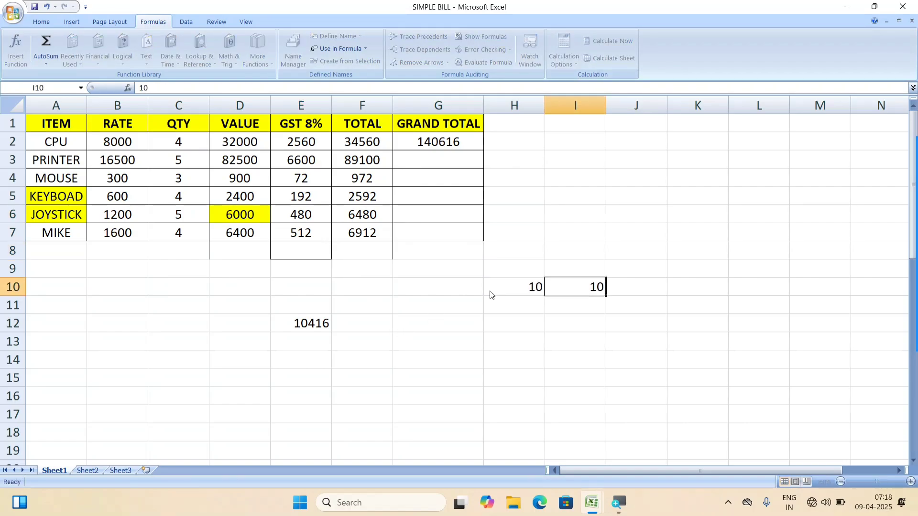
key("Tab")
type("=sum(")
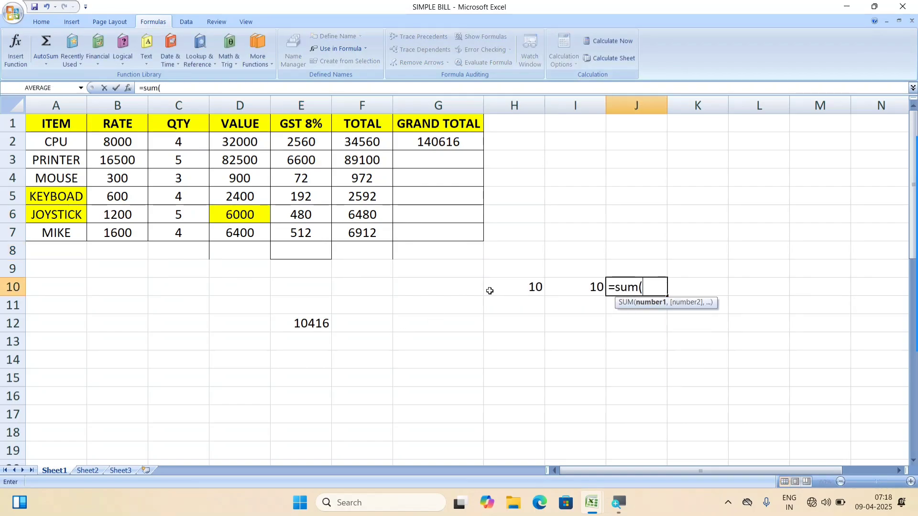
key("Left")
key("Left")
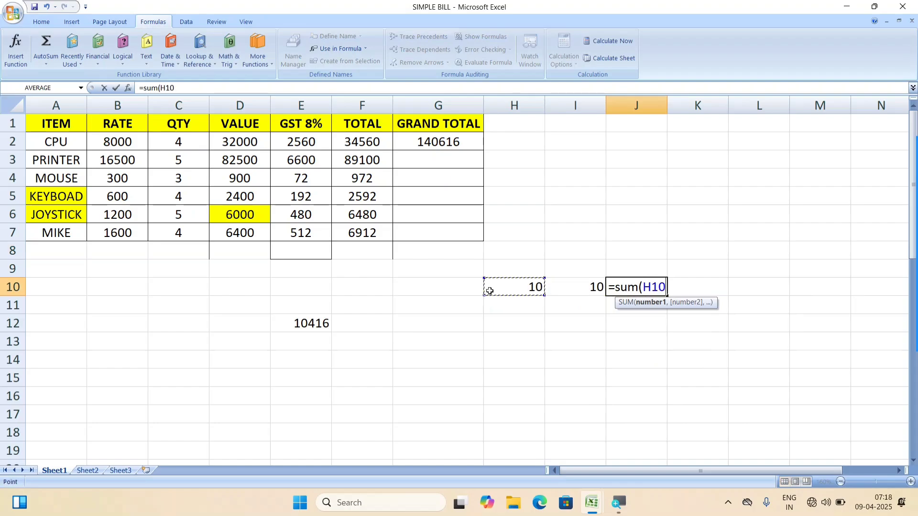
key("shift+Right")
key("Return")
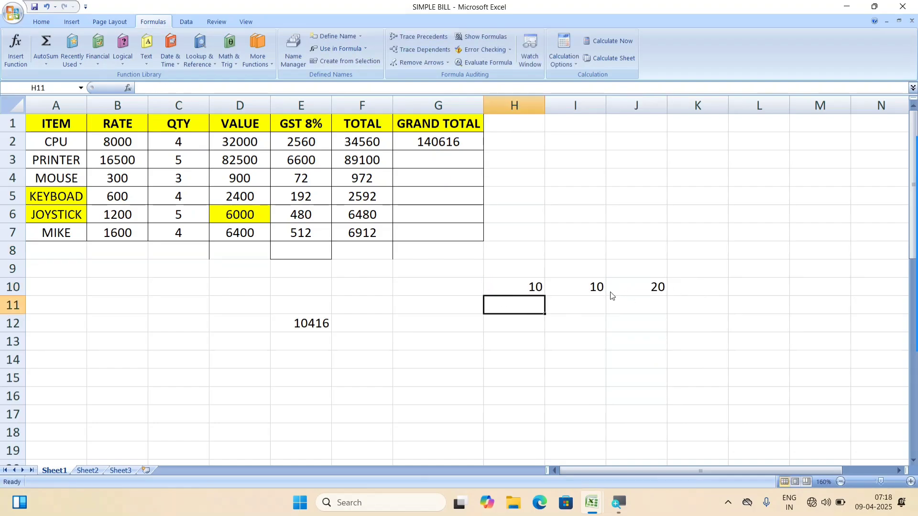
- Enter 20 in both H11 and I11
type("20")
key("Tab")
type("20")
key("Tab")
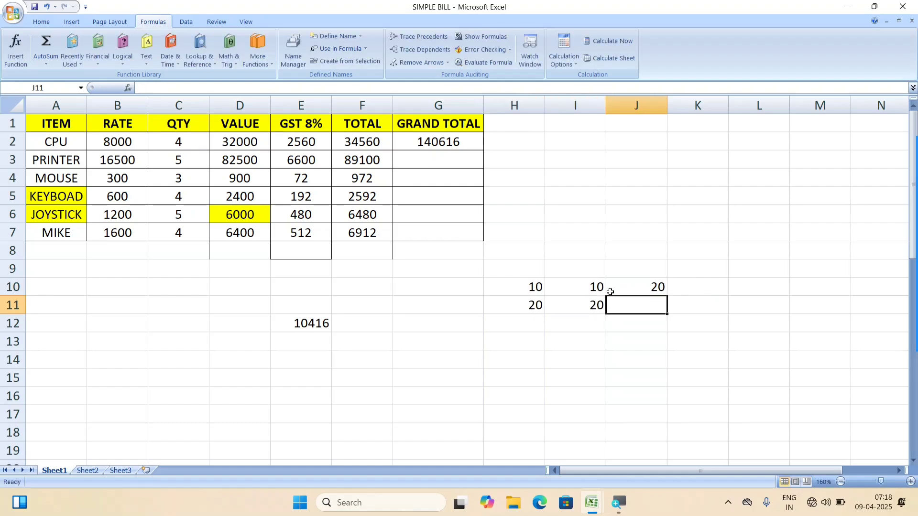
- Switch the calculation option to Manual and fill the SUM formula from J10 down to J11
left_click(636, 291)
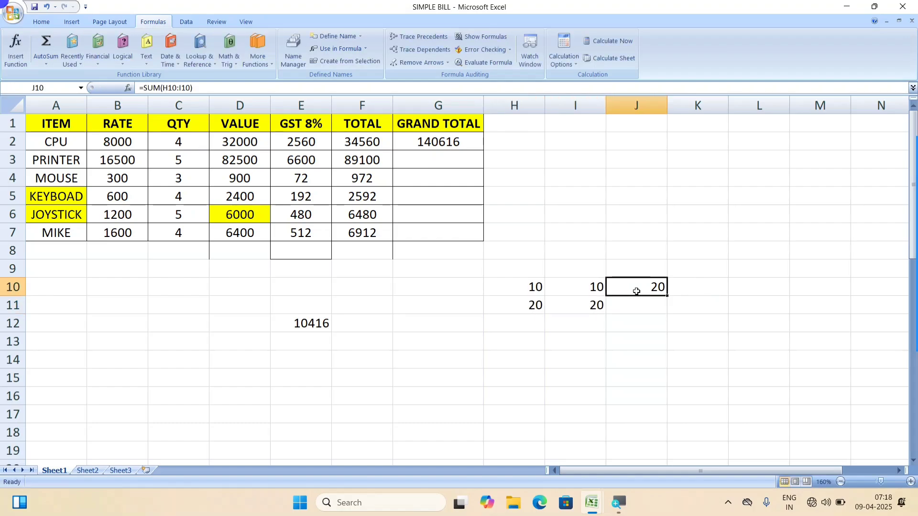
left_click(564, 59)
left_click(585, 102)
left_click(555, 68)
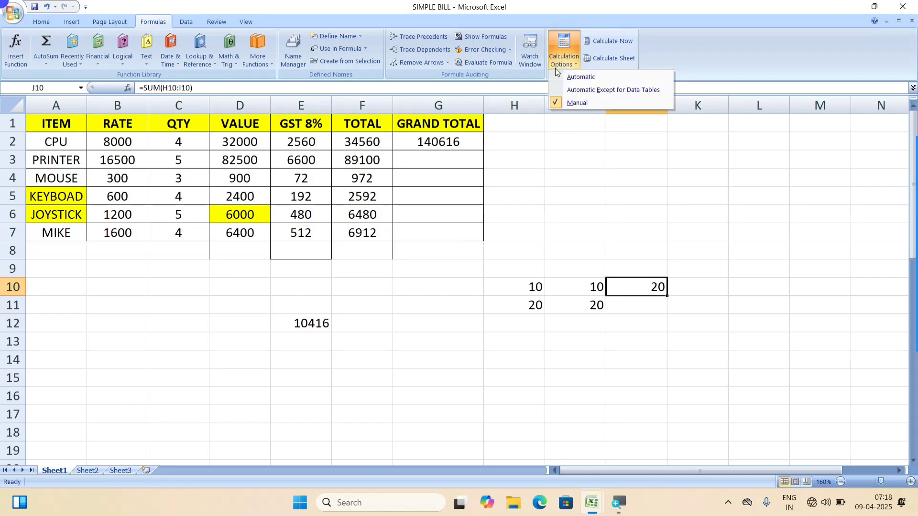
key("super+plus")
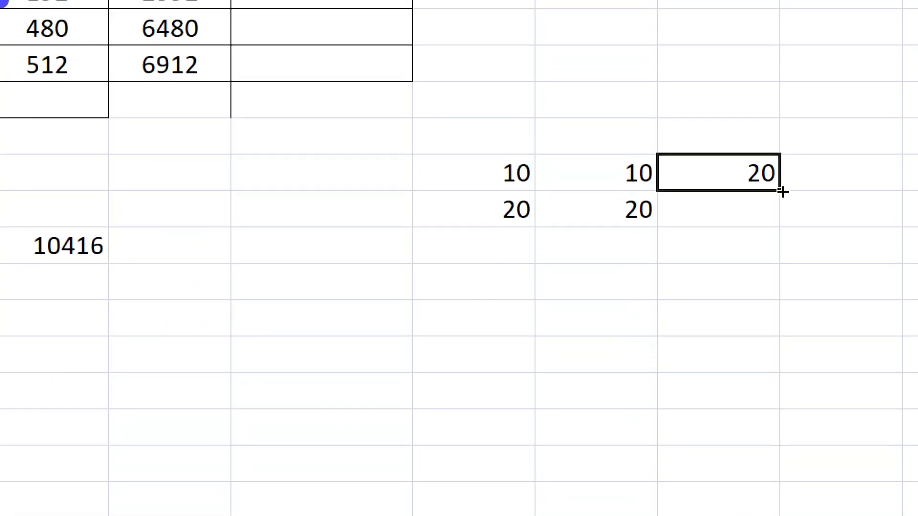
left_click_drag(779, 190, 777, 229)
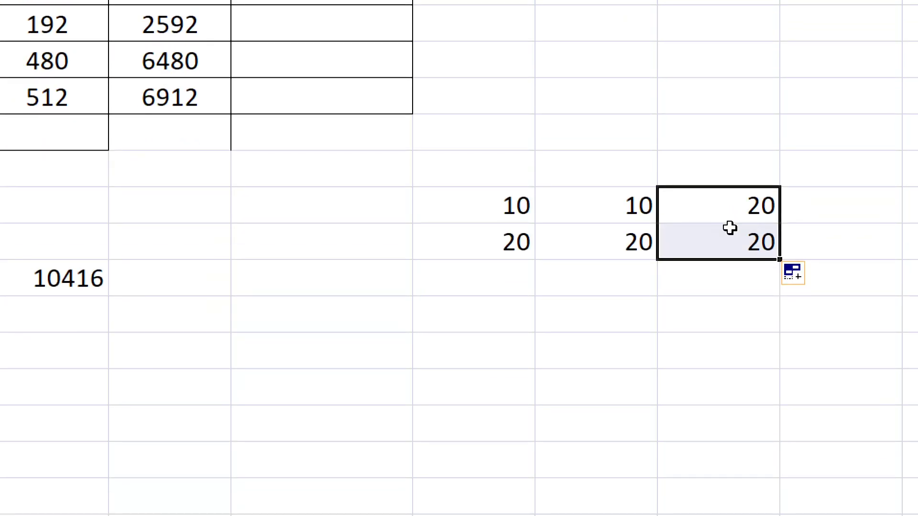
- Re-enter the SUM formula over H11:I11 in J11
left_click(754, 242)
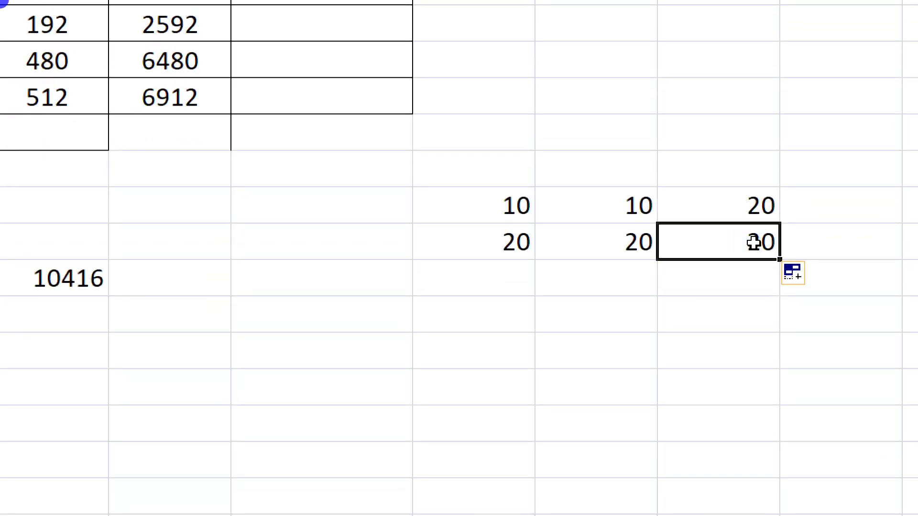
key("alt+equal")
key("Return")
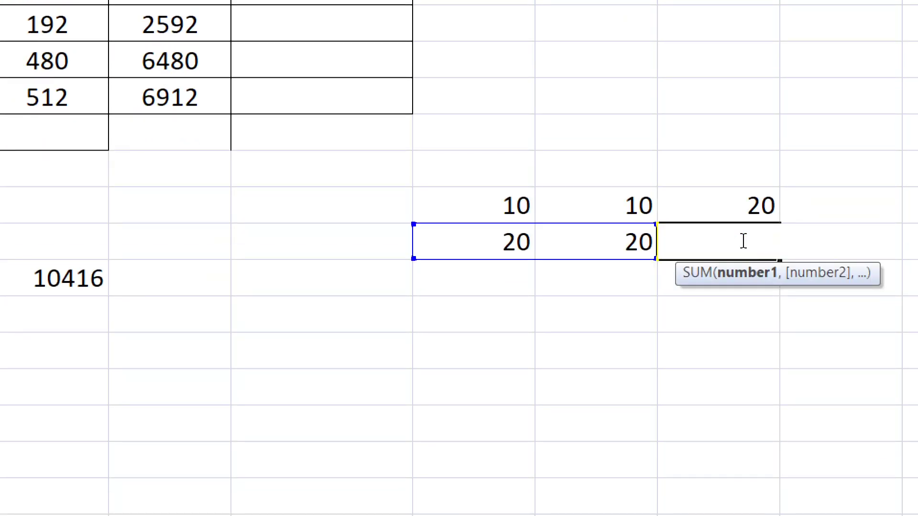
left_click(736, 242)
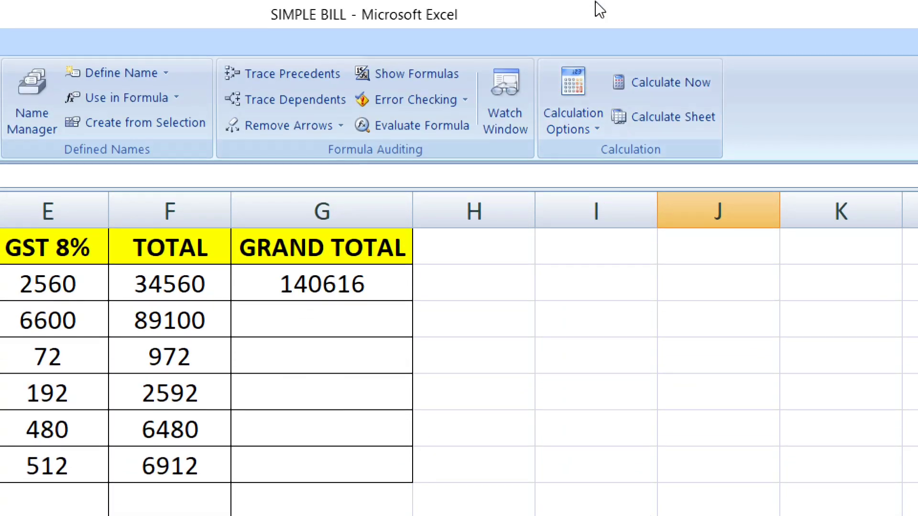
- Set the calculation option to Automatic and fill the SUM formula from J11 down to J16
left_click(571, 135)
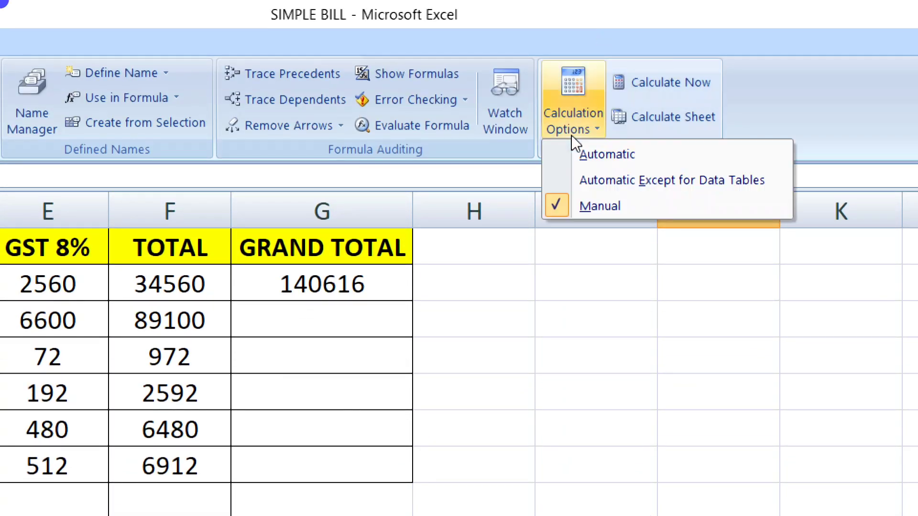
left_click(579, 159)
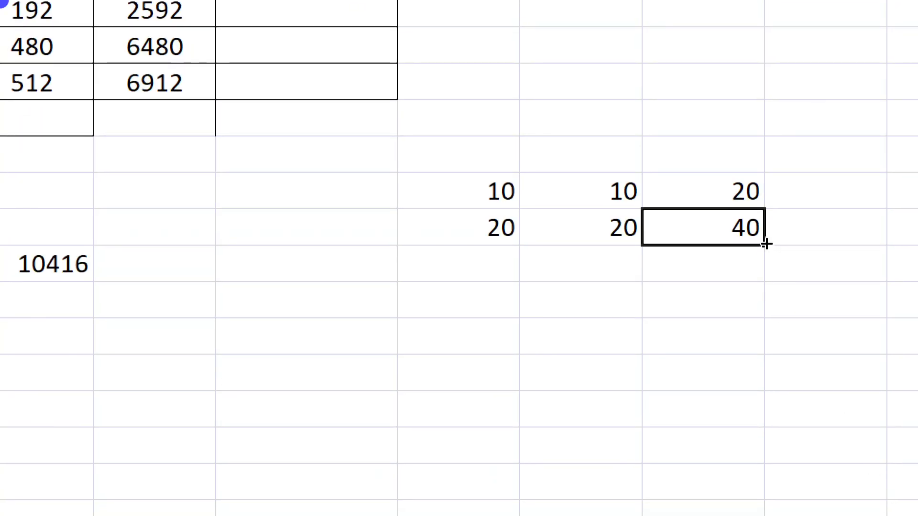
left_click_drag(764, 246, 764, 425)
- Enter 45 in H12 and 85 in I12
left_click(514, 256)
type("45")
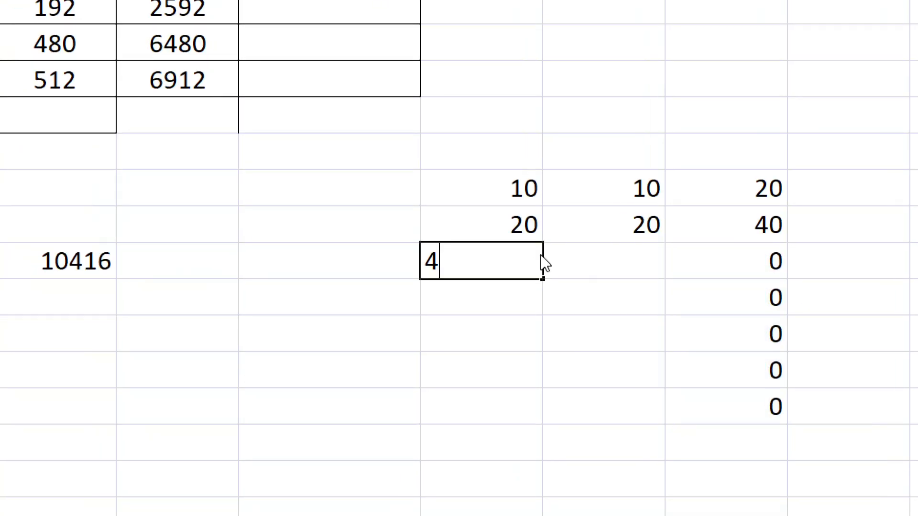
key("ctrl+Return")
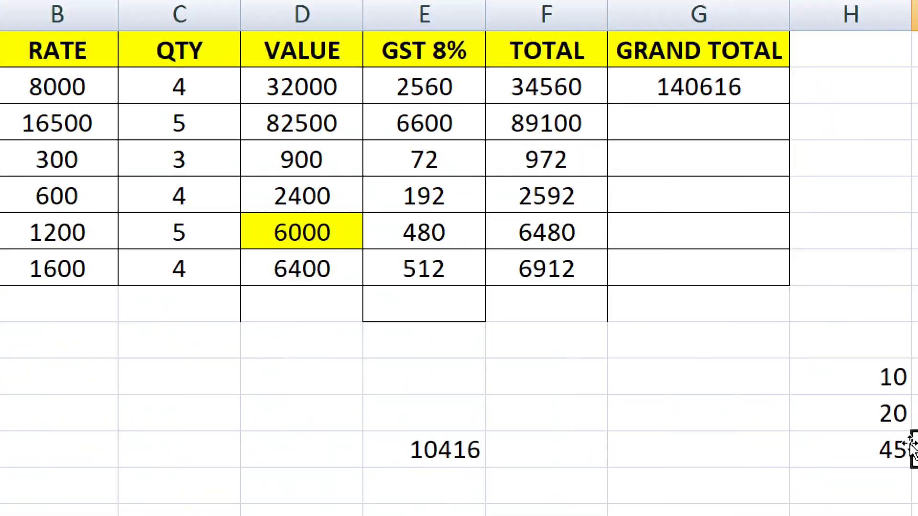
type("85")
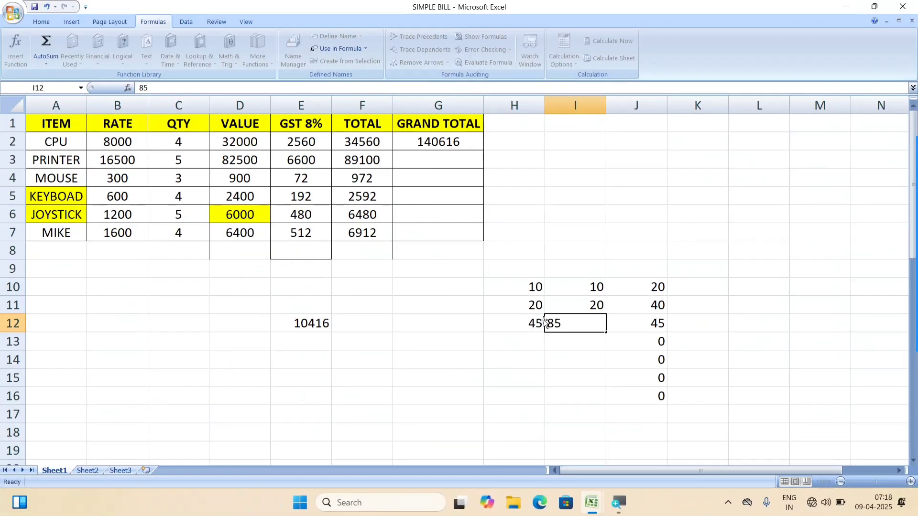
key("Return")
- Enter 25, 45 and 54 in cells H13 to H15
type("25")
key("Return")
type("45")
key("Return")
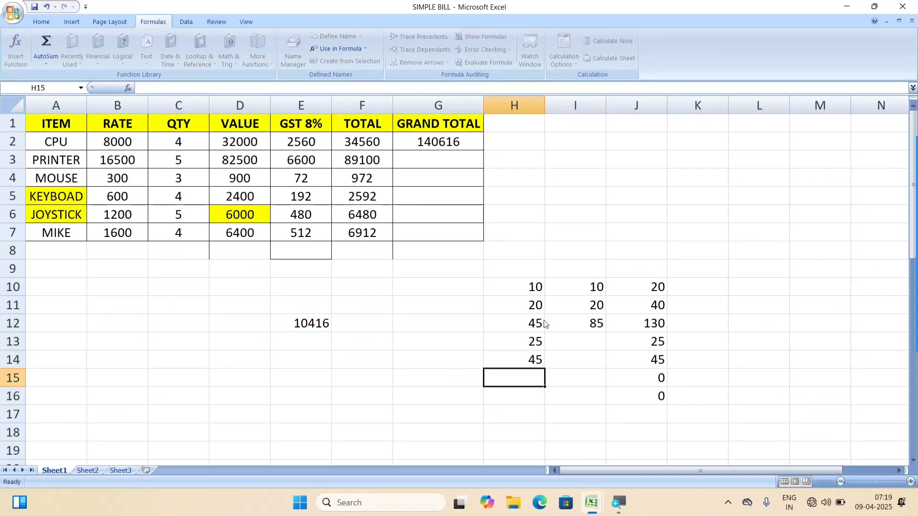
type("54")
key("Tab")
key("Up")
key("Up")
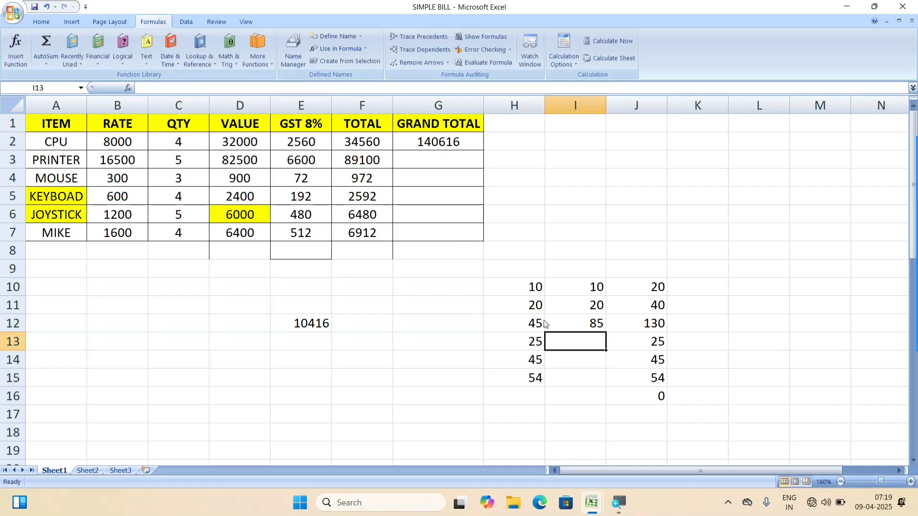
- Enter 25, 45 and 54 in cells I13 to I15
type("25")
key("Return")
type("45")
key("Return")
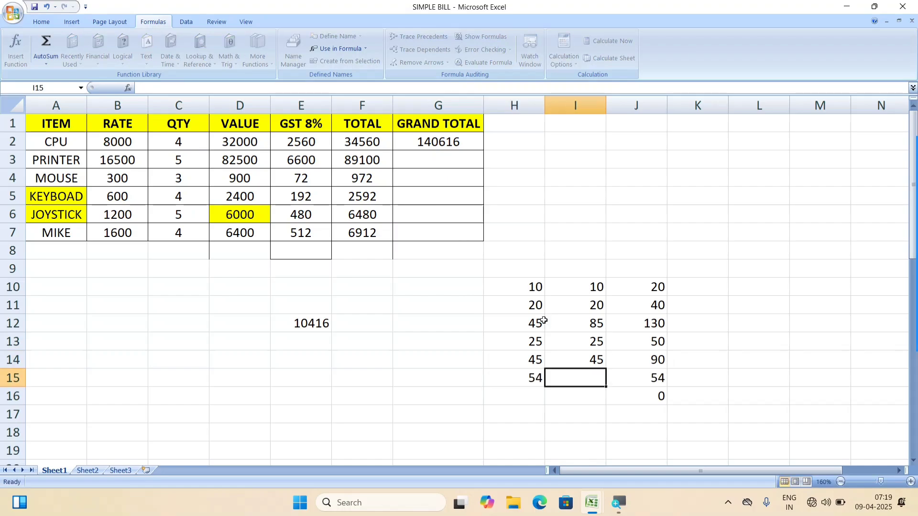
type("54")
key("Return")
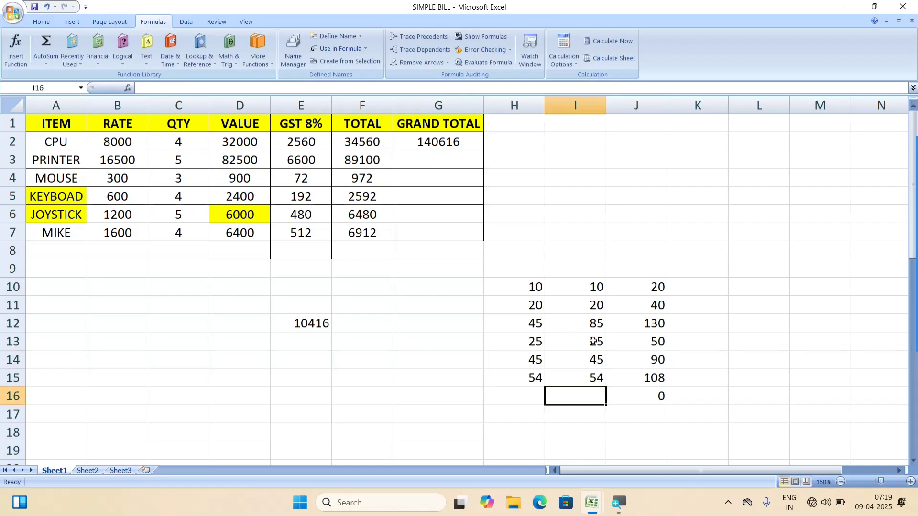
- Switch the calculation option to Manual and clear the SUM formulas below J10
left_click(566, 68)
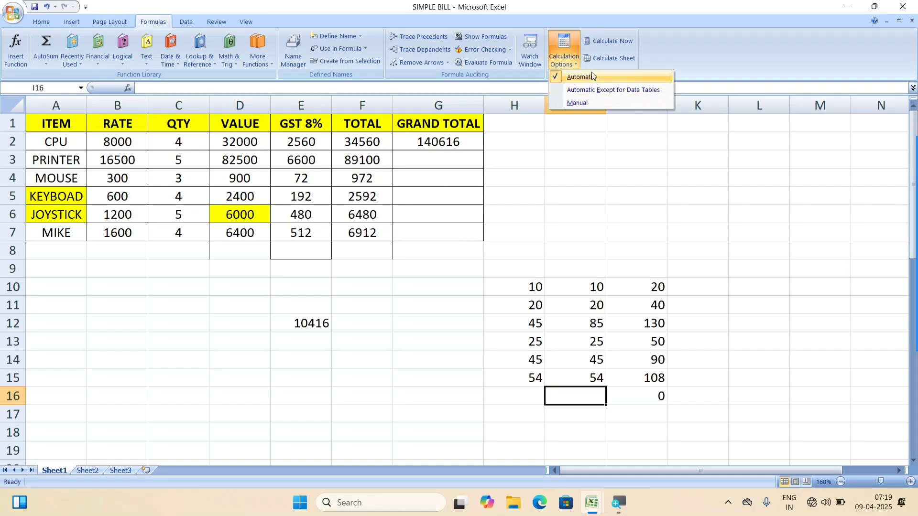
left_click(608, 176)
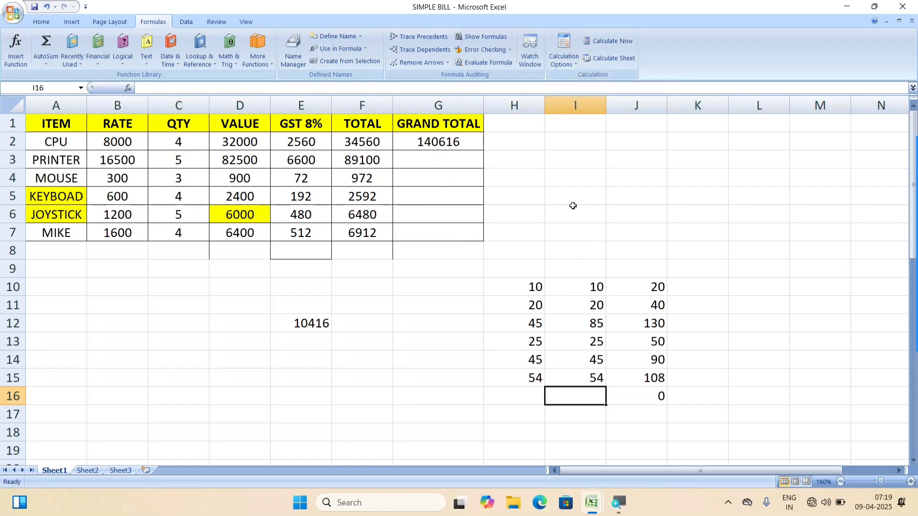
left_click(567, 63)
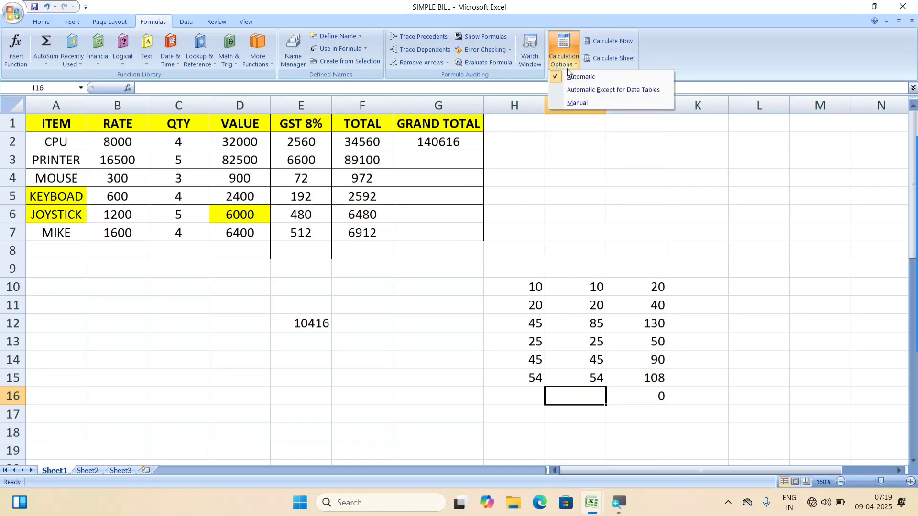
left_click(579, 103)
left_click(639, 308)
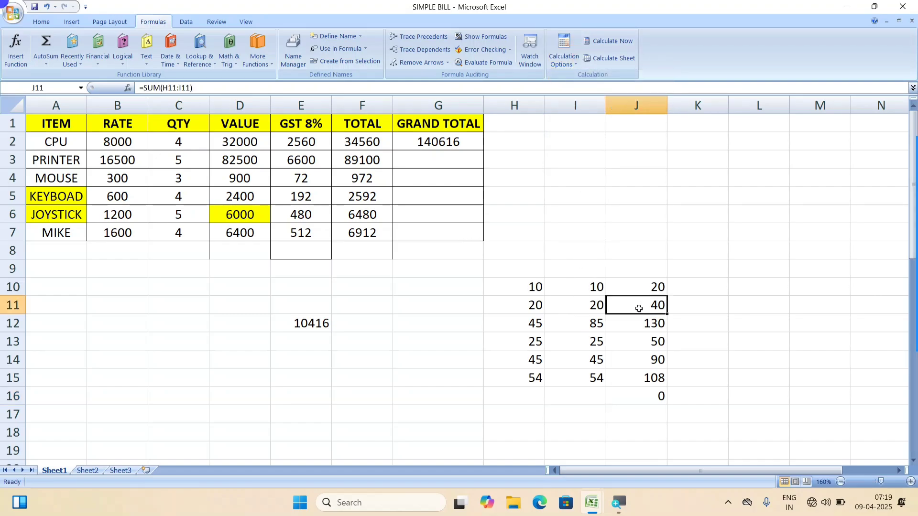
left_click_drag(638, 308, 655, 424)
key("Delete")
- Fill the SUM formula from J10 down to J15, and re-confirm the formulas in J11 and J12 to recalculate them
left_click(655, 287)
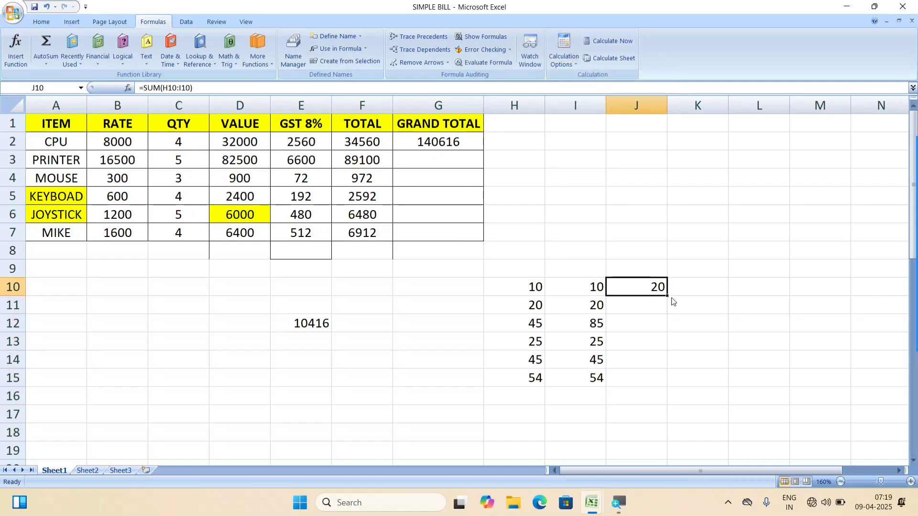
left_click_drag(668, 296, 666, 385)
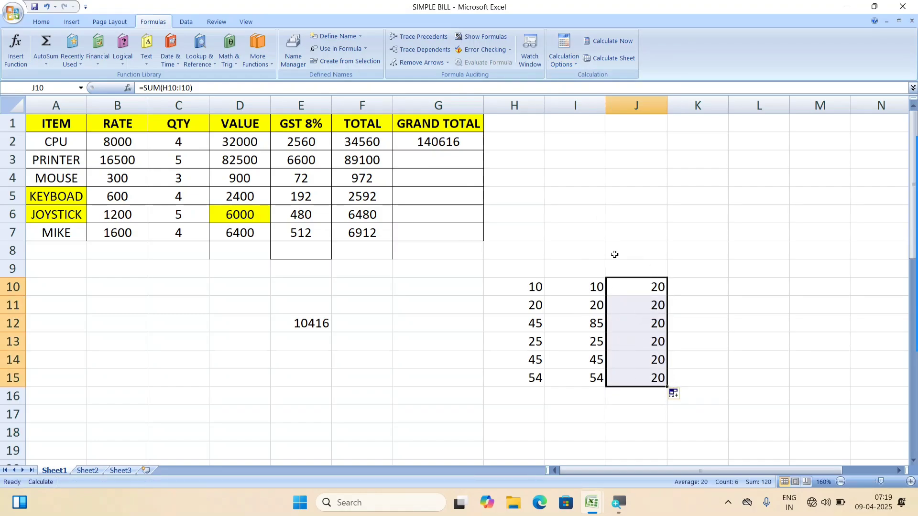
double_click(654, 305)
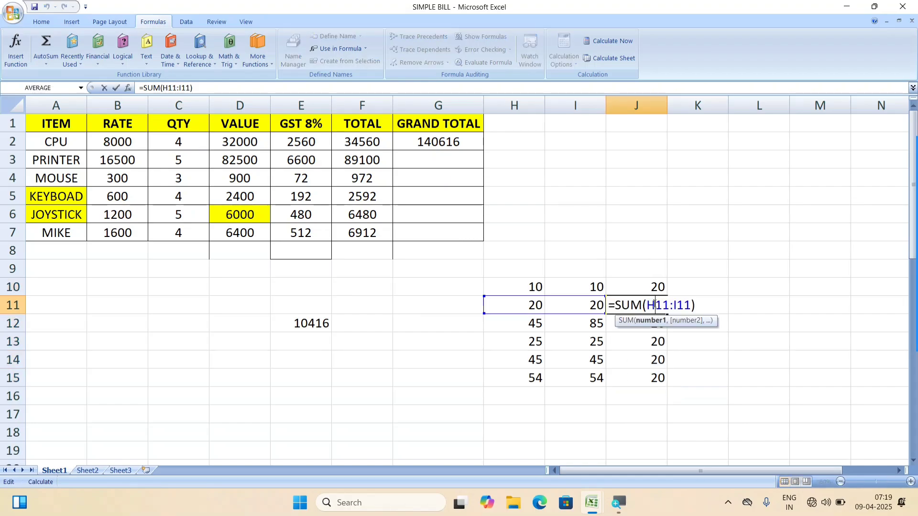
key("Return")
key("Return")
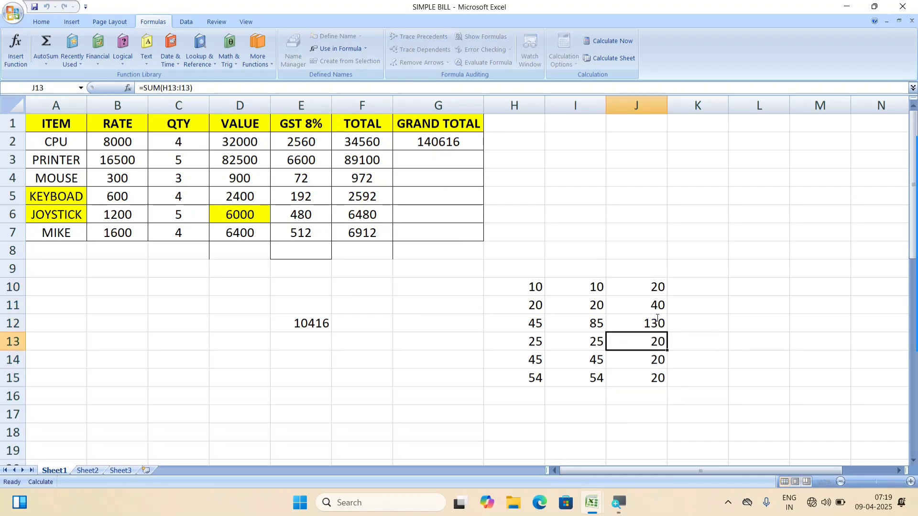
- Fill H15:J15 down to row 26 and recalculate all the formulas with Calculate Now
left_click_drag(540, 388, 651, 396)
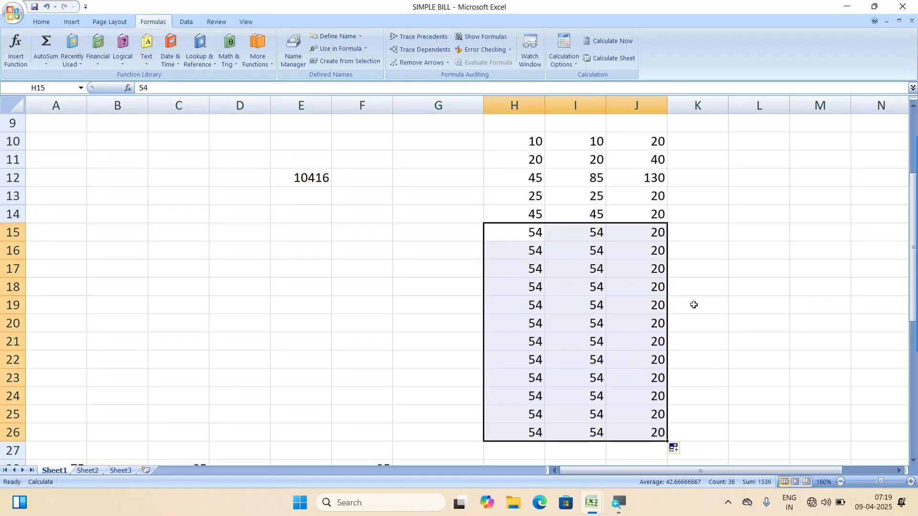
left_click(689, 301)
scroll(682, 291, "up", 1)
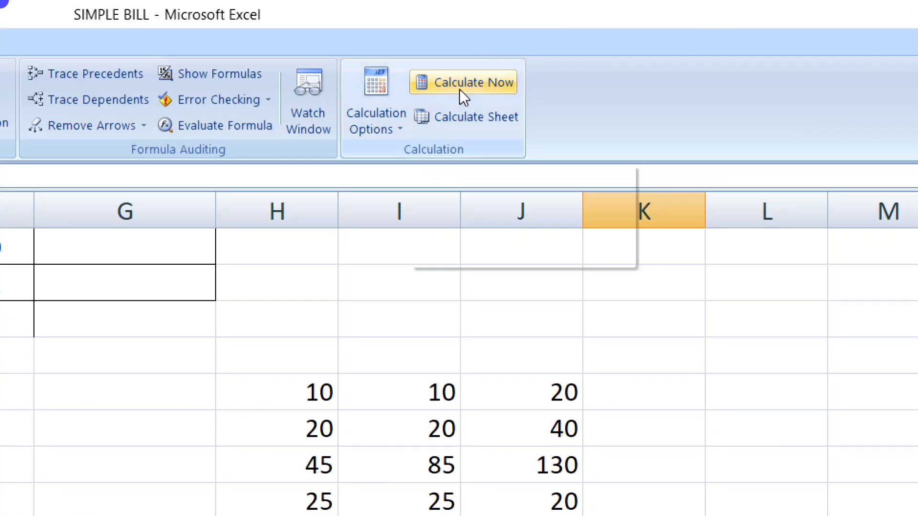
left_click(459, 89)
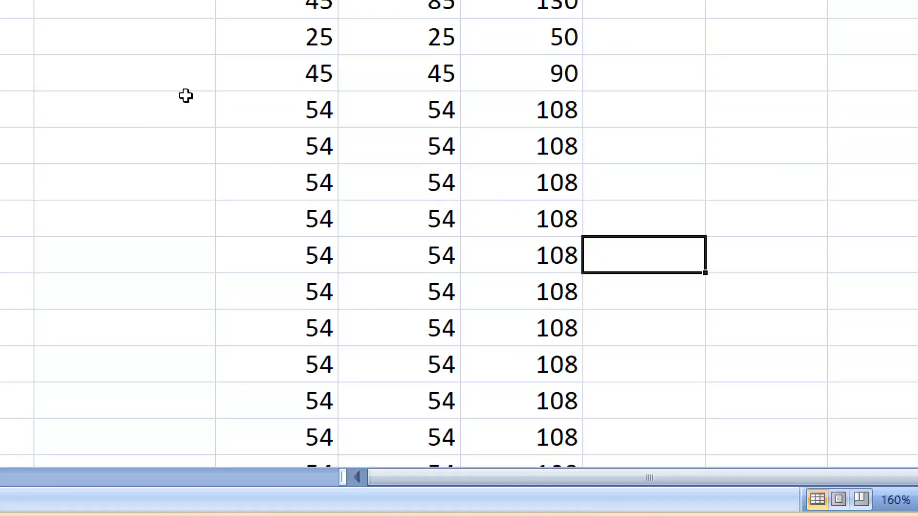
- Clear the filled practice rows in columns H to J from row 14 downward
left_click_drag(185, 88, 710, 482)
key("Delete")
scroll(693, 471, "up", 4)
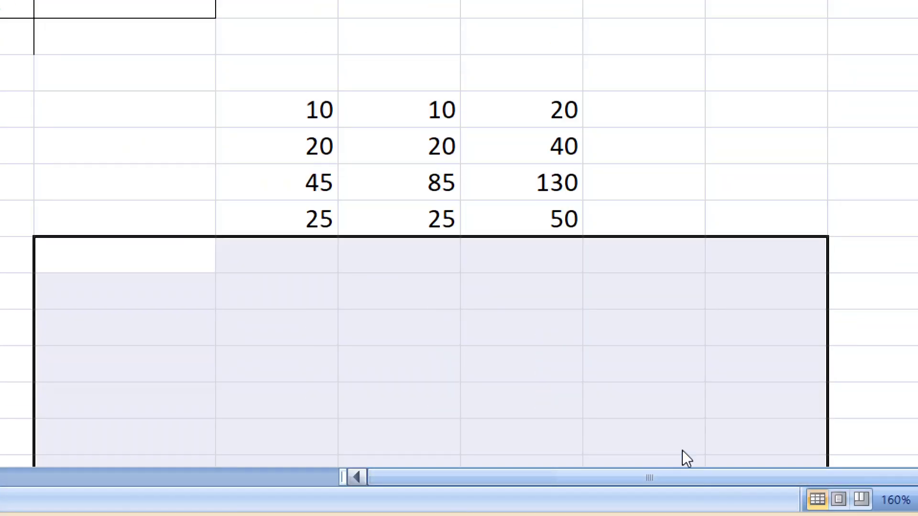
- Set both H11 and I11 to 30 and update the total in J11 with Calculate Now
left_click(536, 146)
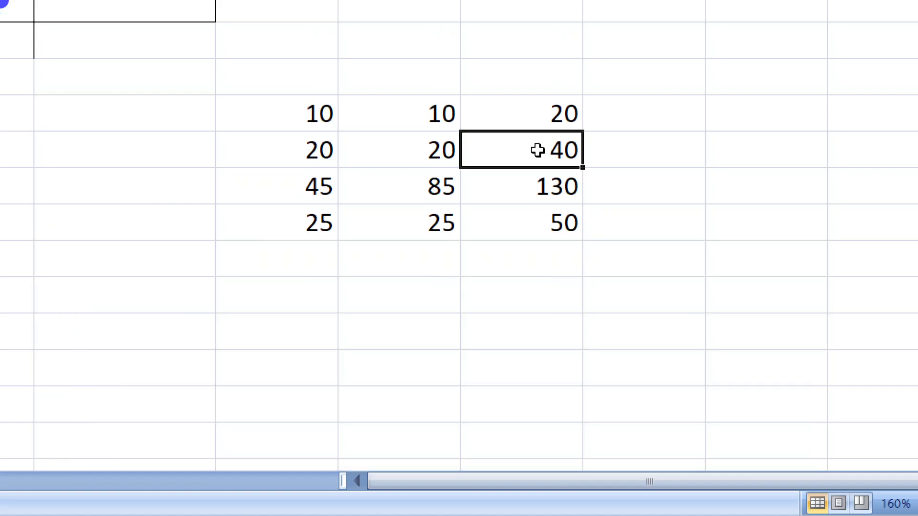
left_click(433, 186)
left_click(319, 164)
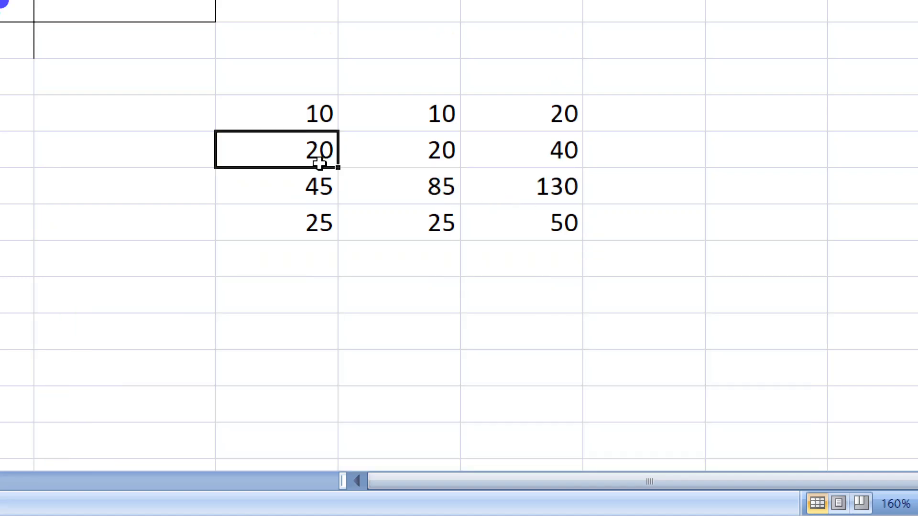
type("30")
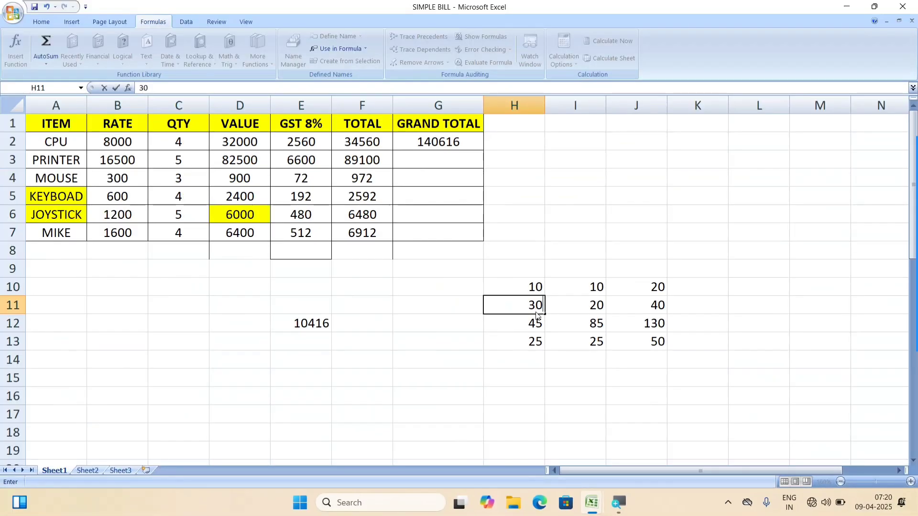
key("Tab")
type("30")
key("Return")
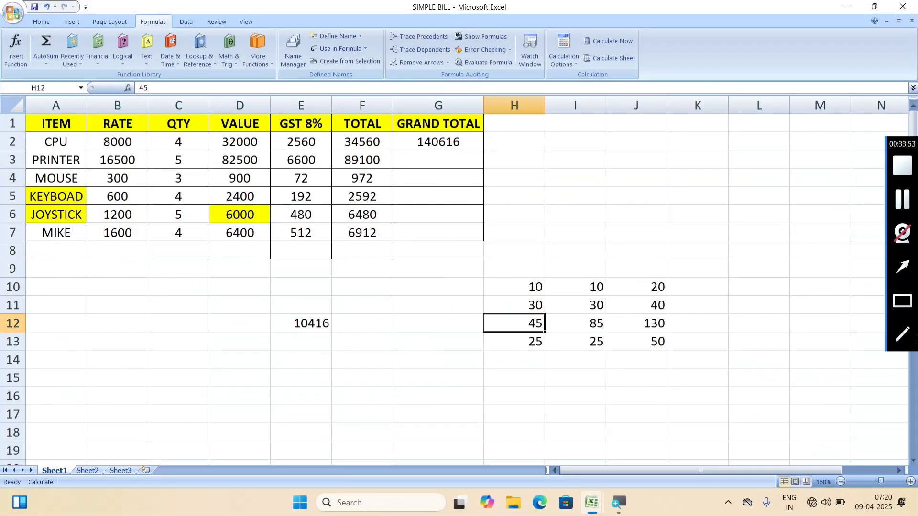
left_click(760, 362)
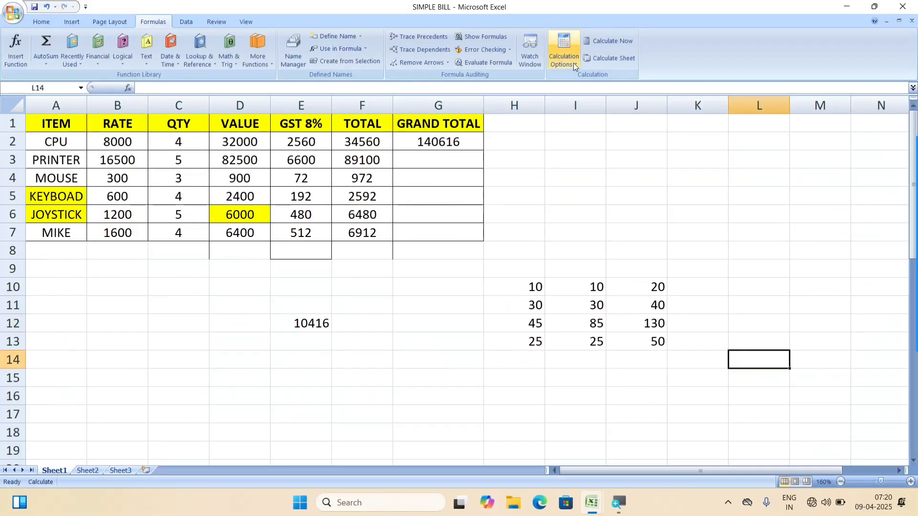
left_click(611, 41)
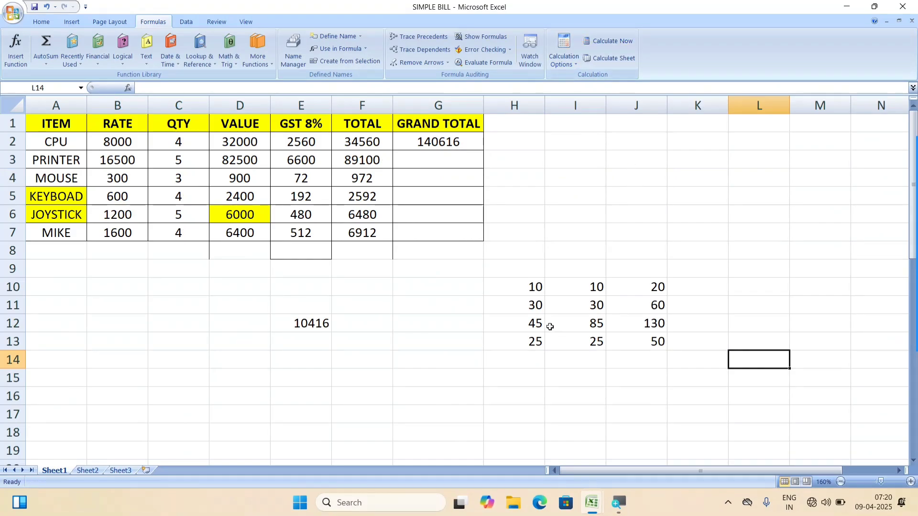
- Set H12 to 10 and I12 to 25
left_click(534, 323)
type("10")
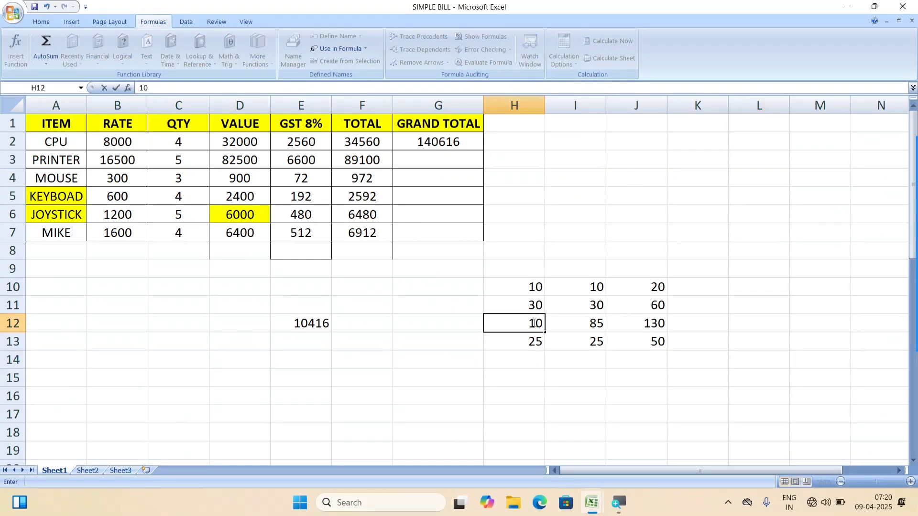
key("Tab")
type("25")
key("Tab")
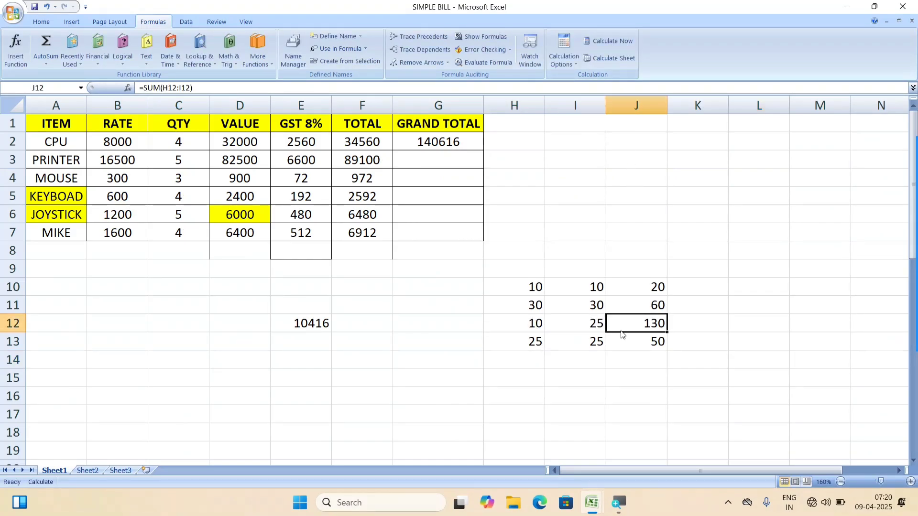
- Recalculate the changed total in J12 with Calculate Now, and also run Calculate Sheet on the current sheet
left_click(601, 41)
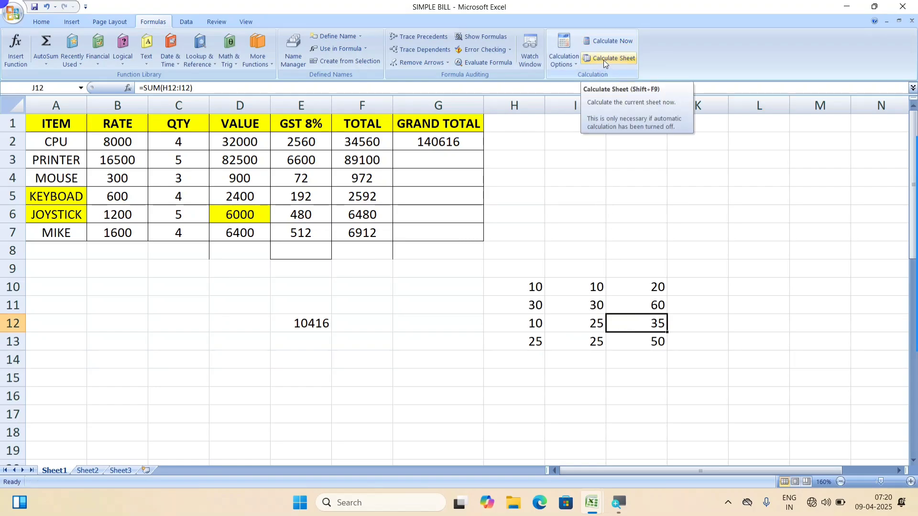
left_click(603, 61)
left_click(579, 237)
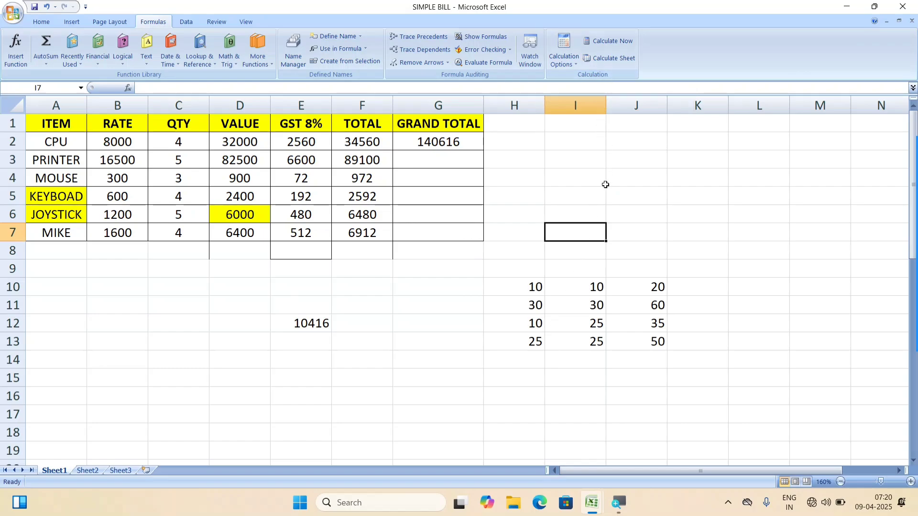
left_click(638, 310)
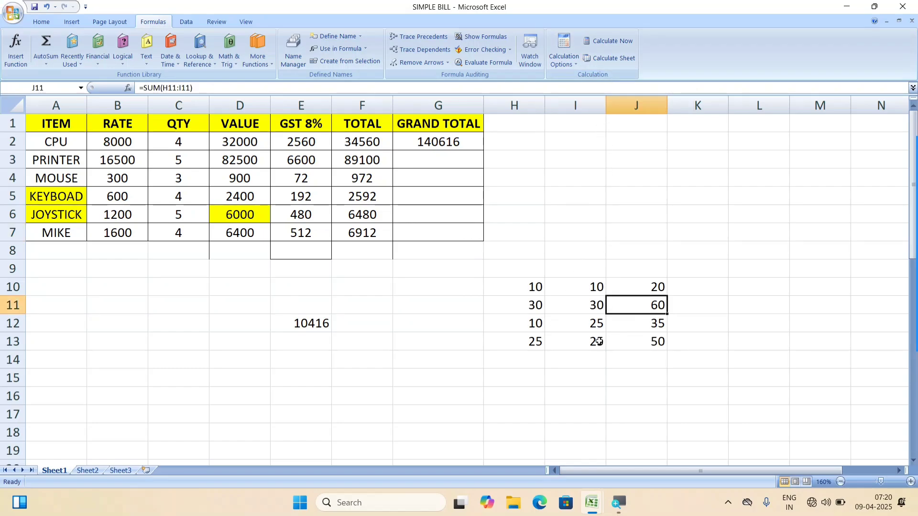
- Fill the sum formula in J13 down through J16
left_click(669, 352)
left_click(663, 347)
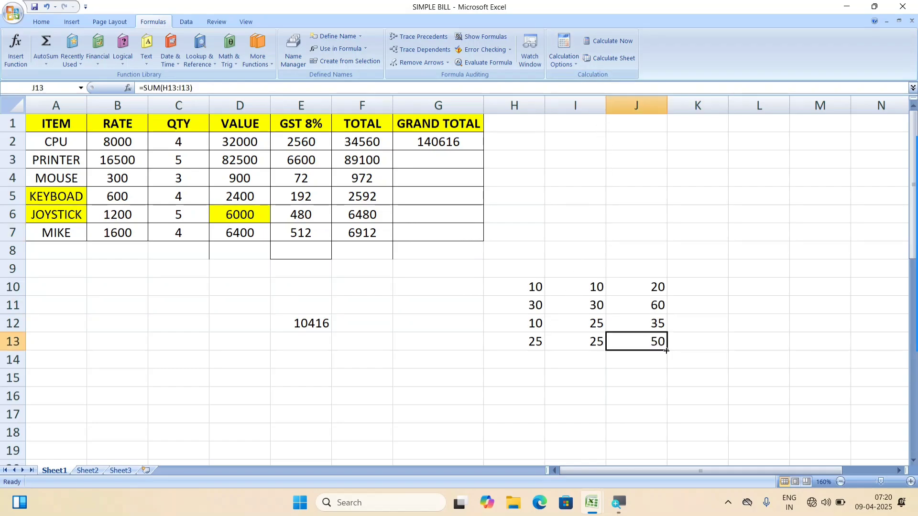
left_click_drag(669, 350, 664, 397)
- Copy the values in H12:I13 to H14:I15 and update the totals in column J with Calculate Sheet
left_click_drag(534, 323, 575, 346)
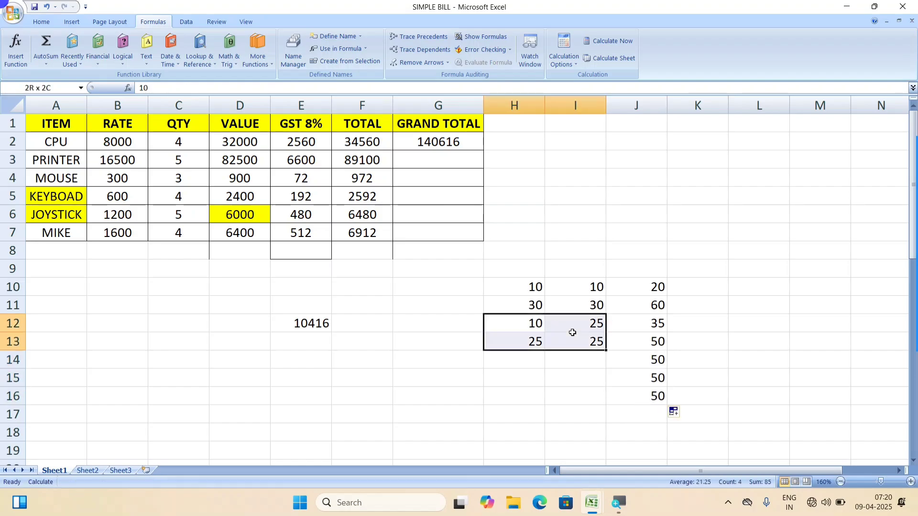
key("ctrl+c")
left_click(538, 356)
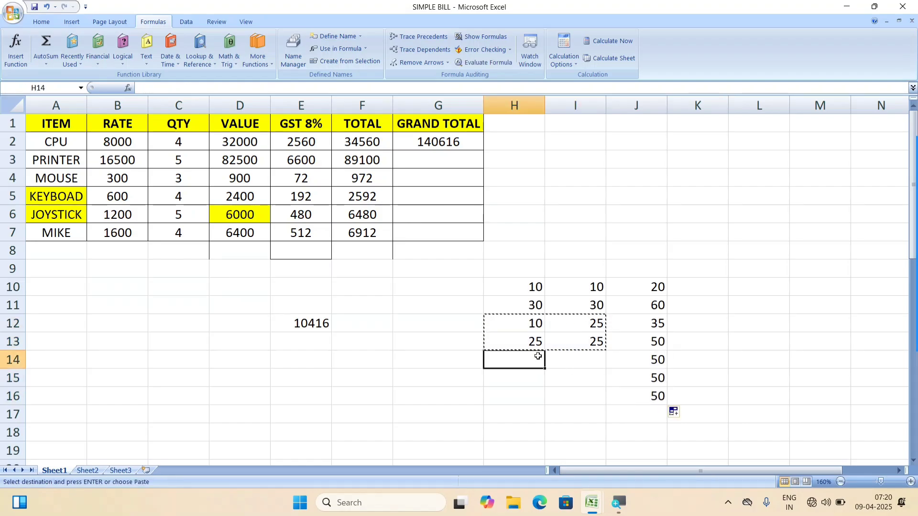
key("ctrl+v")
left_click(684, 376)
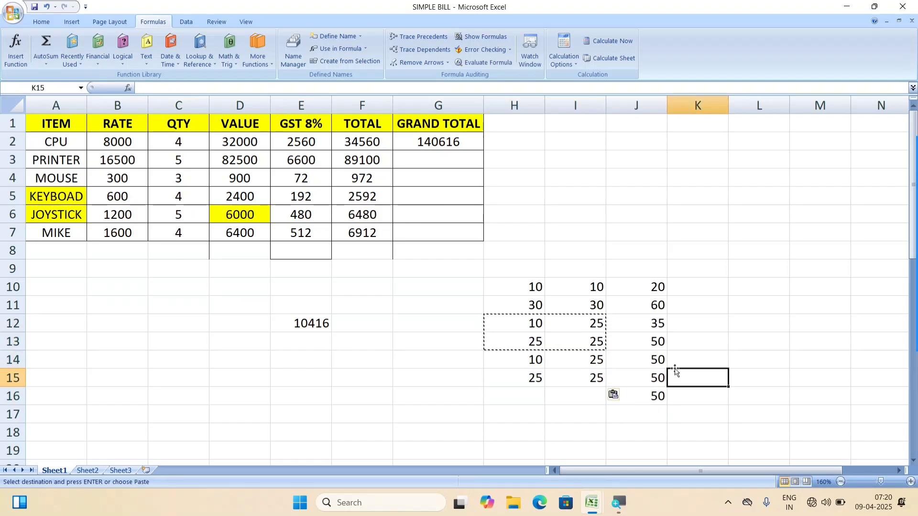
left_click(606, 62)
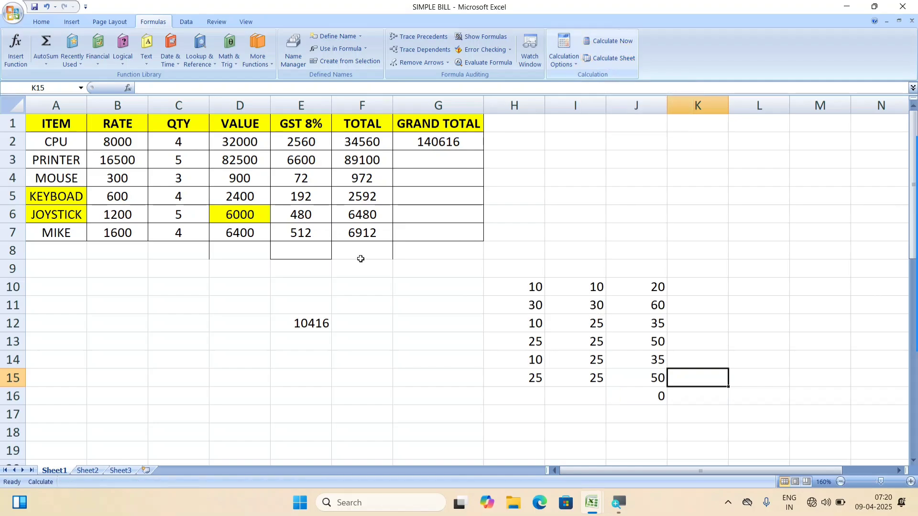
- View Sheet2 and Sheet3 of the workbook, and return to Sheet1
left_click(98, 471)
left_click(110, 471)
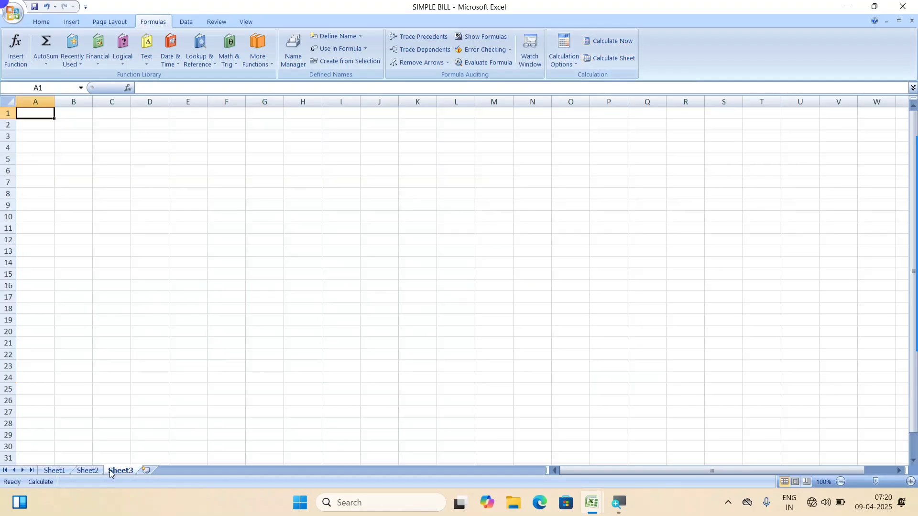
left_click(79, 471)
left_click(54, 471)
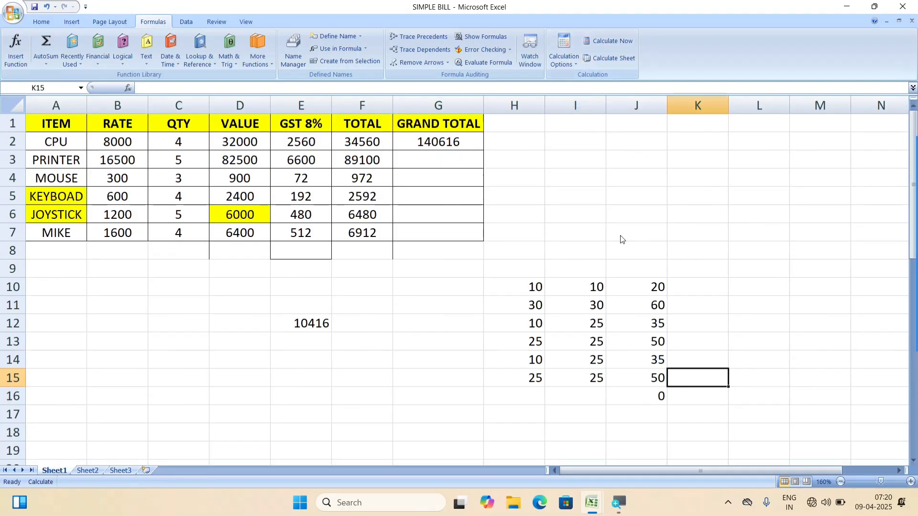
- Set the calculation option from Manual back to Automatic and check that this mode is selected
left_click(565, 65)
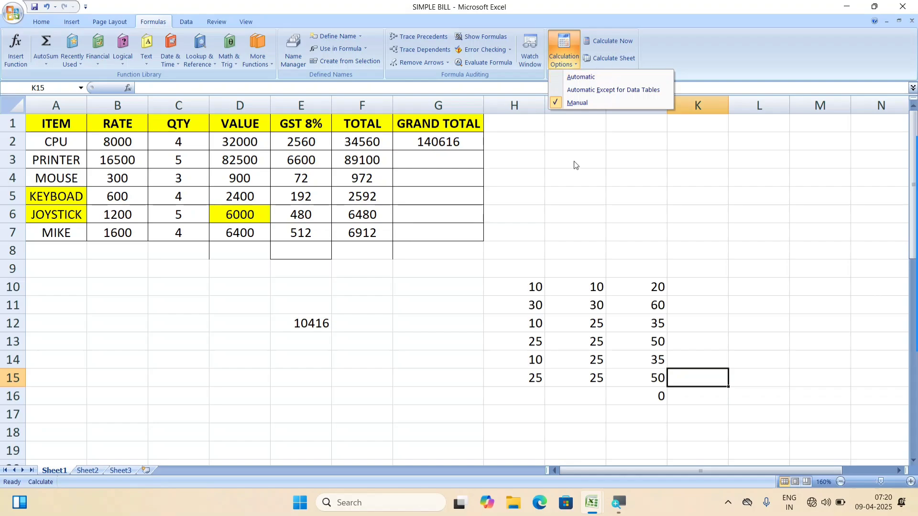
left_click(580, 78)
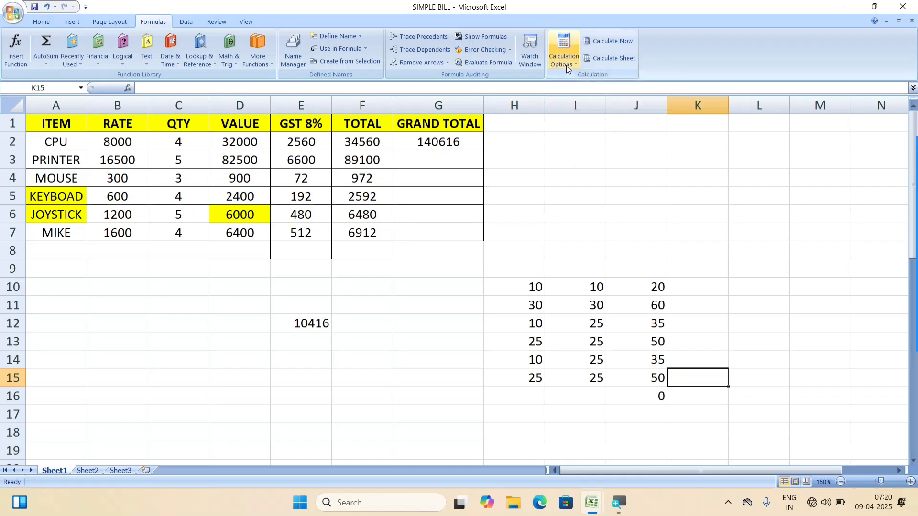
left_click(566, 64)
left_click(573, 150)
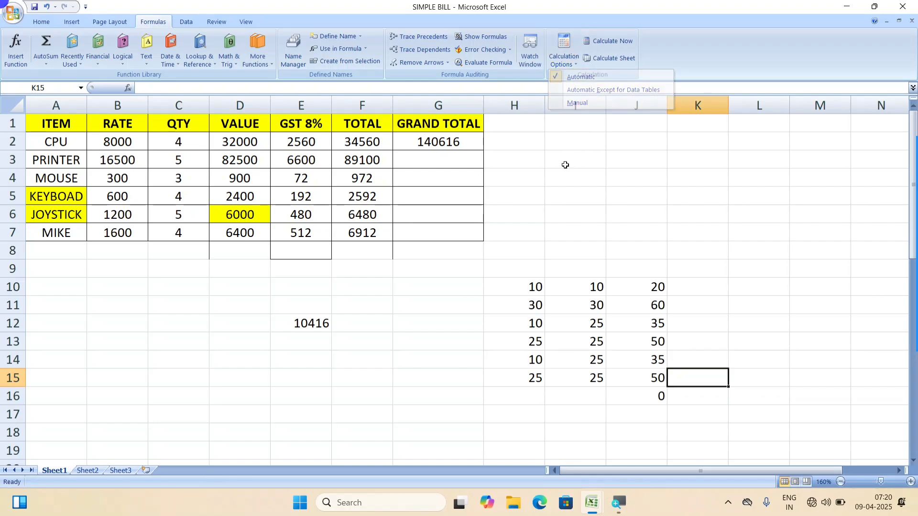
left_click(563, 63)
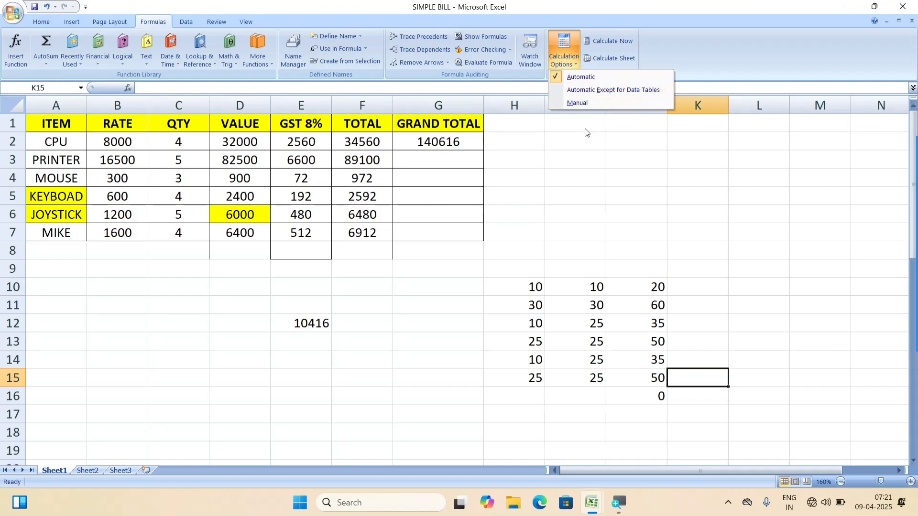
left_click(552, 200)
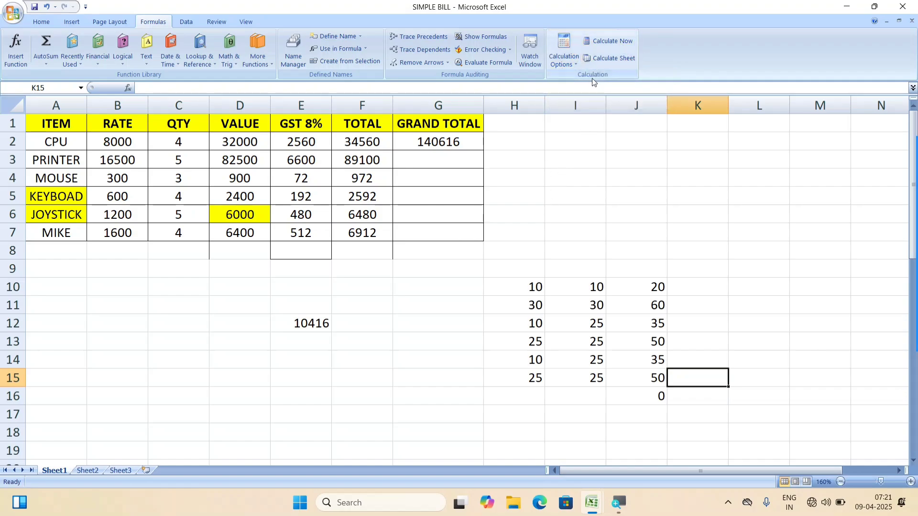
left_click(381, 340)
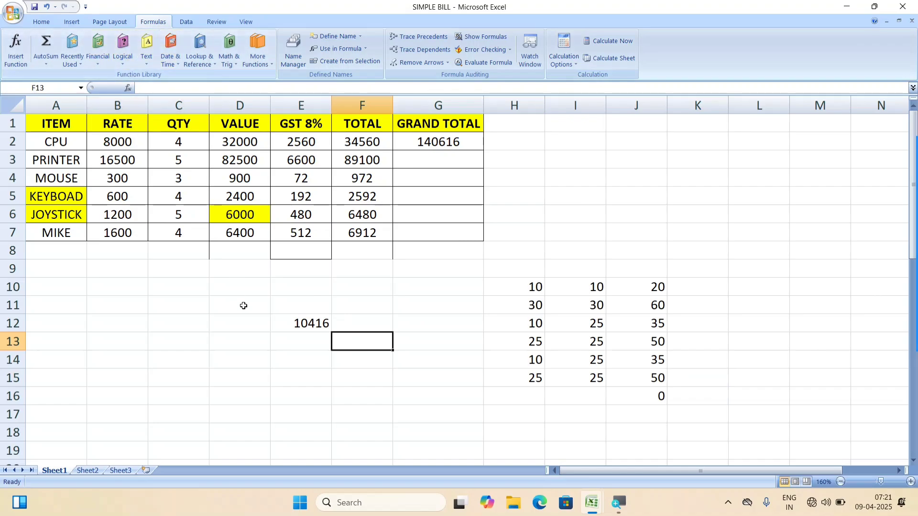
left_click(295, 310)
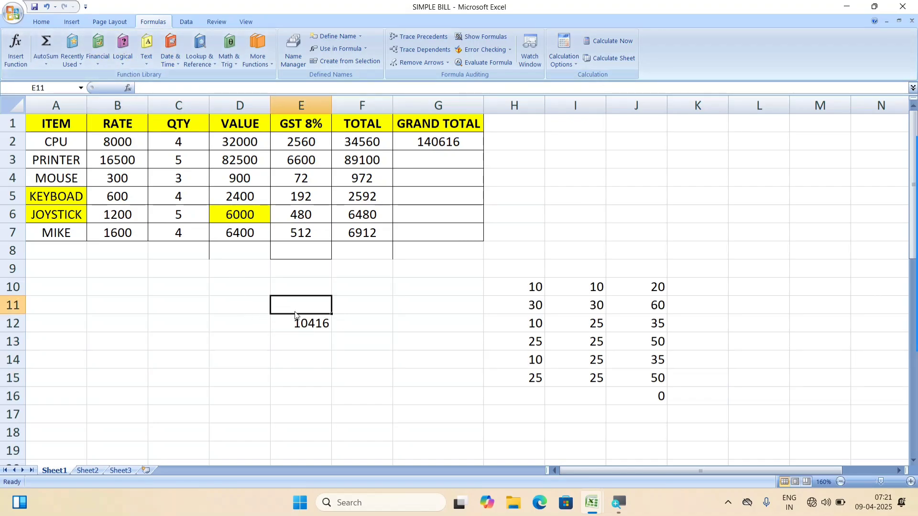